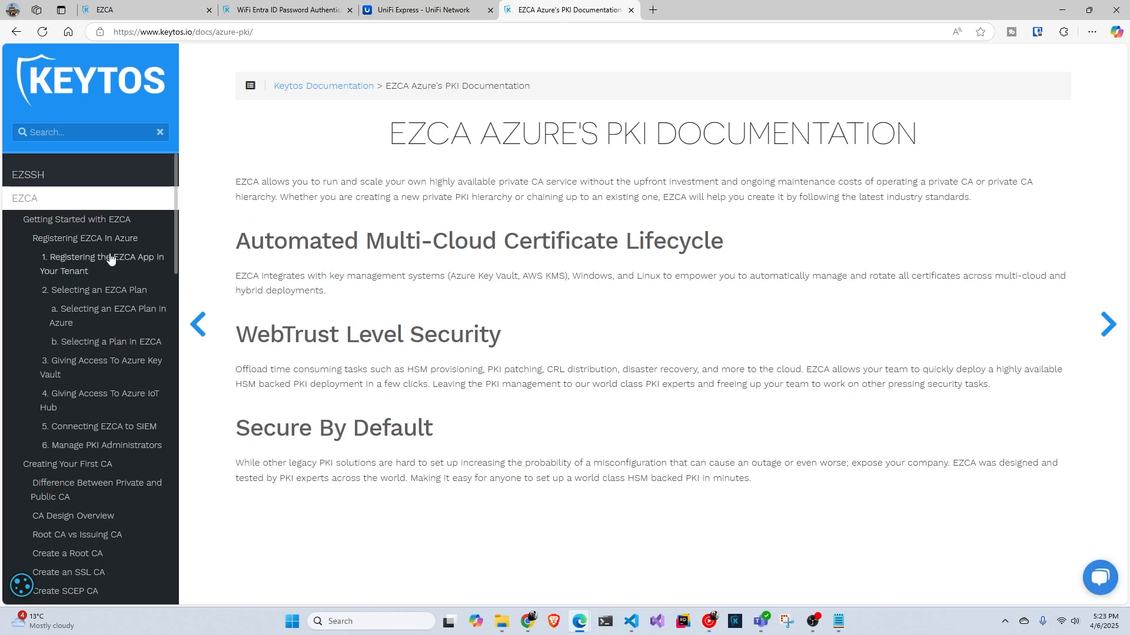
Step: Find the note about using EZCA for Intune and open the Keytos Intune Application registration instructions in a separate tab
{"action": "scroll", "coordinate": [352, 368], "scroll_direction": "down", "scroll_amount": 15}
{"action": "scroll", "coordinate": [352, 368], "scroll_direction": "up", "scroll_amount": 2}
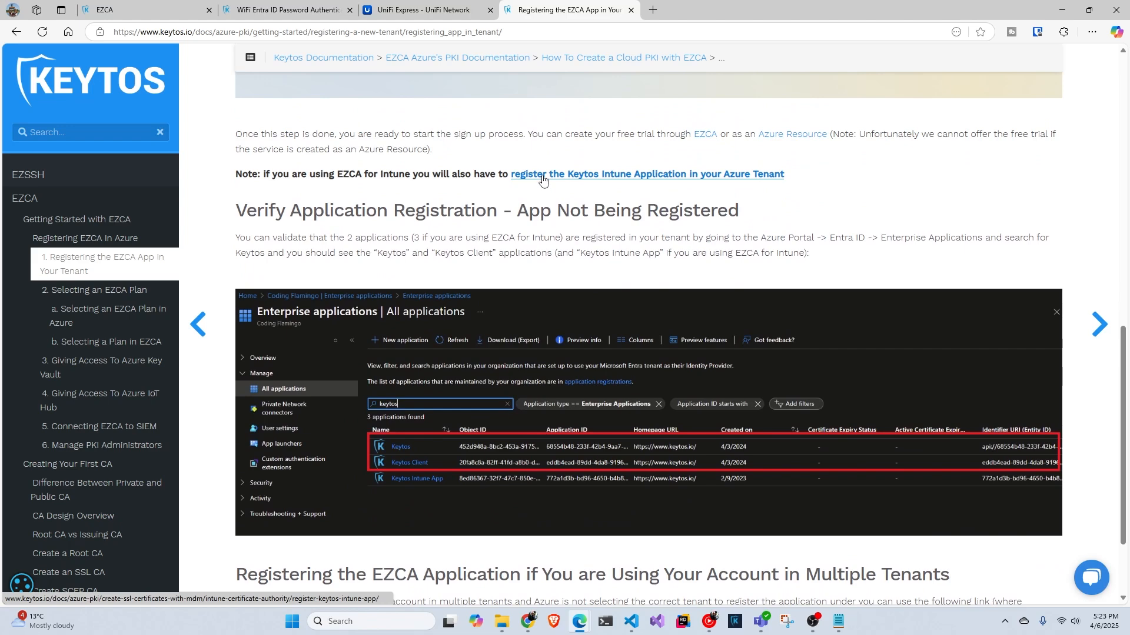
{"action": "left_click", "coordinate": [543, 180], "text": "ctrl"}
{"action": "left_click", "coordinate": [681, 7]}
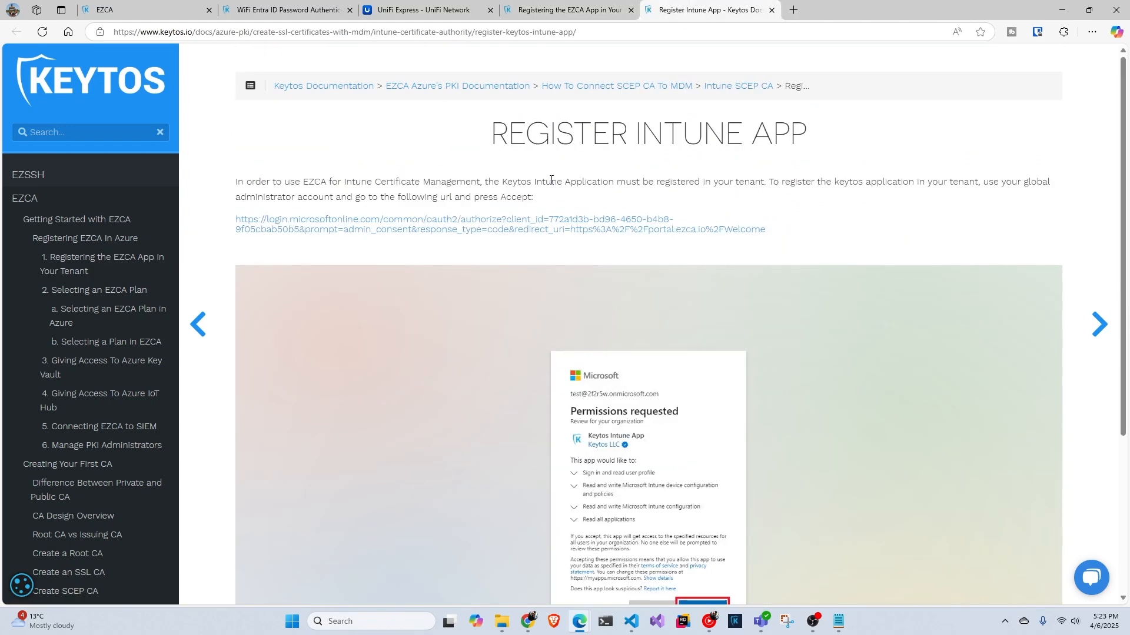
Step: Register the Keytos Intune App by granting its requested permissions with the signed-in admin account, and close the finished registration page
{"action": "left_click", "coordinate": [517, 222]}
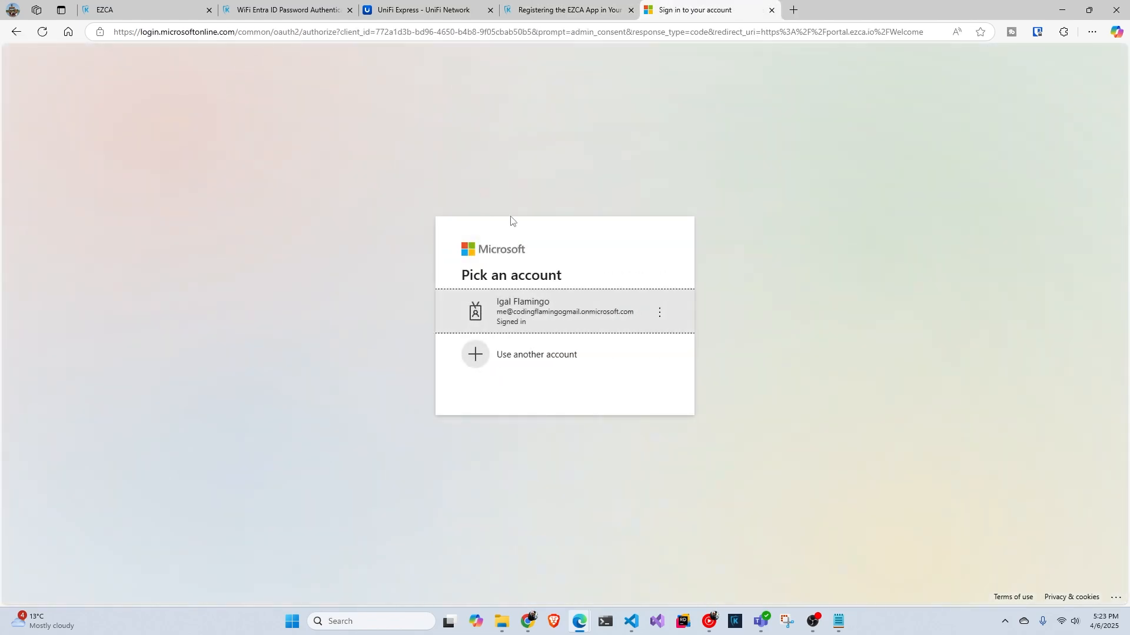
{"action": "left_click", "coordinate": [520, 324]}
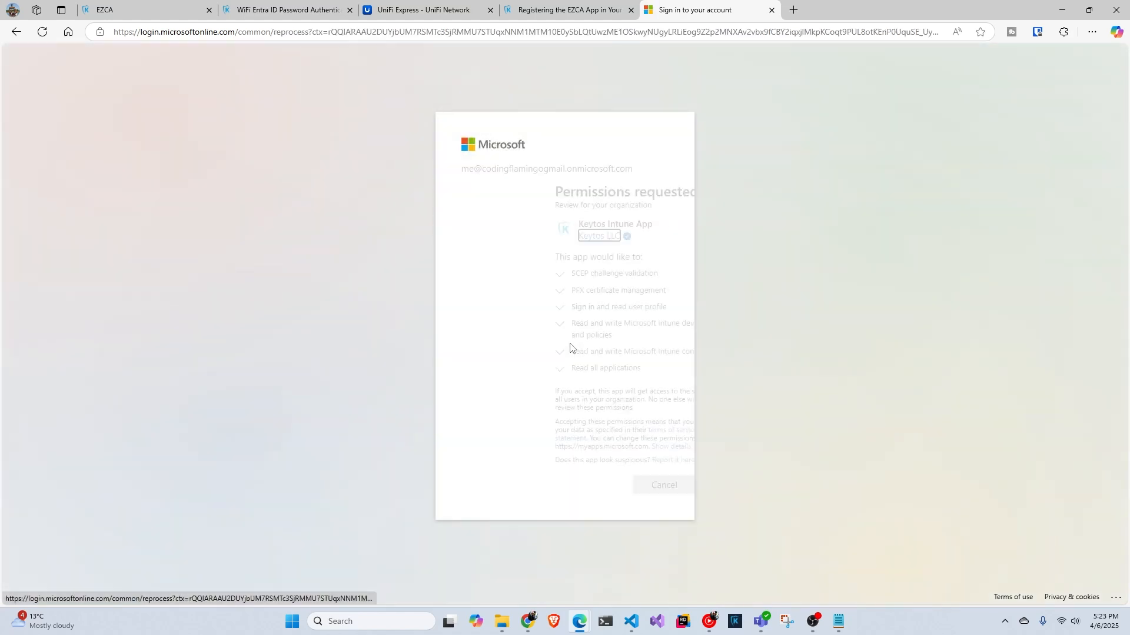
{"action": "left_click", "coordinate": [632, 485]}
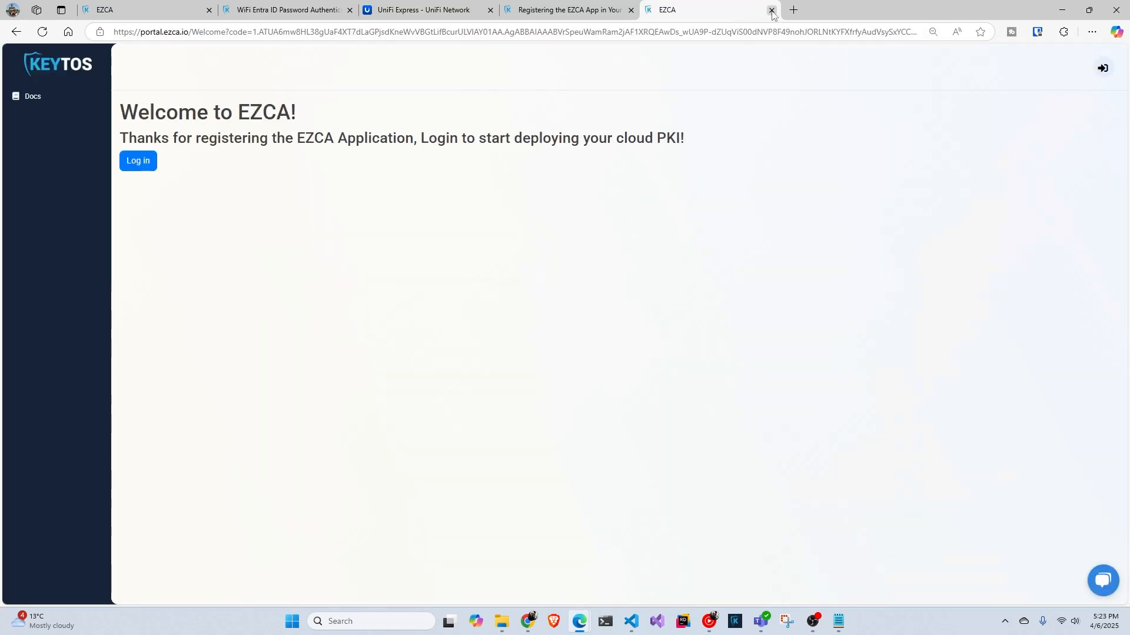
{"action": "left_click", "coordinate": [771, 9]}
Step: Review the application registration guide and open the instructions for selecting an EZCA plan in Azure
{"action": "scroll", "coordinate": [376, 356], "scroll_direction": "down", "scroll_amount": 2}
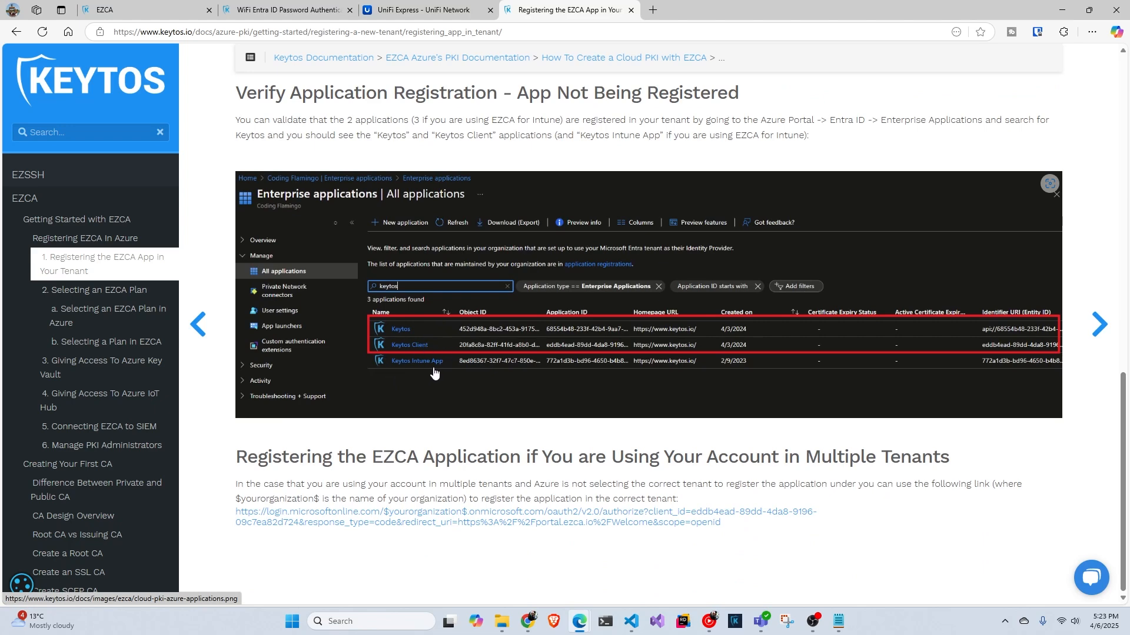
{"action": "scroll", "coordinate": [416, 370], "scroll_direction": "up", "scroll_amount": 10}
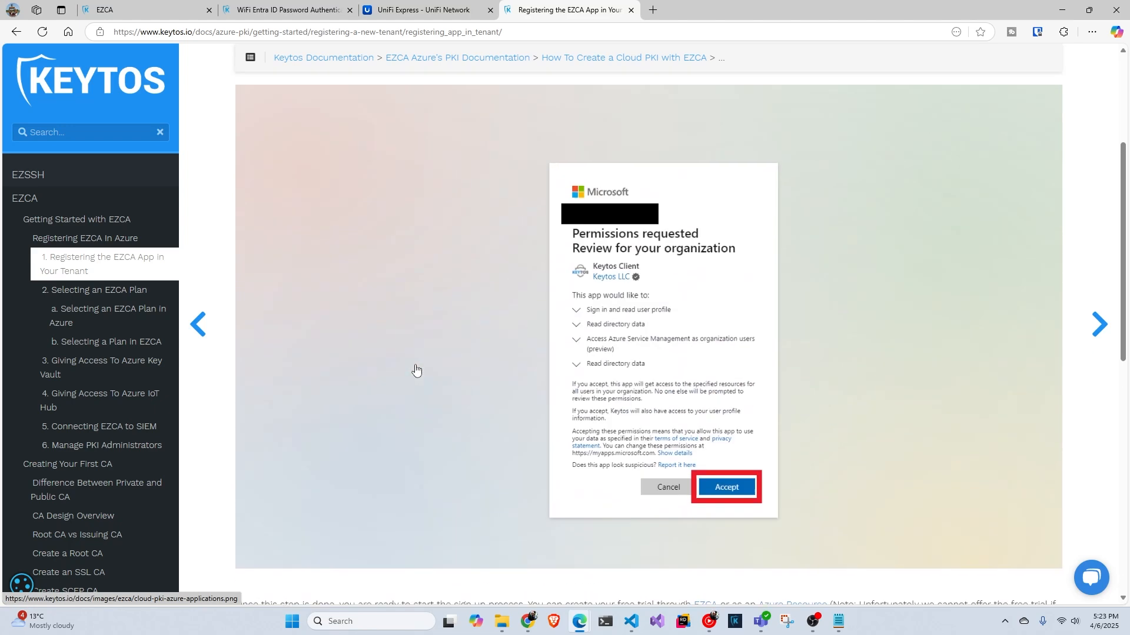
{"action": "scroll", "coordinate": [416, 370], "scroll_direction": "up", "scroll_amount": 3}
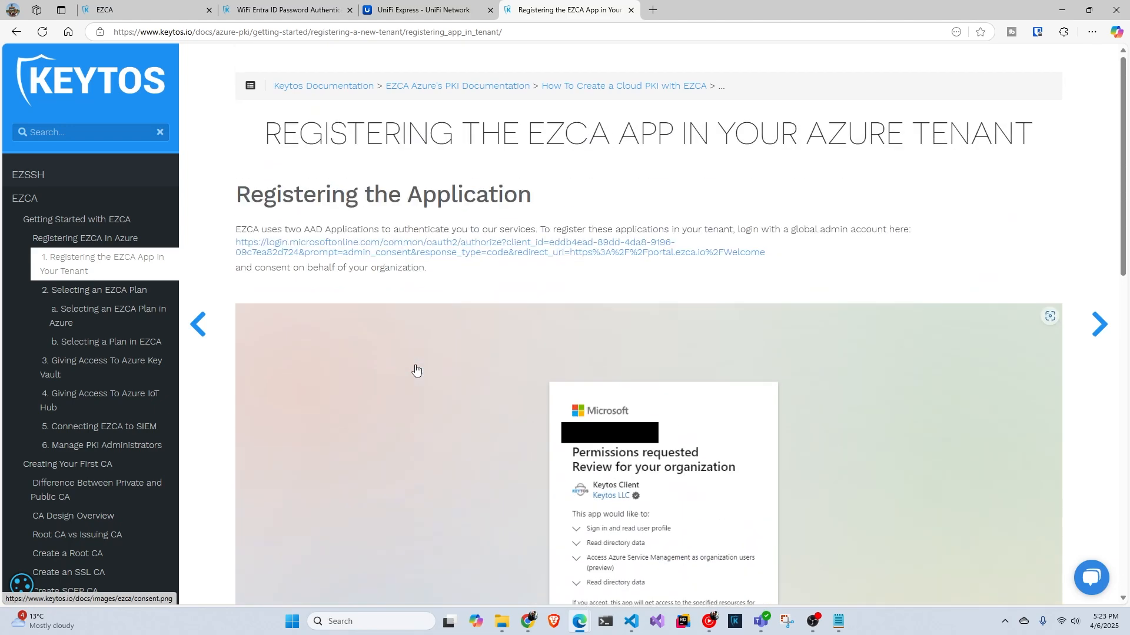
{"action": "left_click", "coordinate": [121, 311]}
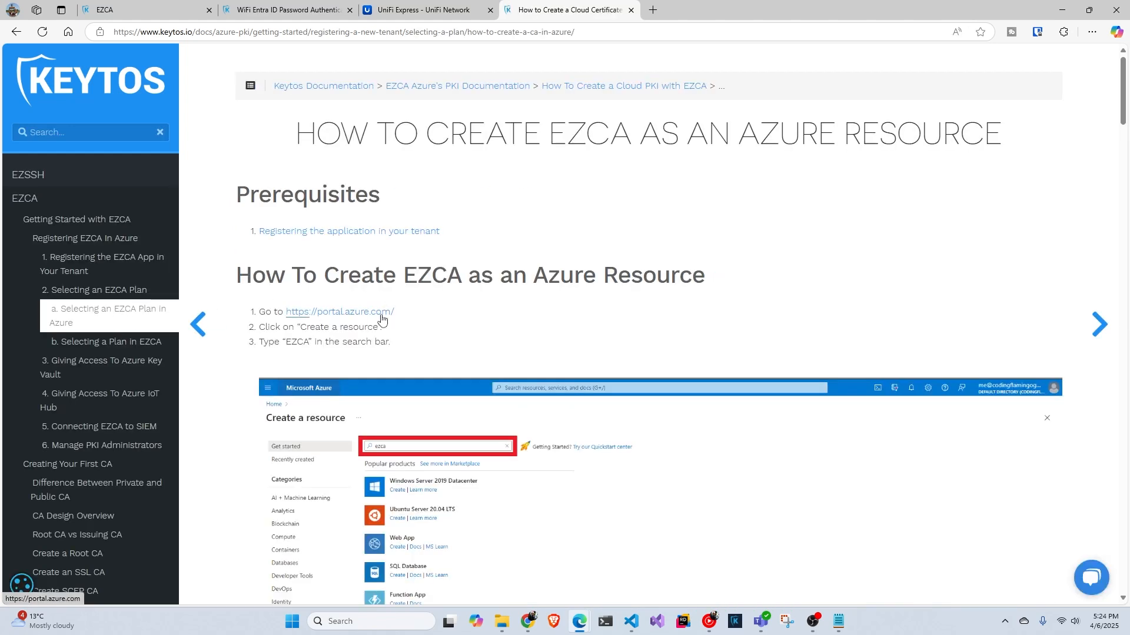
{"action": "scroll", "coordinate": [328, 315], "scroll_direction": "down", "scroll_amount": 2}
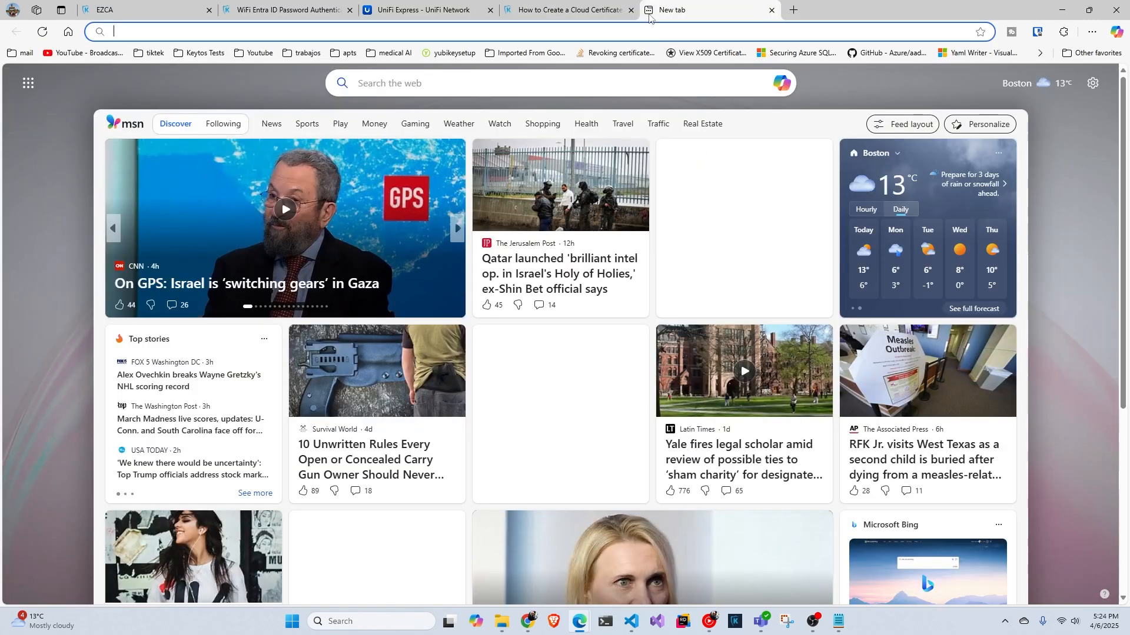
Step: Open portal.azure.com in a new tab and begin creating a resource
{"action": "left_click", "coordinate": [651, 11]}
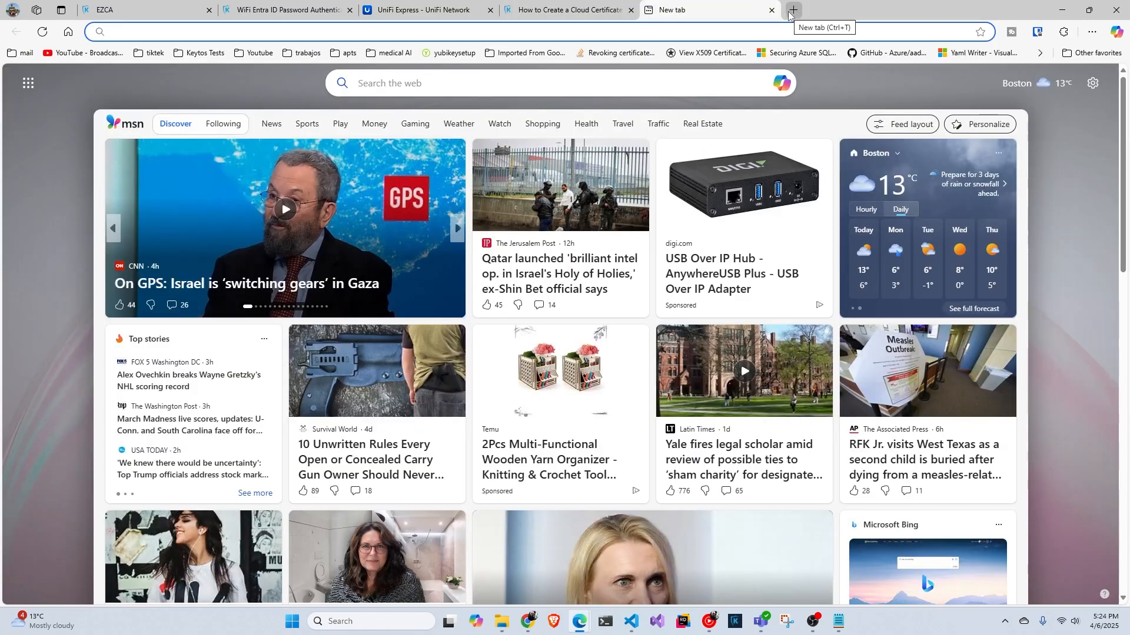
{"action": "type", "text": "por"}
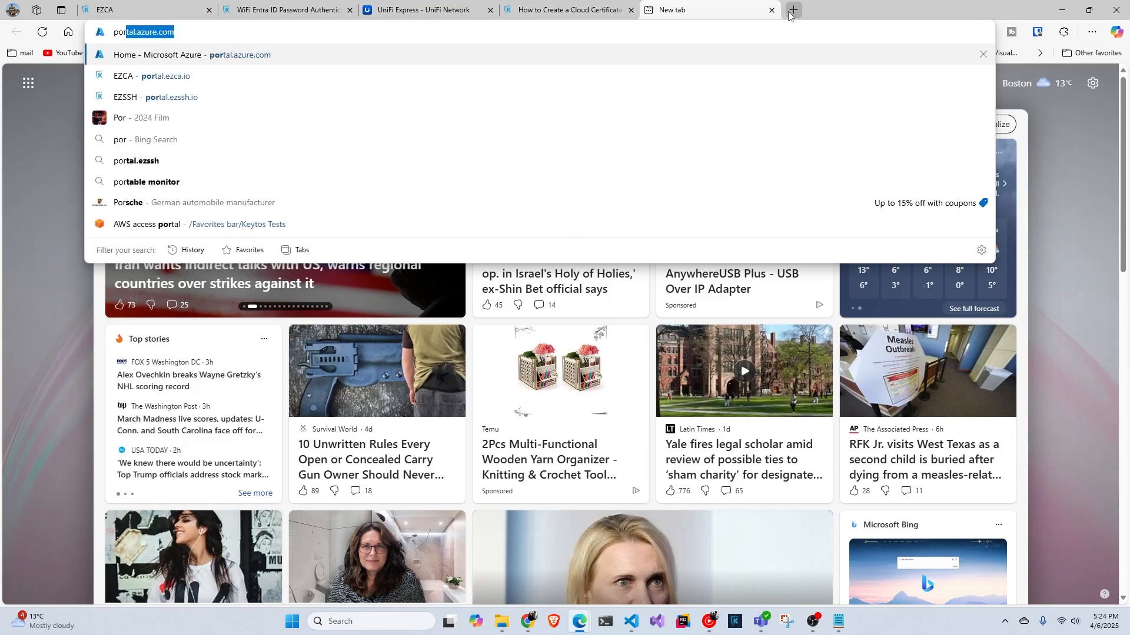
{"action": "key", "text": "Return"}
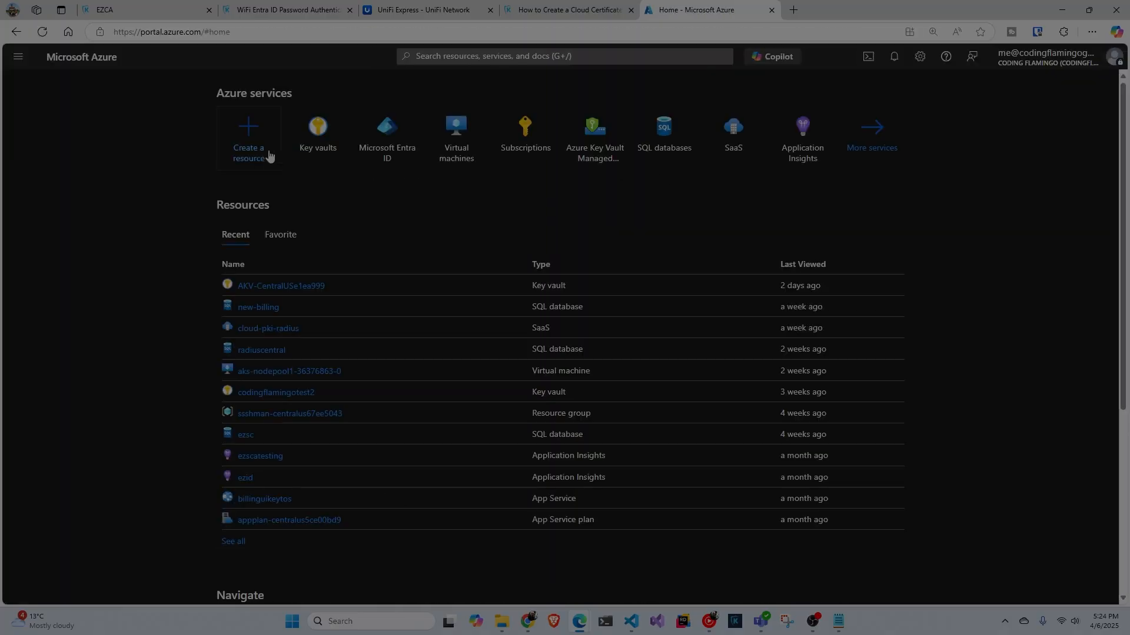
{"action": "left_click", "coordinate": [262, 146]}
{"action": "left_click", "coordinate": [236, 148]}
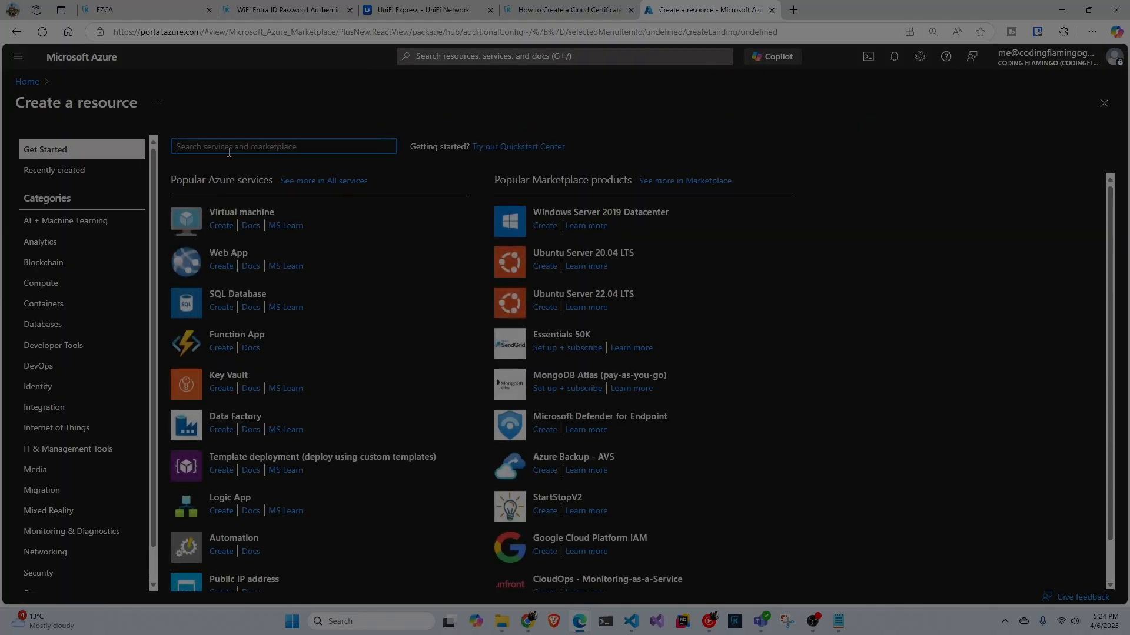
Step: Search the marketplace for ezca and open the EZCA PKI SaaS For Azure offer
{"action": "type", "text": "ezca"}
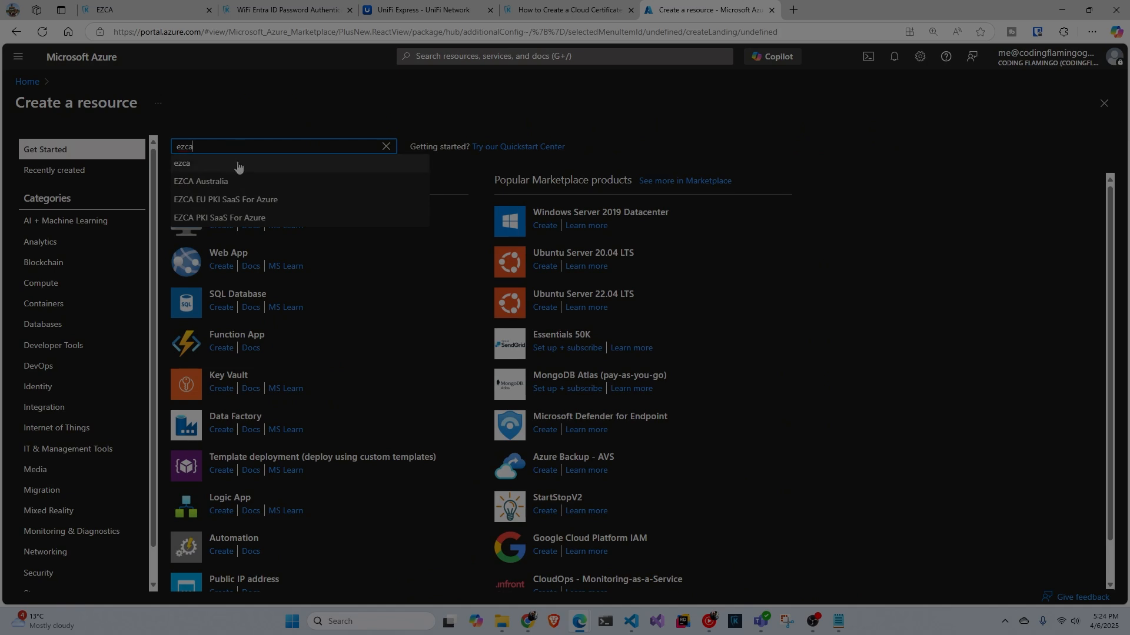
{"action": "left_click", "coordinate": [241, 164]}
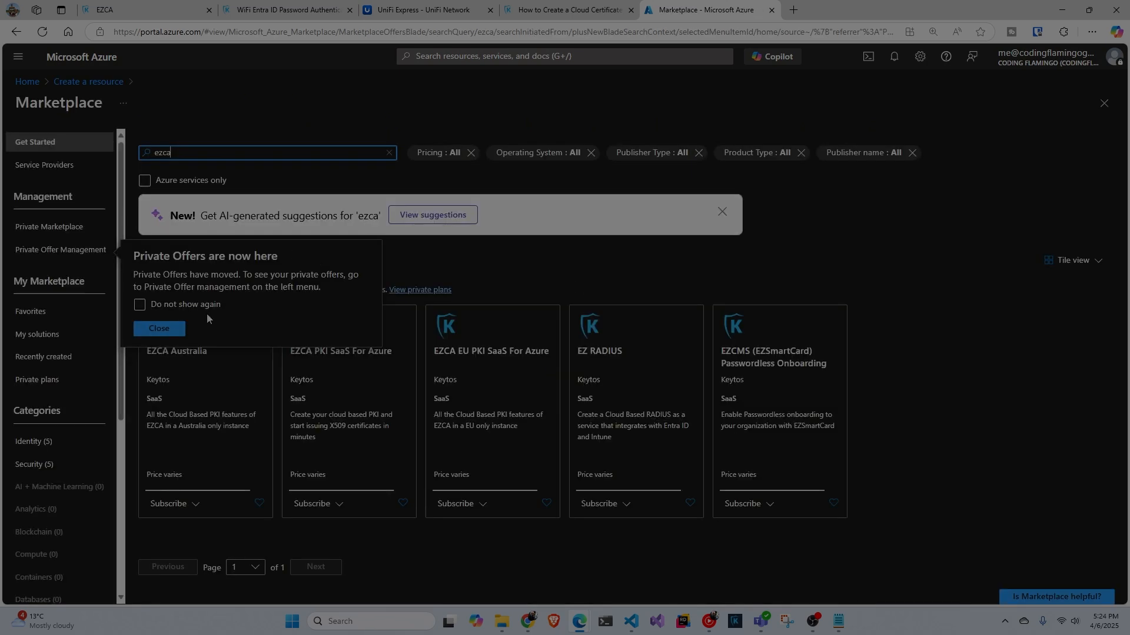
{"action": "left_click", "coordinate": [176, 331]}
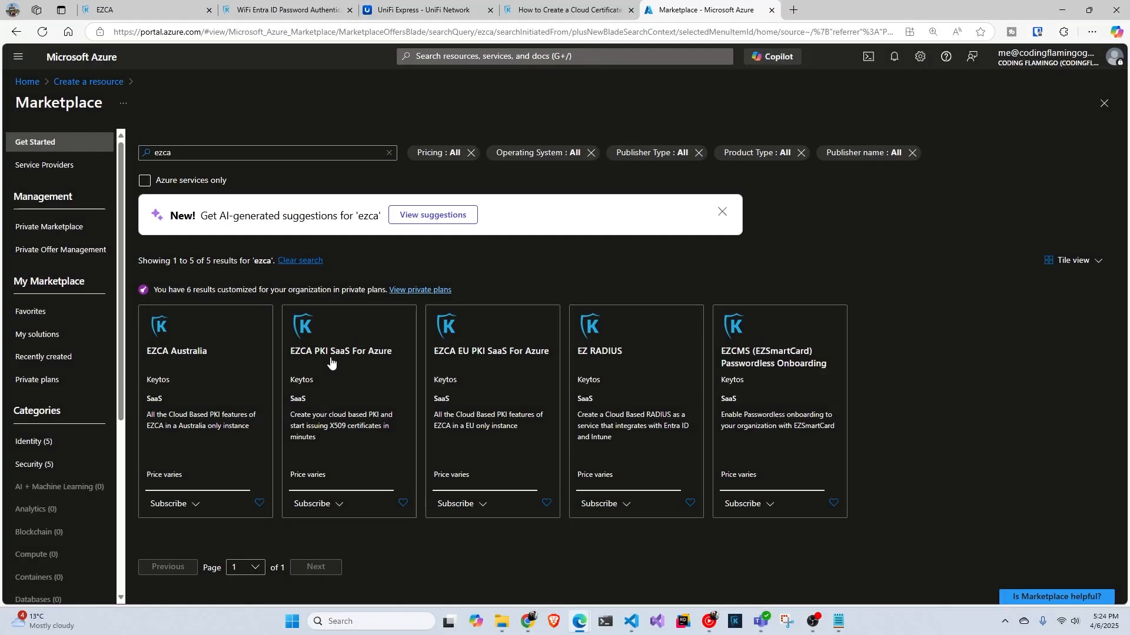
{"action": "left_click", "coordinate": [332, 361]}
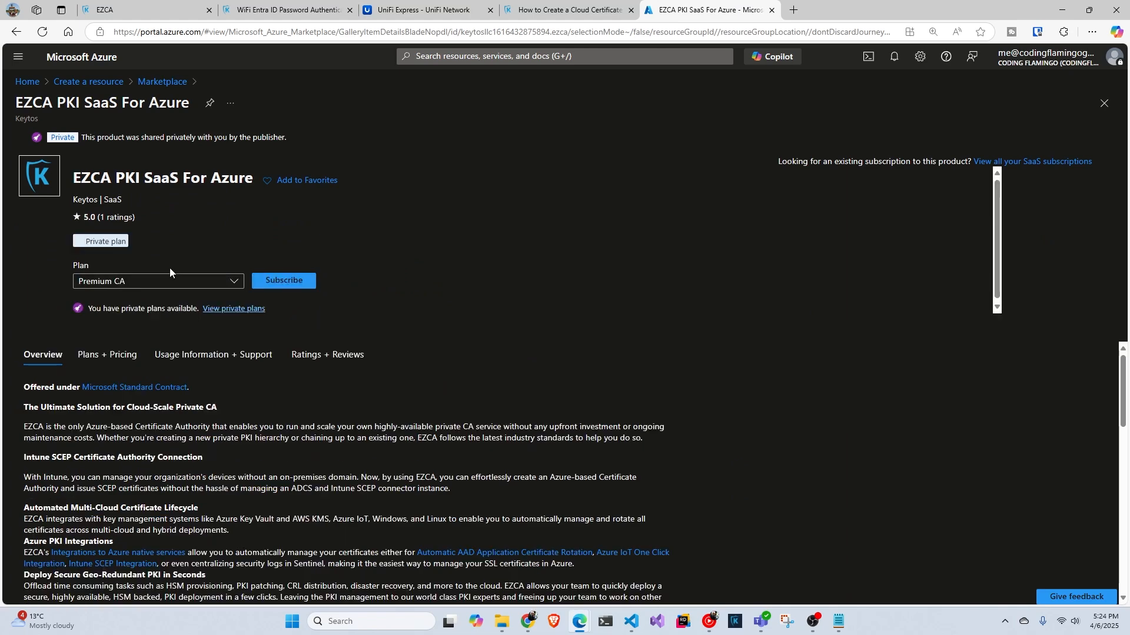
Step: Choose the private Internal Test Plan for EZCA PKI SaaS For Azure and start subscribing to it
{"action": "left_click", "coordinate": [172, 283]}
{"action": "left_click", "coordinate": [165, 300]}
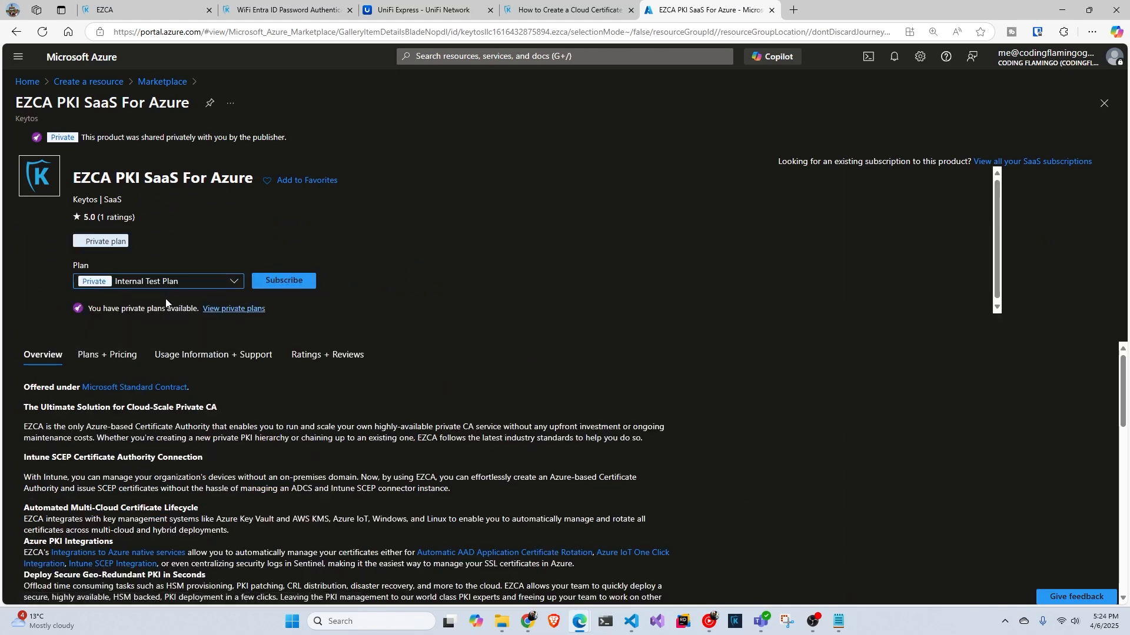
{"action": "scroll", "coordinate": [216, 351], "scroll_direction": "down", "scroll_amount": 2}
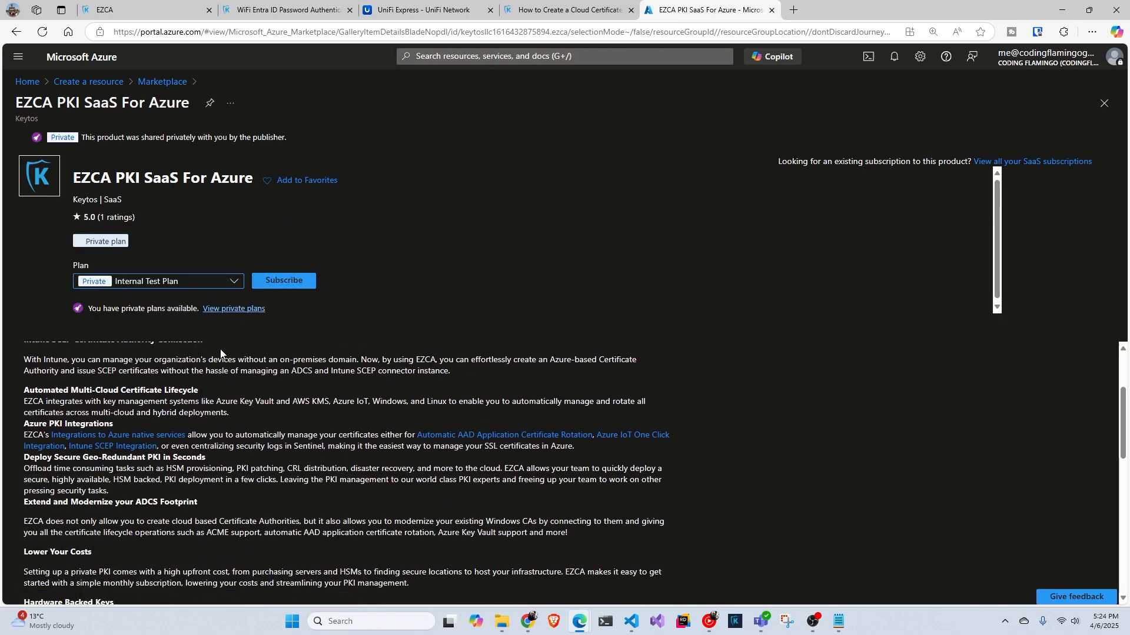
{"action": "left_click", "coordinate": [284, 282]}
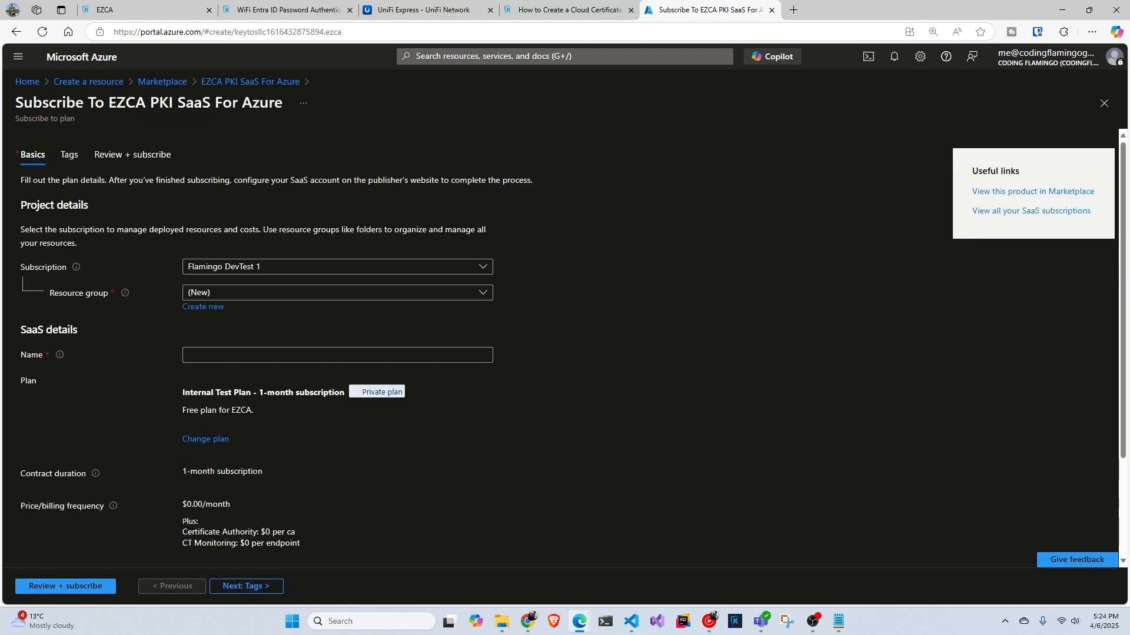
Step: Assign the subscription to the IoTTest resource group and name the SaaS resource videopki
{"action": "left_click", "coordinate": [216, 292]}
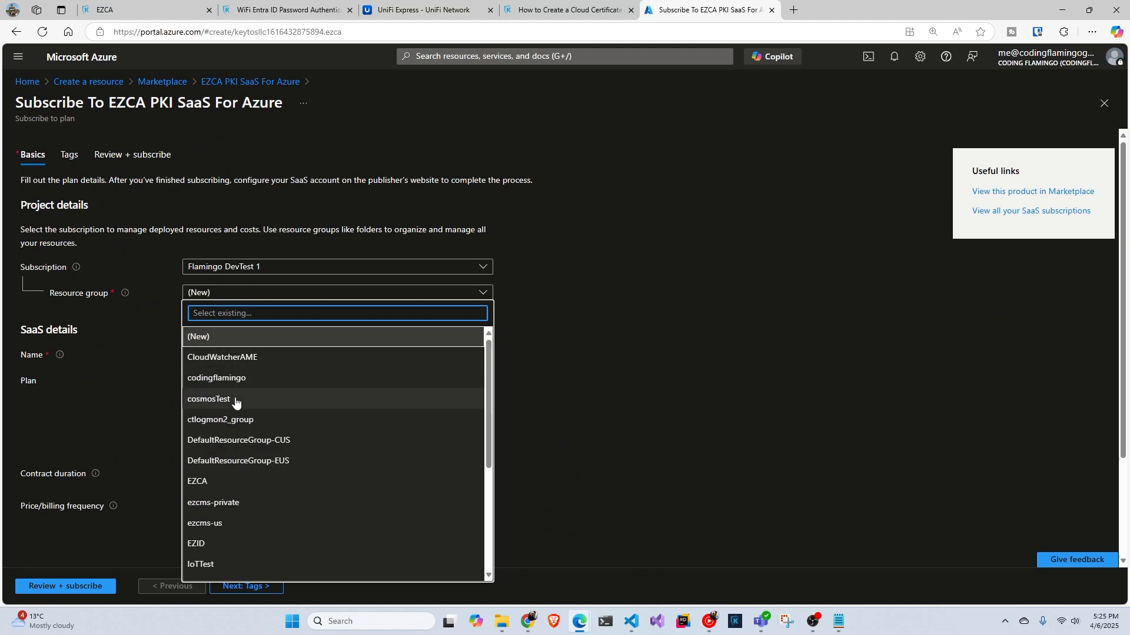
{"action": "scroll", "coordinate": [233, 400], "scroll_direction": "down", "scroll_amount": 3}
{"action": "left_click", "coordinate": [231, 366]}
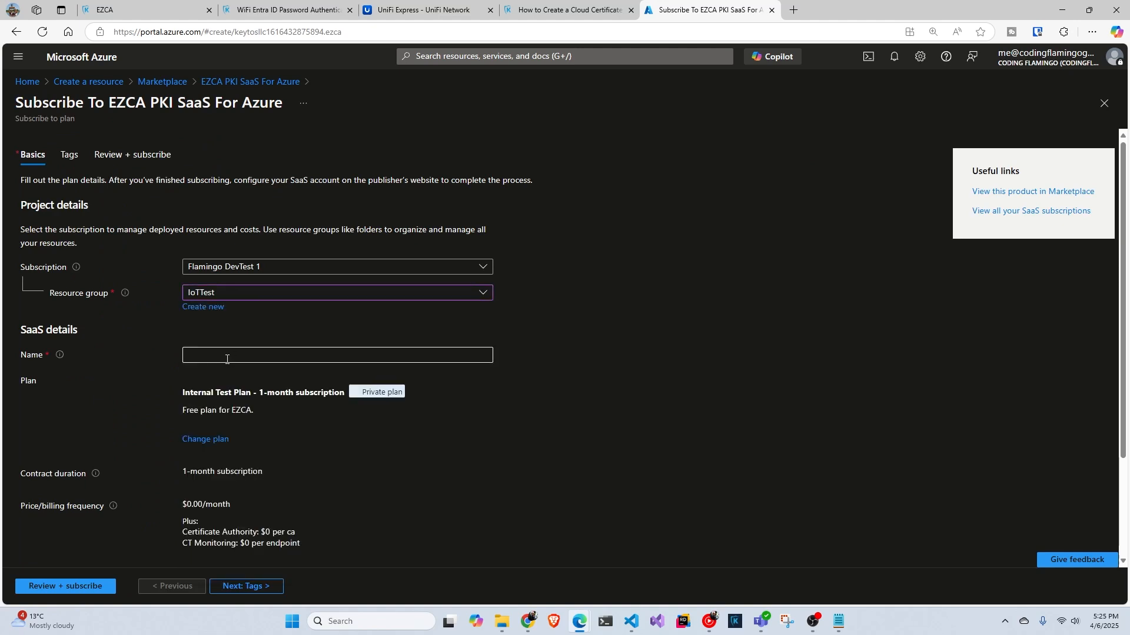
{"action": "left_click", "coordinate": [227, 359]}
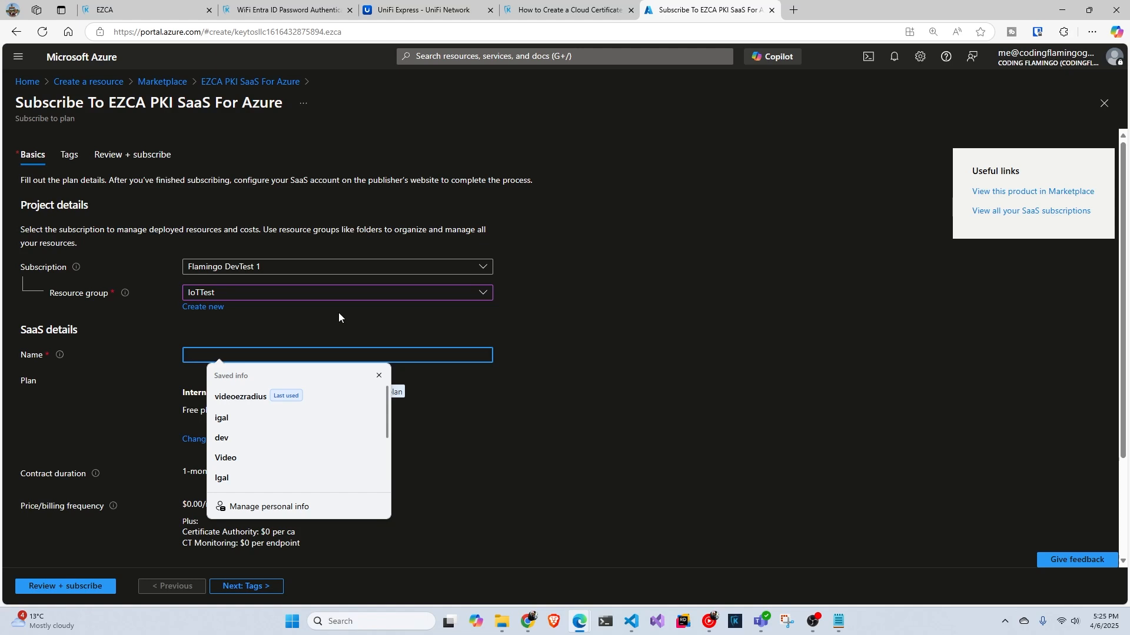
{"action": "type", "text": "videopki"}
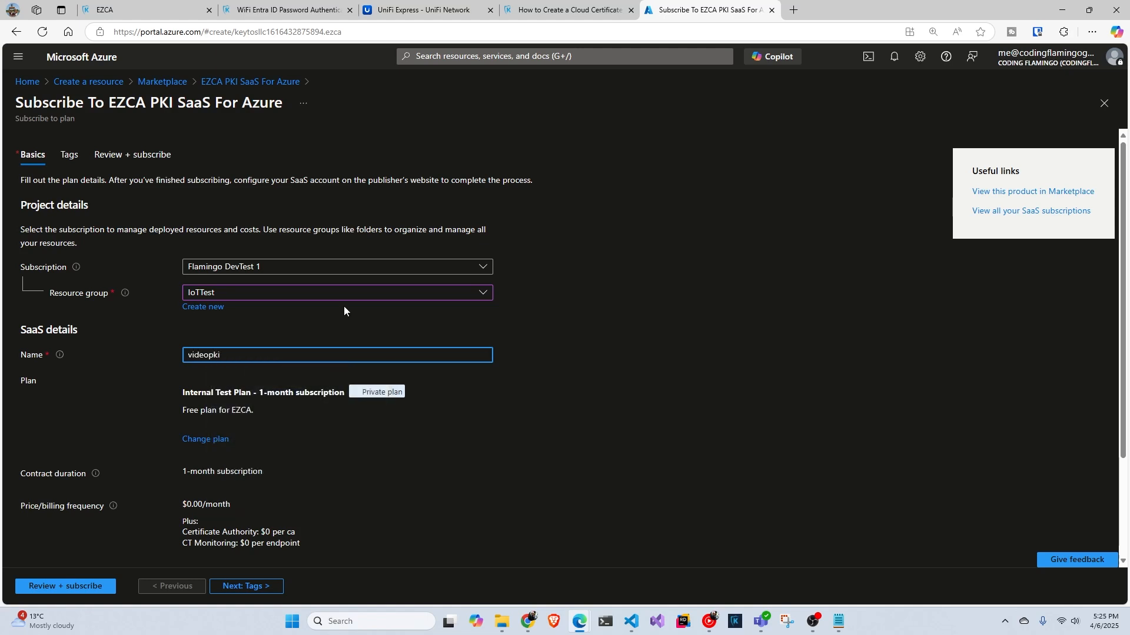
Step: Review the videopki plan details and submit the EZCA subscription
{"action": "scroll", "coordinate": [328, 404], "scroll_direction": "down", "scroll_amount": 1}
{"action": "scroll", "coordinate": [328, 409], "scroll_direction": "down", "scroll_amount": 2}
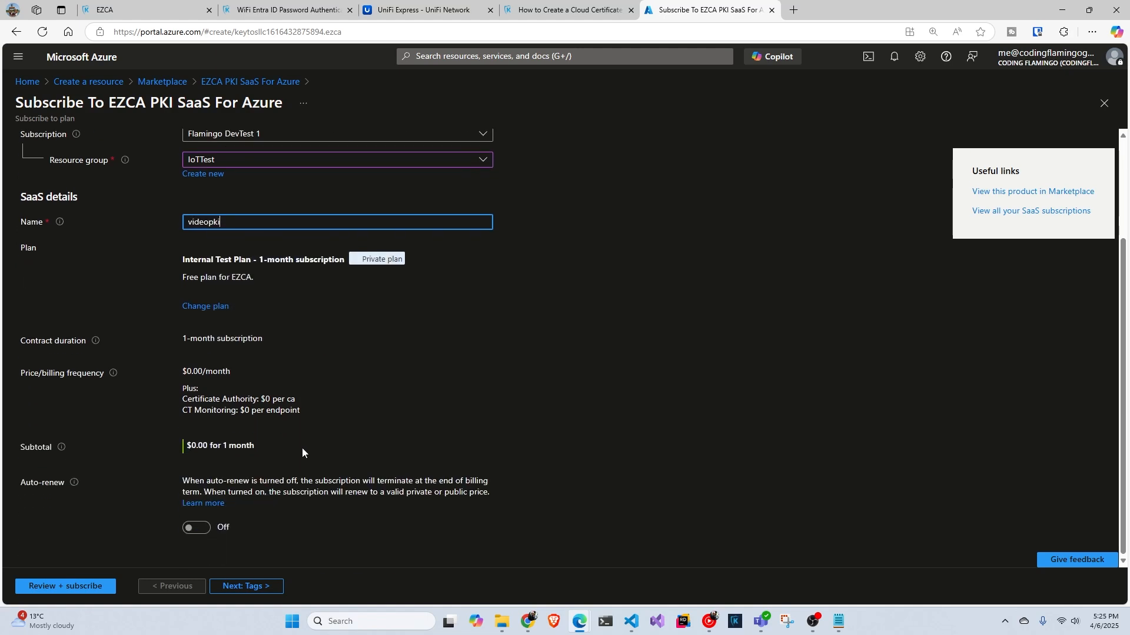
{"action": "left_click", "coordinate": [89, 585]}
{"action": "scroll", "coordinate": [194, 464], "scroll_direction": "down", "scroll_amount": 2}
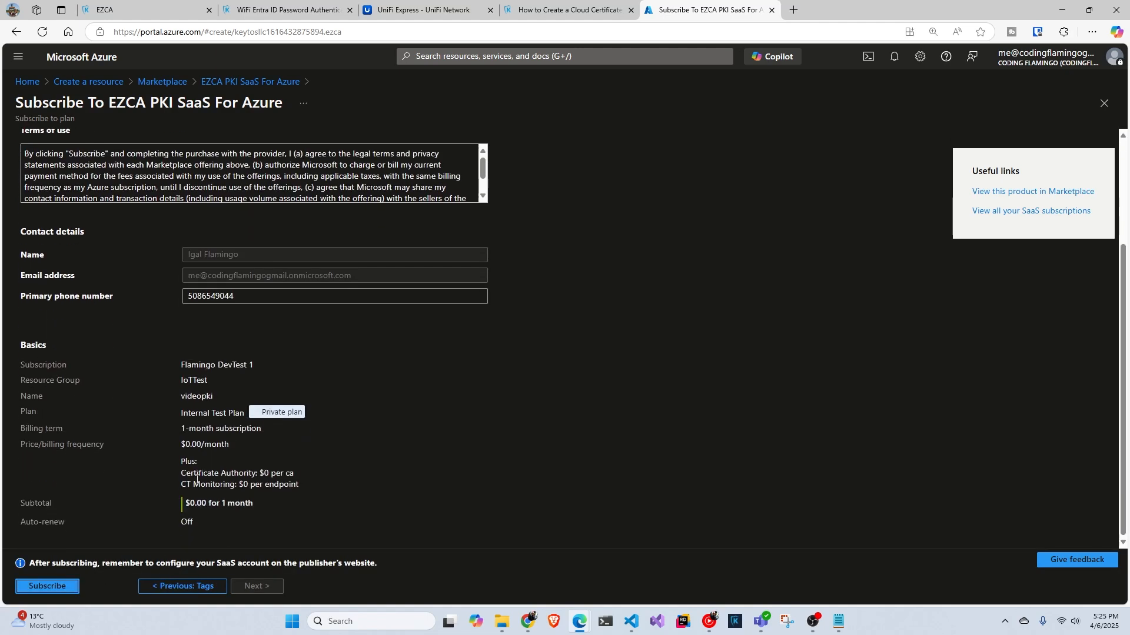
{"action": "left_click", "coordinate": [59, 586]}
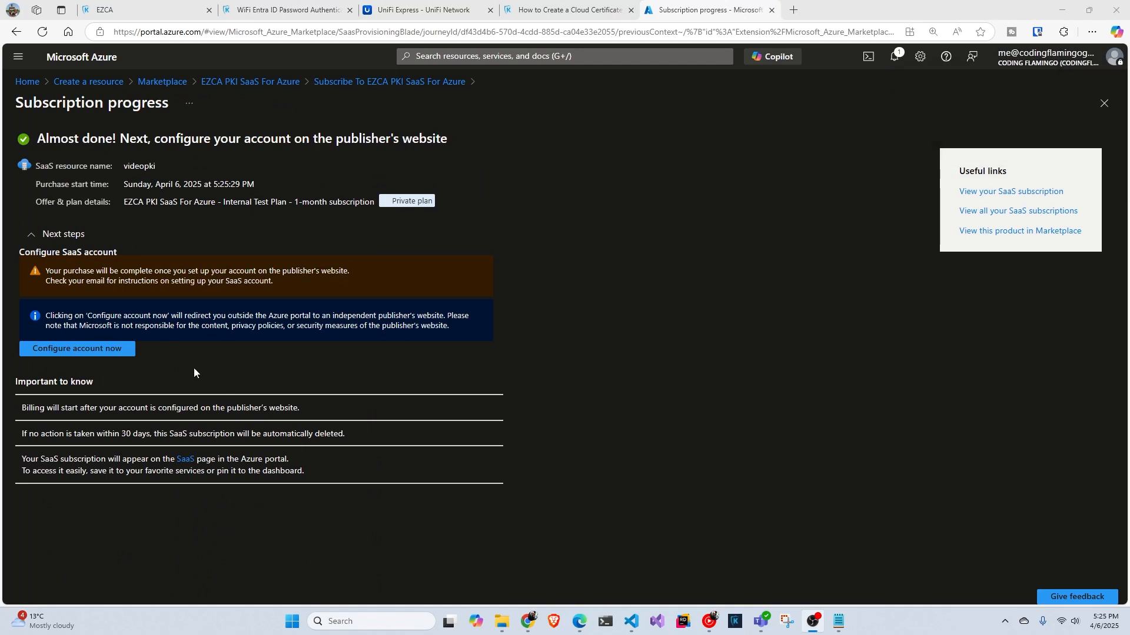
Step: Configure the videopki account on the publisher's website and purchase the plan with the listed PKI admin
{"action": "left_click", "coordinate": [121, 352]}
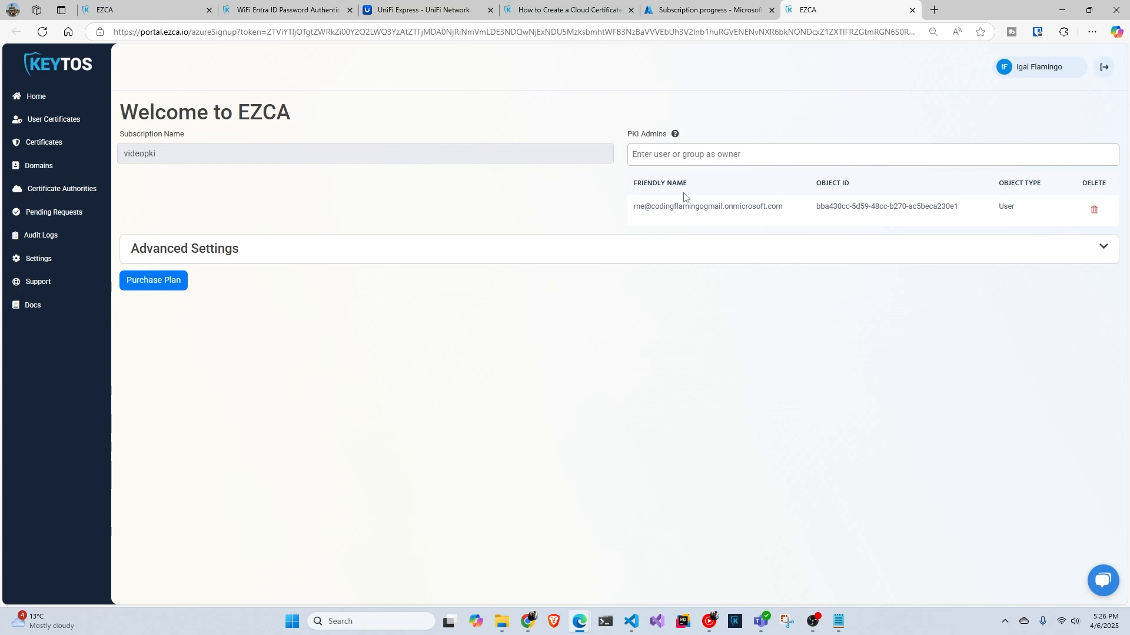
{"action": "left_click", "coordinate": [168, 288]}
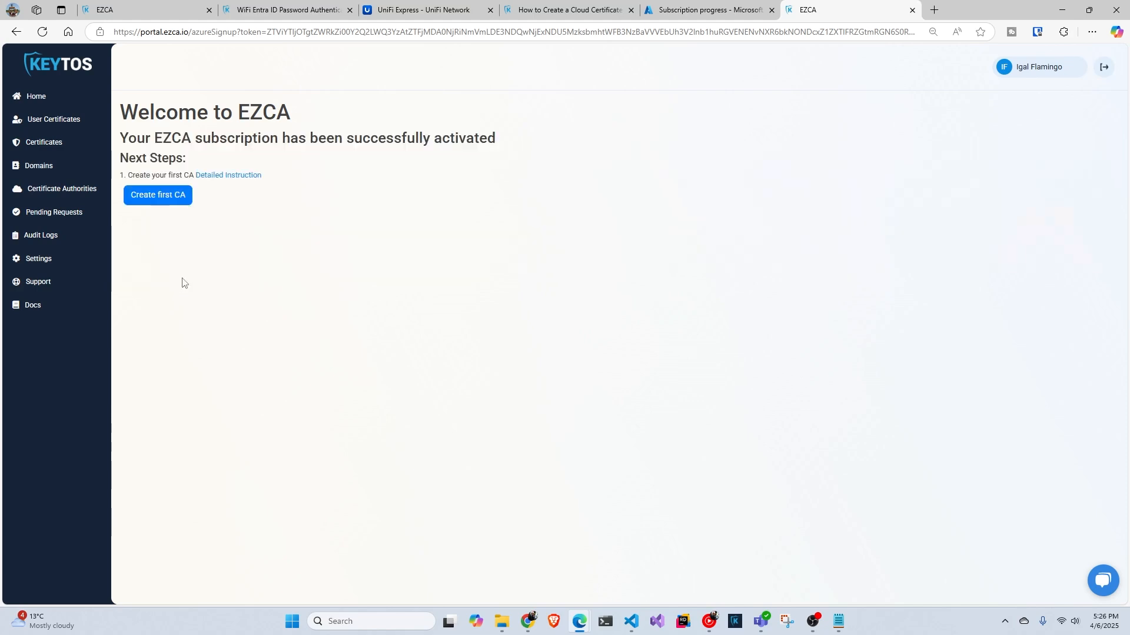
Step: Start creating the first CA under the Free Sub billing subscription and set its type to Root CA
{"action": "left_click", "coordinate": [164, 195]}
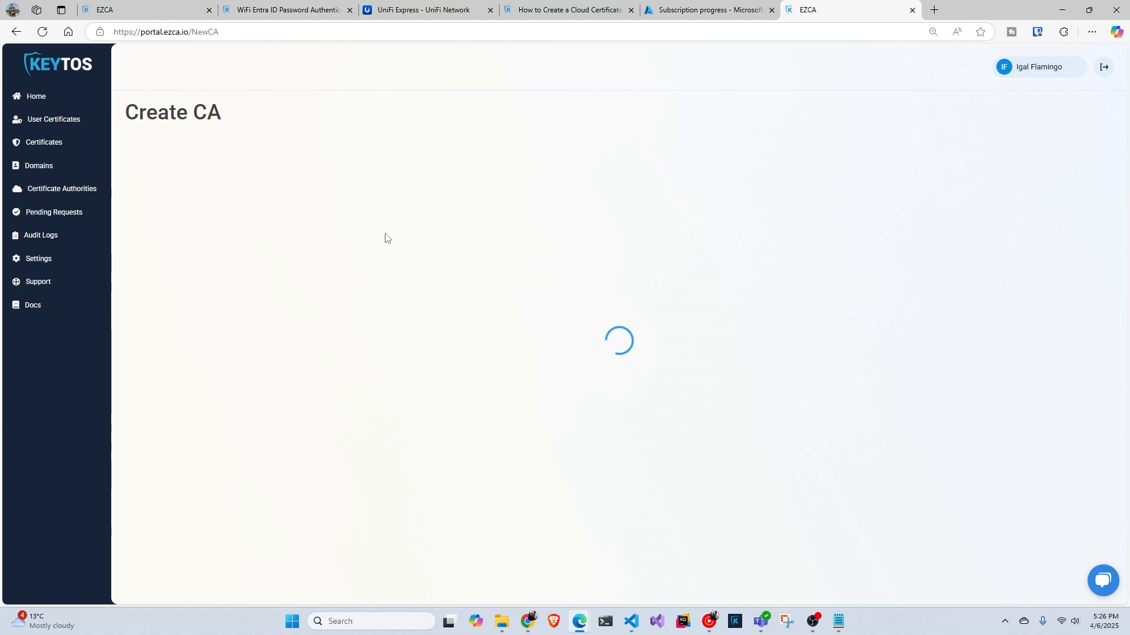
{"action": "left_click", "coordinate": [368, 180]}
{"action": "left_click", "coordinate": [368, 180]}
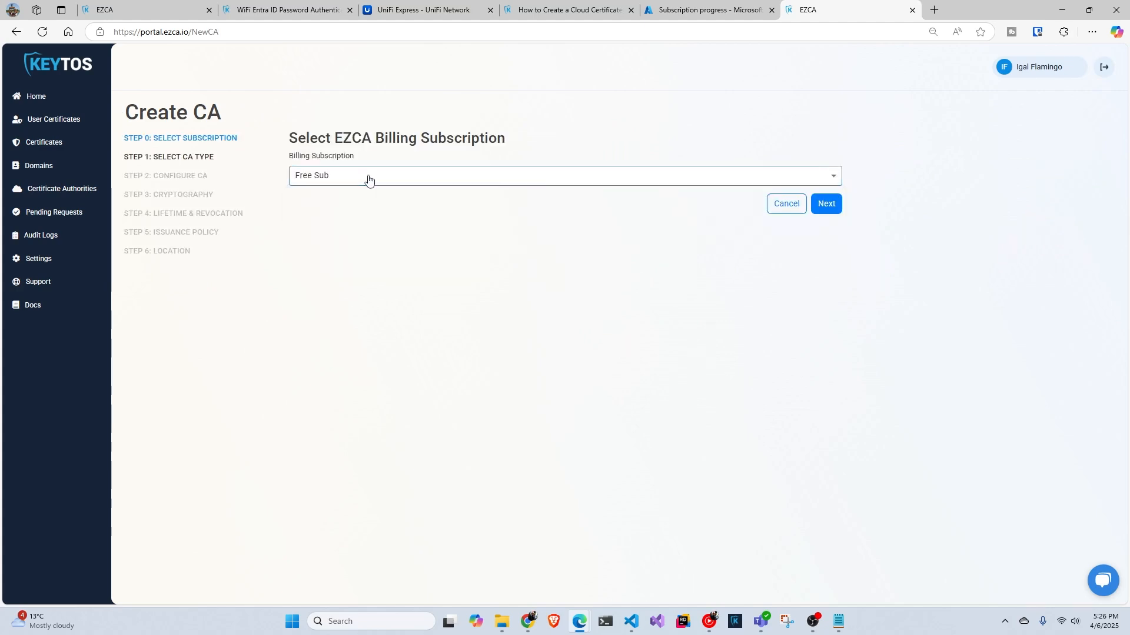
{"action": "left_click", "coordinate": [826, 203]}
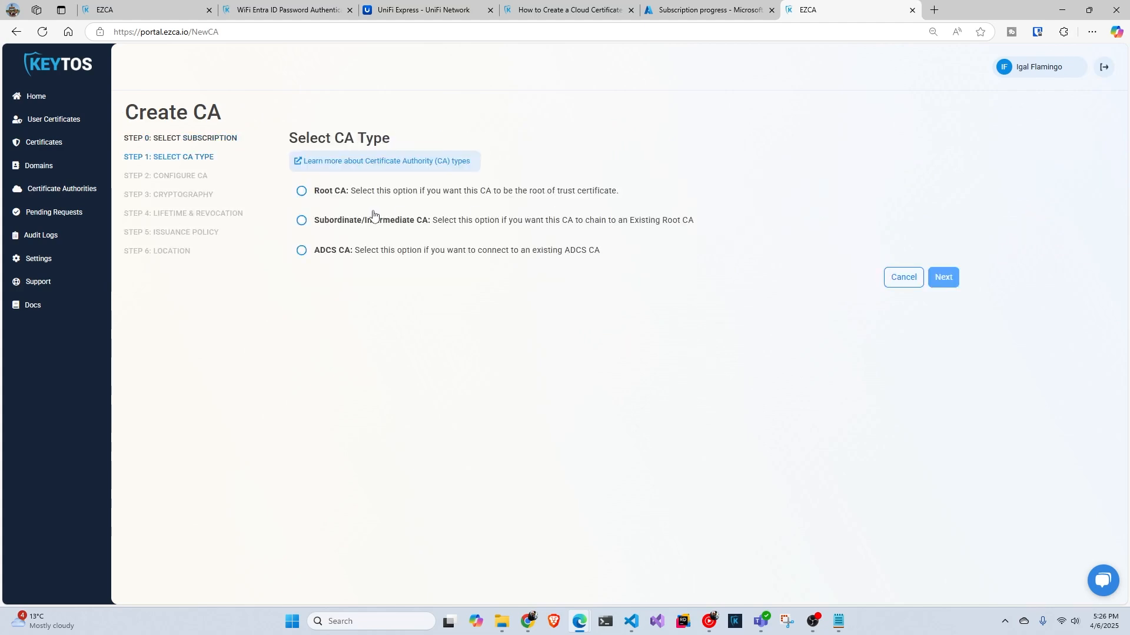
{"action": "left_click", "coordinate": [346, 194]}
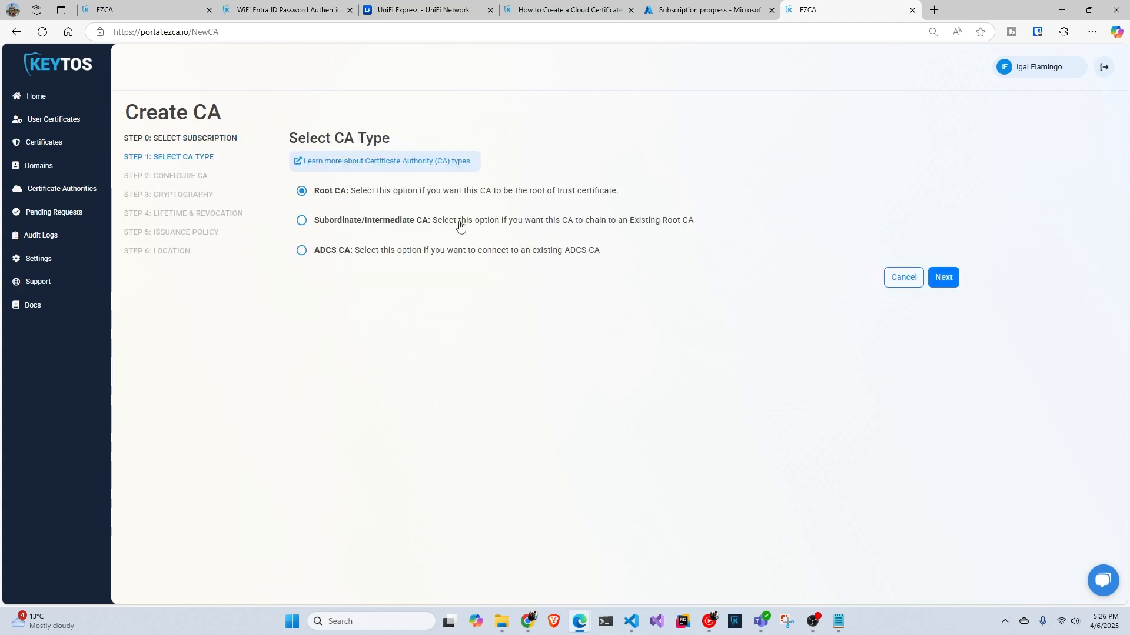
{"action": "left_click", "coordinate": [944, 277]}
Step: Set the root CA's common name to vpn CA and proceed to the cryptography settings
{"action": "left_click", "coordinate": [444, 201]}
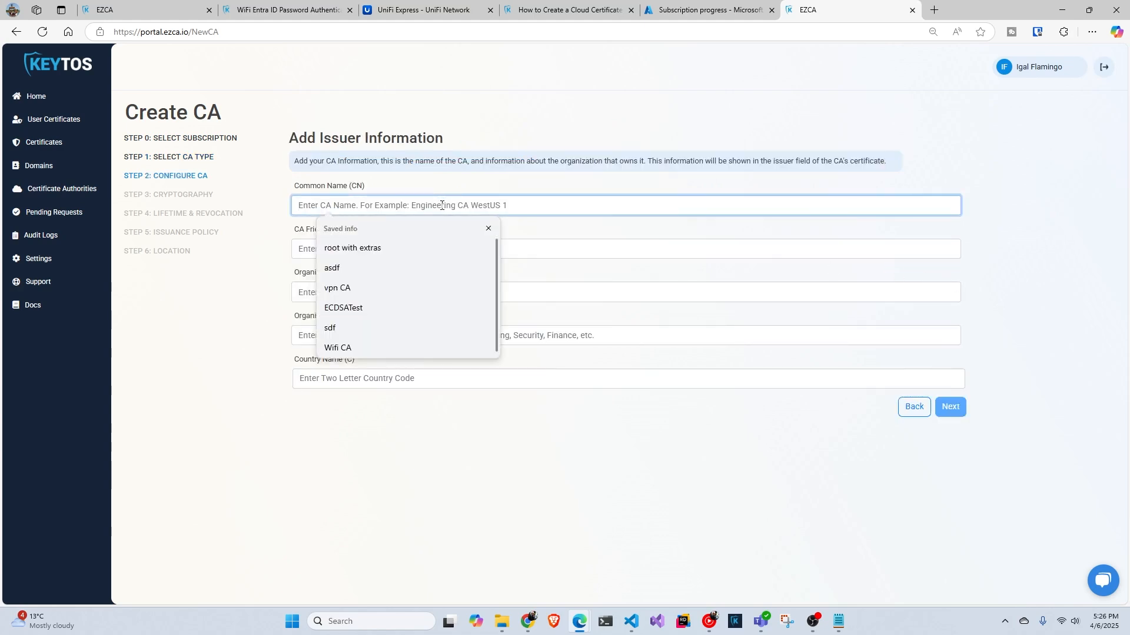
{"action": "left_click", "coordinate": [397, 288]}
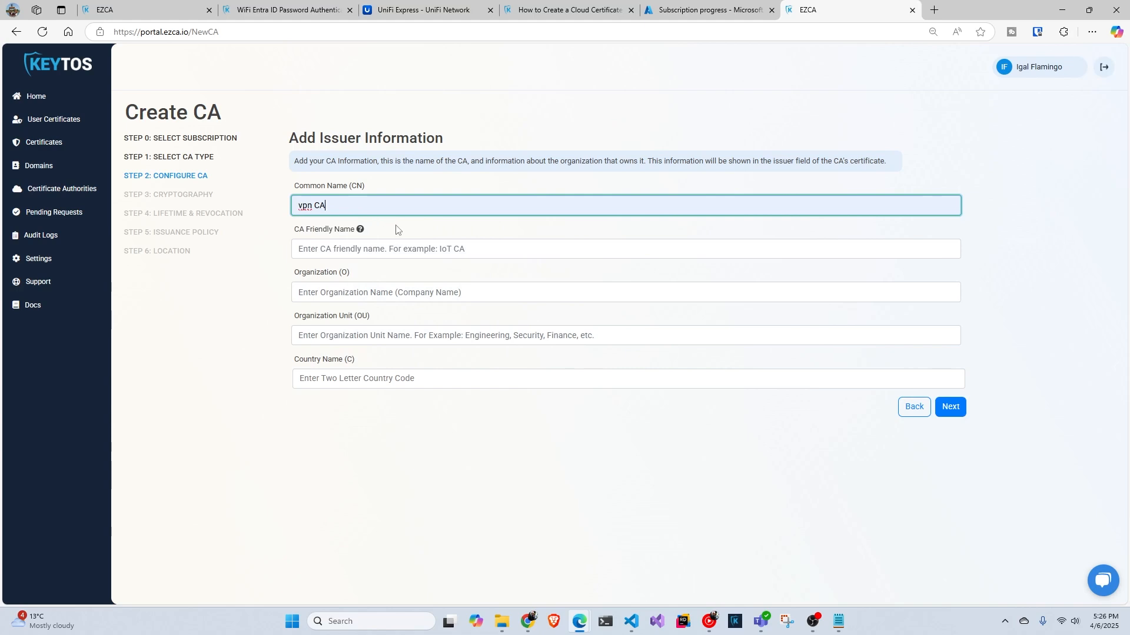
{"action": "left_click", "coordinate": [952, 411]}
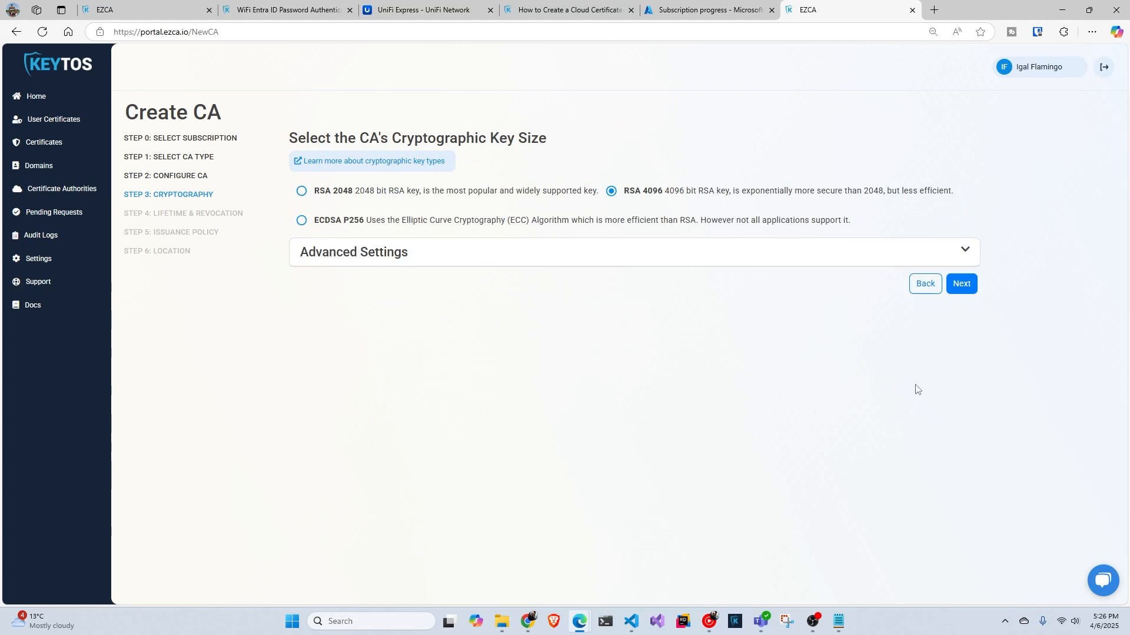
Step: Examine the two-tier PKI diagram on the Create SCEP CA page of the Keytos documentation and close the documentation
{"action": "middle_click", "coordinate": [35, 306]}
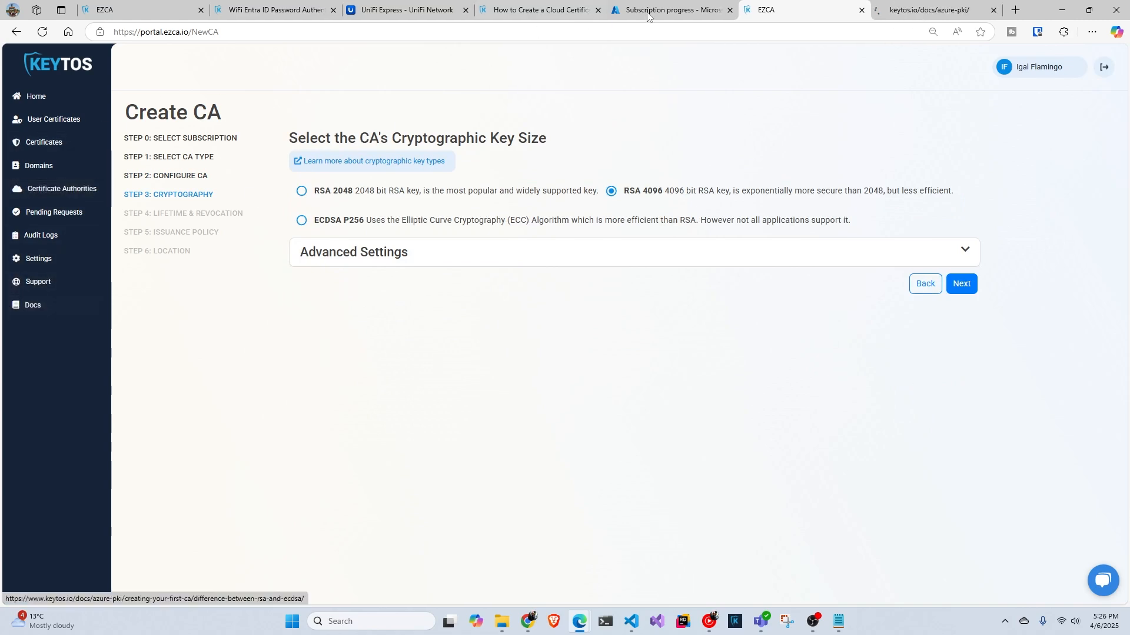
{"action": "left_click", "coordinate": [899, 4]}
{"action": "left_click", "coordinate": [88, 470]}
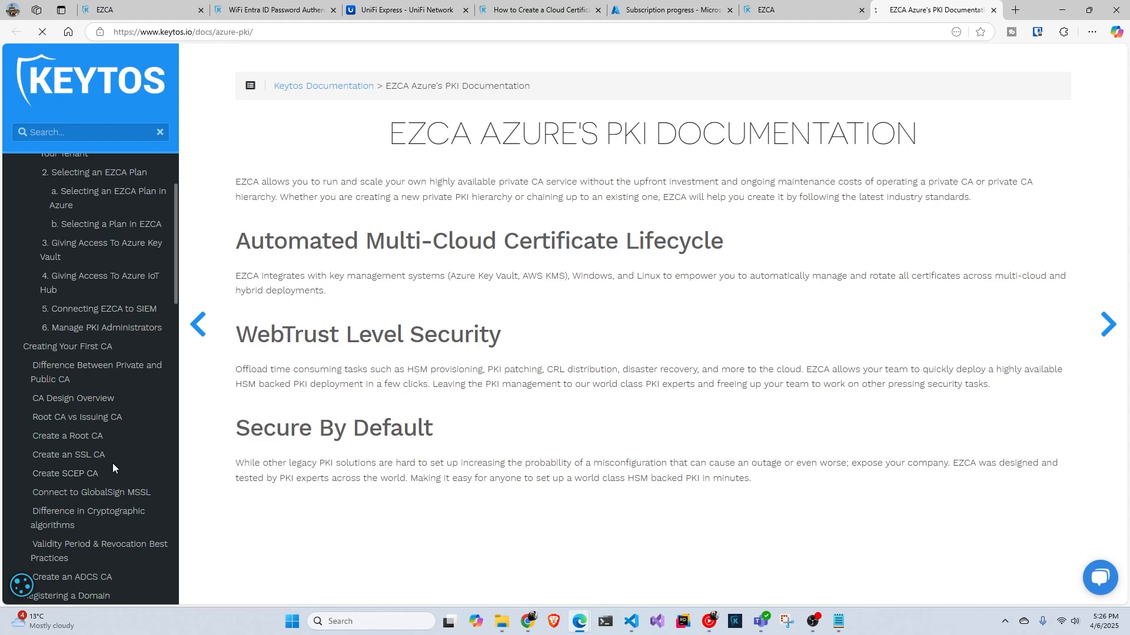
{"action": "scroll", "coordinate": [479, 320], "scroll_direction": "down", "scroll_amount": 5}
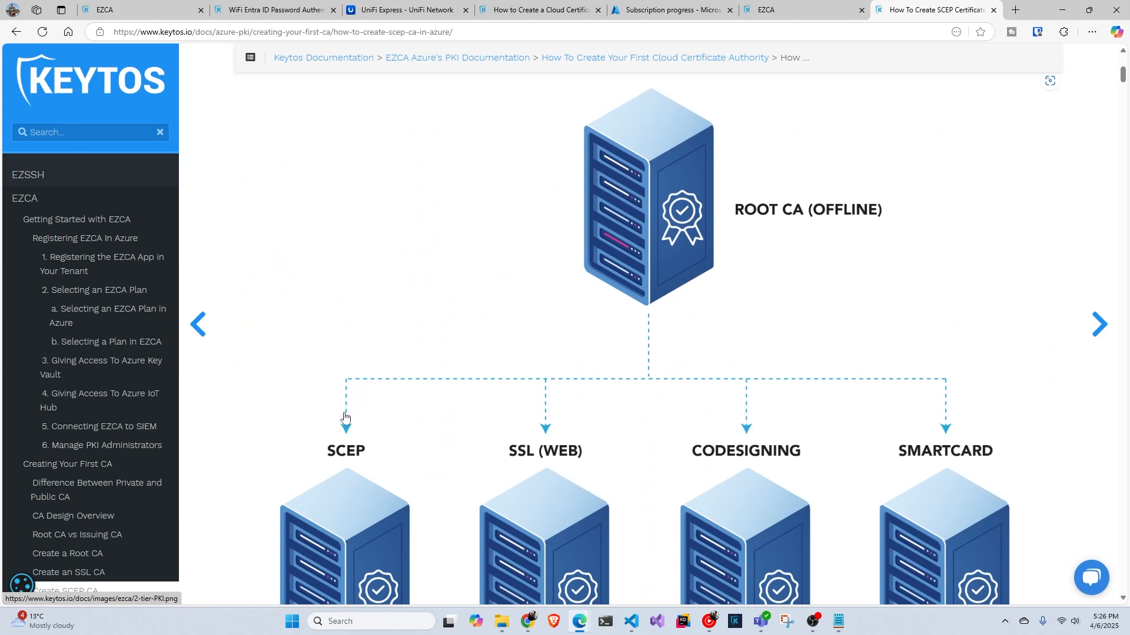
{"action": "scroll", "coordinate": [345, 401], "scroll_direction": "down", "scroll_amount": 1}
{"action": "scroll", "coordinate": [344, 401], "scroll_direction": "down", "scroll_amount": 2}
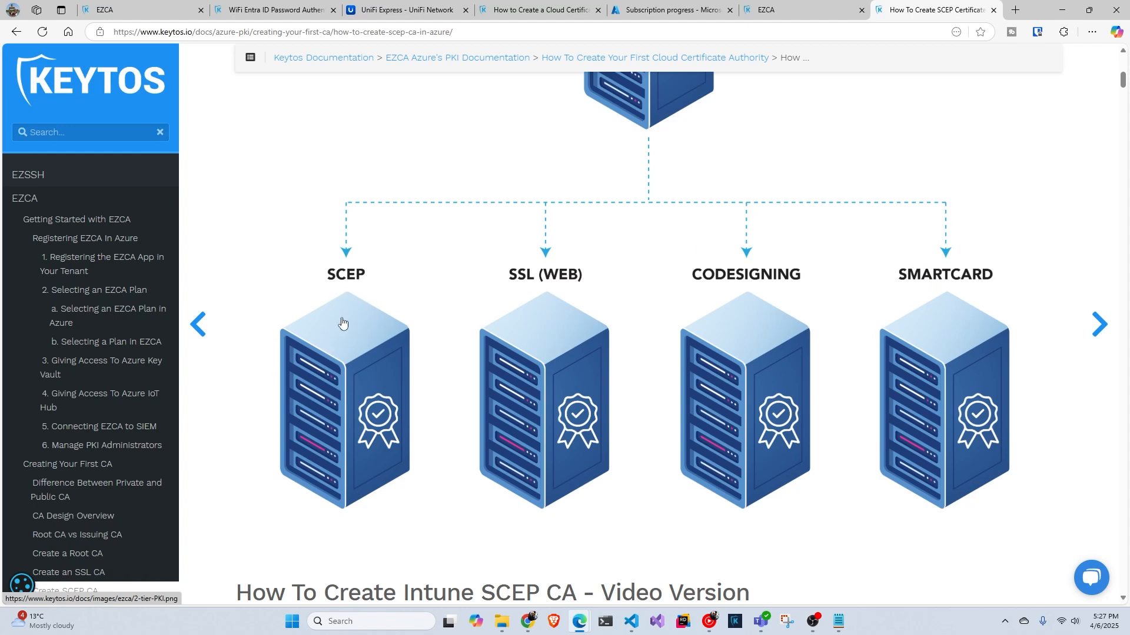
{"action": "left_click", "coordinate": [993, 10]}
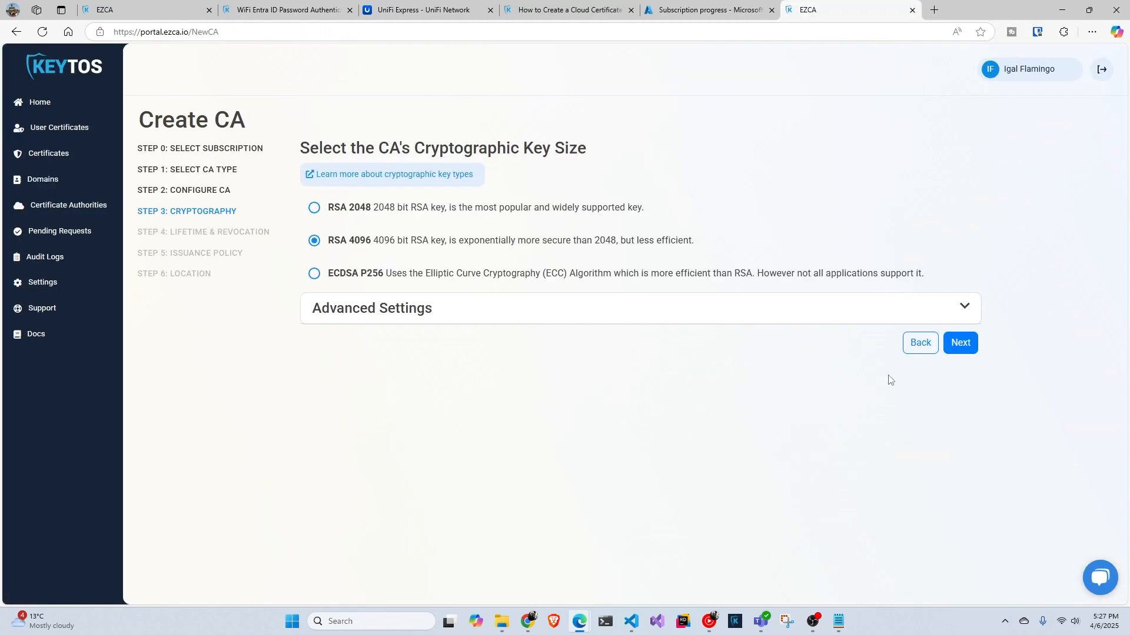
Step: Accept the RSA 4096 key and 10-year validity, and fill in the CA's notification e-mail
{"action": "left_click", "coordinate": [960, 344]}
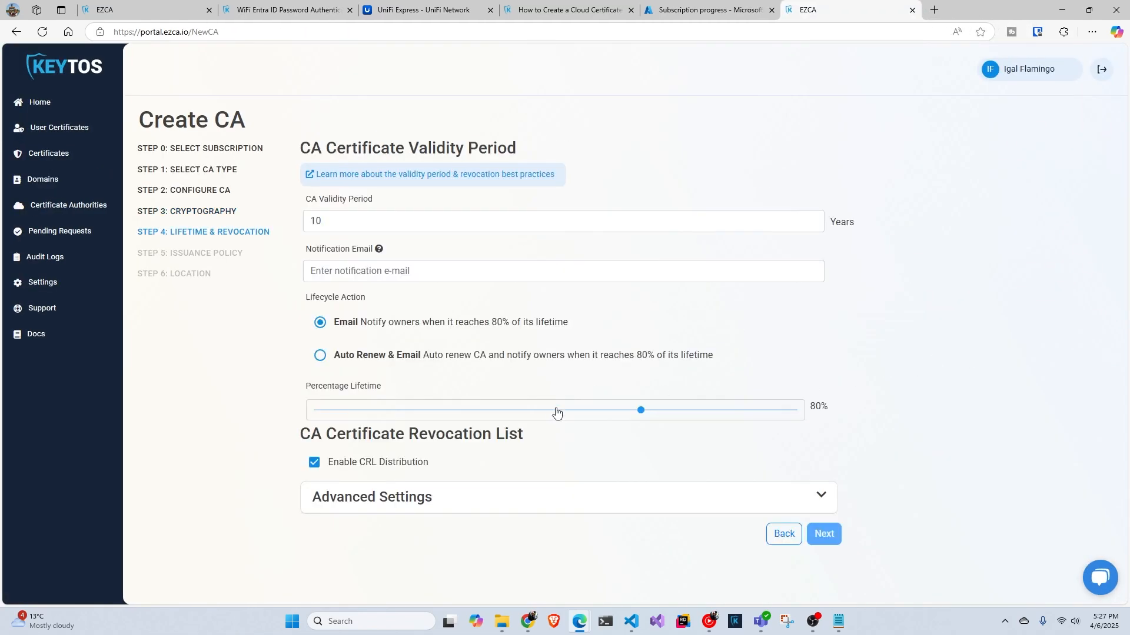
{"action": "left_click", "coordinate": [334, 271]}
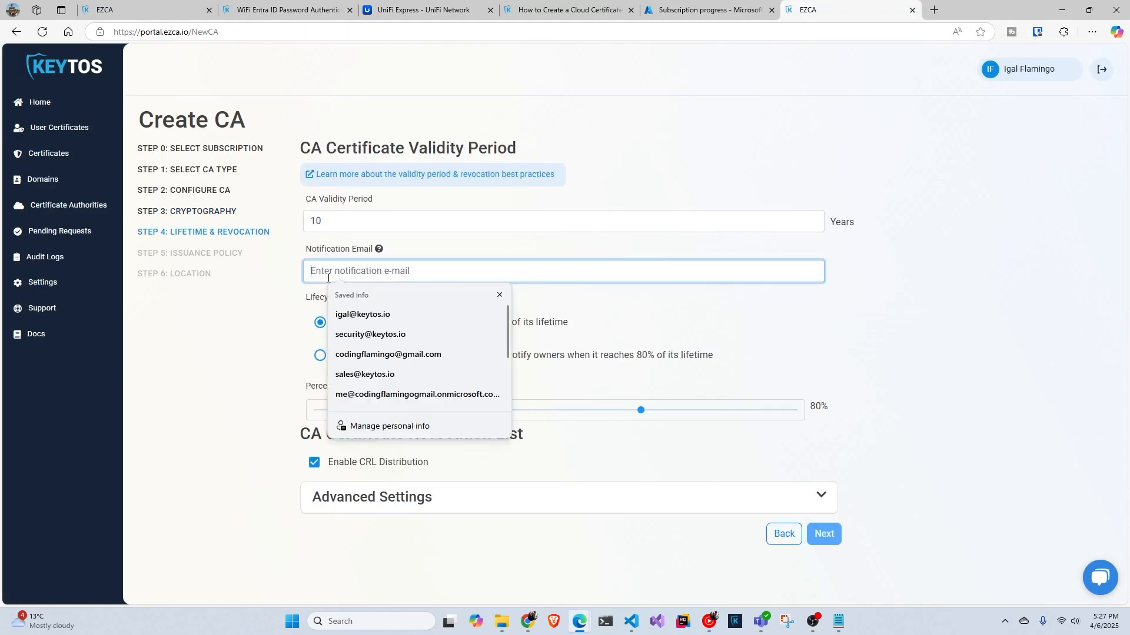
{"action": "left_click", "coordinate": [370, 335]}
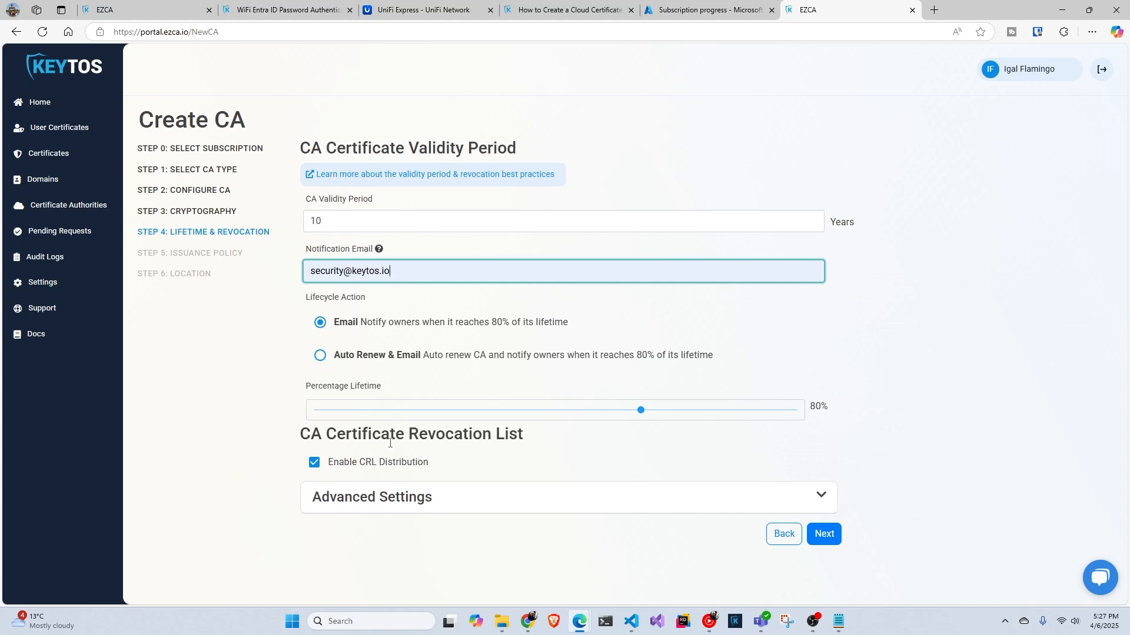
{"action": "left_click", "coordinate": [825, 535]}
Step: Set the issuance policy to the SCEP Template with Intune SCEP and create the CA in eastus
{"action": "left_click", "coordinate": [620, 214]}
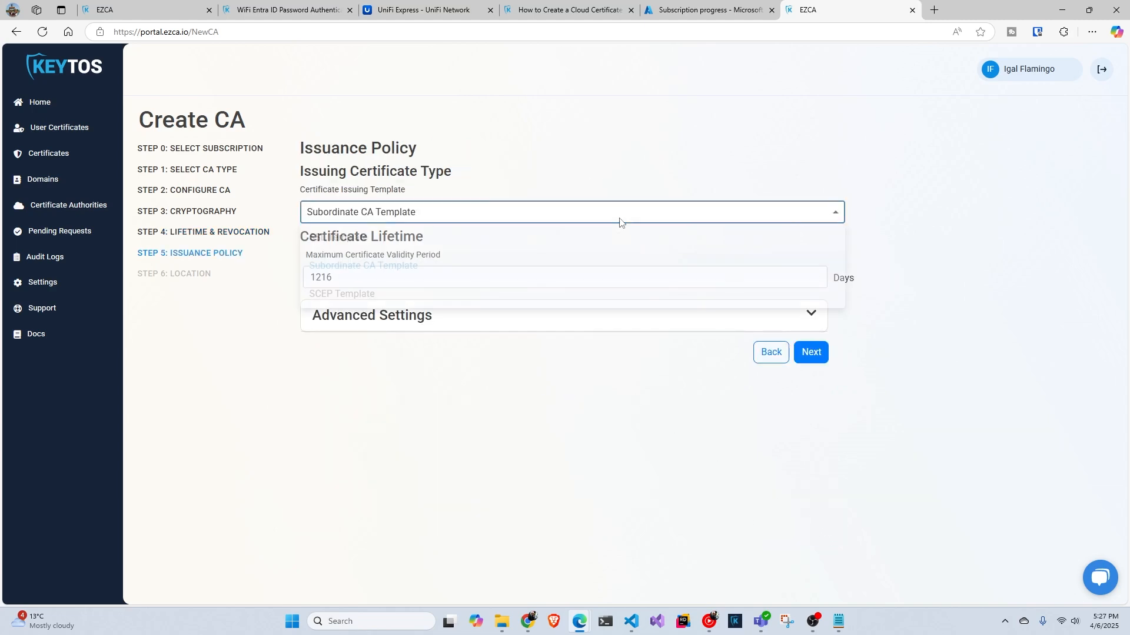
{"action": "left_click", "coordinate": [475, 300]}
{"action": "scroll", "coordinate": [476, 300], "scroll_direction": "down", "scroll_amount": 1}
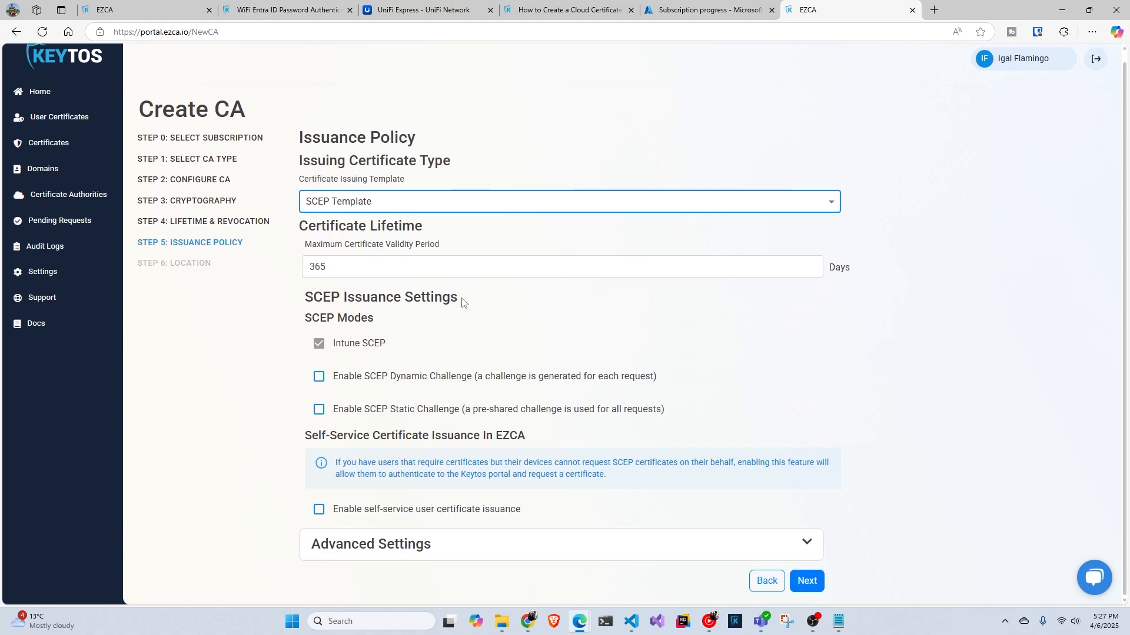
{"action": "left_click_drag", "start_coordinate": [396, 348], "coordinate": [322, 348]}
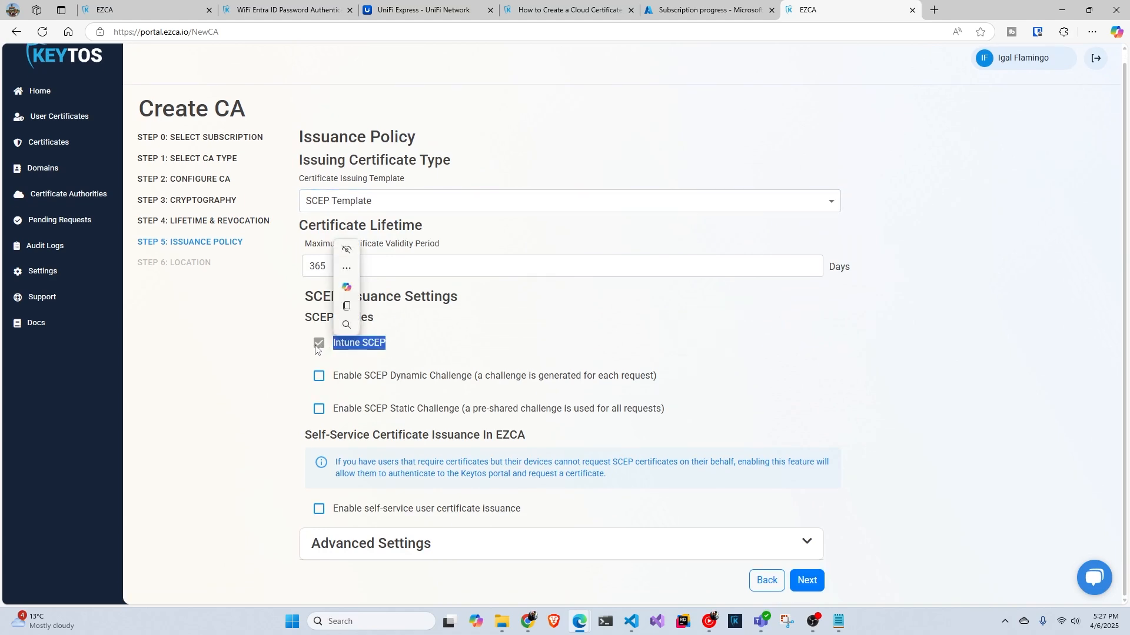
{"action": "left_click", "coordinate": [378, 414]}
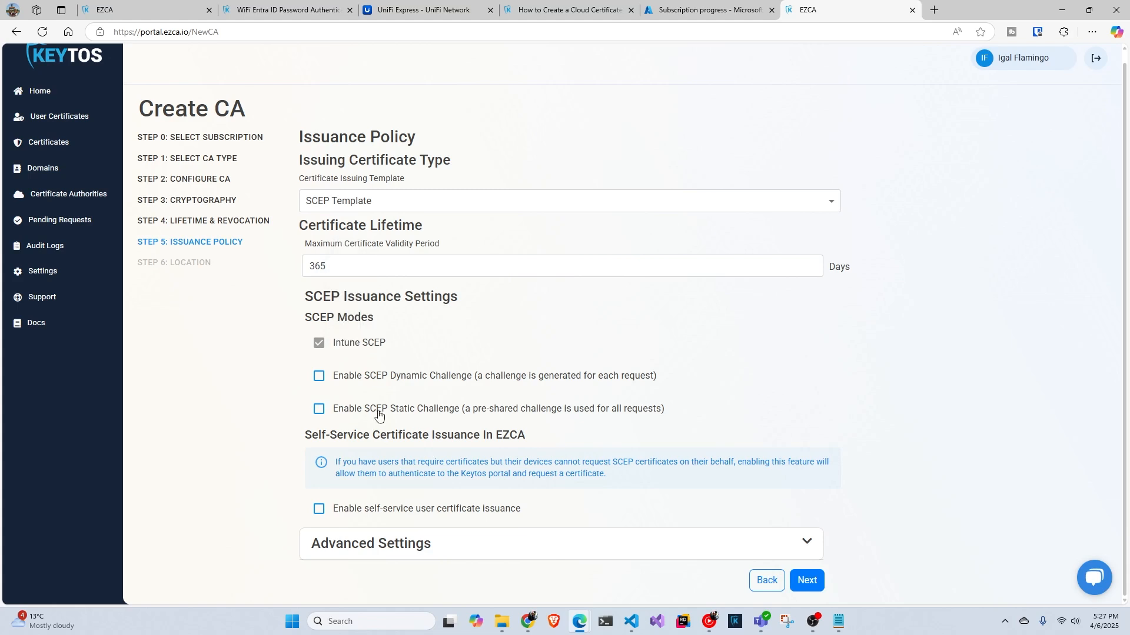
{"action": "left_click", "coordinate": [413, 509]}
{"action": "left_click", "coordinate": [809, 581]}
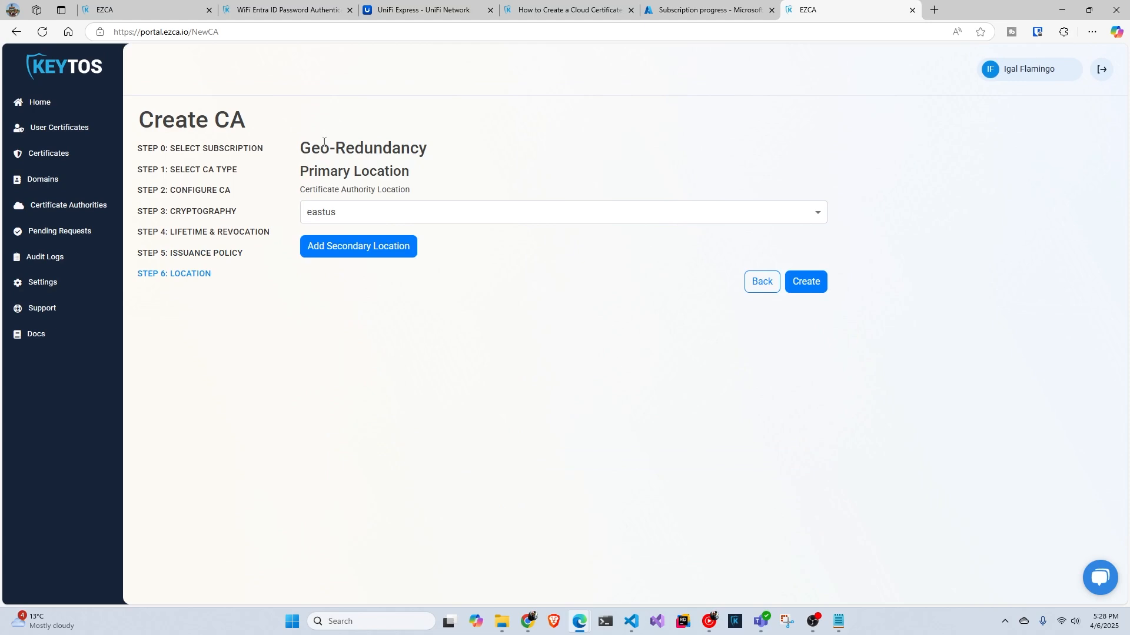
{"action": "left_click", "coordinate": [805, 282]}
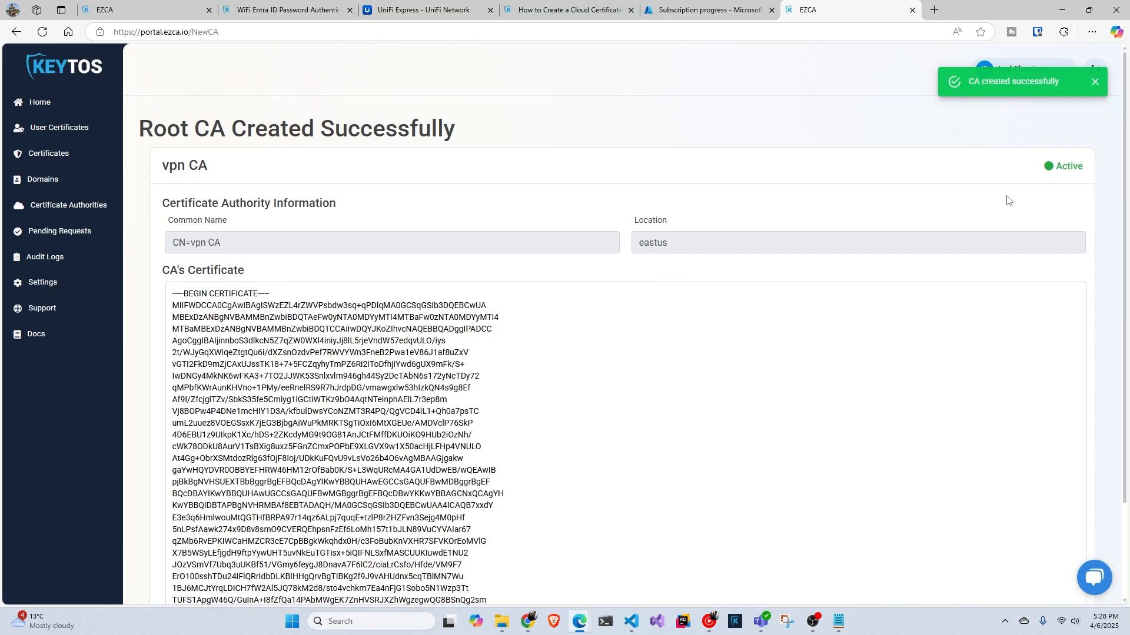
Step: Download the new CA's certificate and save it as vpn CA.cer
{"action": "scroll", "coordinate": [762, 232], "scroll_direction": "down", "scroll_amount": 2}
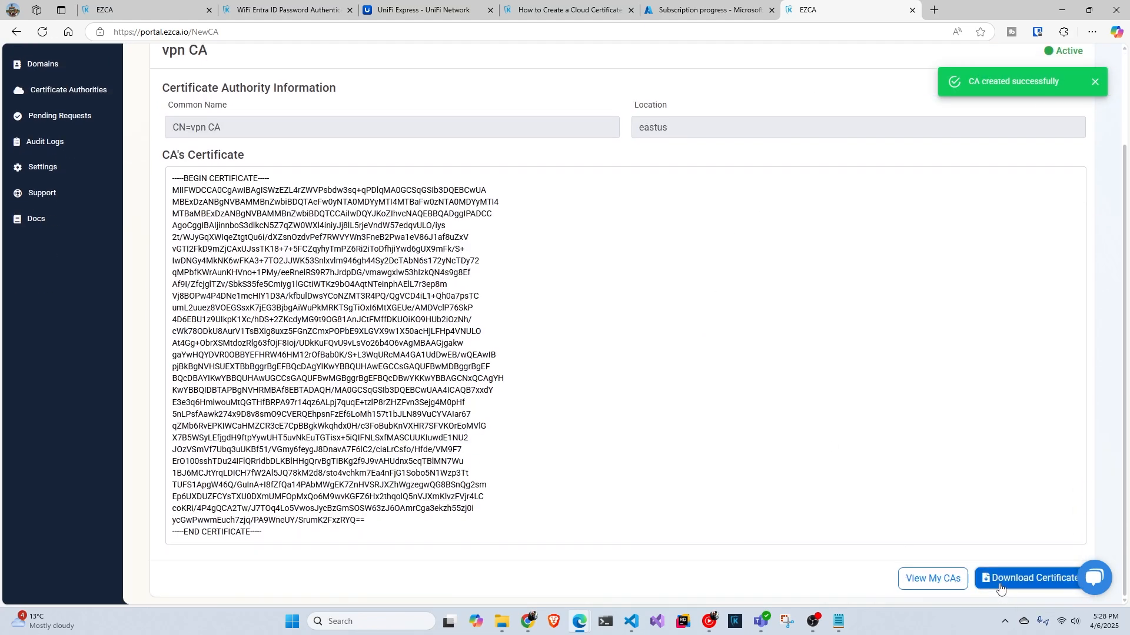
{"action": "left_click", "coordinate": [1000, 579]}
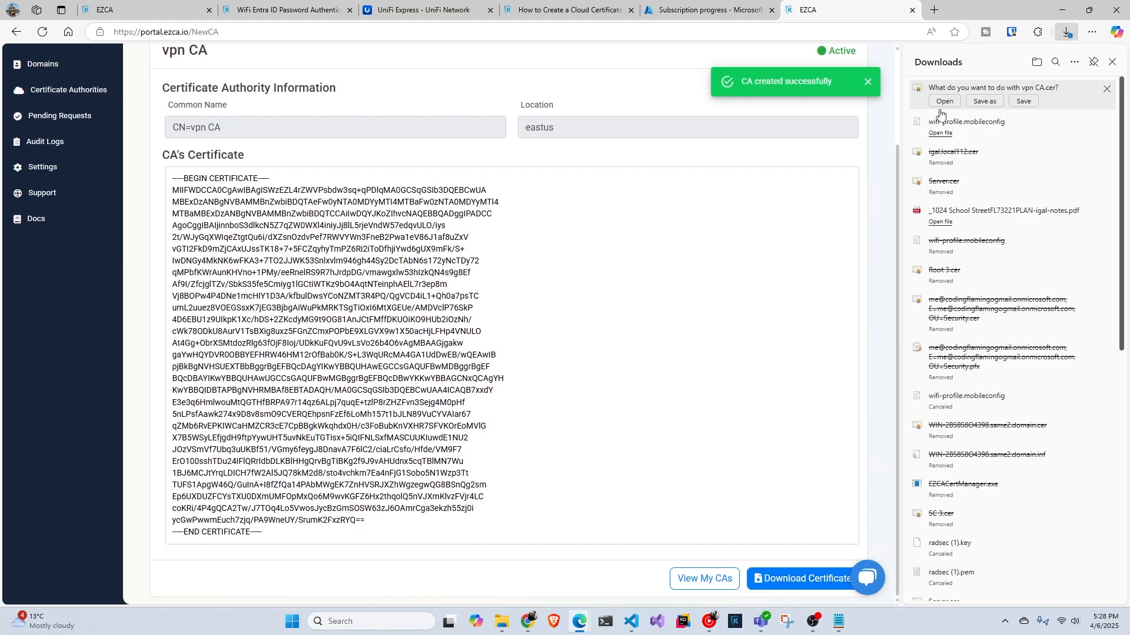
{"action": "left_click", "coordinate": [977, 103]}
{"action": "left_click", "coordinate": [471, 331]}
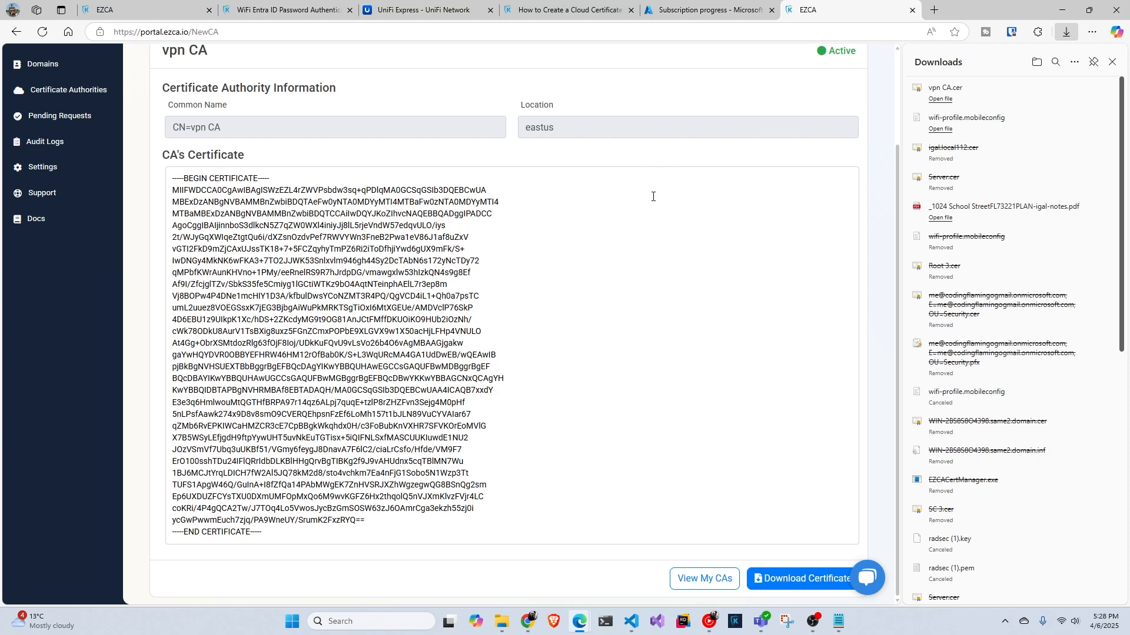
{"action": "left_click", "coordinate": [1111, 61]}
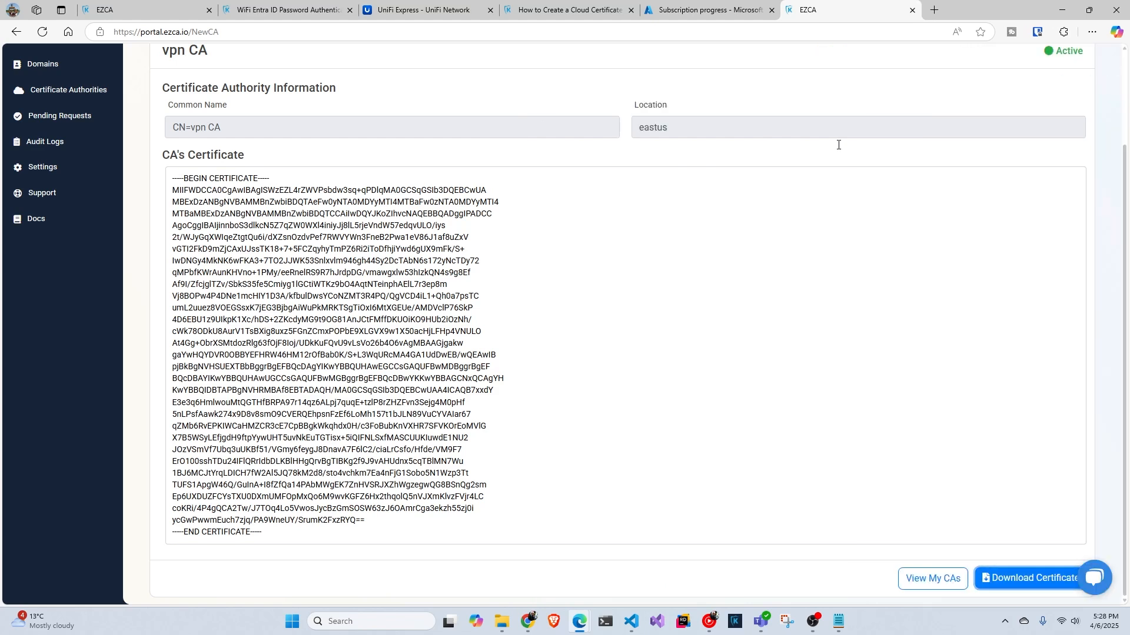
{"action": "scroll", "coordinate": [660, 194], "scroll_direction": "up", "scroll_amount": 3}
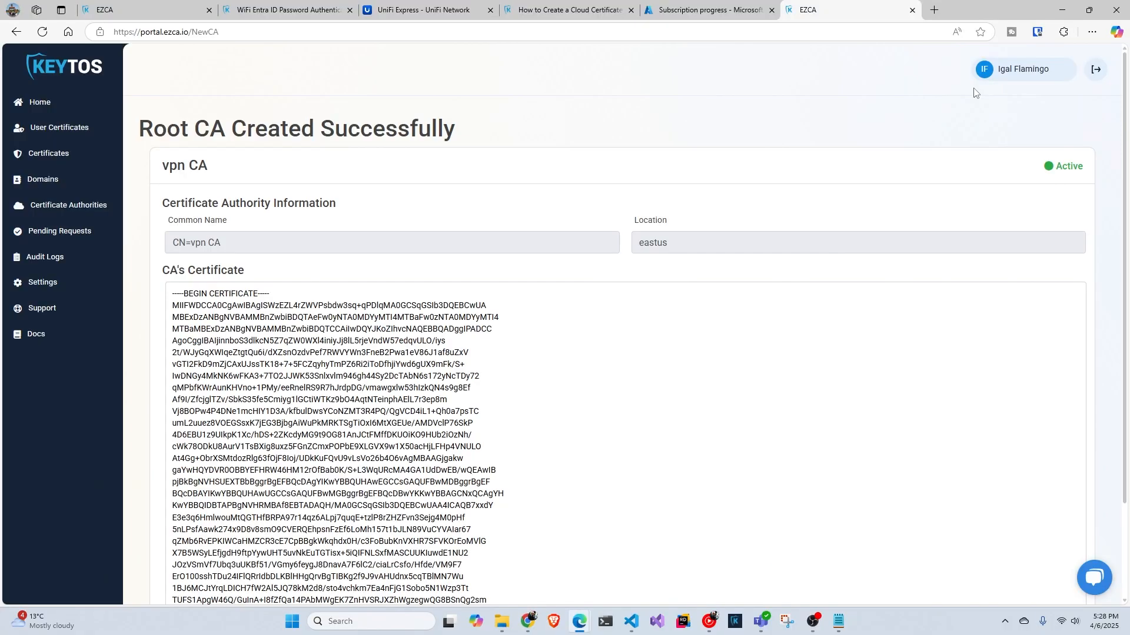
Step: Register the EZRADIUS application in the tenant through its documentation link and grant the requested permissions for the organization
{"action": "left_click", "coordinate": [671, 10]}
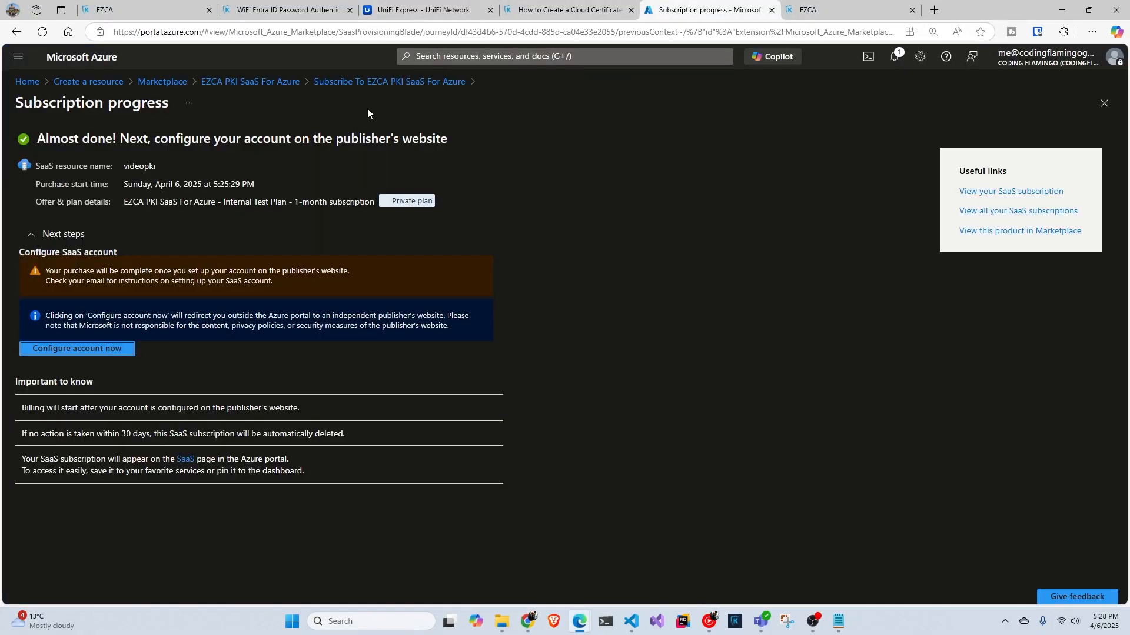
{"action": "left_click", "coordinate": [278, 13]}
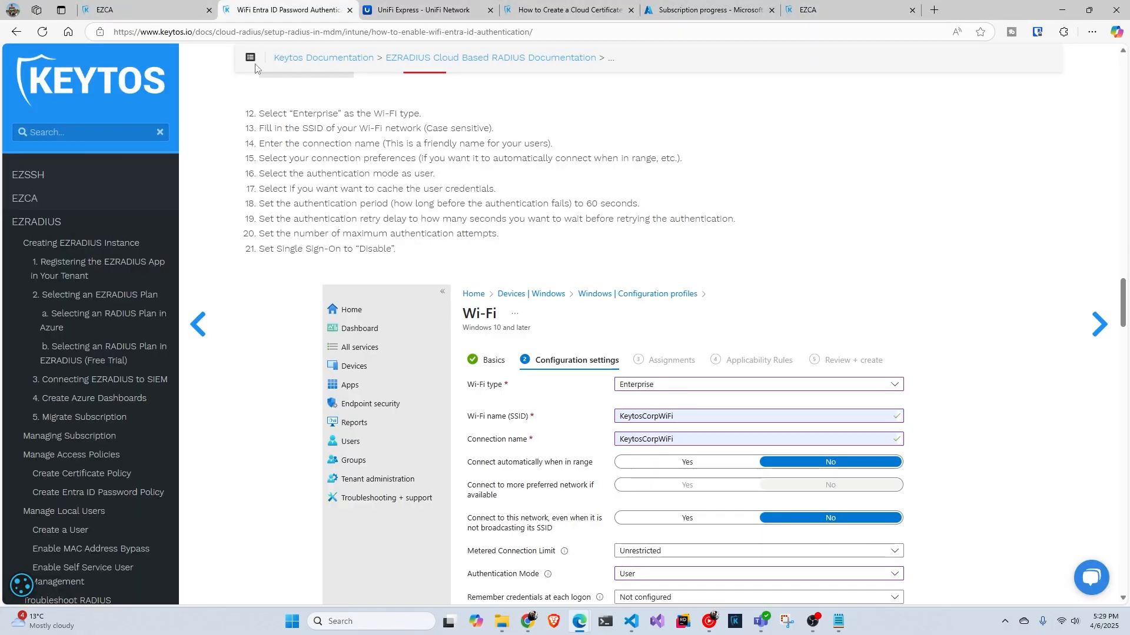
{"action": "left_click", "coordinate": [98, 272]}
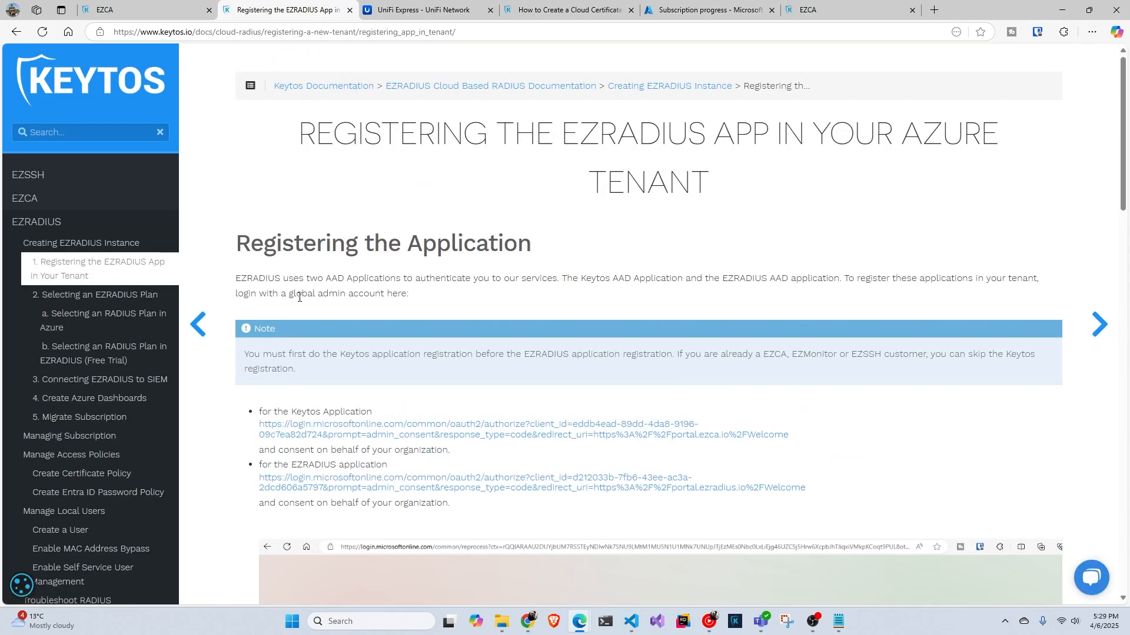
{"action": "scroll", "coordinate": [298, 295], "scroll_direction": "down", "scroll_amount": 3}
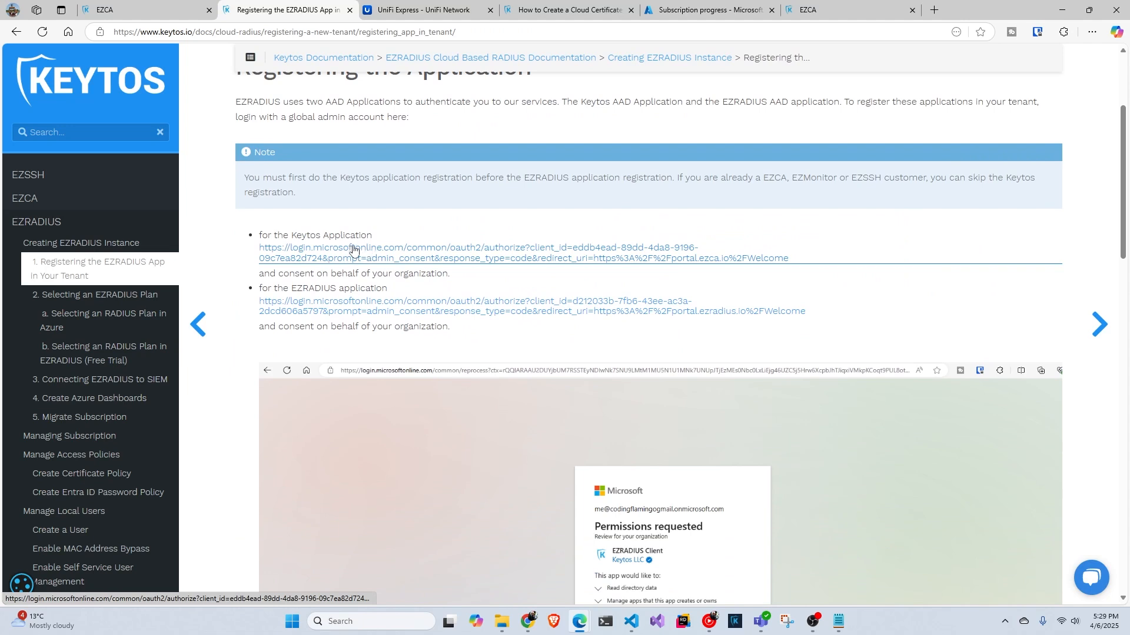
{"action": "left_click", "coordinate": [366, 306]}
{"action": "left_click", "coordinate": [536, 310]}
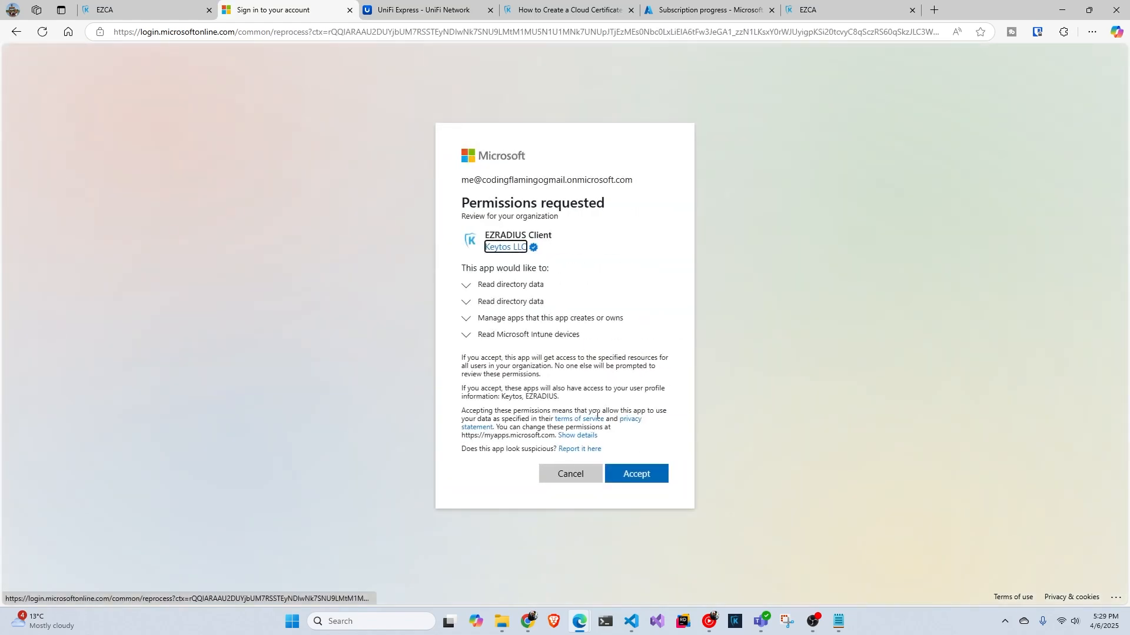
{"action": "left_click", "coordinate": [645, 473]}
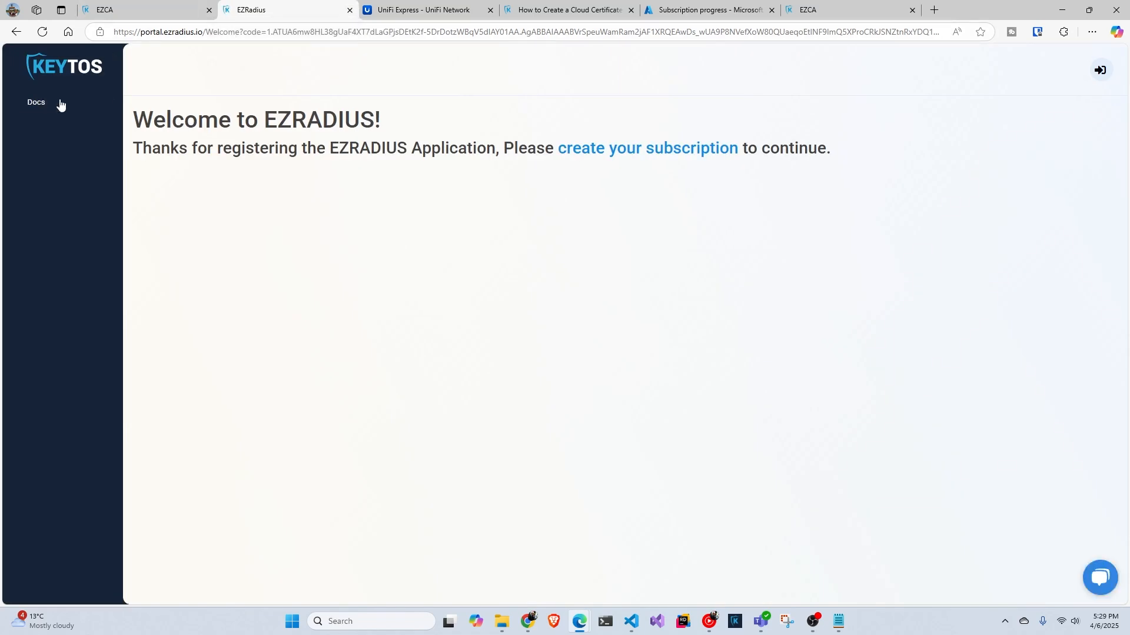
Step: Search the Azure Marketplace for ezradius and open the EZ RADIUS offer by Keytos
{"action": "left_click", "coordinate": [59, 103]}
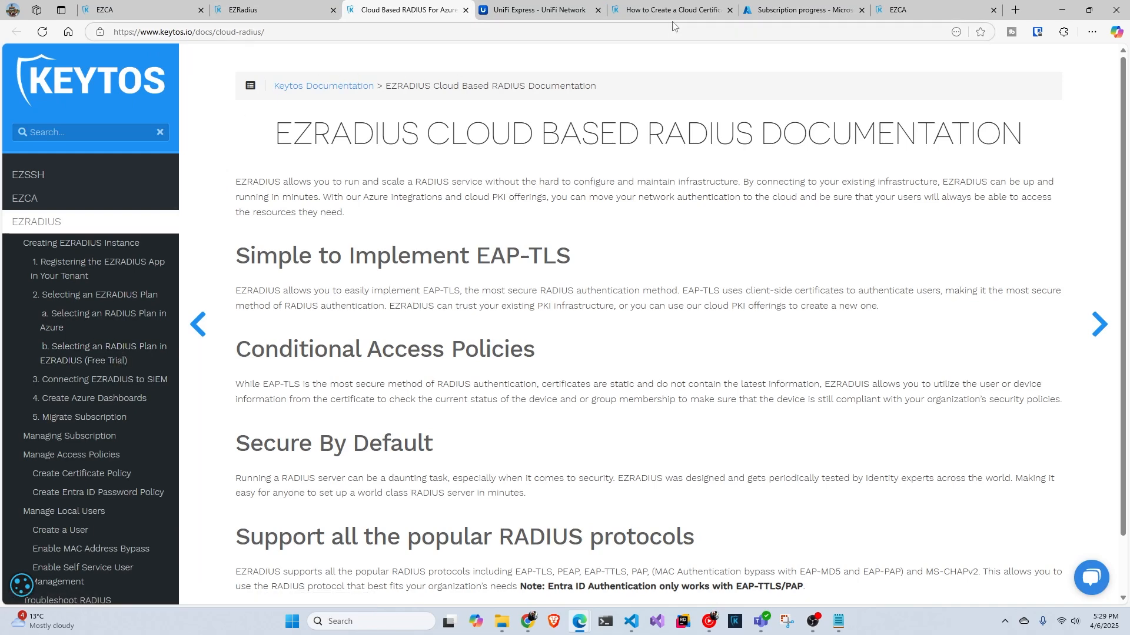
{"action": "left_click", "coordinate": [746, 12]}
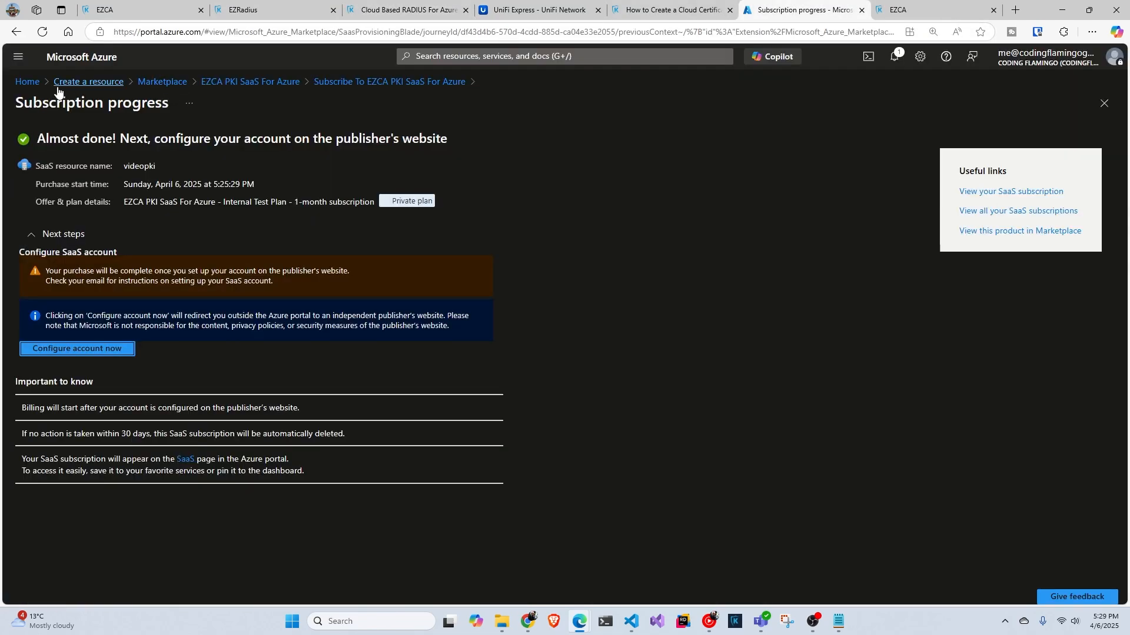
{"action": "left_click", "coordinate": [82, 86]}
{"action": "double_click", "coordinate": [210, 144]}
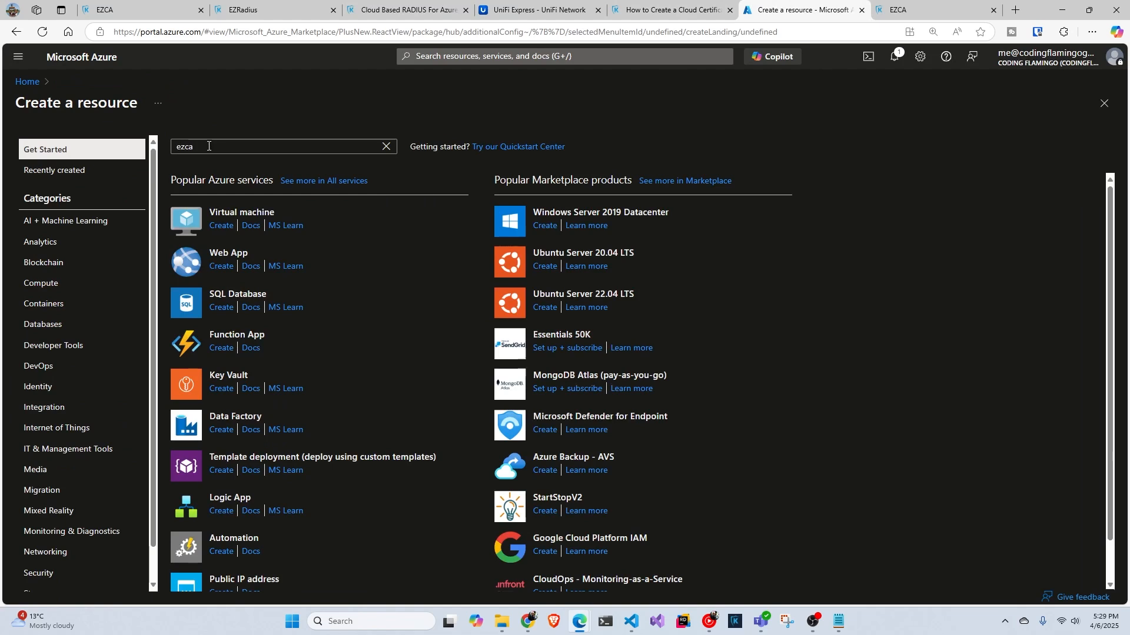
{"action": "type", "text": "ezr"}
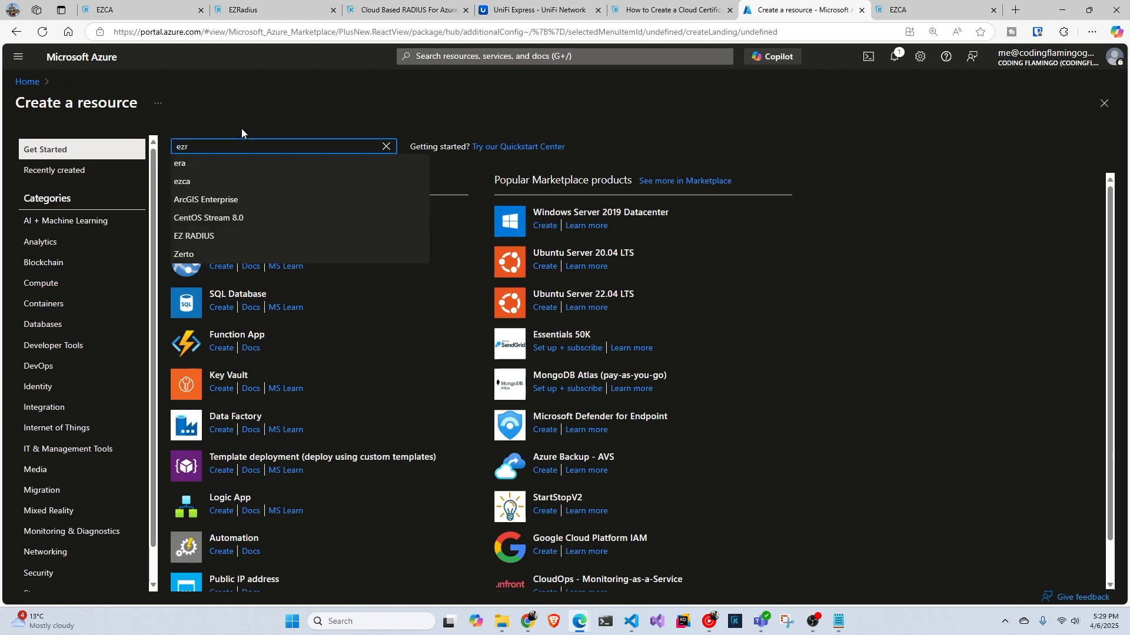
{"action": "type", "text": "adius"}
{"action": "key", "text": "Return"}
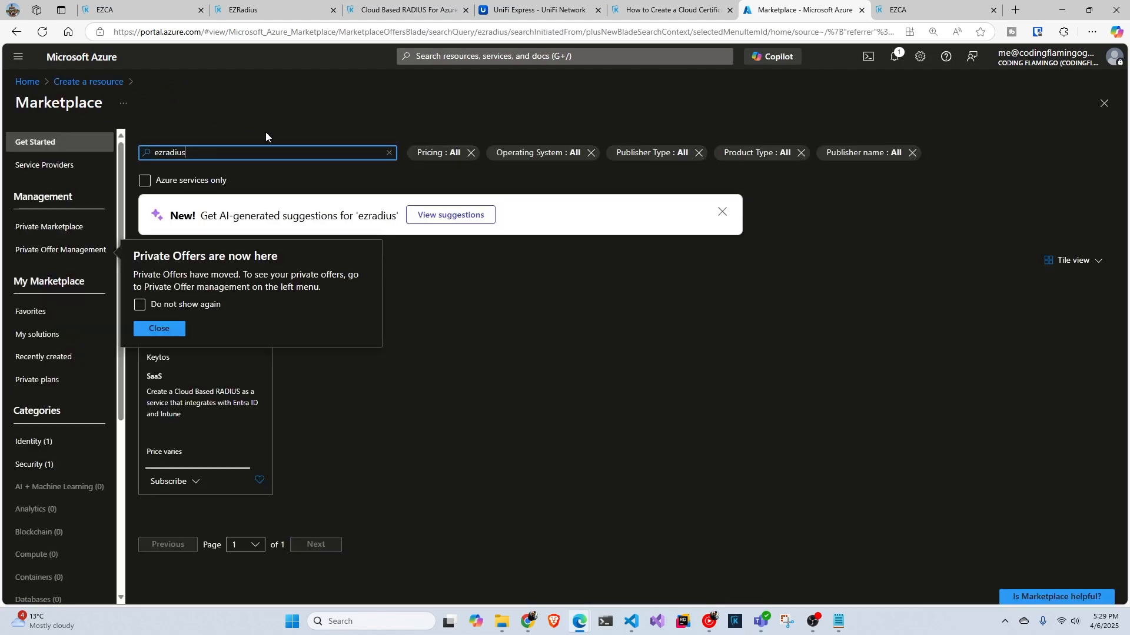
{"action": "left_click", "coordinate": [159, 328]}
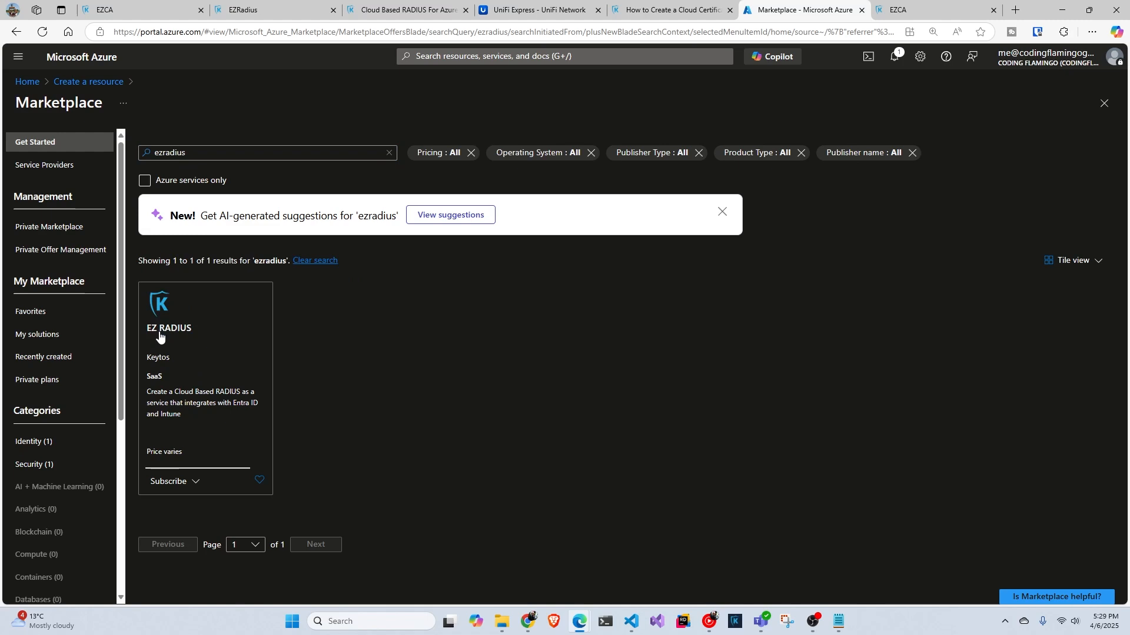
{"action": "left_click", "coordinate": [171, 392]}
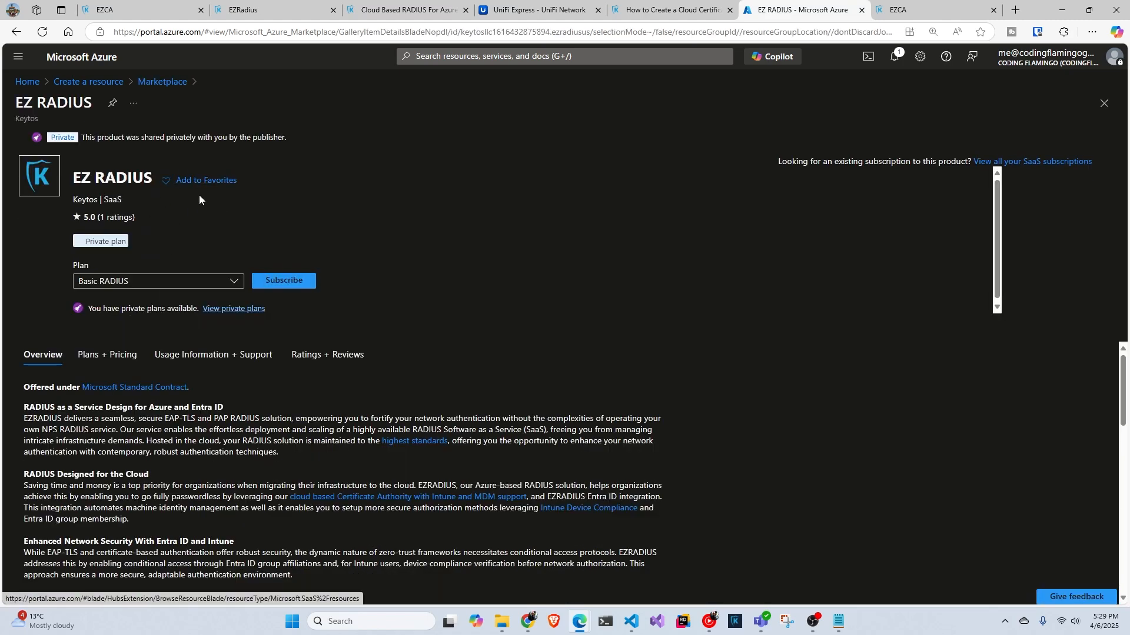
Step: Choose the private Internal Test Plan for the EZ RADIUS offer and start its subscription
{"action": "left_click", "coordinate": [187, 284]}
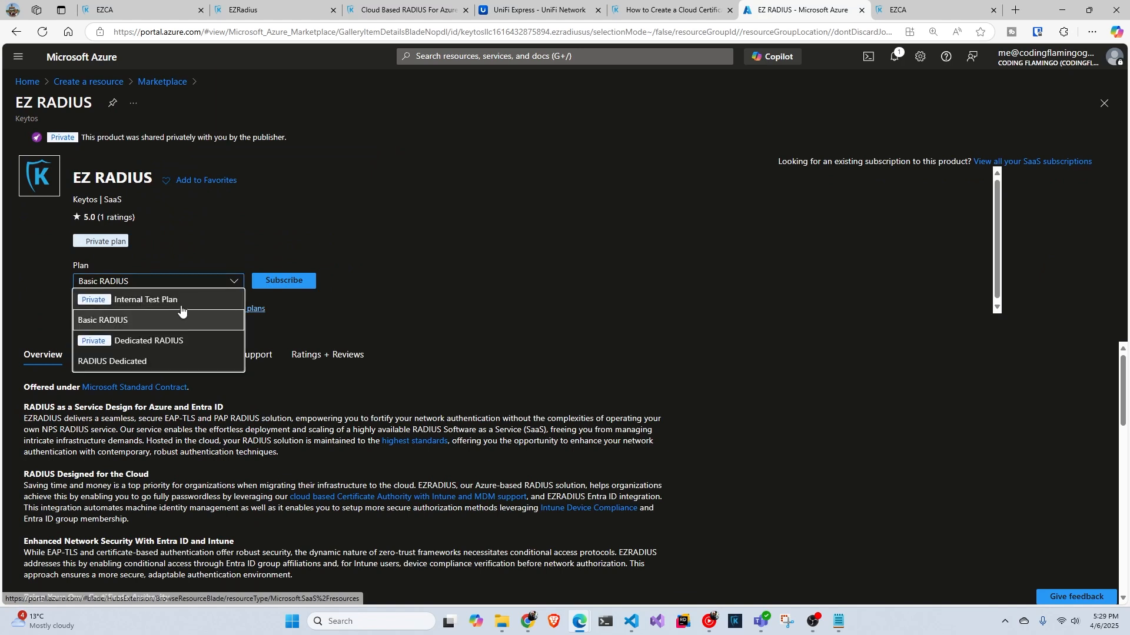
{"action": "left_click", "coordinate": [175, 301]}
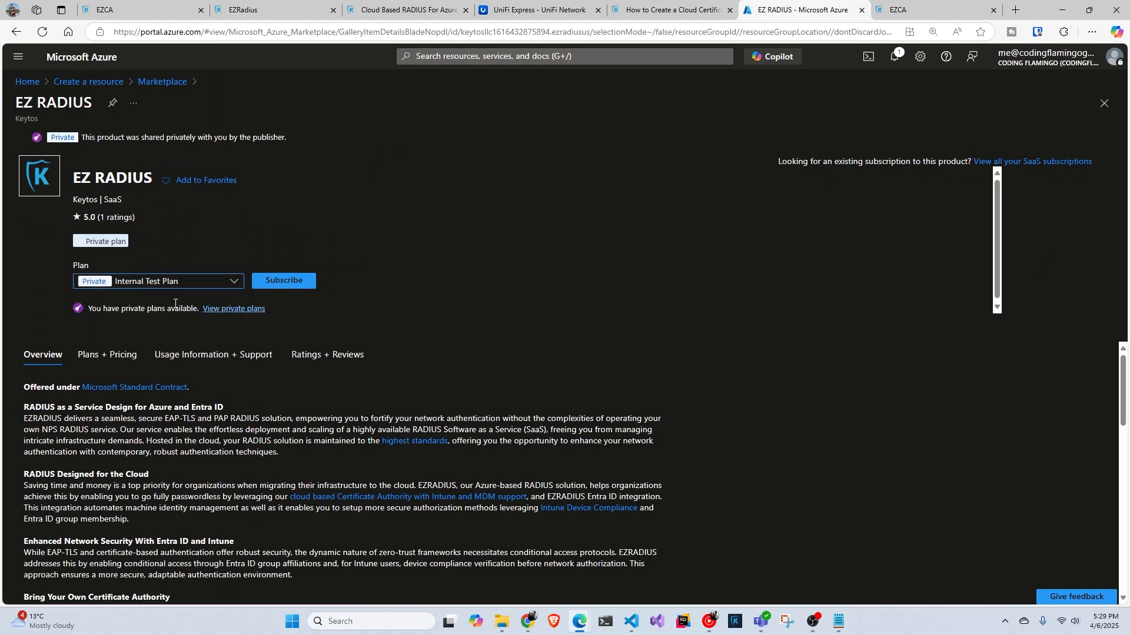
{"action": "left_click", "coordinate": [284, 282]}
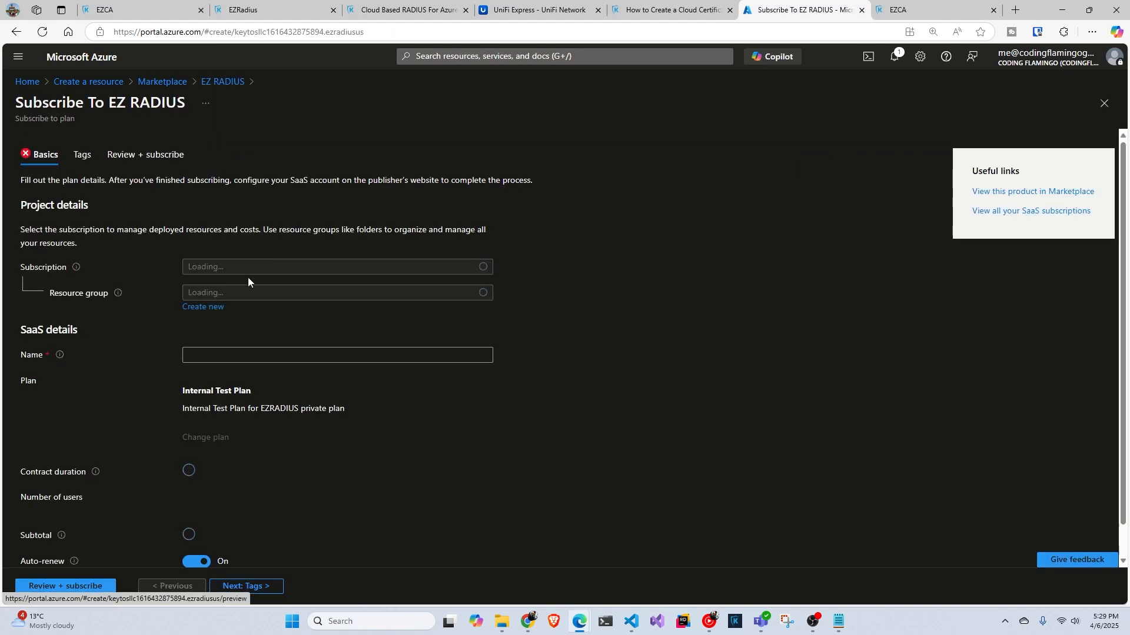
Step: Set the resource group to IoTTest and the SaaS name to videopki-radius, and submit the subscription
{"action": "left_click", "coordinate": [240, 293]}
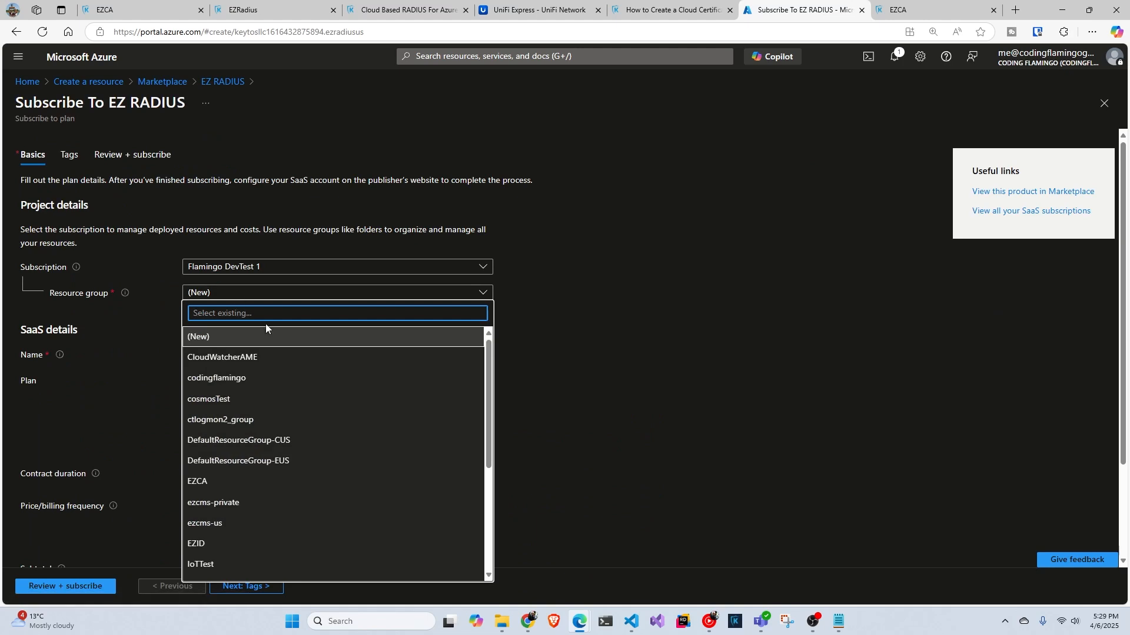
{"action": "scroll", "coordinate": [255, 404], "scroll_direction": "down", "scroll_amount": 3}
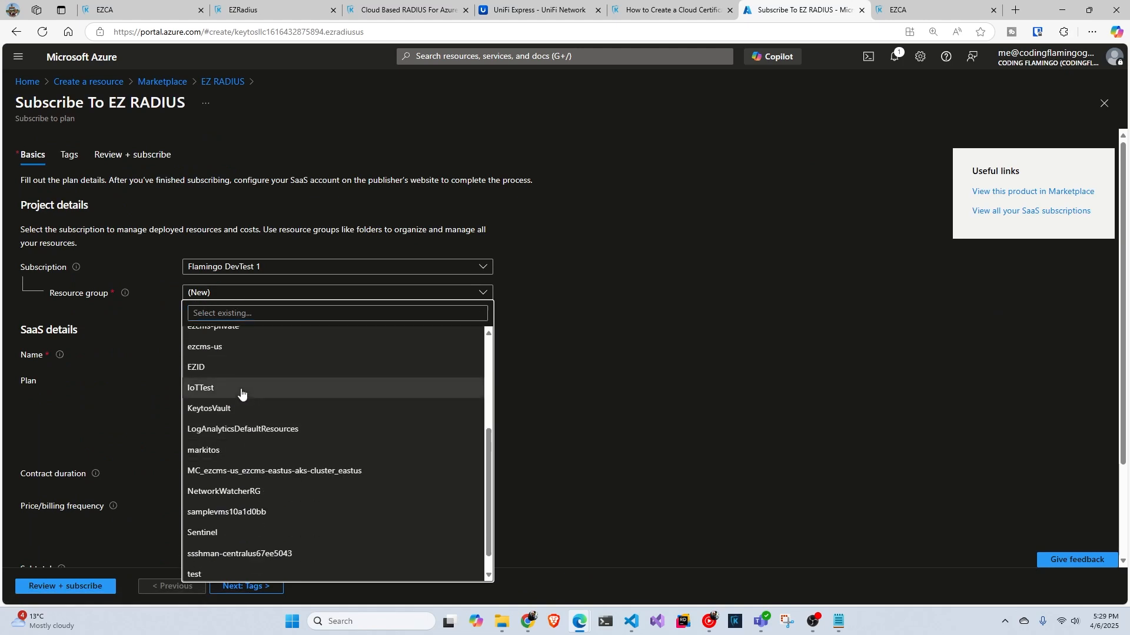
{"action": "left_click", "coordinate": [241, 388]}
{"action": "left_click", "coordinate": [230, 356]}
{"action": "type", "text": "vidoe"}
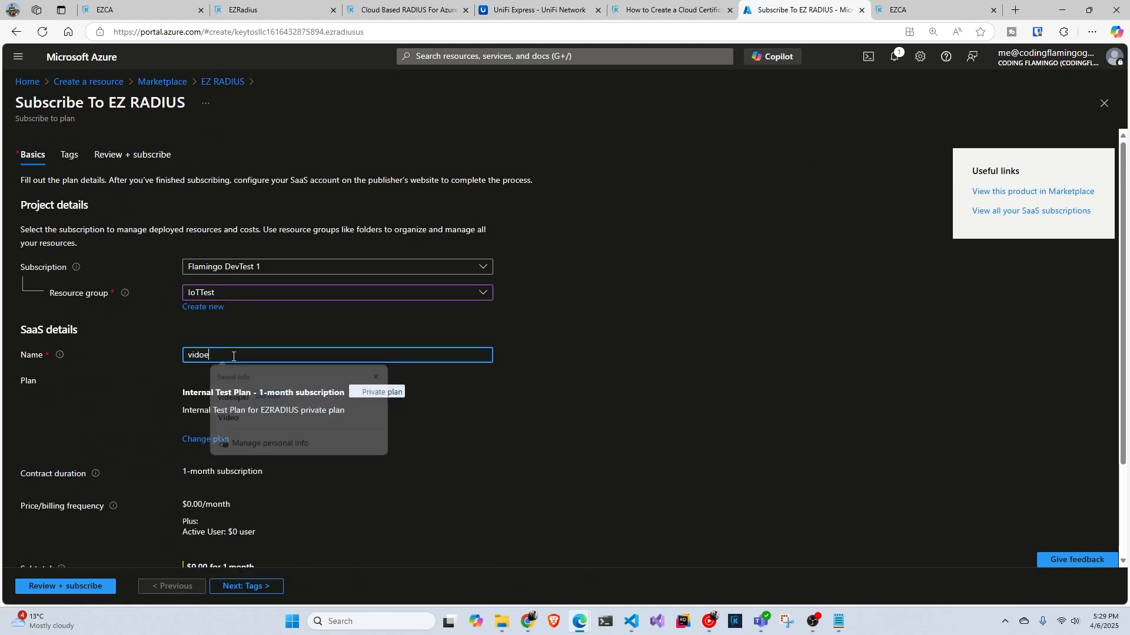
{"action": "key", "text": "BackSpace"}
{"action": "key", "text": "BackSpace"}
{"action": "type", "text": "eopki-radius"}
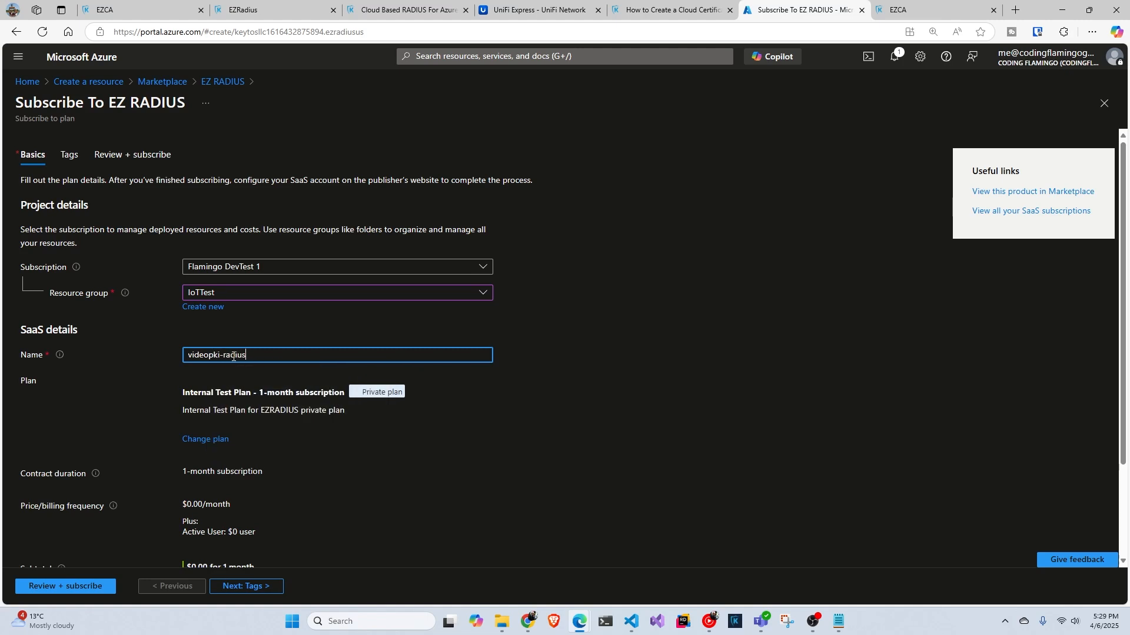
{"action": "left_click", "coordinate": [499, 399]}
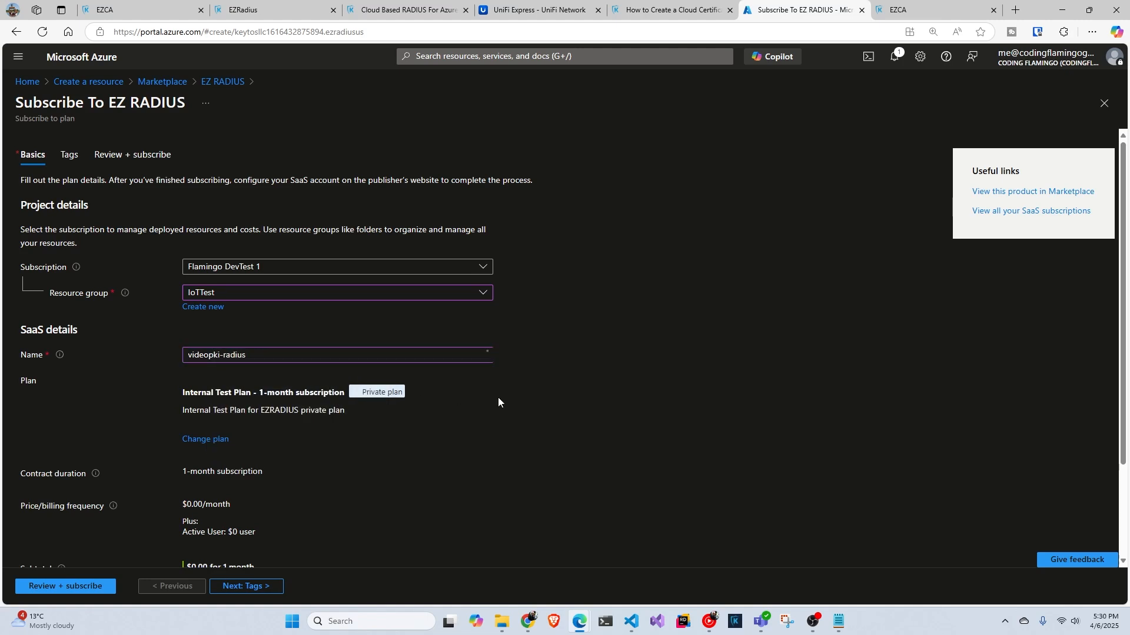
{"action": "scroll", "coordinate": [284, 410], "scroll_direction": "down", "scroll_amount": 2}
{"action": "left_click", "coordinate": [80, 586]}
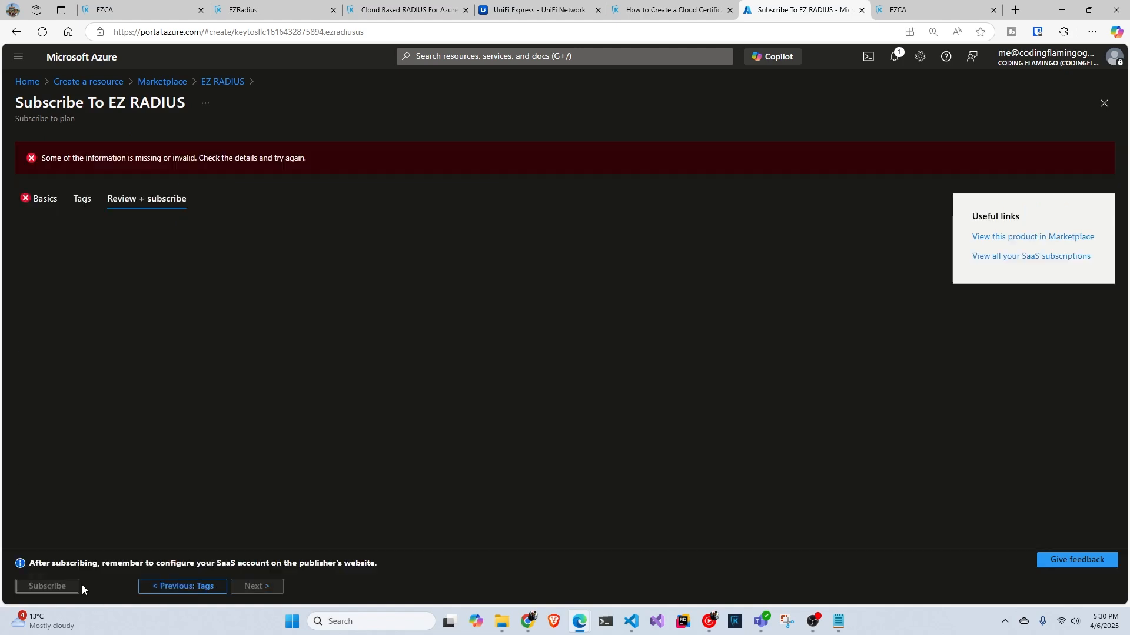
{"action": "left_click", "coordinate": [71, 587]}
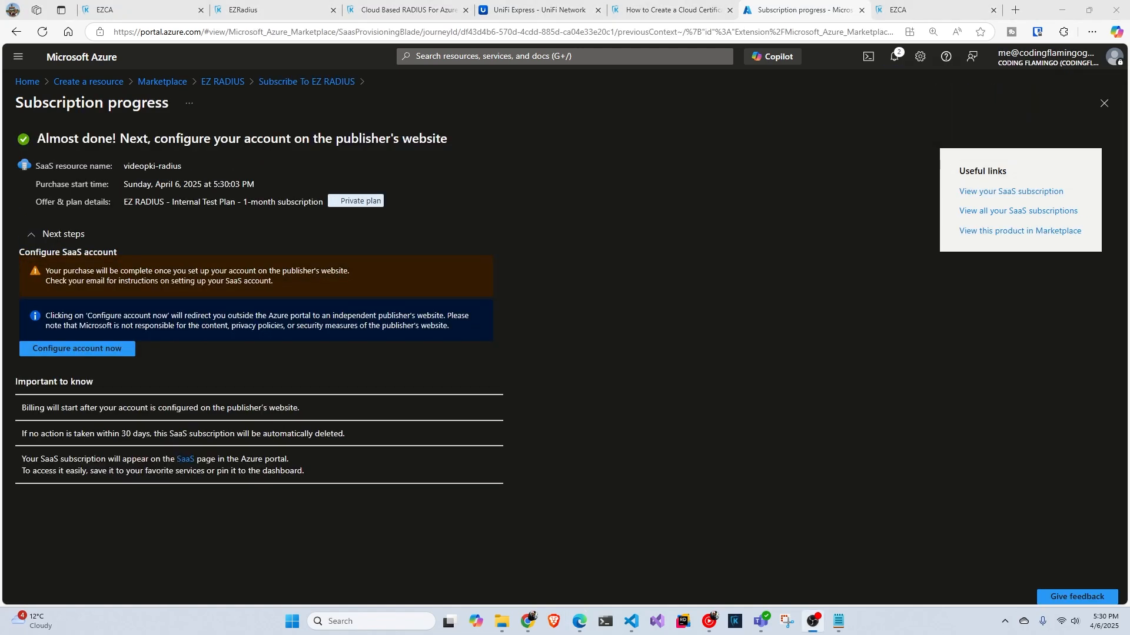
Step: Configure the subscribed account with USA as the deployment location, create the EZRadius instance and open its portal
{"action": "left_click", "coordinate": [100, 348]}
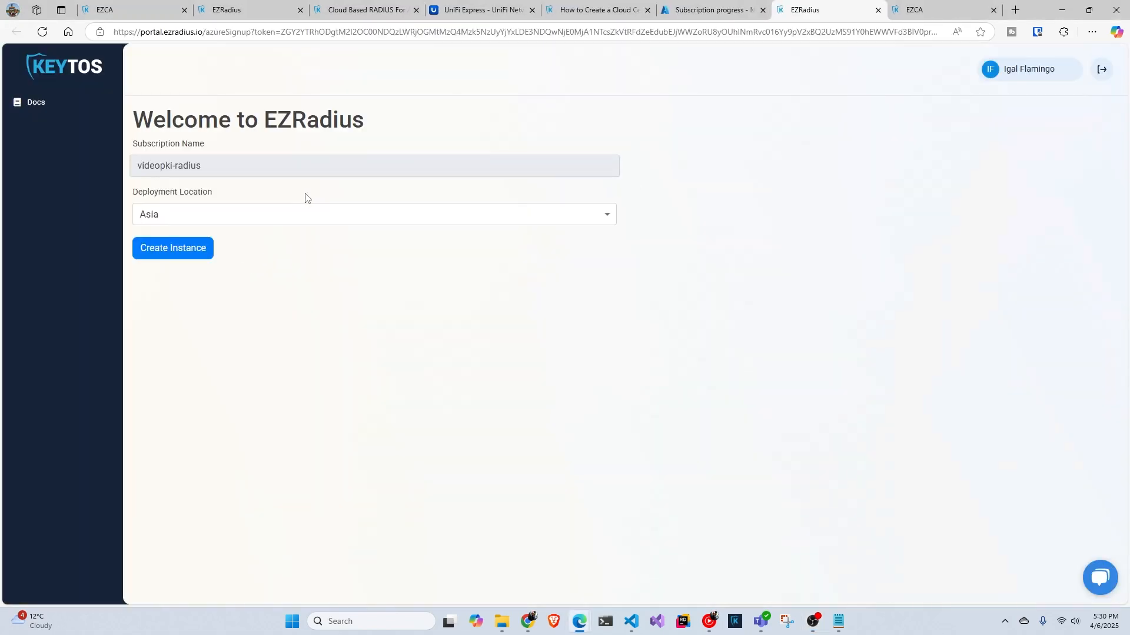
{"action": "left_click", "coordinate": [232, 216]}
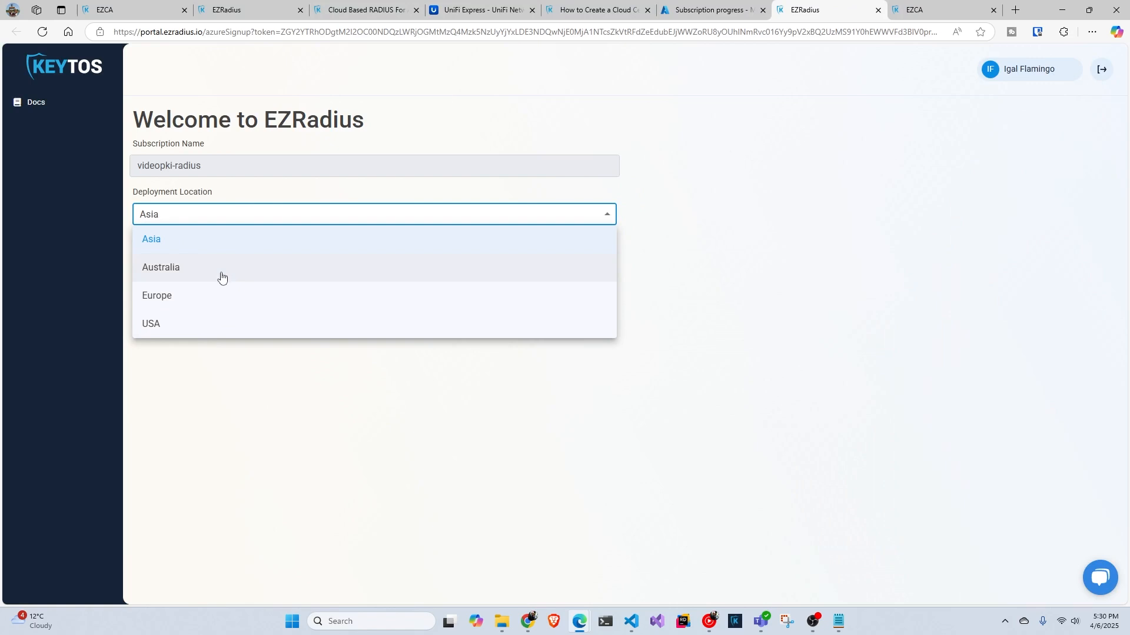
{"action": "left_click", "coordinate": [215, 323]}
{"action": "left_click", "coordinate": [199, 252]}
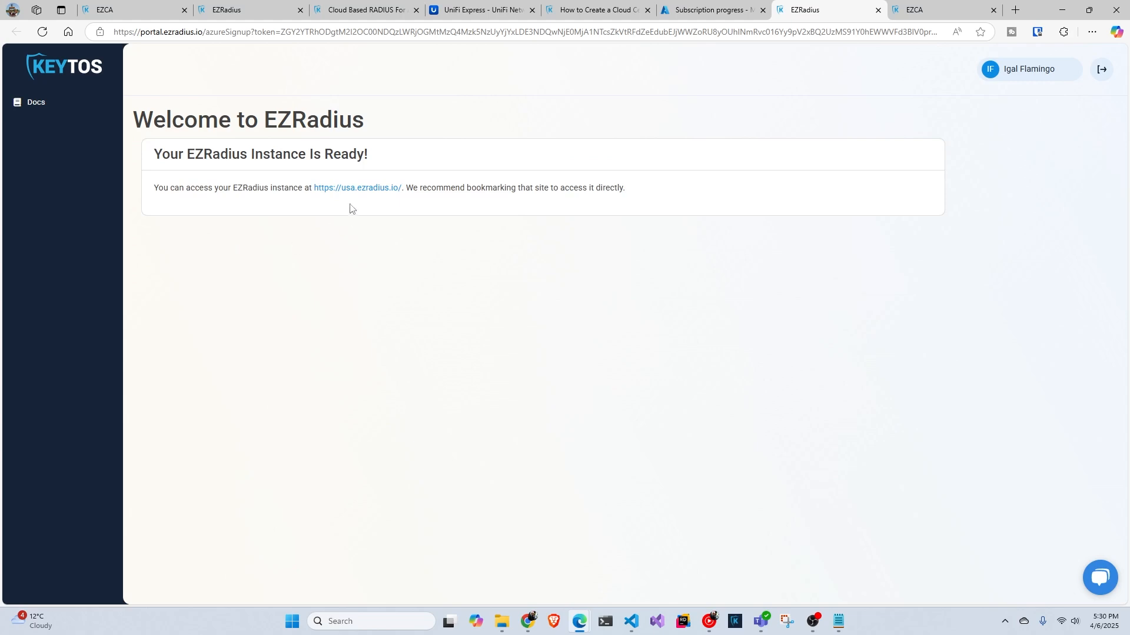
{"action": "left_click", "coordinate": [361, 188]}
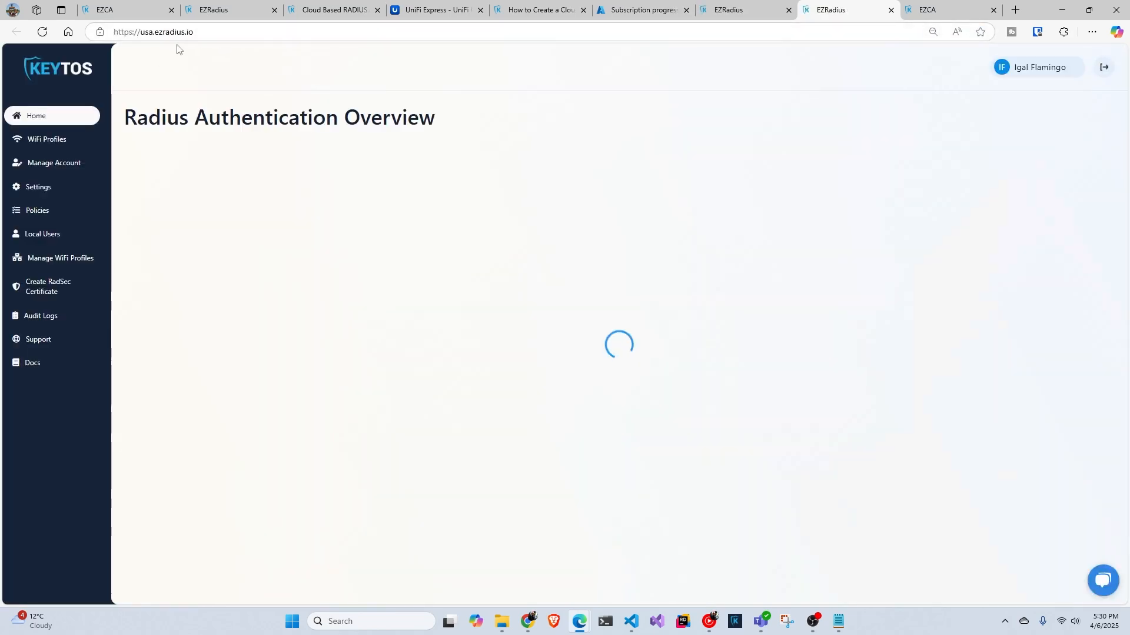
Step: Return to the Azure portal and filter the SaaS resources by the name video
{"action": "left_click", "coordinate": [629, 14]}
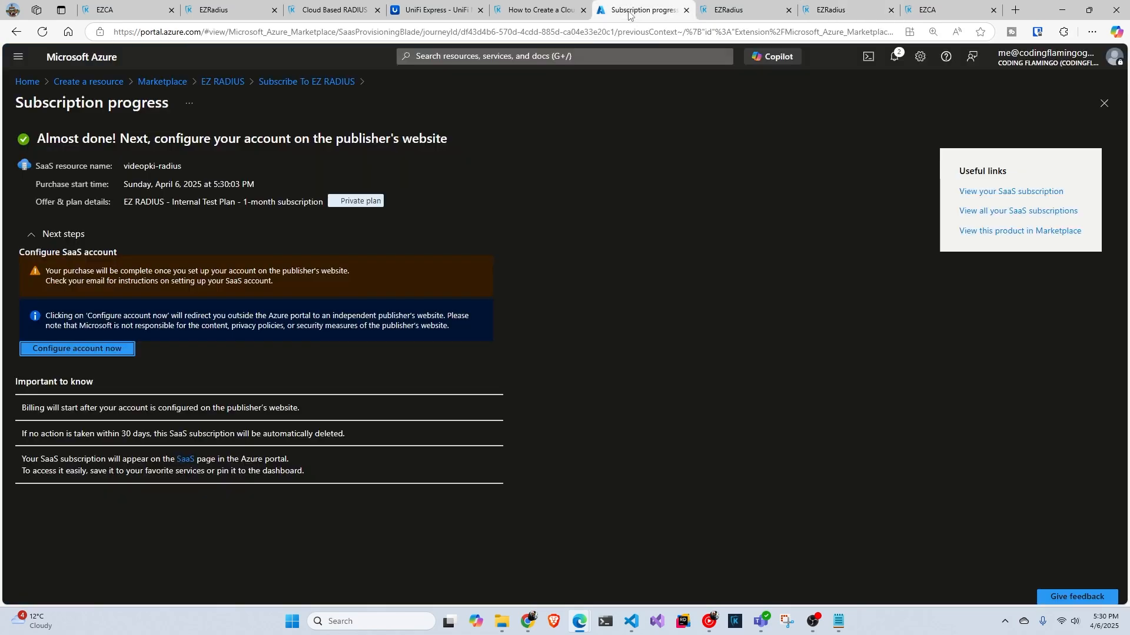
{"action": "left_click", "coordinate": [26, 82]}
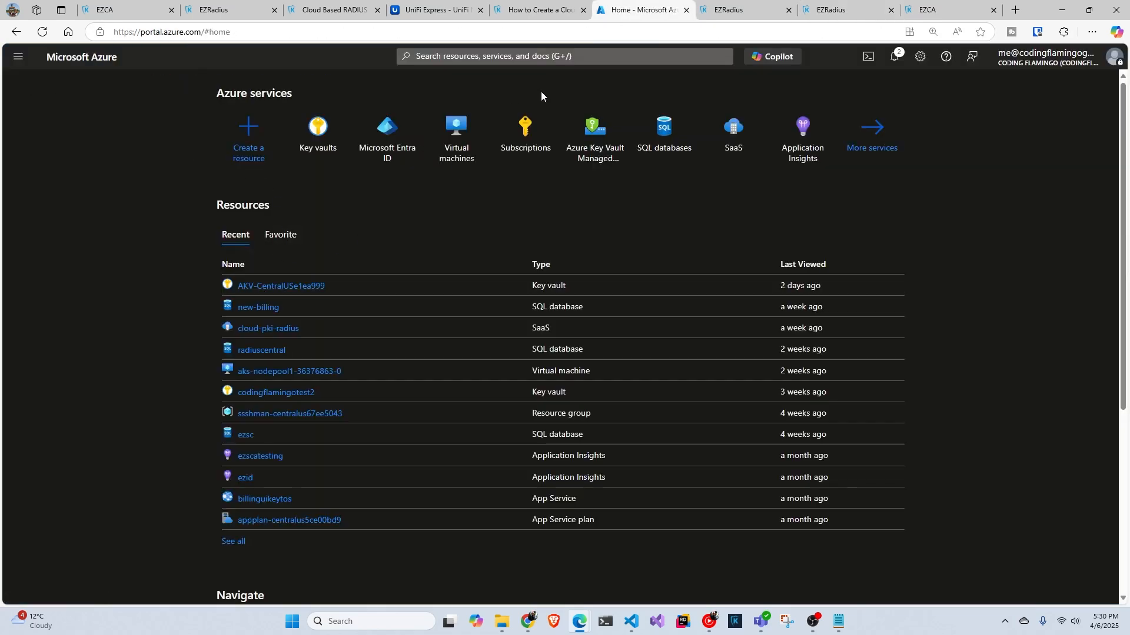
{"action": "left_click", "coordinate": [733, 134]}
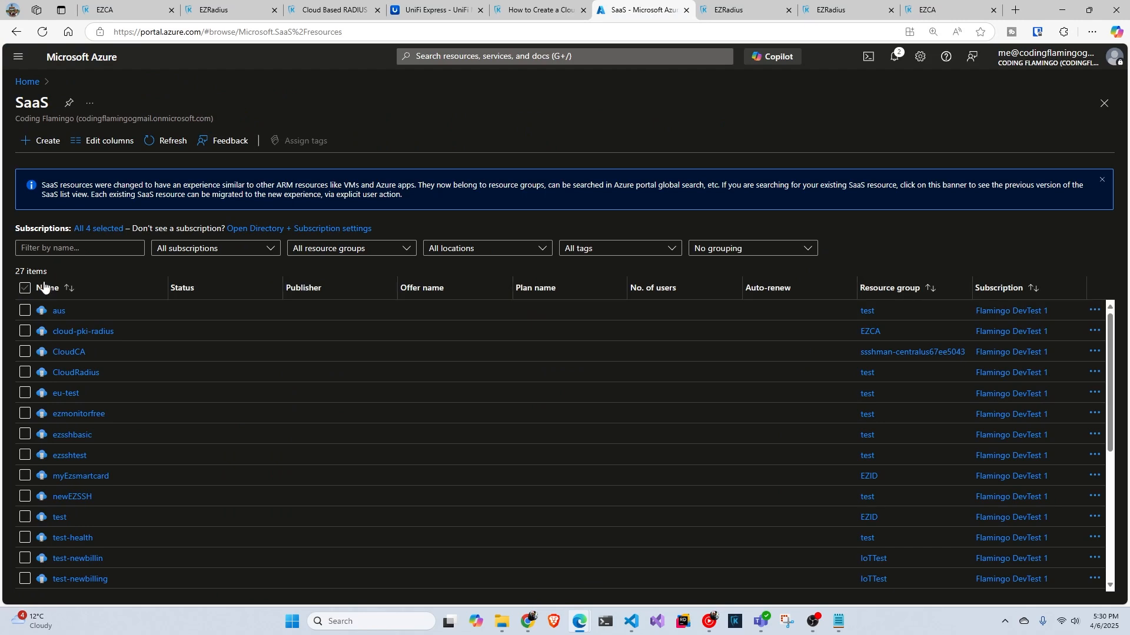
{"action": "left_click", "coordinate": [56, 249]}
{"action": "type", "text": "video"}
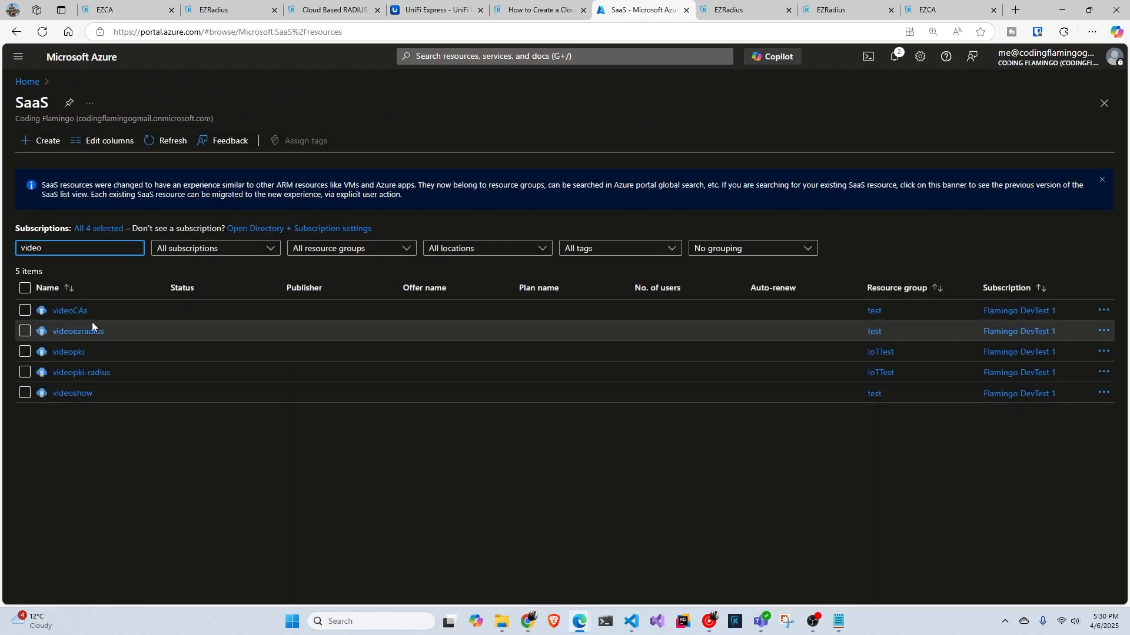
Step: Return to the EZRadius portal and examine the authentication success and authentication type charts
{"action": "left_click", "coordinate": [935, 10]}
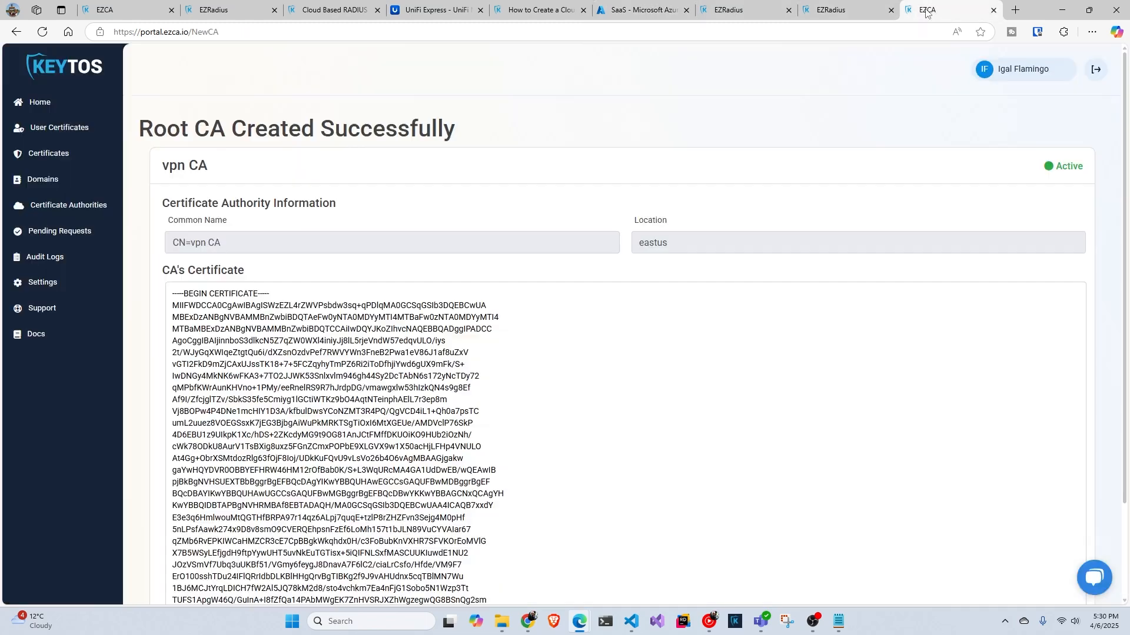
{"action": "left_click", "coordinate": [842, 10]}
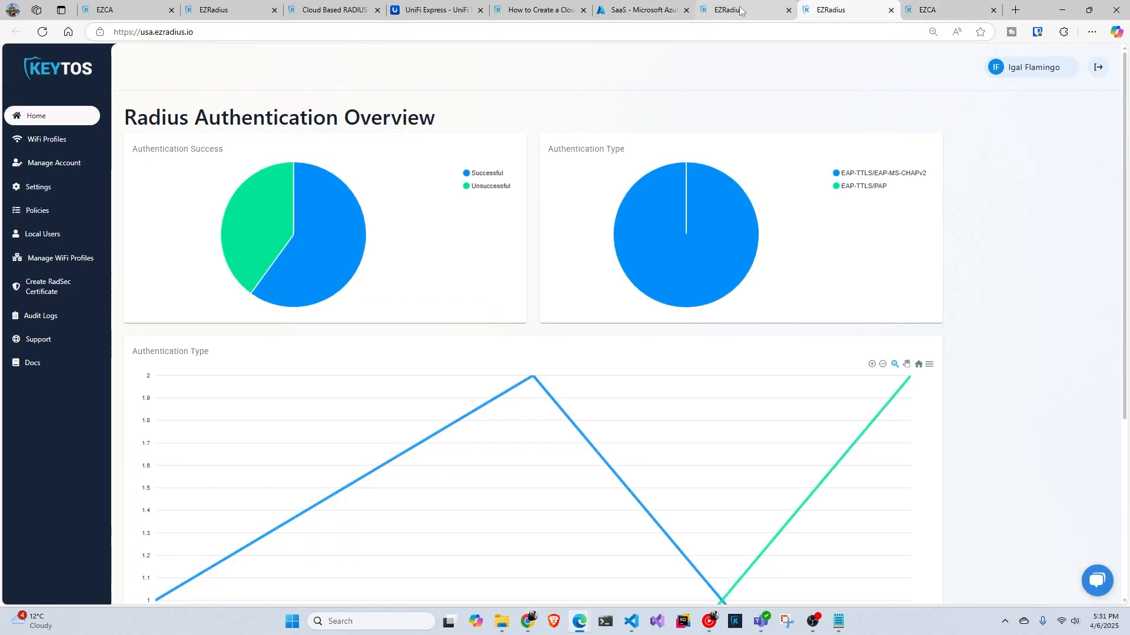
{"action": "scroll", "coordinate": [453, 114], "scroll_direction": "down", "scroll_amount": 1}
{"action": "scroll", "coordinate": [457, 116], "scroll_direction": "down", "scroll_amount": 1}
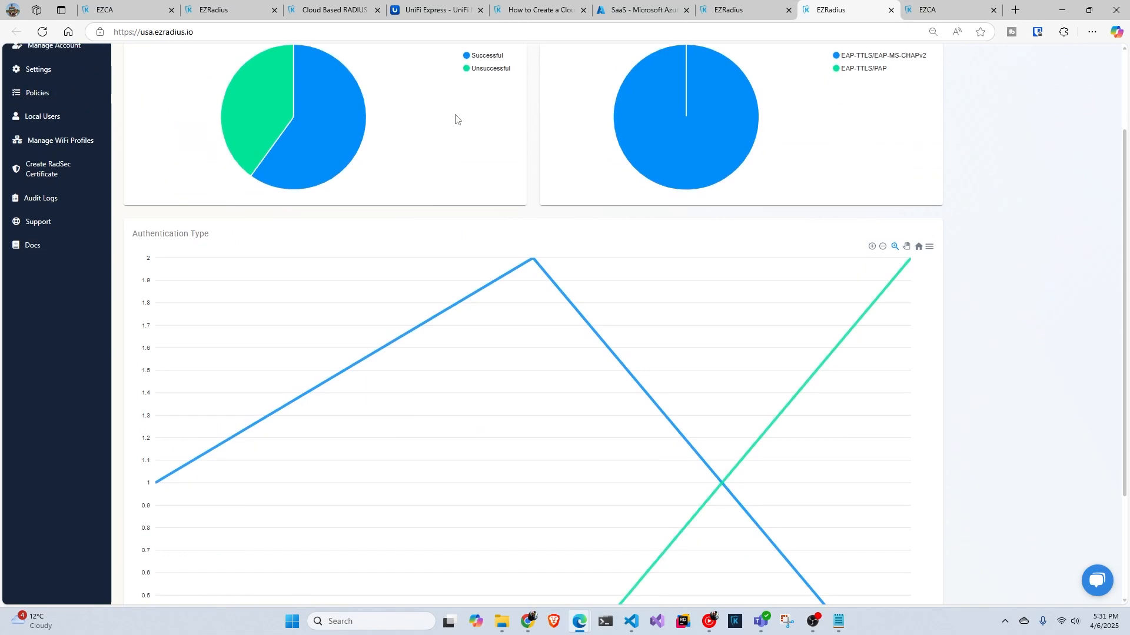
{"action": "scroll", "coordinate": [453, 121], "scroll_direction": "up", "scroll_amount": 2}
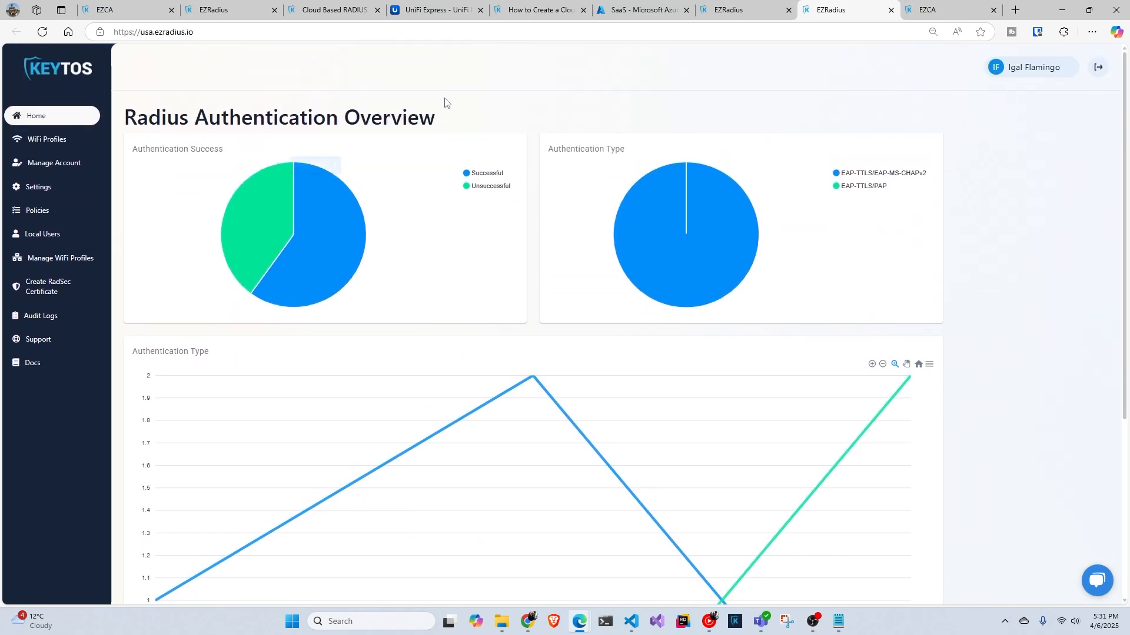
{"action": "mouse_move", "coordinate": [318, 177]}
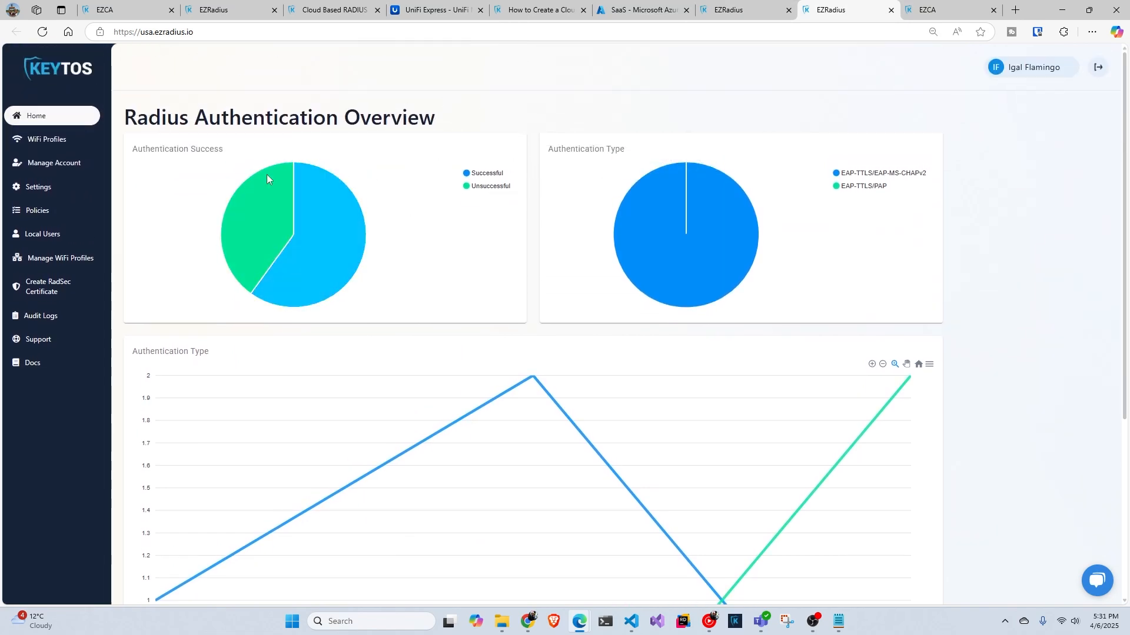
Step: Open the RADIUS policy setup and collapse the existing Standard Test Policy and test policies
{"action": "left_click", "coordinate": [65, 210]}
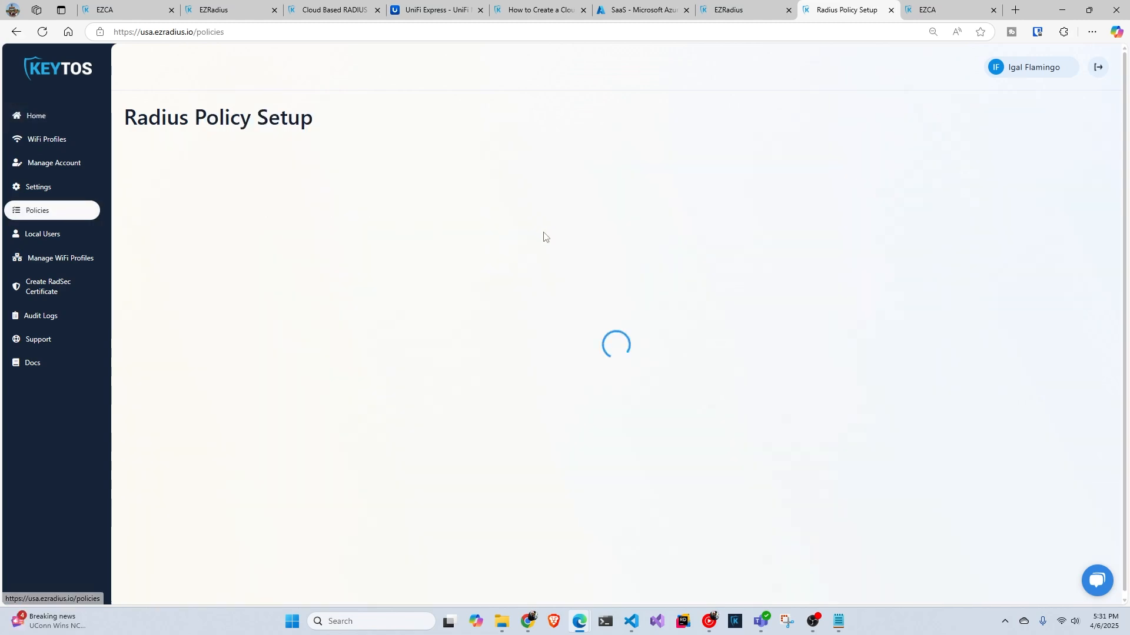
{"action": "scroll", "coordinate": [971, 271], "scroll_direction": "down", "scroll_amount": 4}
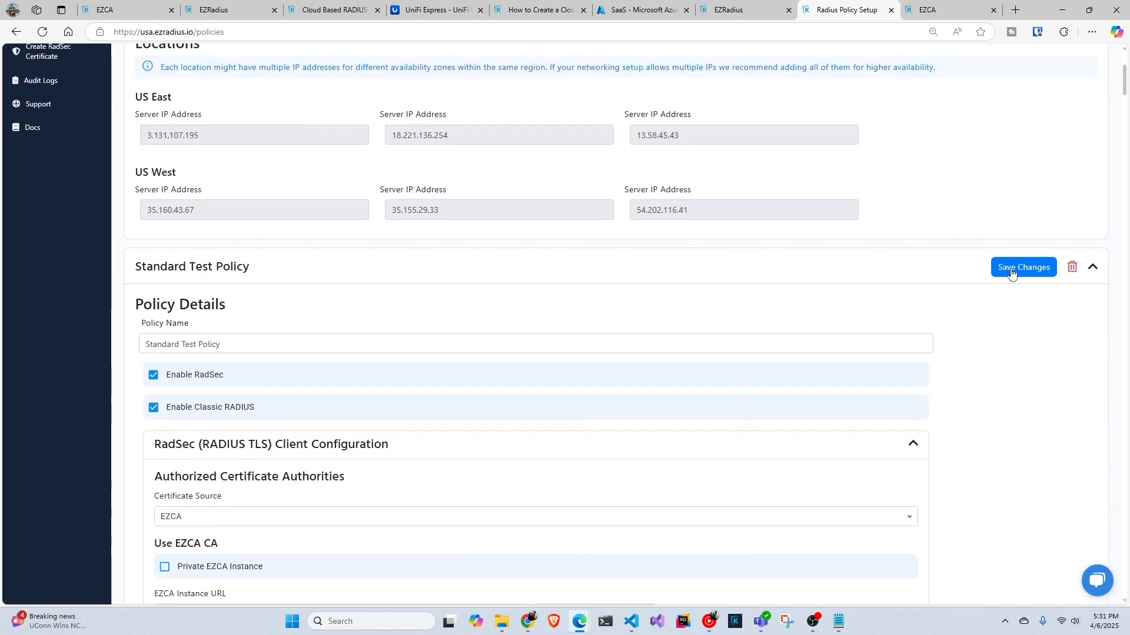
{"action": "left_click", "coordinate": [1093, 268]}
{"action": "left_click", "coordinate": [1094, 301]}
{"action": "scroll", "coordinate": [983, 295], "scroll_direction": "down", "scroll_amount": 1}
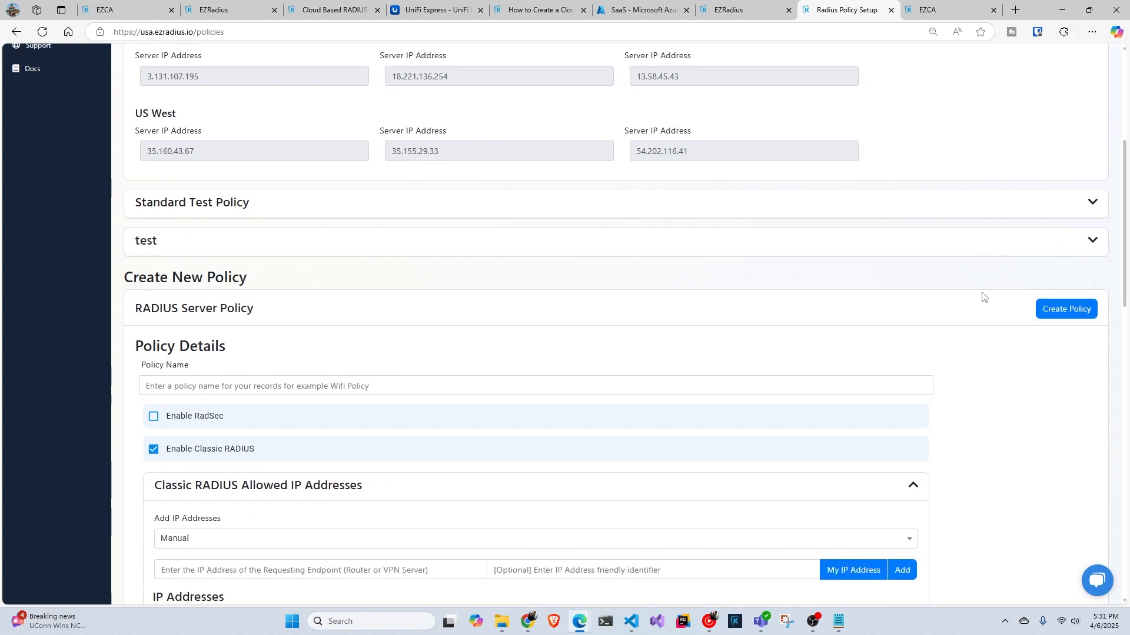
Step: Review the RADIUS server details and name the new policy Cert Auth
{"action": "scroll", "coordinate": [981, 293], "scroll_direction": "up", "scroll_amount": 5}
{"action": "scroll", "coordinate": [976, 291], "scroll_direction": "down", "scroll_amount": 3}
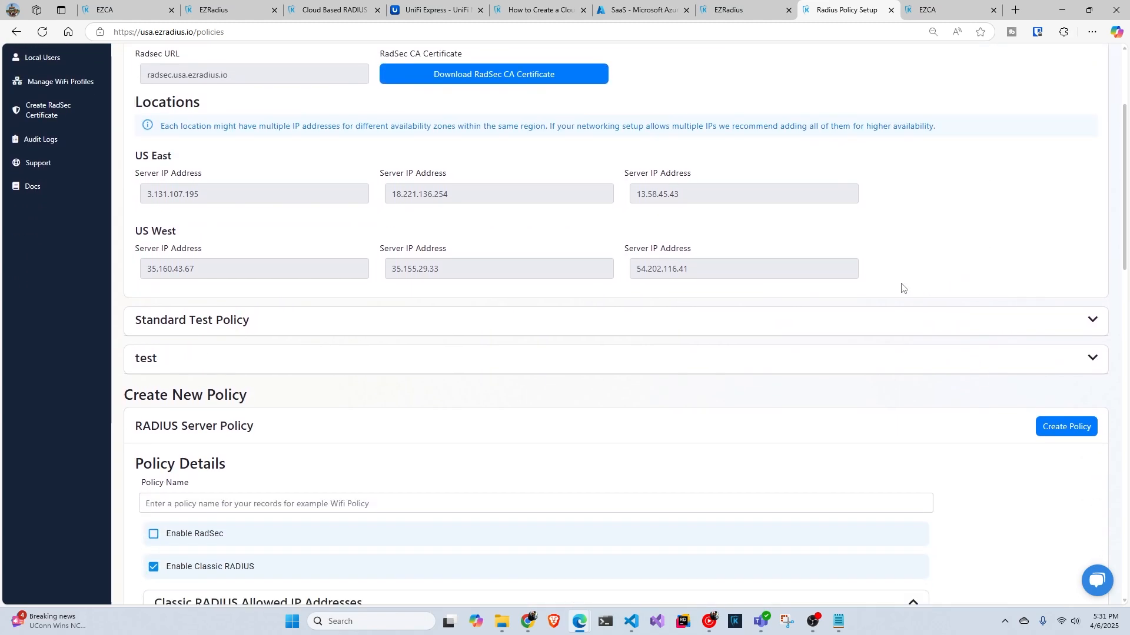
{"action": "scroll", "coordinate": [540, 285], "scroll_direction": "up", "scroll_amount": 3}
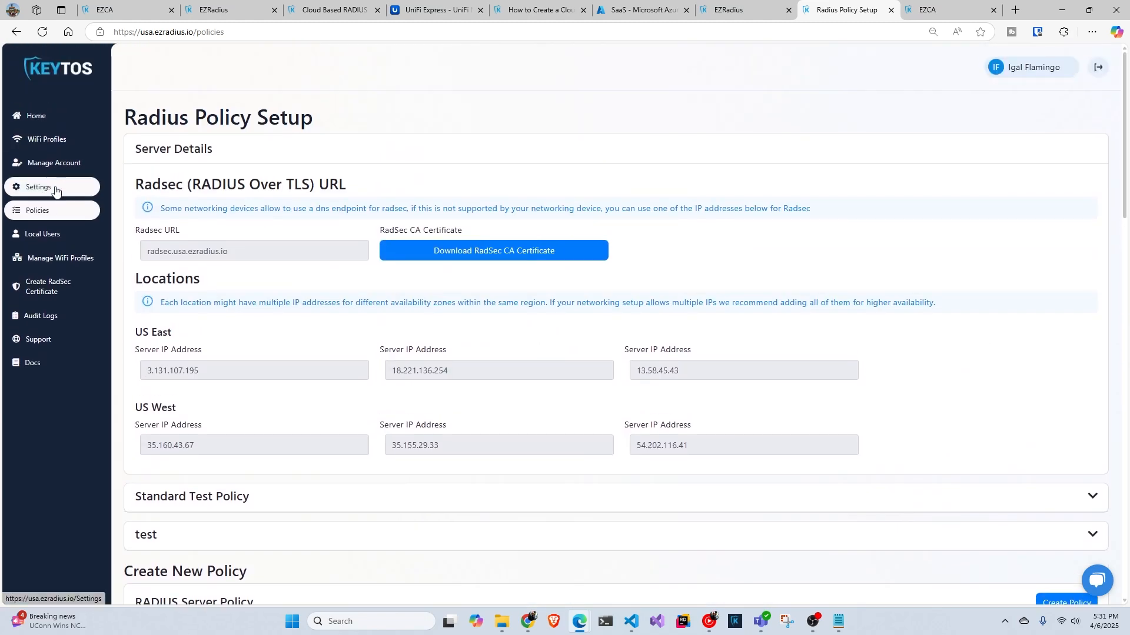
{"action": "scroll", "coordinate": [354, 203], "scroll_direction": "down", "scroll_amount": 2}
{"action": "scroll", "coordinate": [354, 203], "scroll_direction": "down", "scroll_amount": 3}
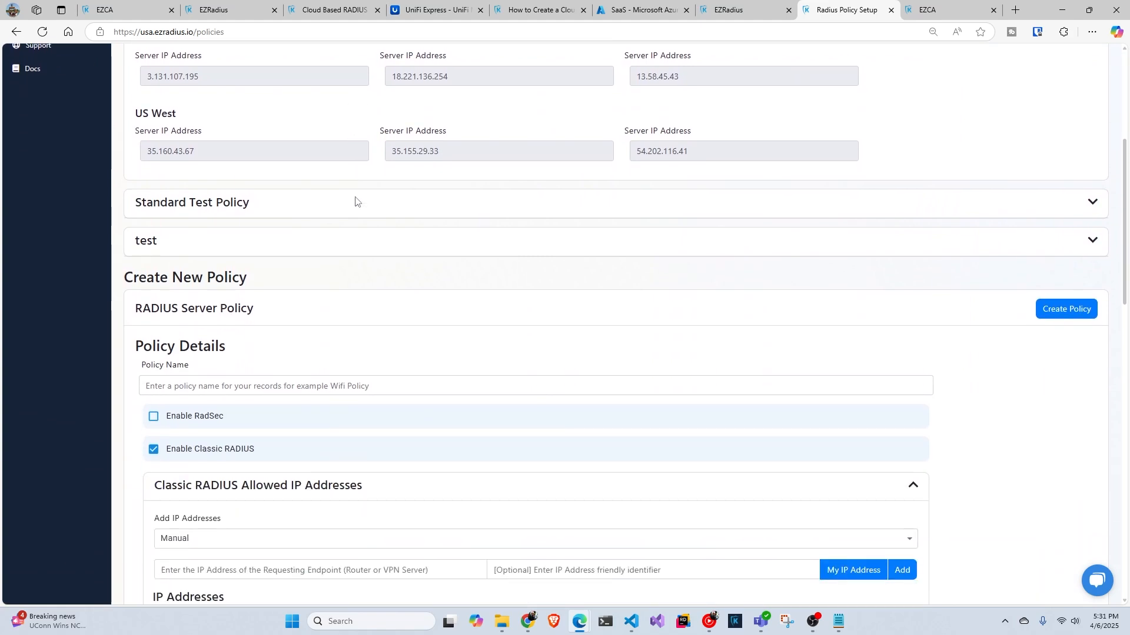
{"action": "scroll", "coordinate": [359, 206], "scroll_direction": "down", "scroll_amount": 3}
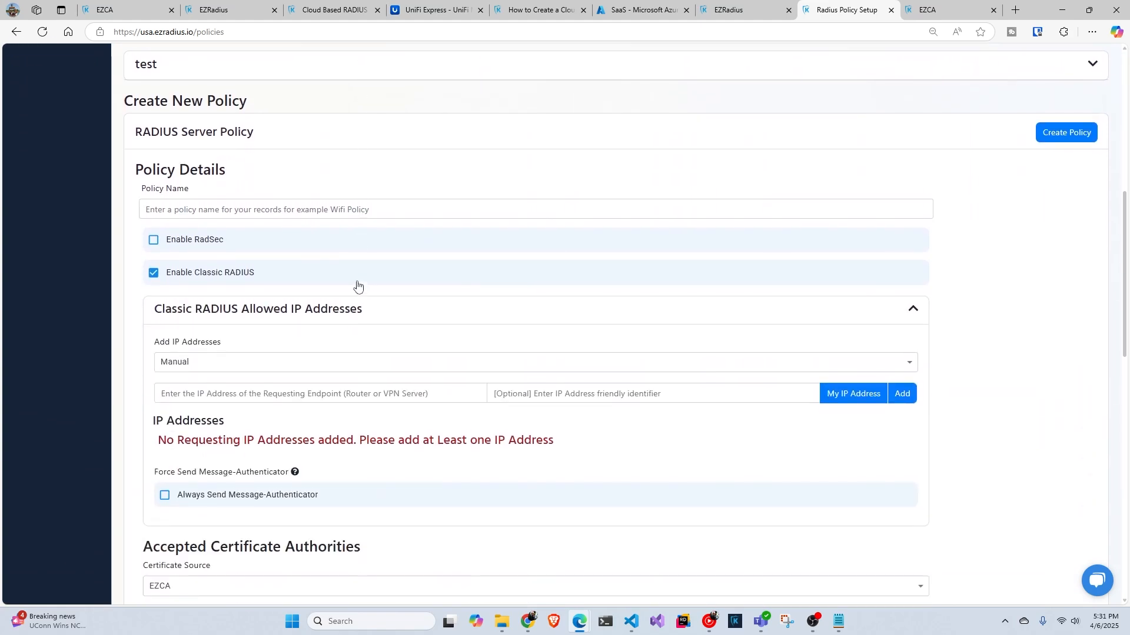
{"action": "left_click", "coordinate": [309, 209]}
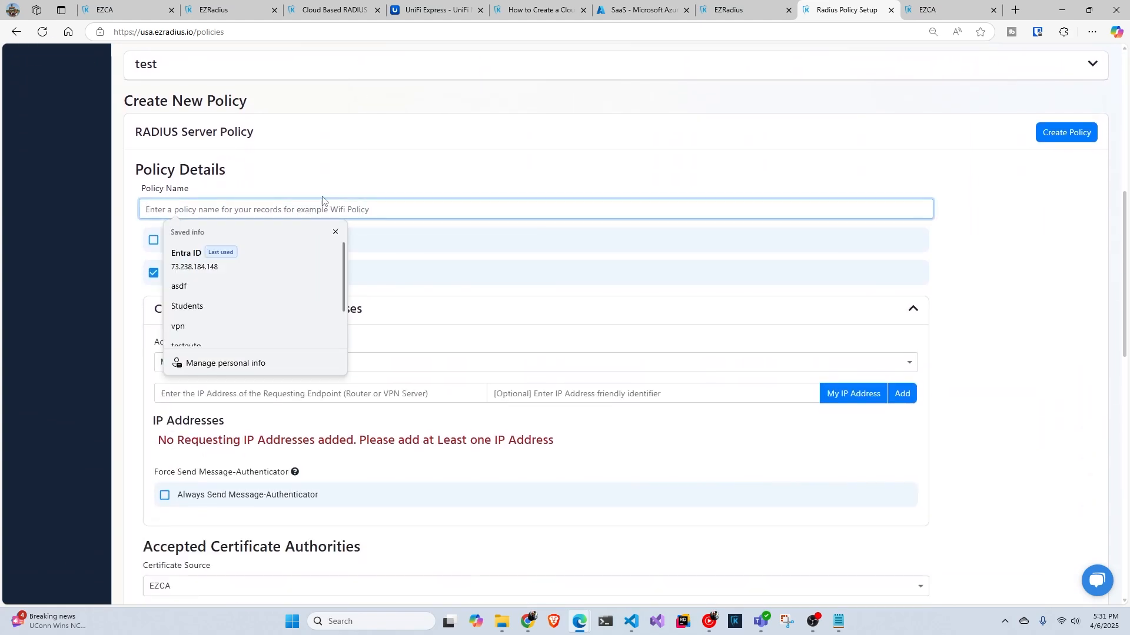
{"action": "type", "text": "Cert Auth"}
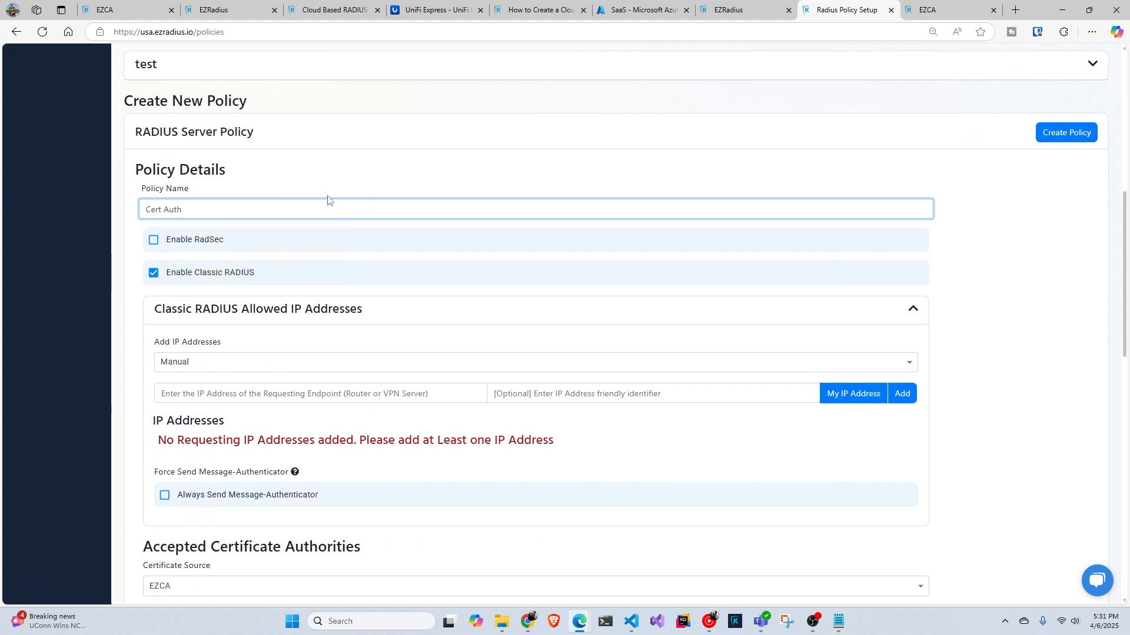
Step: Add the current network's own IP address to the Classic RADIUS allowed addresses with the description Boston Office
{"action": "left_click", "coordinate": [253, 394]}
{"action": "left_click", "coordinate": [831, 395]}
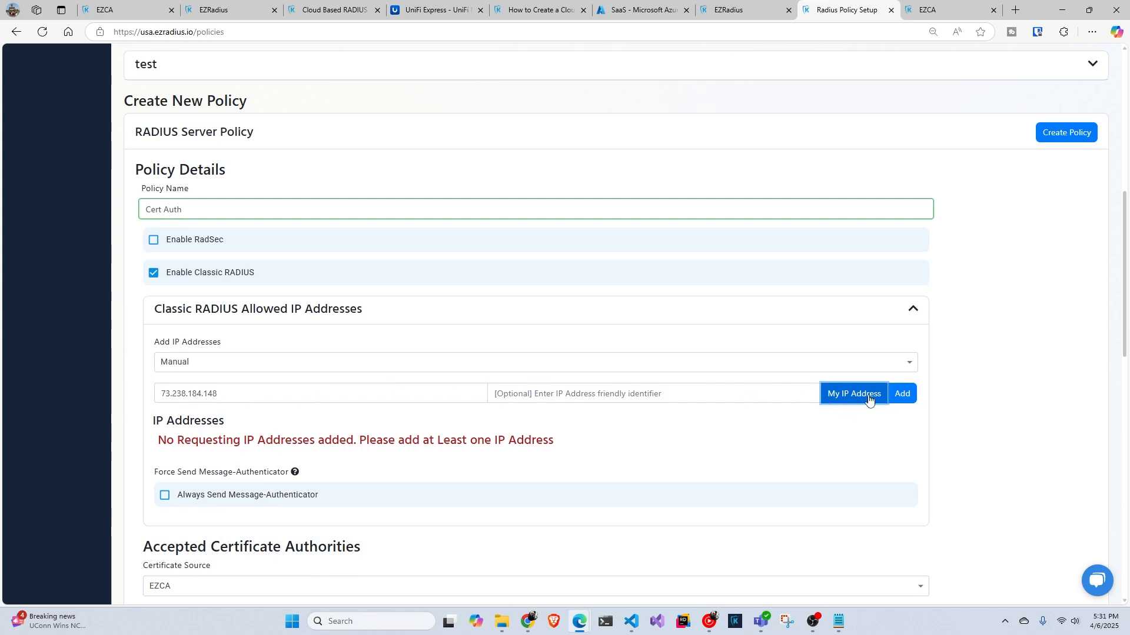
{"action": "left_click", "coordinate": [901, 396]}
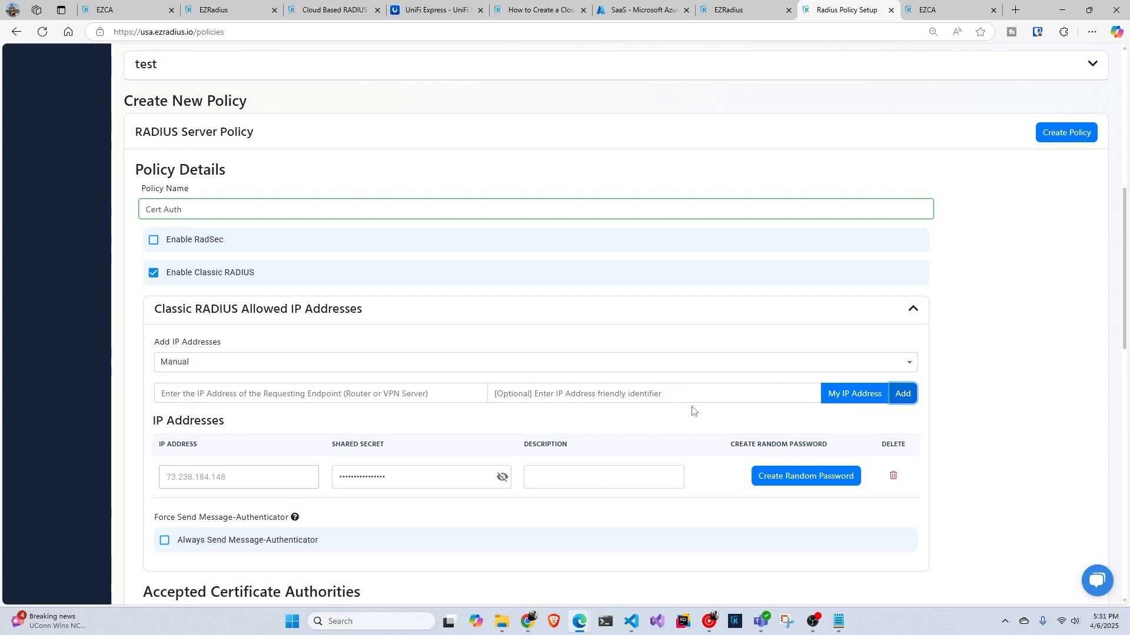
{"action": "left_click", "coordinate": [649, 468]}
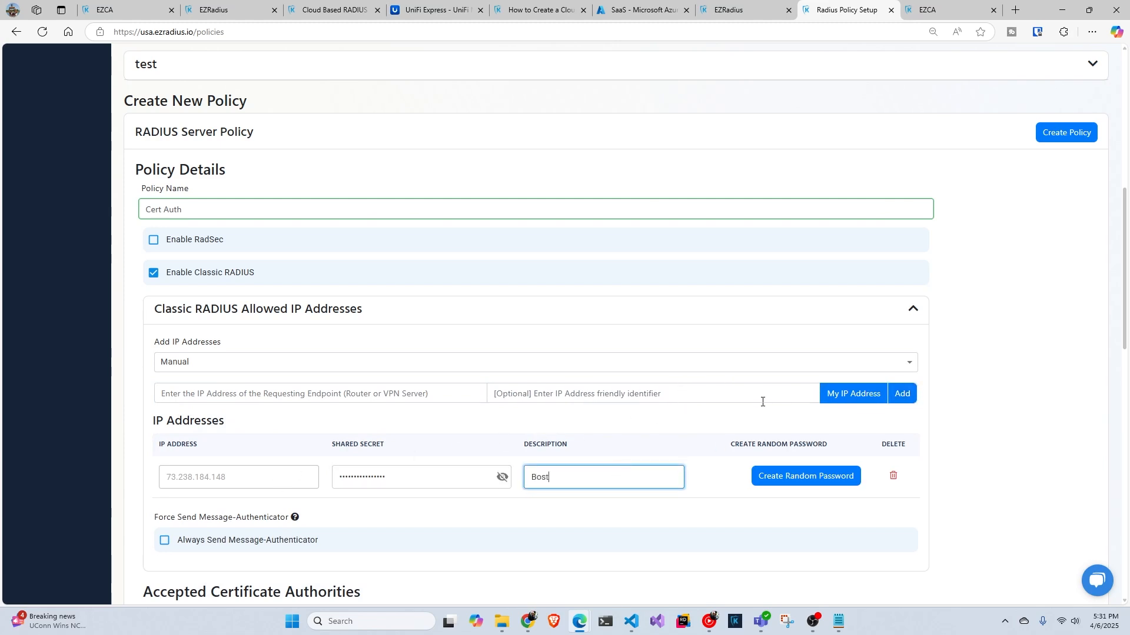
{"action": "type", "text": "Boston Office"}
{"action": "left_click", "coordinate": [82, 439]}
Step: Add the EZCA authority vpn CA as a trusted certificate authority for the Cert Auth policy
{"action": "scroll", "coordinate": [106, 434], "scroll_direction": "down", "scroll_amount": 2}
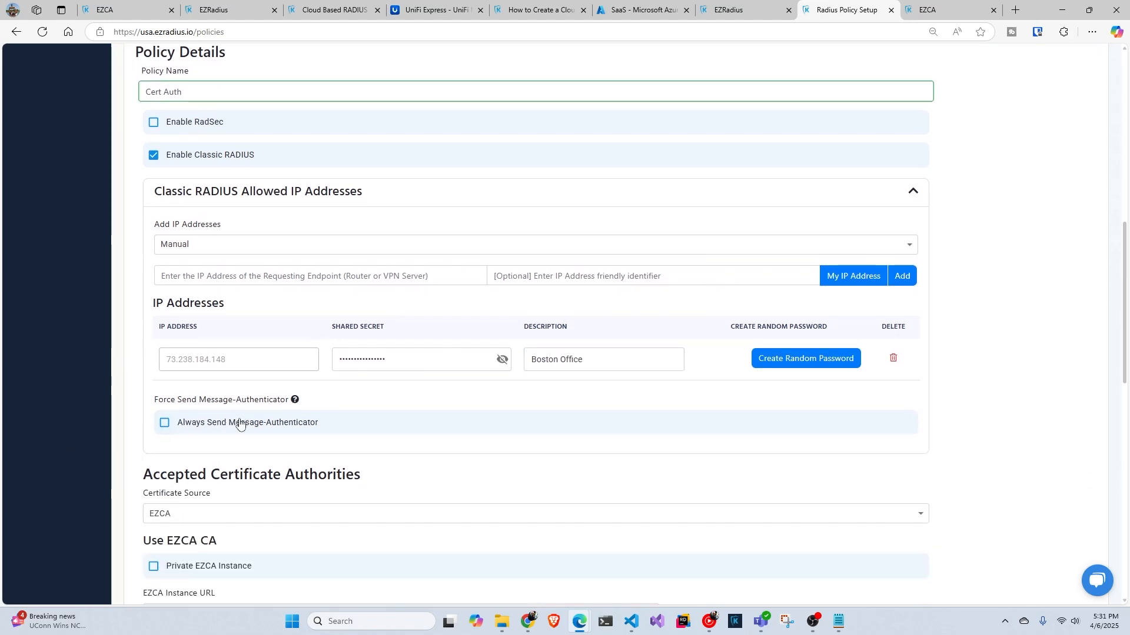
{"action": "scroll", "coordinate": [224, 426], "scroll_direction": "down", "scroll_amount": 3}
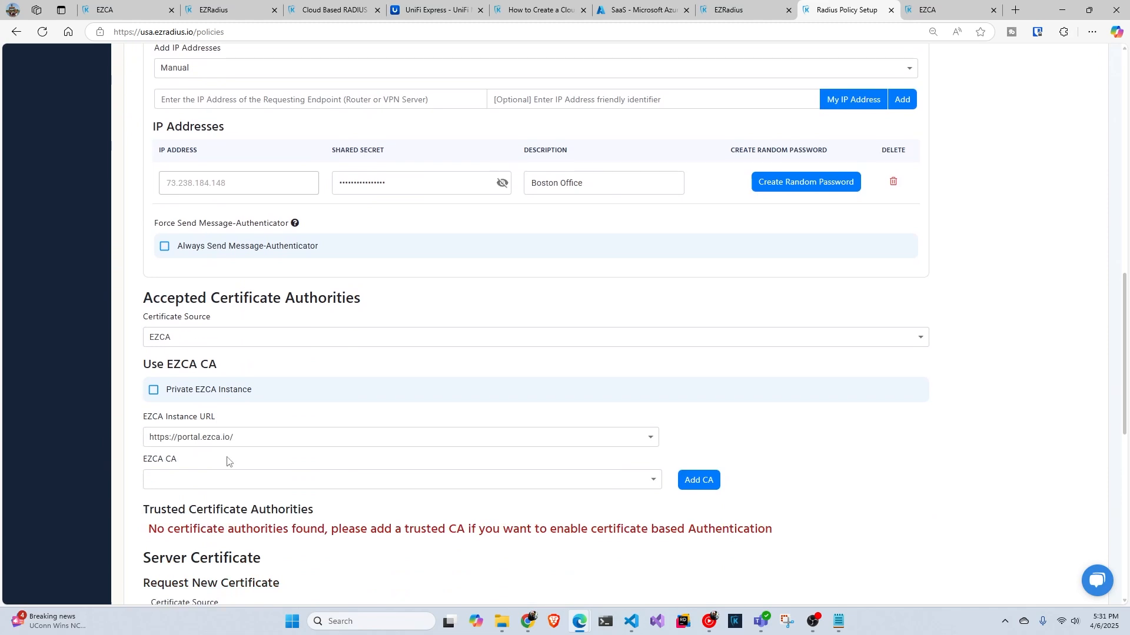
{"action": "scroll", "coordinate": [264, 350], "scroll_direction": "down", "scroll_amount": 2}
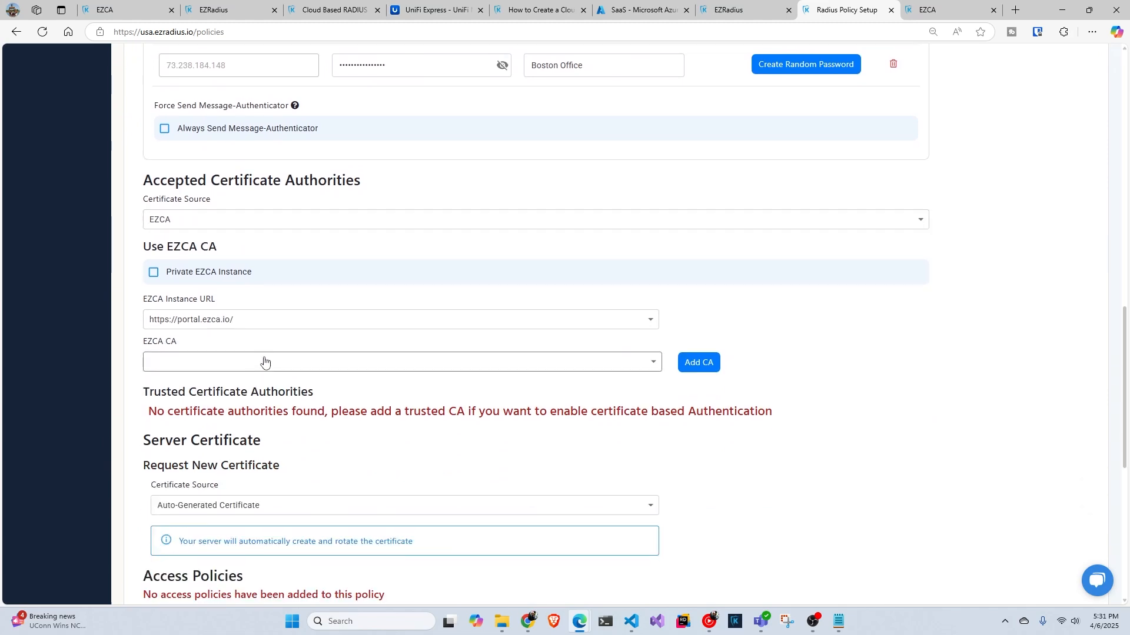
{"action": "left_click", "coordinate": [262, 362]}
{"action": "scroll", "coordinate": [267, 399], "scroll_direction": "down", "scroll_amount": 1}
{"action": "scroll", "coordinate": [267, 399], "scroll_direction": "down", "scroll_amount": 1}
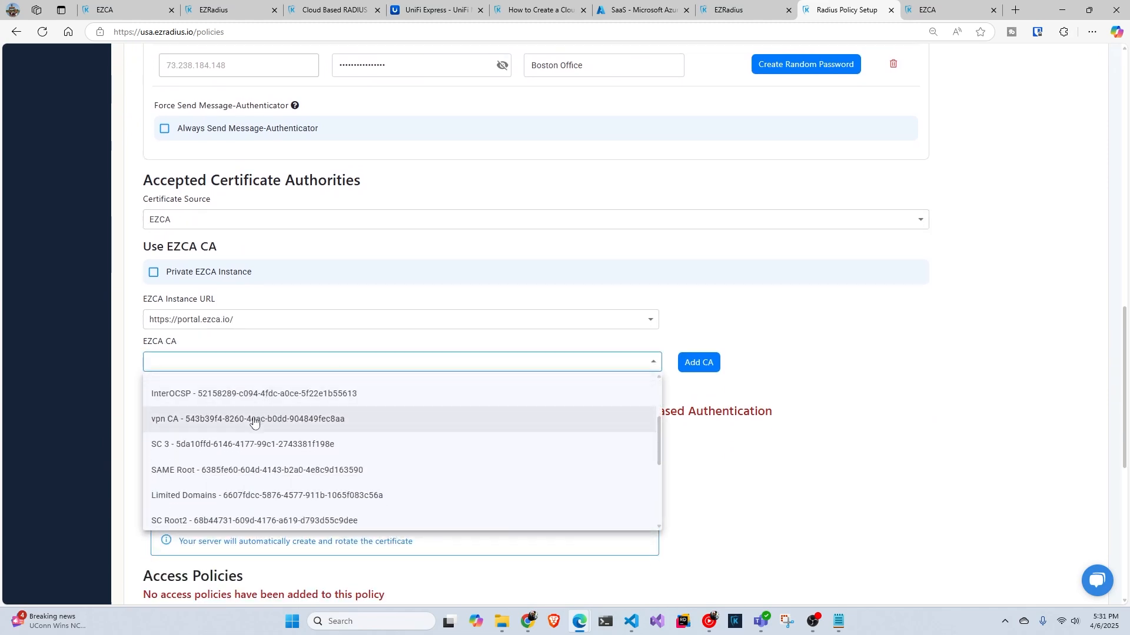
{"action": "left_click", "coordinate": [254, 421]}
{"action": "left_click", "coordinate": [697, 365]}
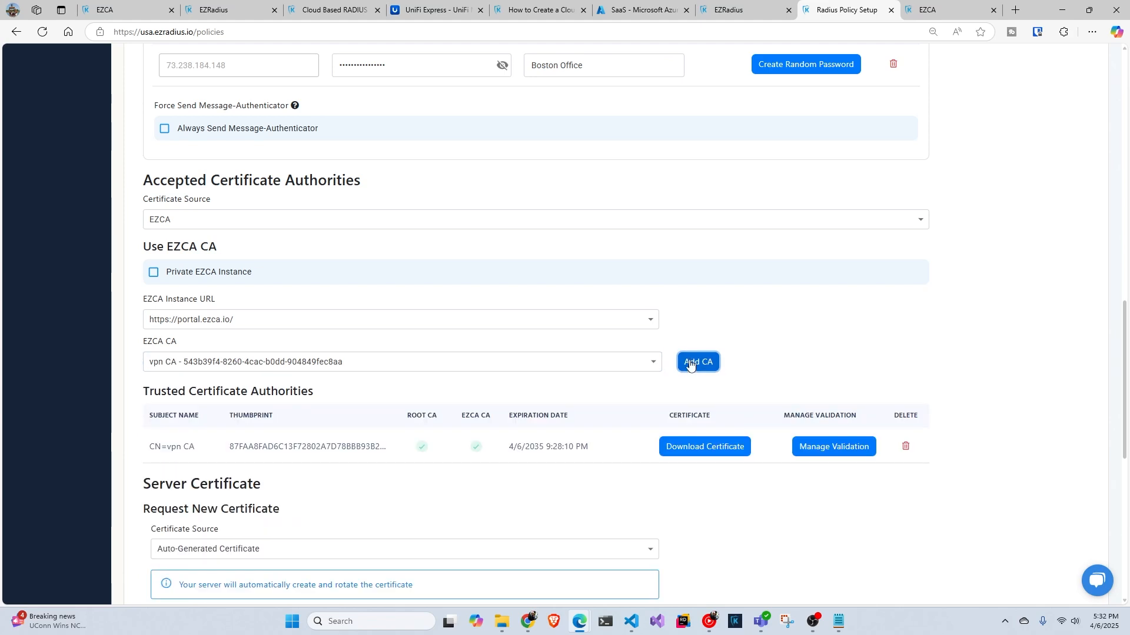
{"action": "scroll", "coordinate": [365, 385], "scroll_direction": "down", "scroll_amount": 1}
{"action": "scroll", "coordinate": [367, 391], "scroll_direction": "down", "scroll_amount": 3}
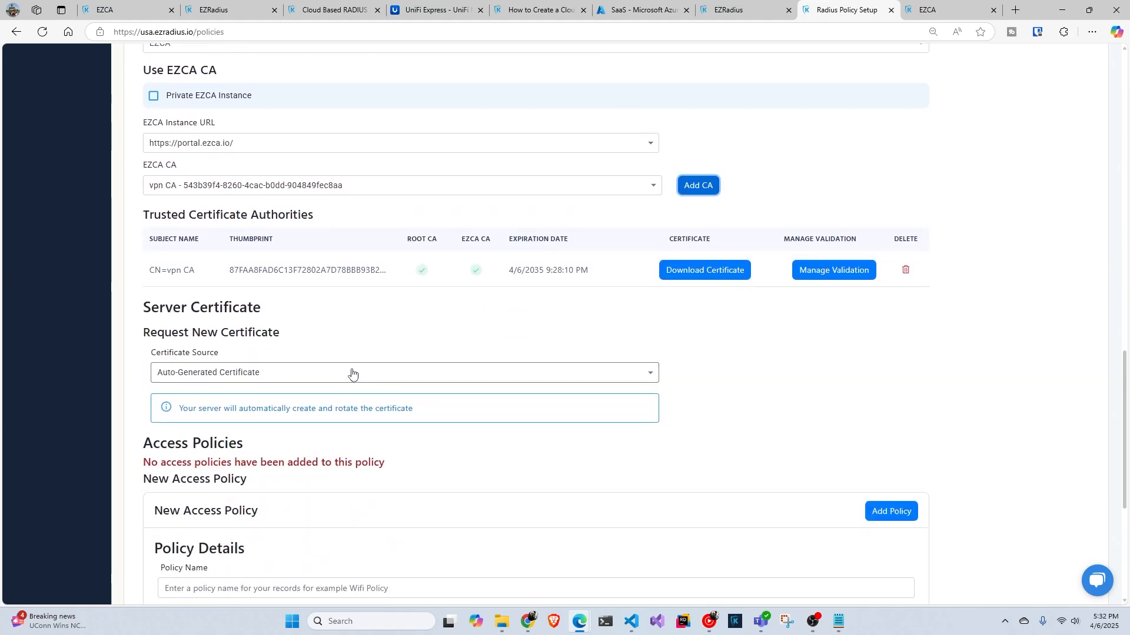
{"action": "left_click", "coordinate": [283, 377]}
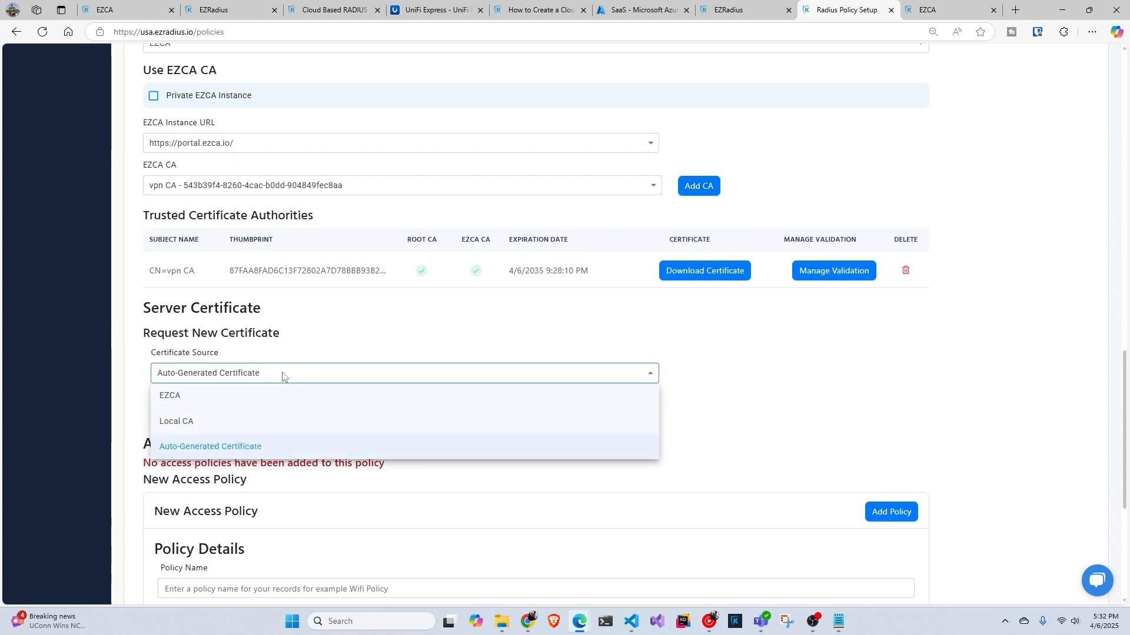
{"action": "left_click", "coordinate": [306, 402]}
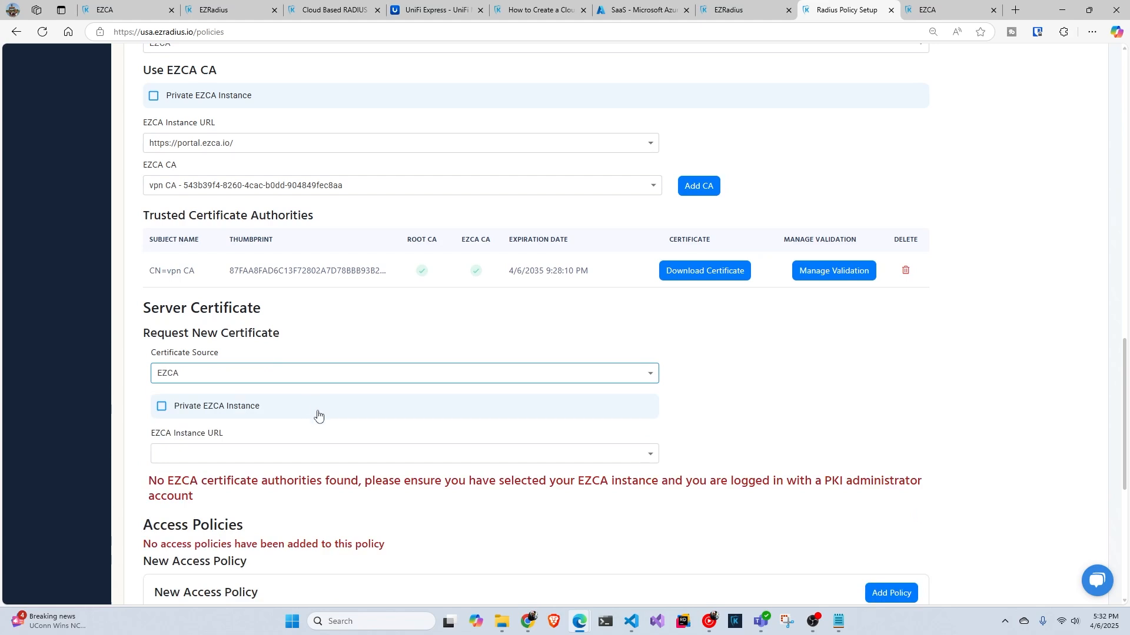
{"action": "scroll", "coordinate": [312, 401], "scroll_direction": "down", "scroll_amount": 2}
{"action": "left_click", "coordinate": [298, 336]}
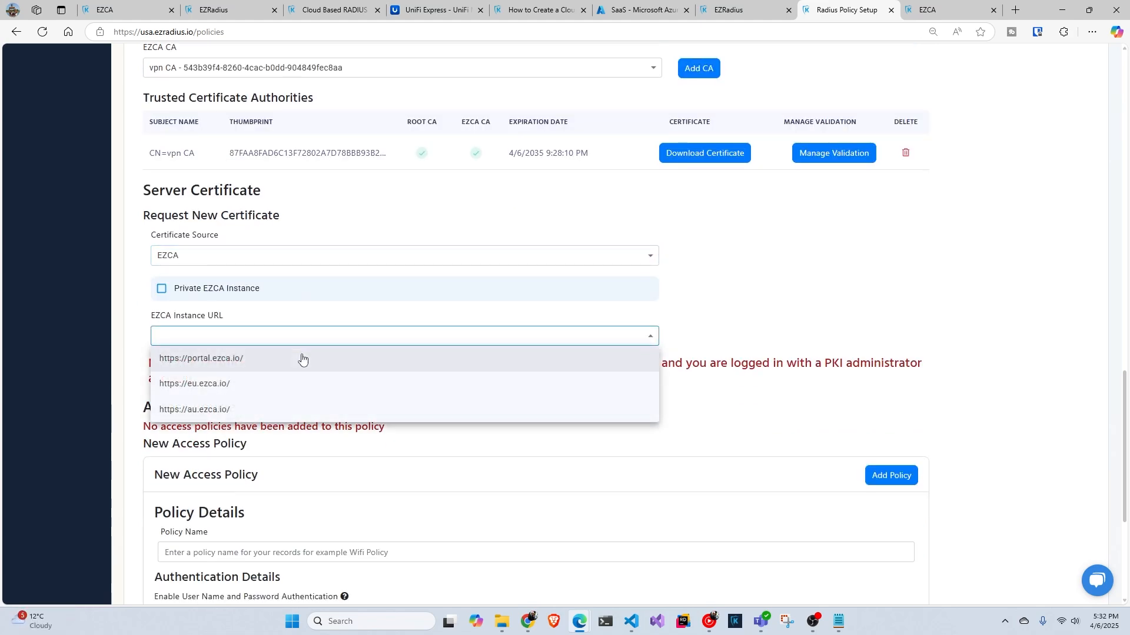
{"action": "left_click", "coordinate": [305, 360]}
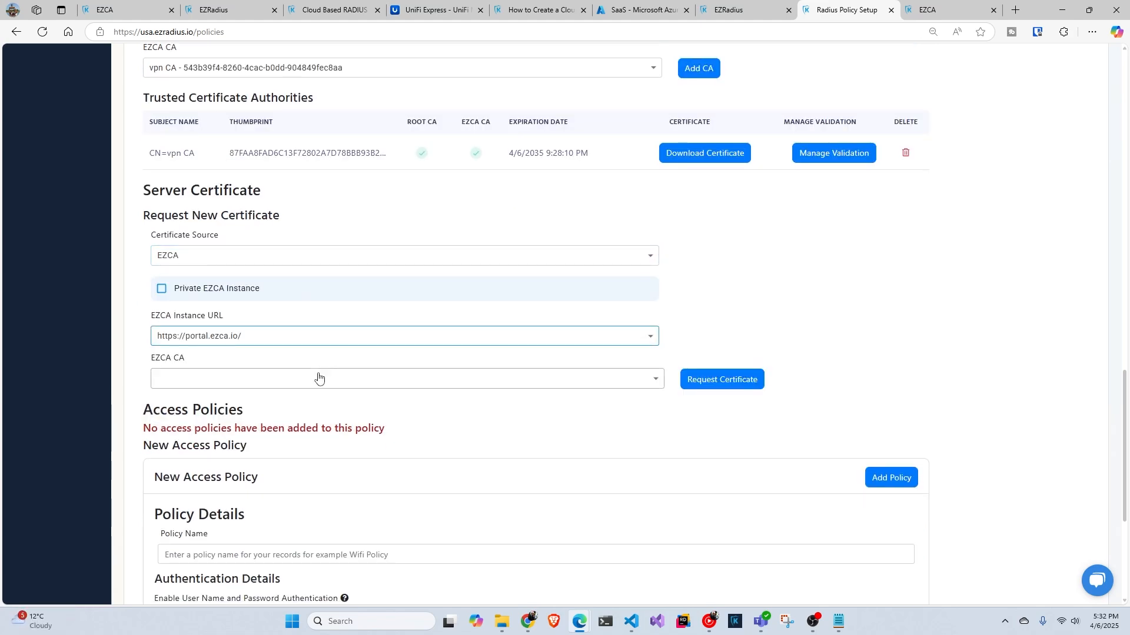
{"action": "left_click", "coordinate": [322, 379]}
{"action": "scroll", "coordinate": [324, 397], "scroll_direction": "down", "scroll_amount": 3}
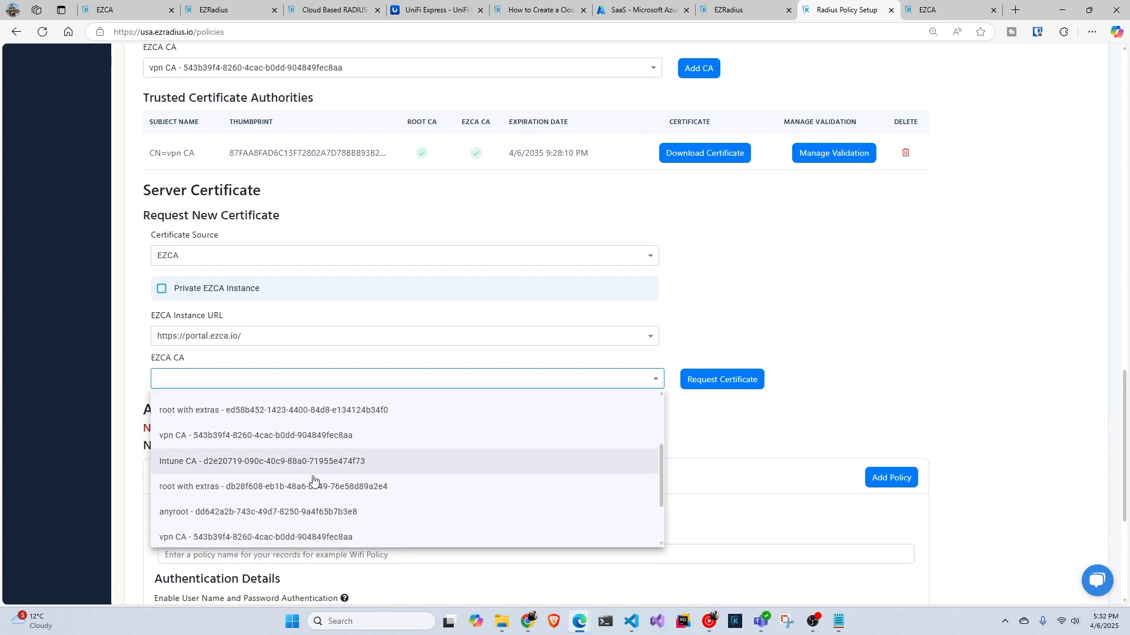
{"action": "left_click", "coordinate": [306, 435]}
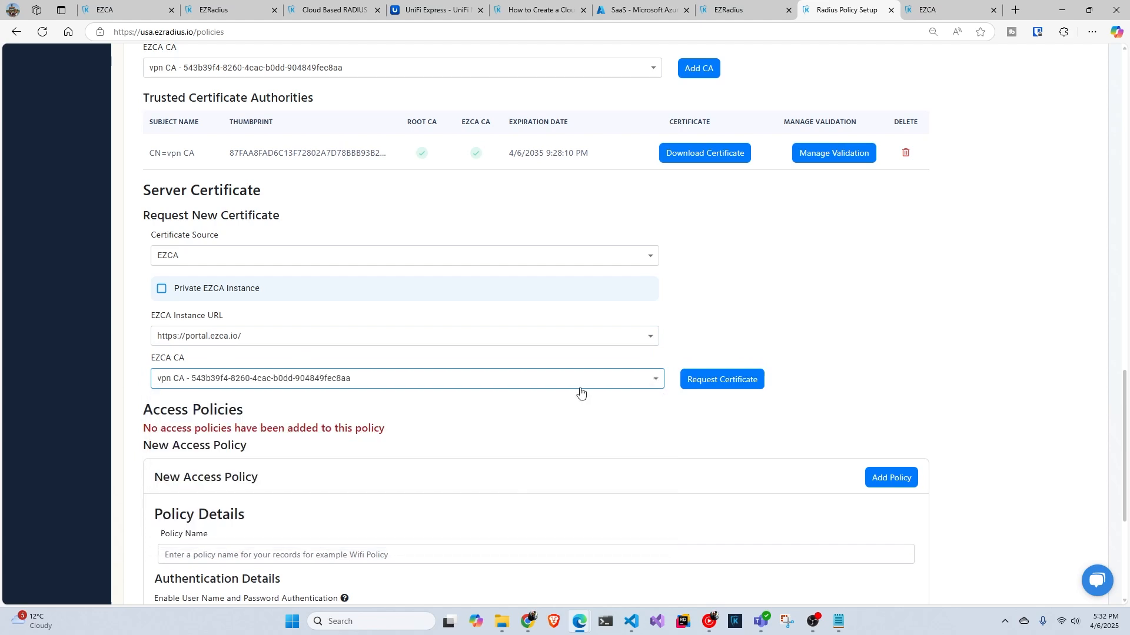
{"action": "left_click", "coordinate": [736, 379]}
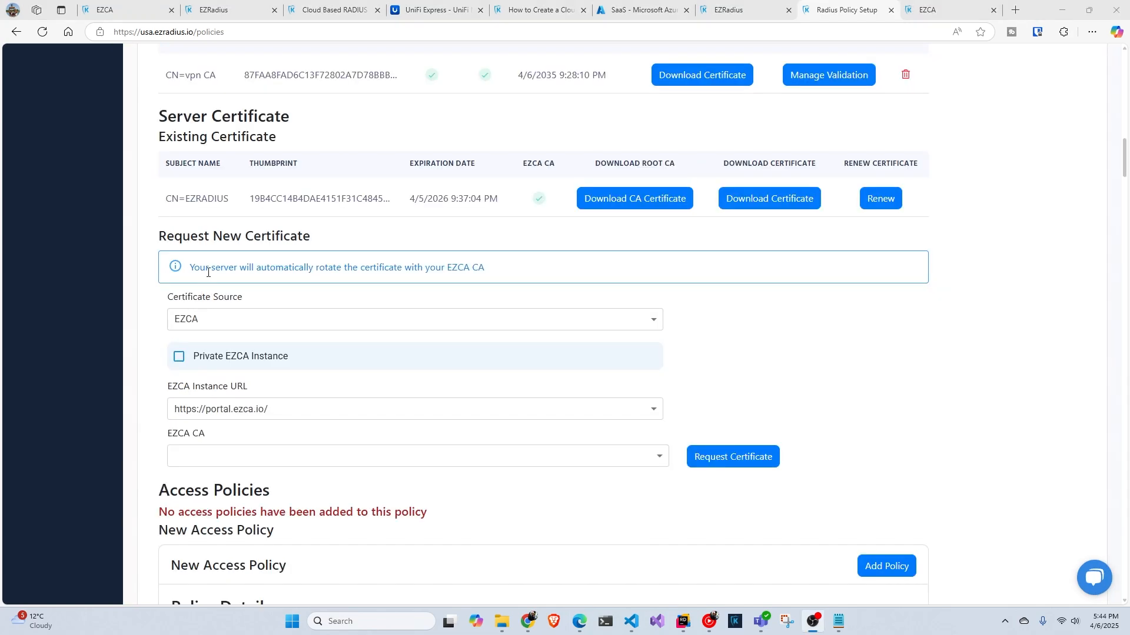
Step: Review the certificate rotation notice, allowed IP addresses, trusted authorities, server certificate and empty access policy section of the Cert Auth policy
{"action": "left_click_drag", "start_coordinate": [200, 270], "coordinate": [436, 272]}
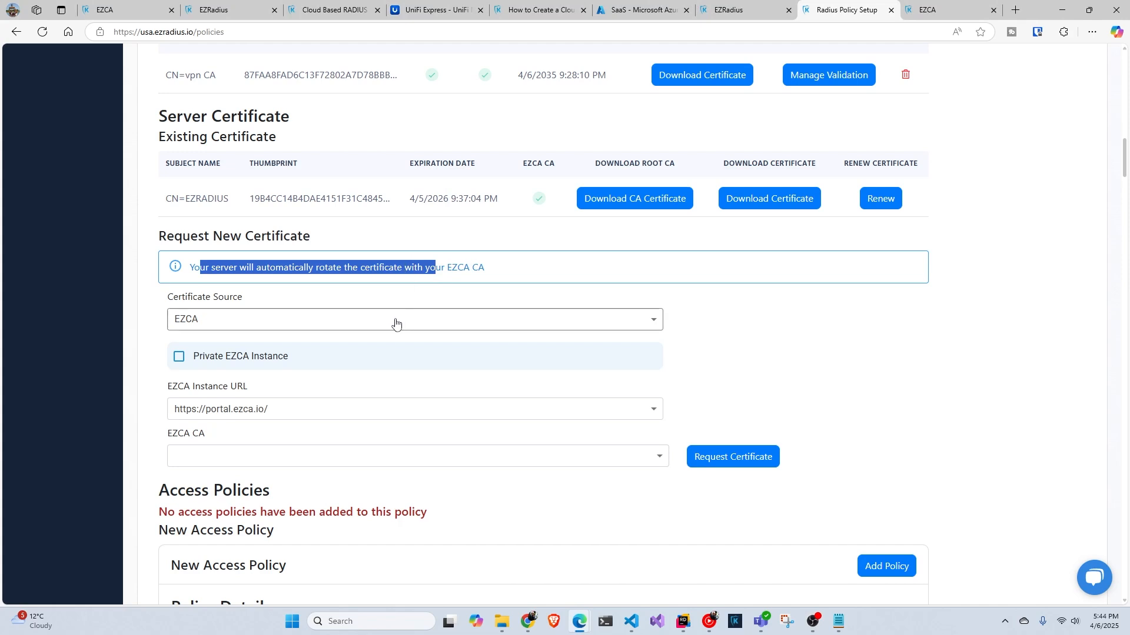
{"action": "scroll", "coordinate": [328, 324], "scroll_direction": "down", "scroll_amount": 2}
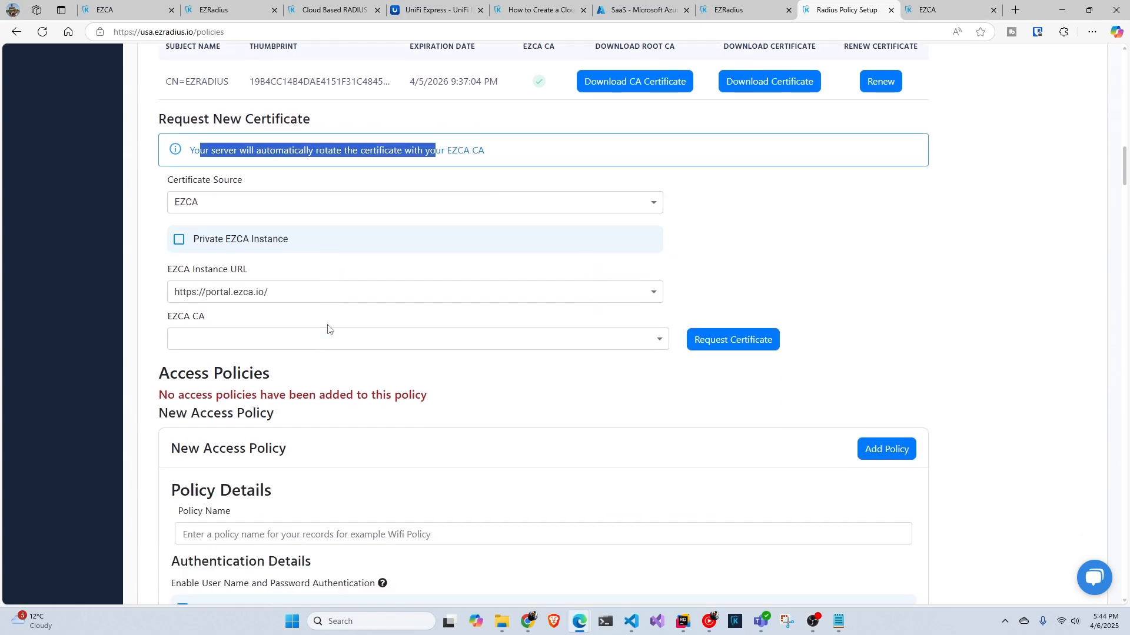
{"action": "scroll", "coordinate": [327, 333], "scroll_direction": "down", "scroll_amount": 1}
{"action": "scroll", "coordinate": [463, 370], "scroll_direction": "up", "scroll_amount": 4}
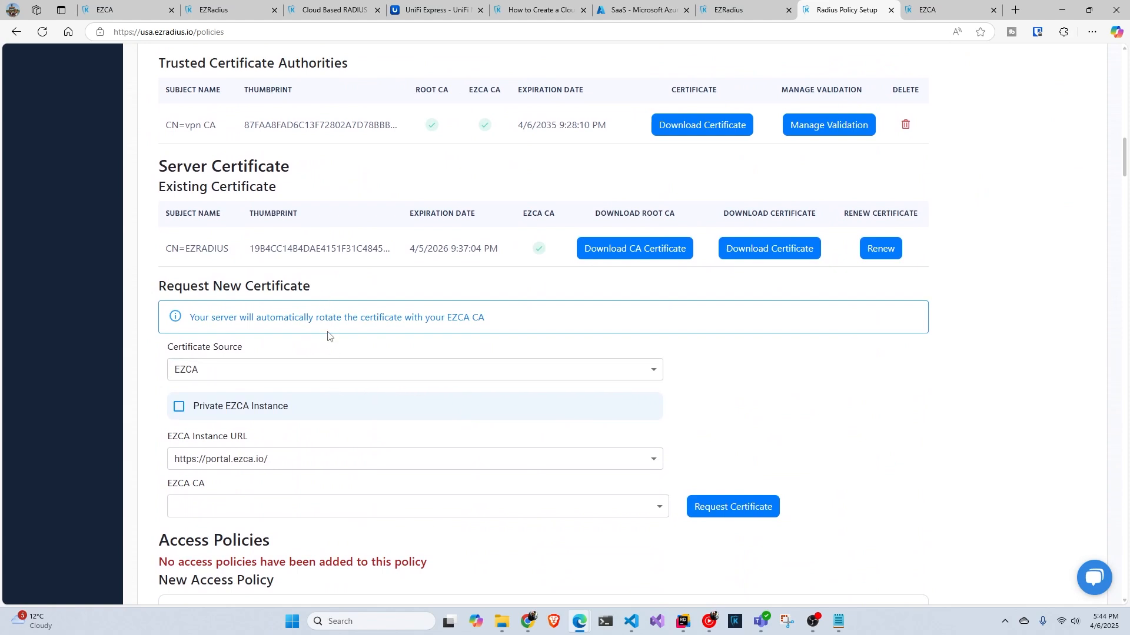
{"action": "scroll", "coordinate": [332, 360], "scroll_direction": "up", "scroll_amount": 1}
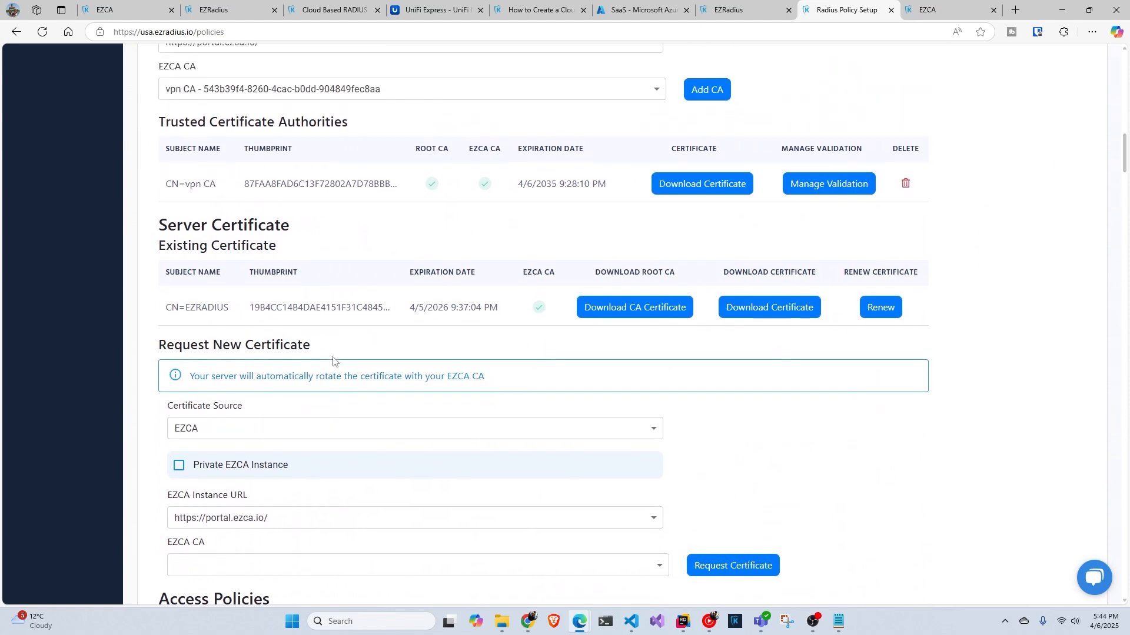
{"action": "scroll", "coordinate": [332, 361], "scroll_direction": "up", "scroll_amount": 10}
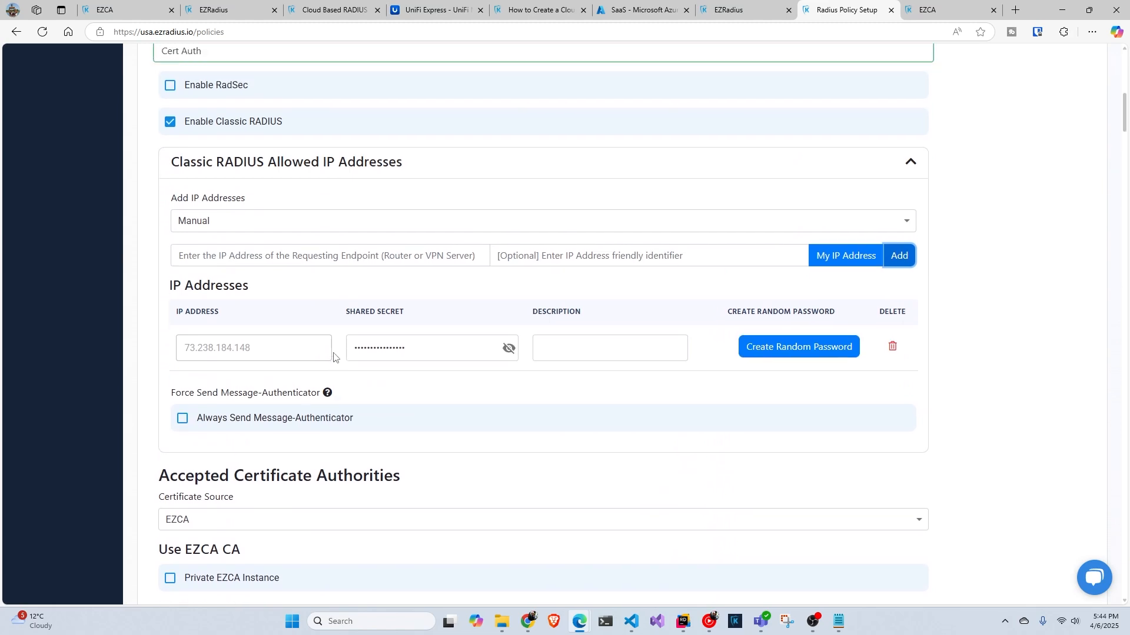
{"action": "scroll", "coordinate": [334, 356], "scroll_direction": "up", "scroll_amount": 2}
{"action": "scroll", "coordinate": [334, 356], "scroll_direction": "down", "scroll_amount": 7}
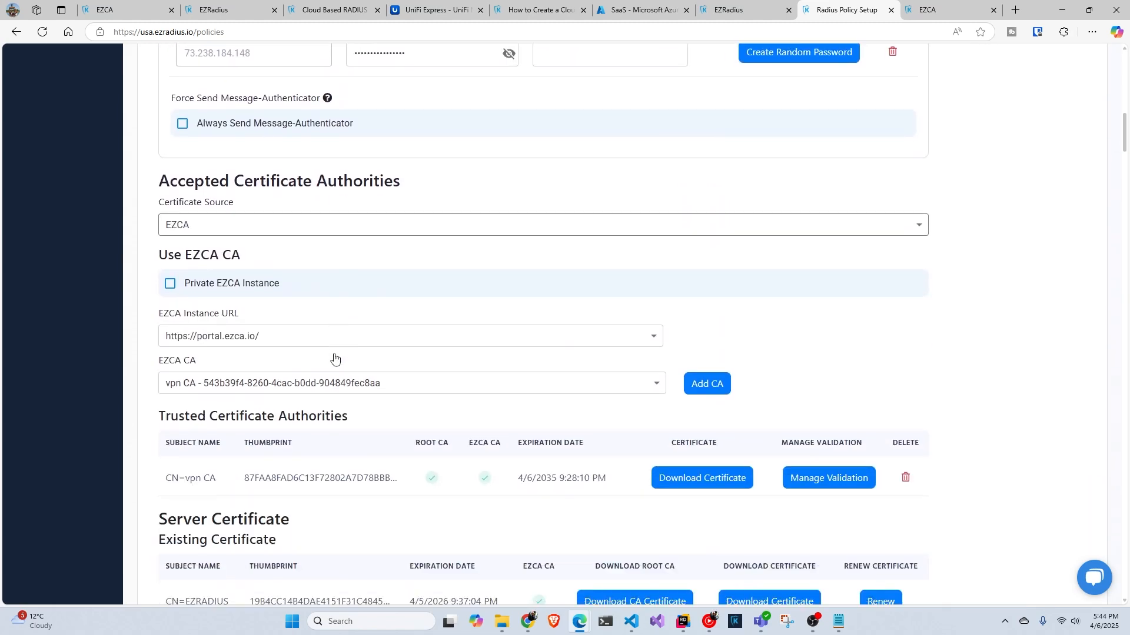
{"action": "scroll", "coordinate": [335, 361], "scroll_direction": "down", "scroll_amount": 3}
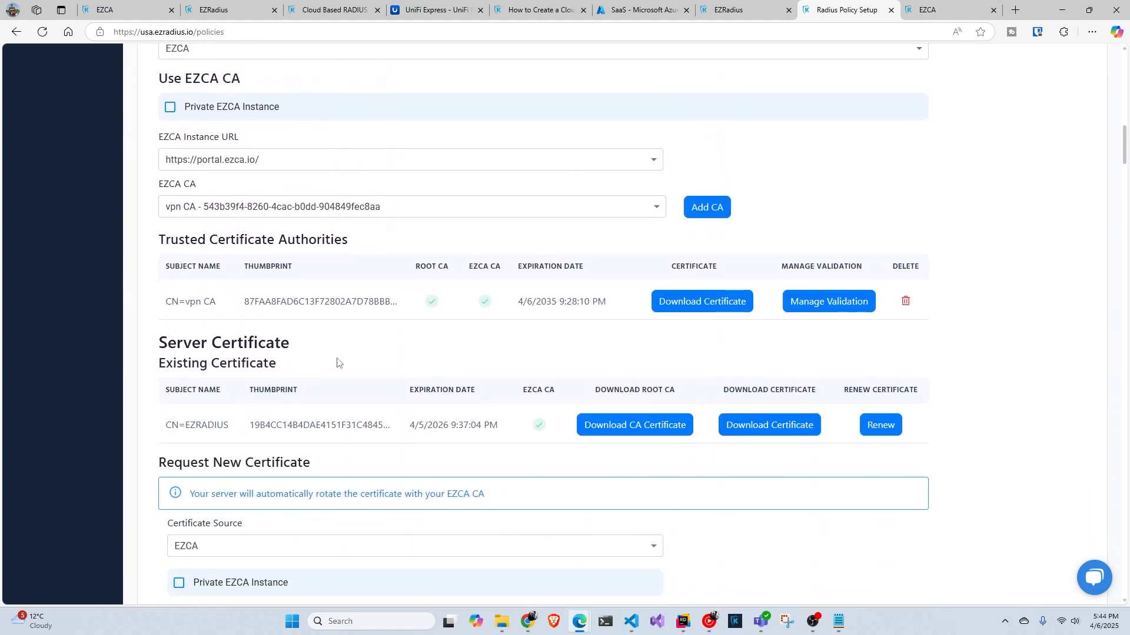
{"action": "scroll", "coordinate": [337, 361], "scroll_direction": "down", "scroll_amount": 2}
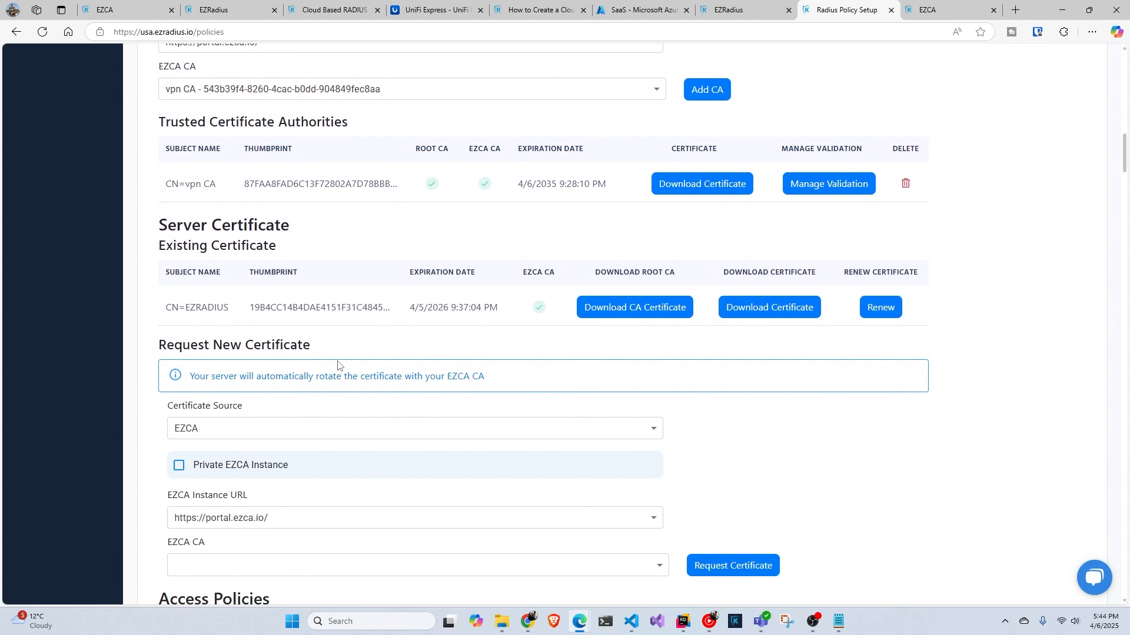
{"action": "scroll", "coordinate": [338, 365], "scroll_direction": "down", "scroll_amount": 3}
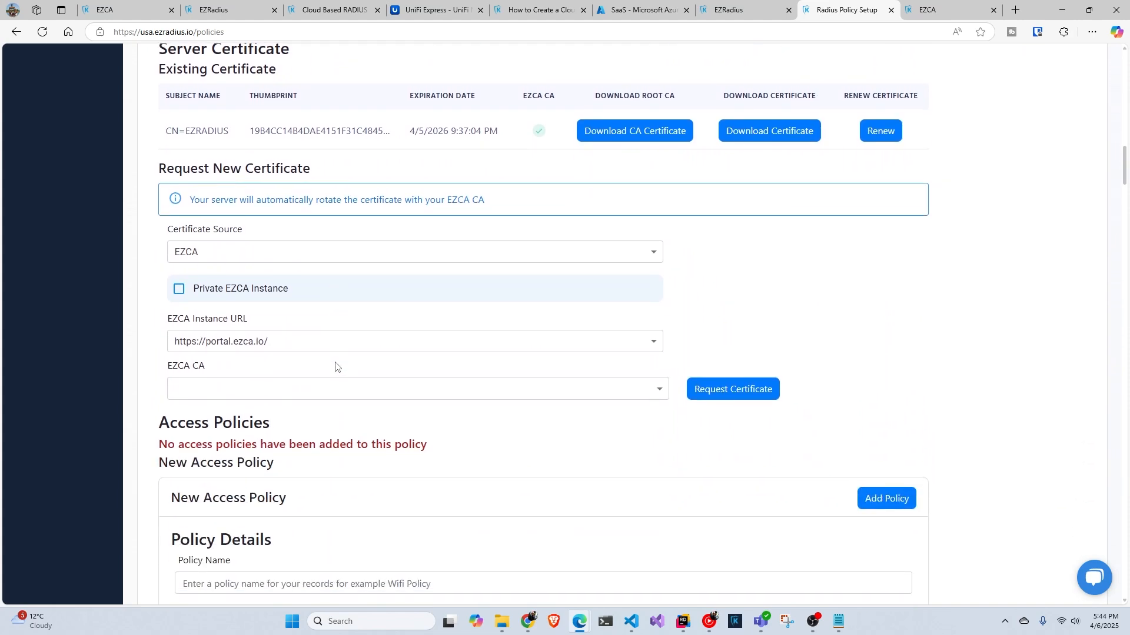
{"action": "scroll", "coordinate": [336, 368], "scroll_direction": "down", "scroll_amount": 2}
{"action": "scroll", "coordinate": [335, 367], "scroll_direction": "down", "scroll_amount": 3}
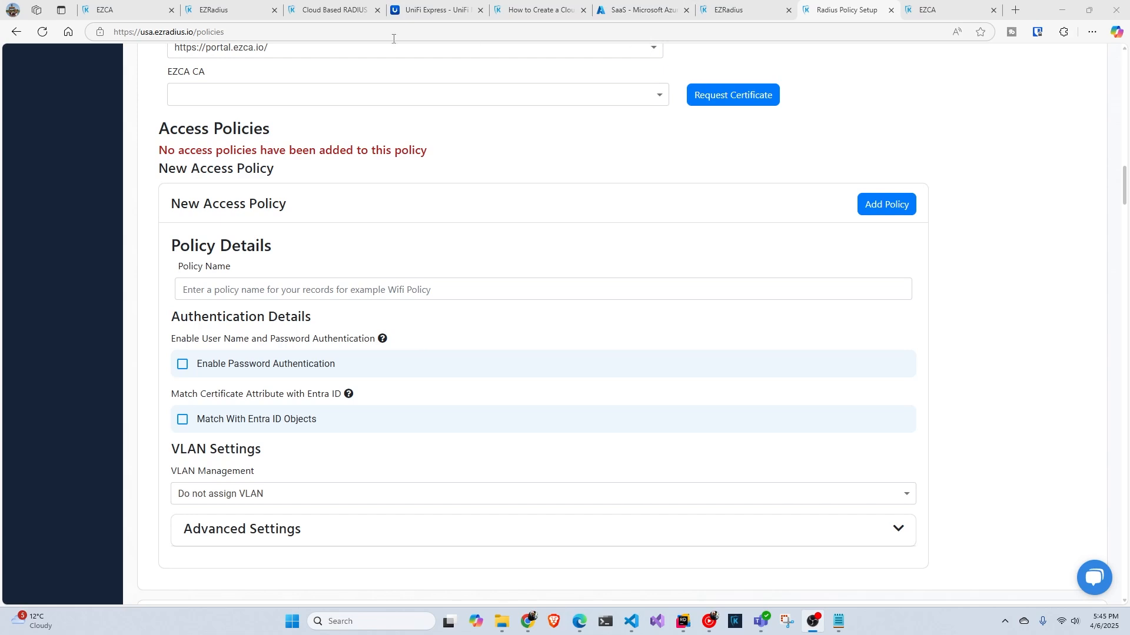
Step: Switch to EZCA, open the issuance requirements of vpn CA and name the new user issuance profile Video VPN CA
{"action": "left_click", "coordinate": [127, 10]}
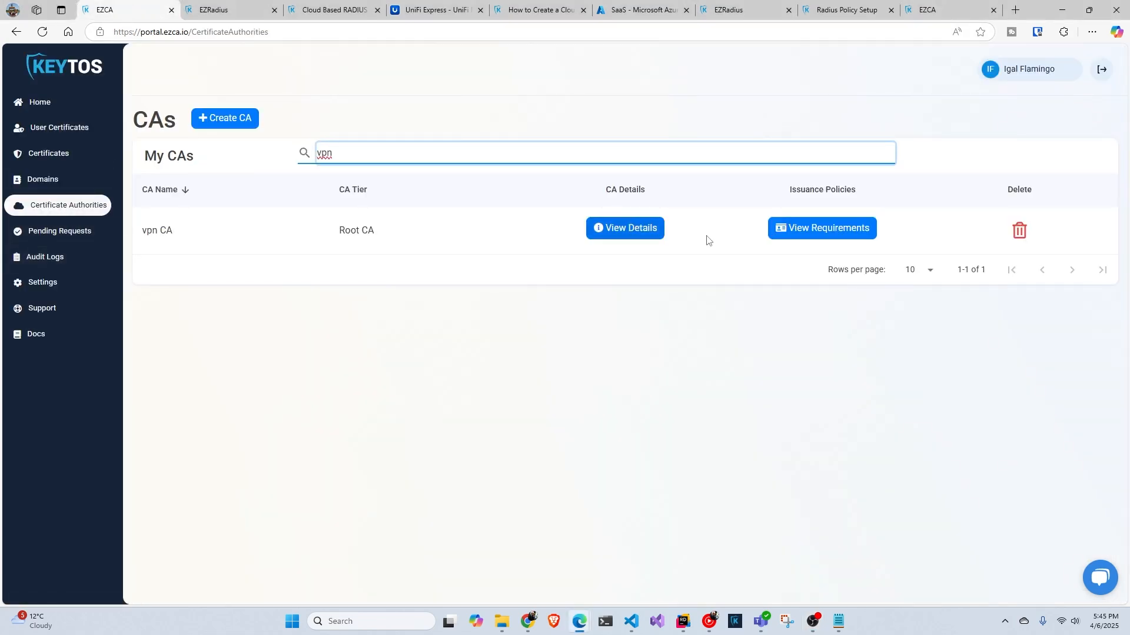
{"action": "left_click", "coordinate": [827, 233]}
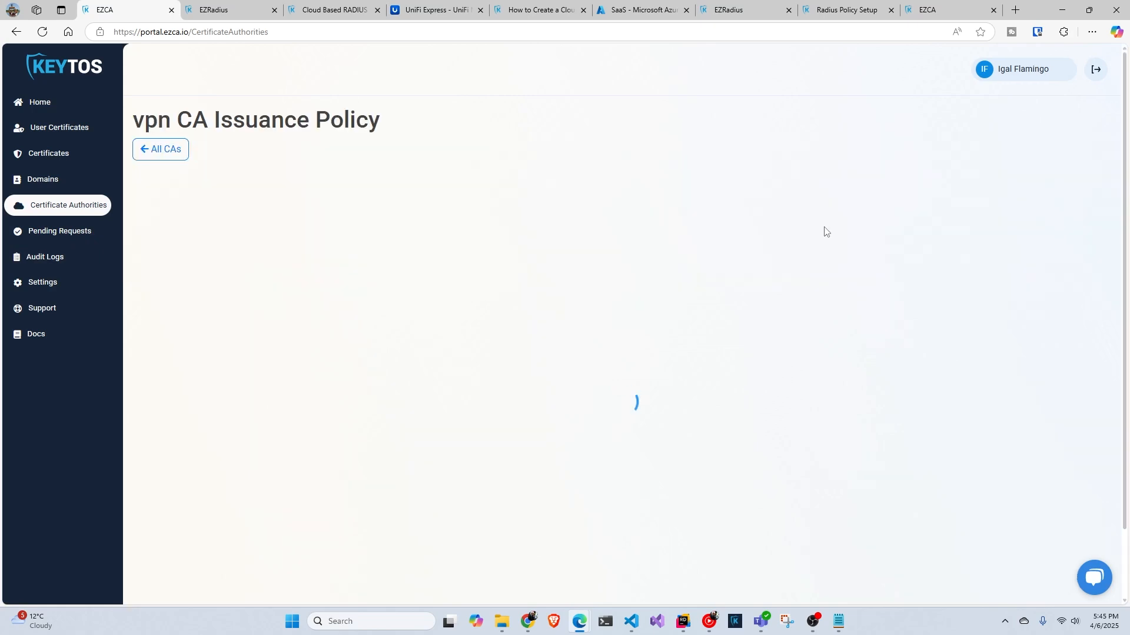
{"action": "scroll", "coordinate": [585, 269], "scroll_direction": "down", "scroll_amount": 9}
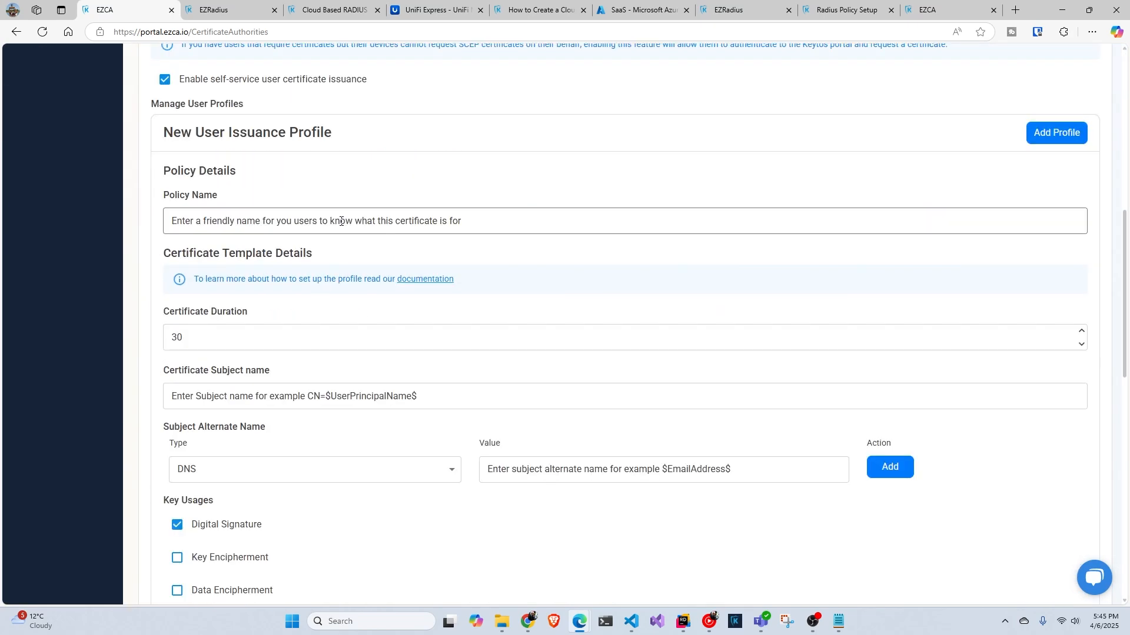
{"action": "left_click", "coordinate": [341, 222]}
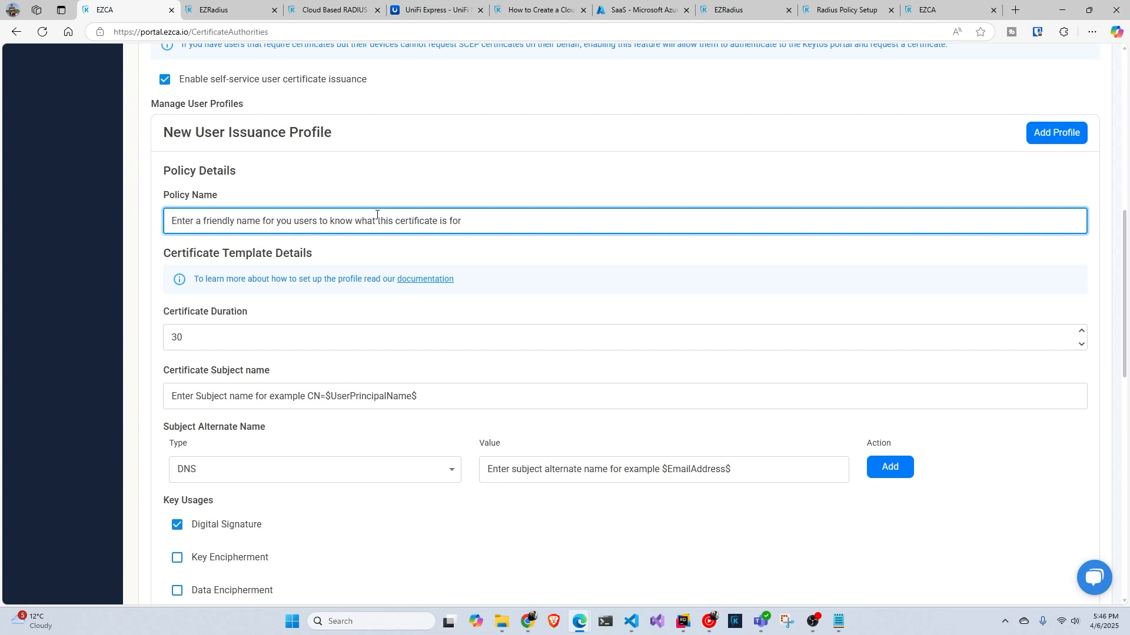
{"action": "type", "text": "Video VPN CA"}
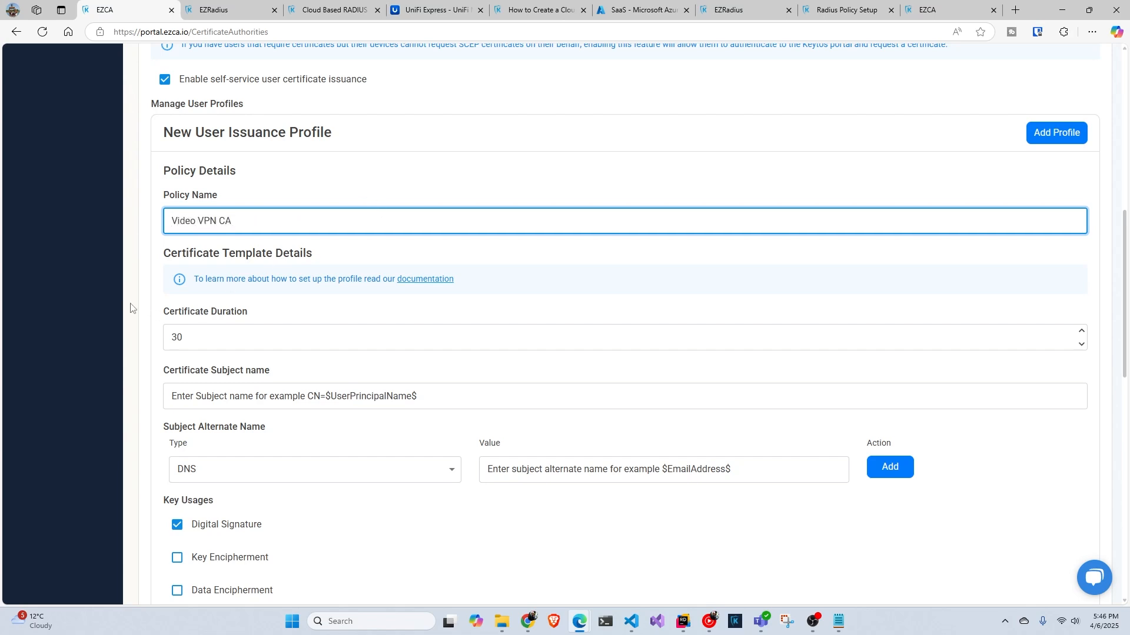
Step: Consult the documentation on setting up the user issuance profile, and return to the profile form
{"action": "left_click", "coordinate": [327, 393]}
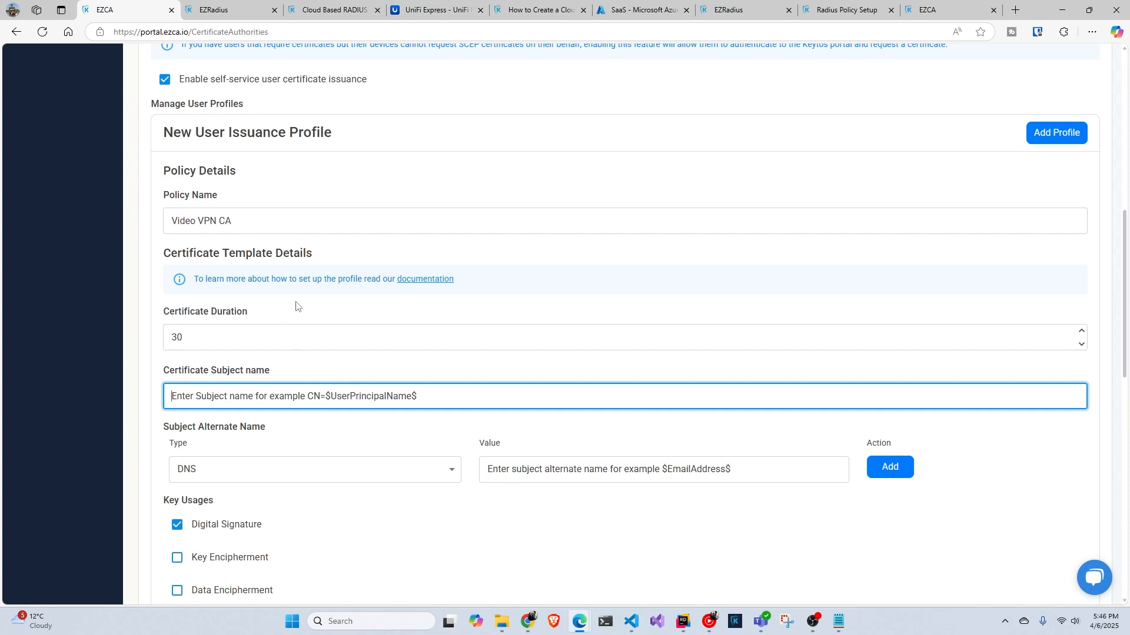
{"action": "left_click", "coordinate": [412, 280]}
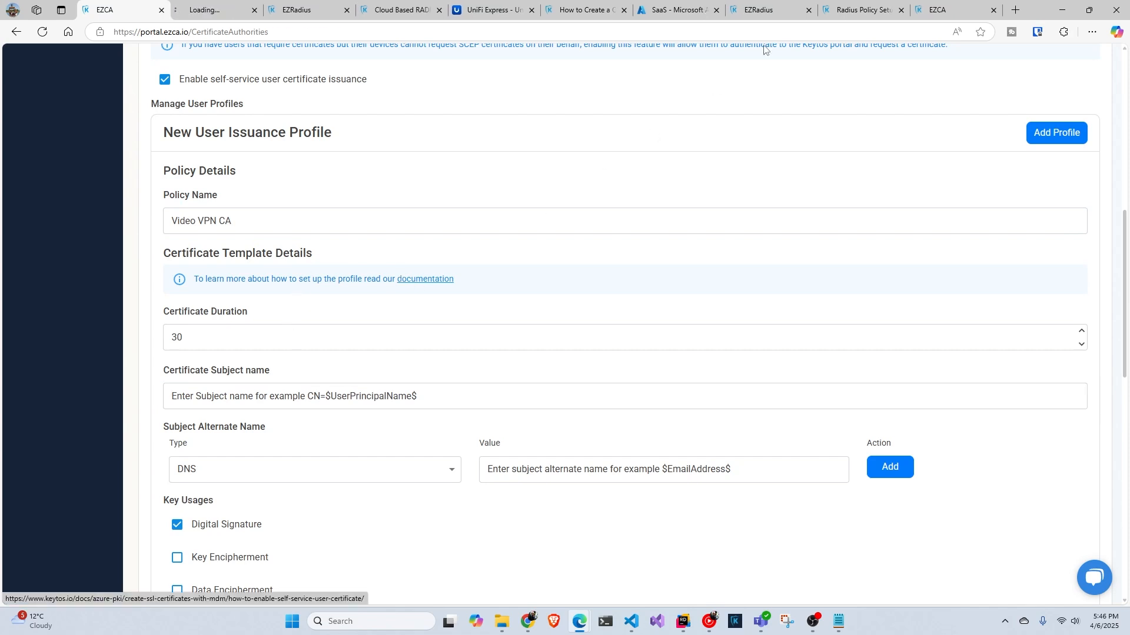
{"action": "left_click", "coordinate": [228, 13]}
{"action": "left_click", "coordinate": [254, 10]}
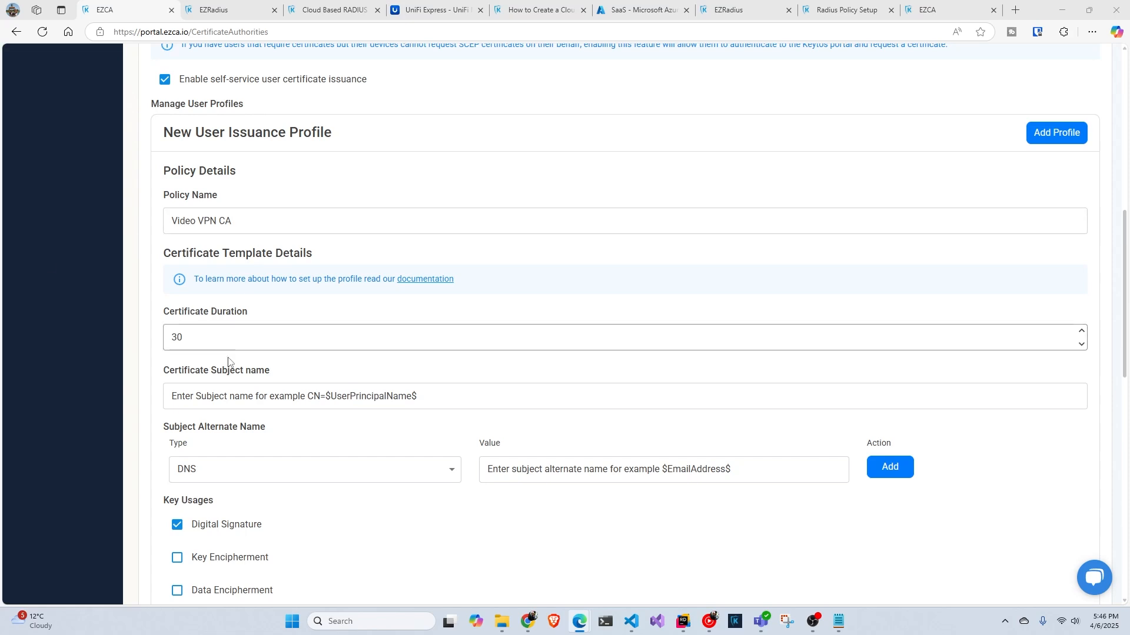
Step: Set the certificate subject name of the Video VPN CA profile to CN=$UserPrincipalName$
{"action": "left_click", "coordinate": [258, 393]}
{"action": "type", "text": "C"}
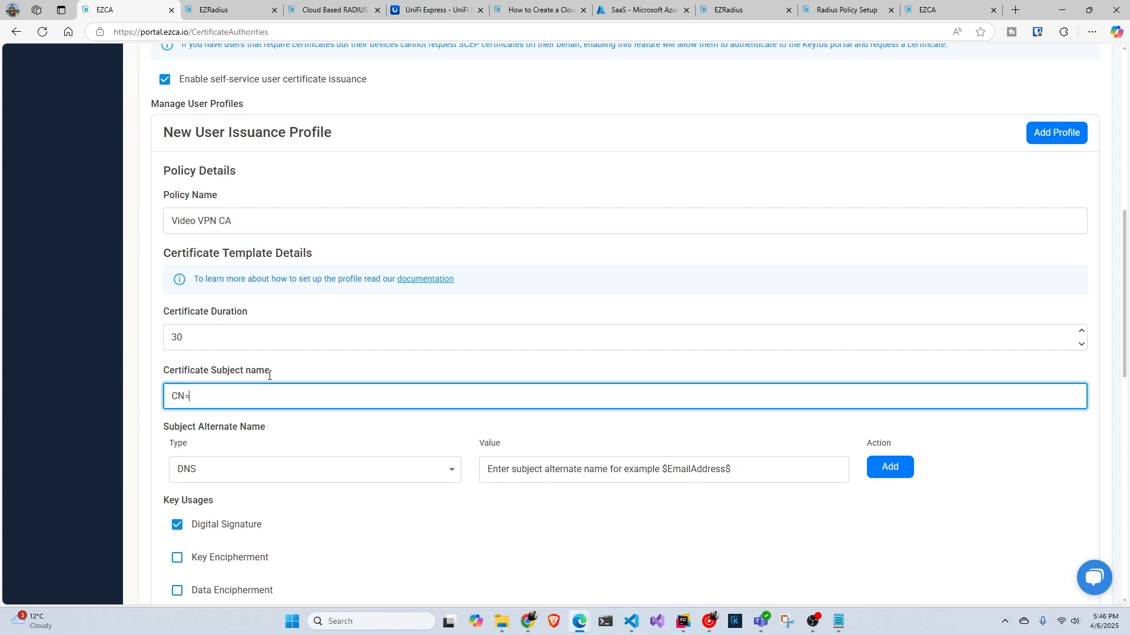
{"action": "type", "text": "N="}
{"action": "type", "text": "$UserPrincipalName$"}
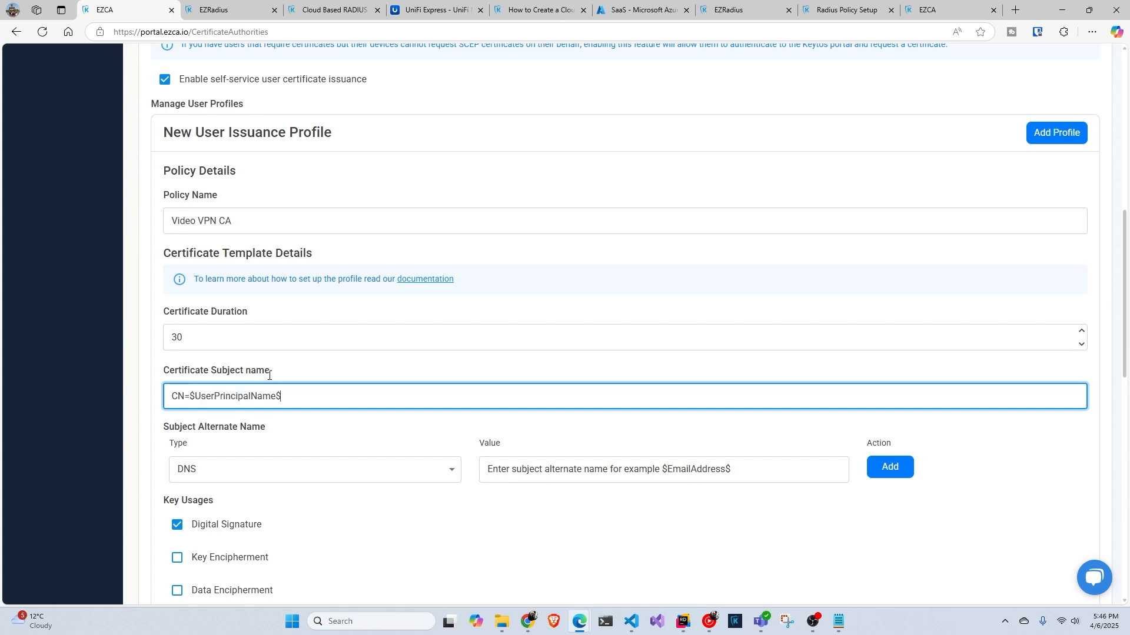
Step: Add a subject alternate name of type RFC822 Name with the value $UserPrincipalName$
{"action": "left_click", "coordinate": [321, 459]}
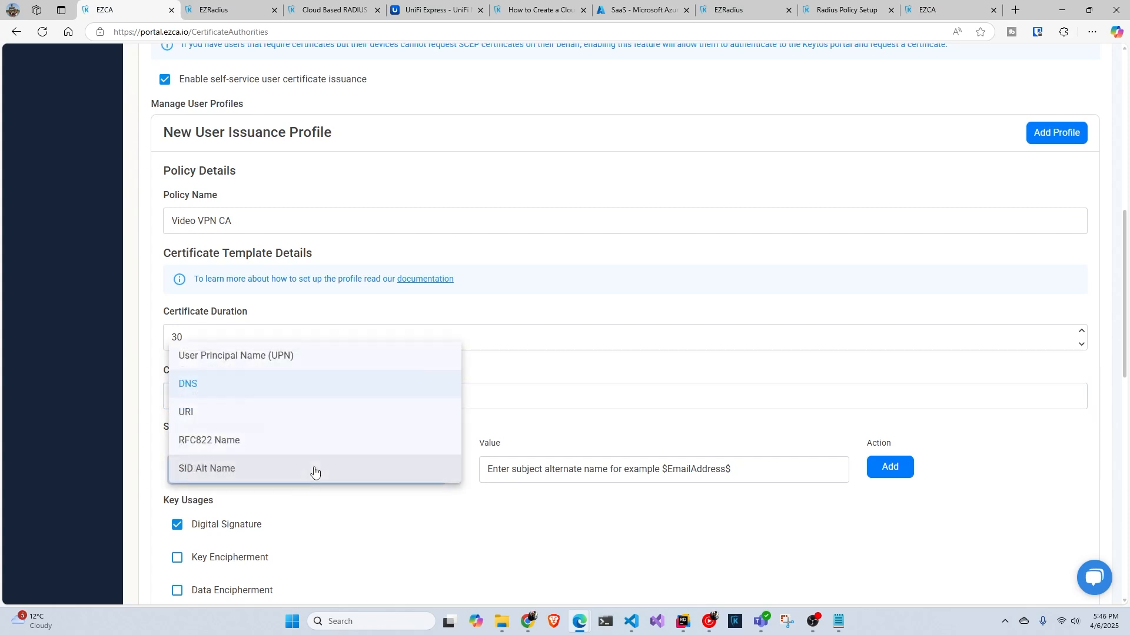
{"action": "left_click", "coordinate": [253, 446]}
{"action": "left_click", "coordinate": [512, 476]}
{"action": "type", "text": "$UserPrincipalName$"}
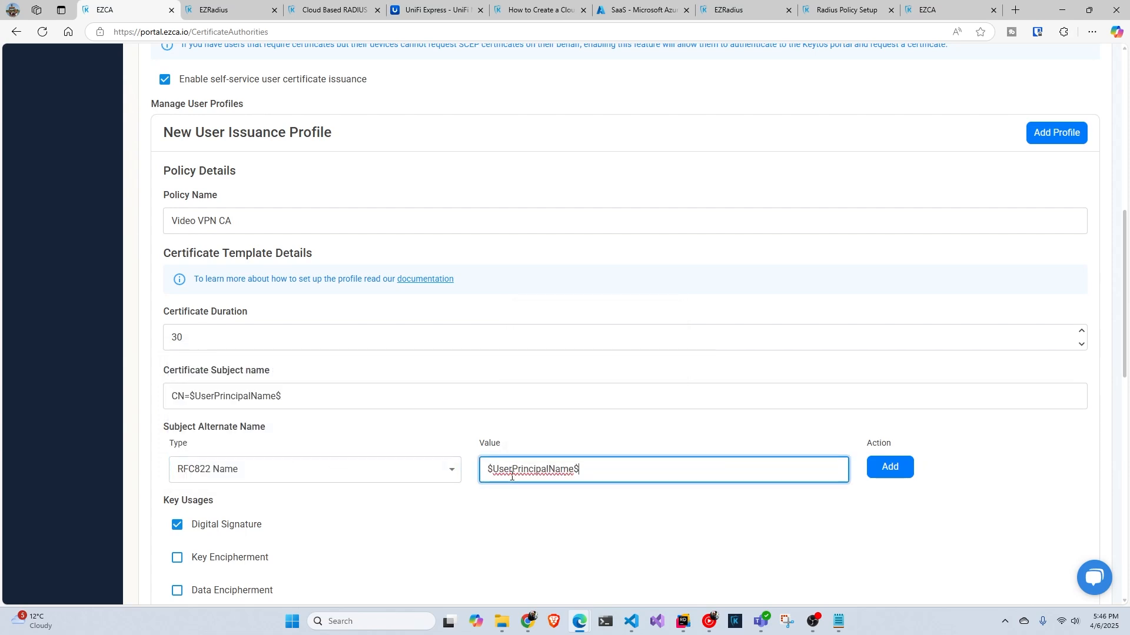
{"action": "left_click", "coordinate": [887, 471]}
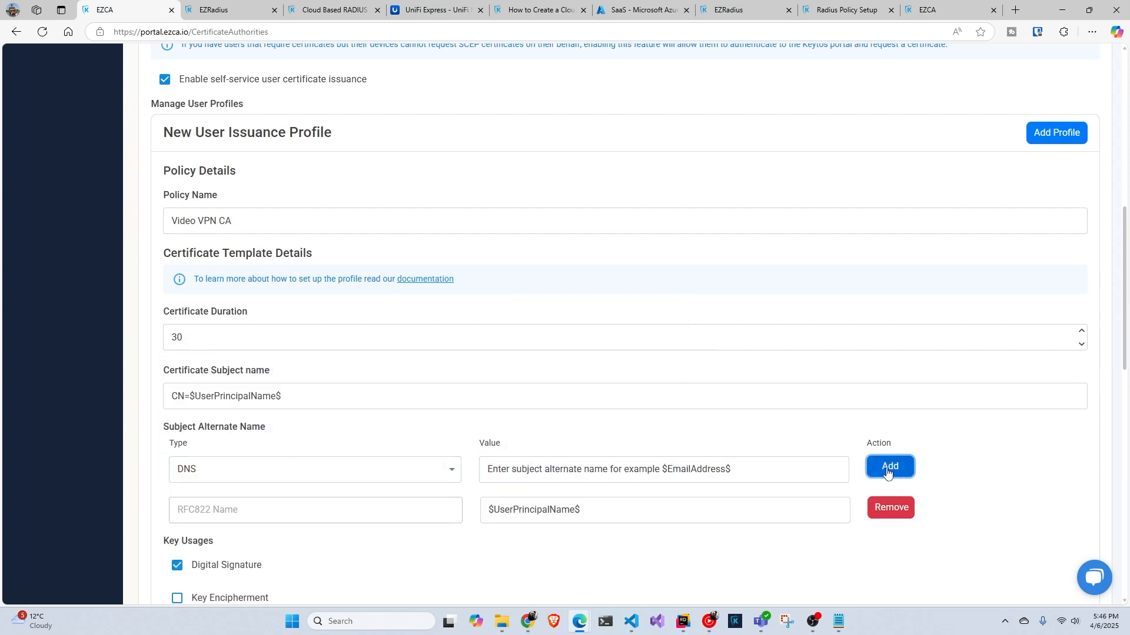
Step: Review the key usages and requester details, then add the user issuance profile and save the vpn CA issuance policy
{"action": "scroll", "coordinate": [250, 458], "scroll_direction": "down", "scroll_amount": 2}
{"action": "scroll", "coordinate": [251, 461], "scroll_direction": "down", "scroll_amount": 2}
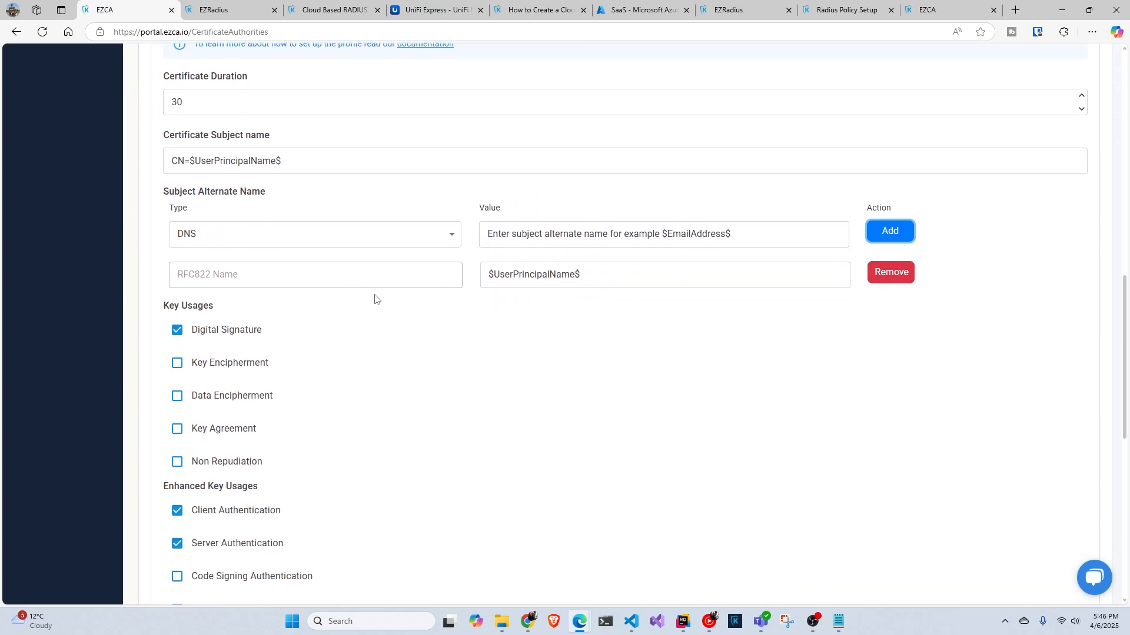
{"action": "scroll", "coordinate": [407, 288], "scroll_direction": "down", "scroll_amount": 8}
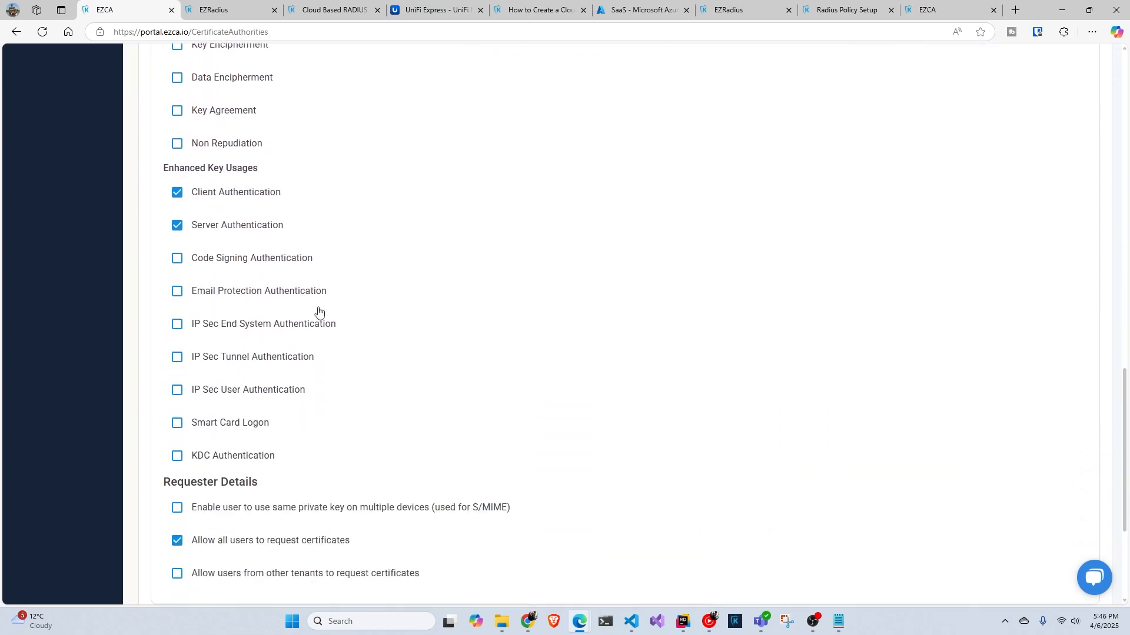
{"action": "scroll", "coordinate": [580, 307], "scroll_direction": "up", "scroll_amount": 4}
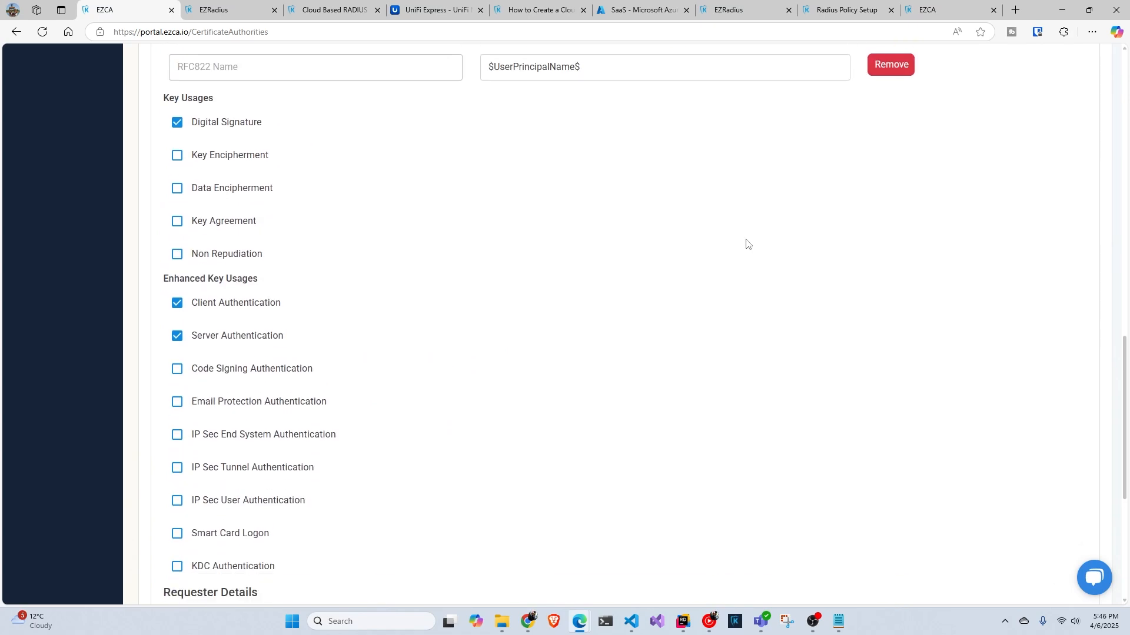
{"action": "scroll", "coordinate": [507, 293], "scroll_direction": "down", "scroll_amount": 5}
{"action": "scroll", "coordinate": [1007, 424], "scroll_direction": "up", "scroll_amount": 14}
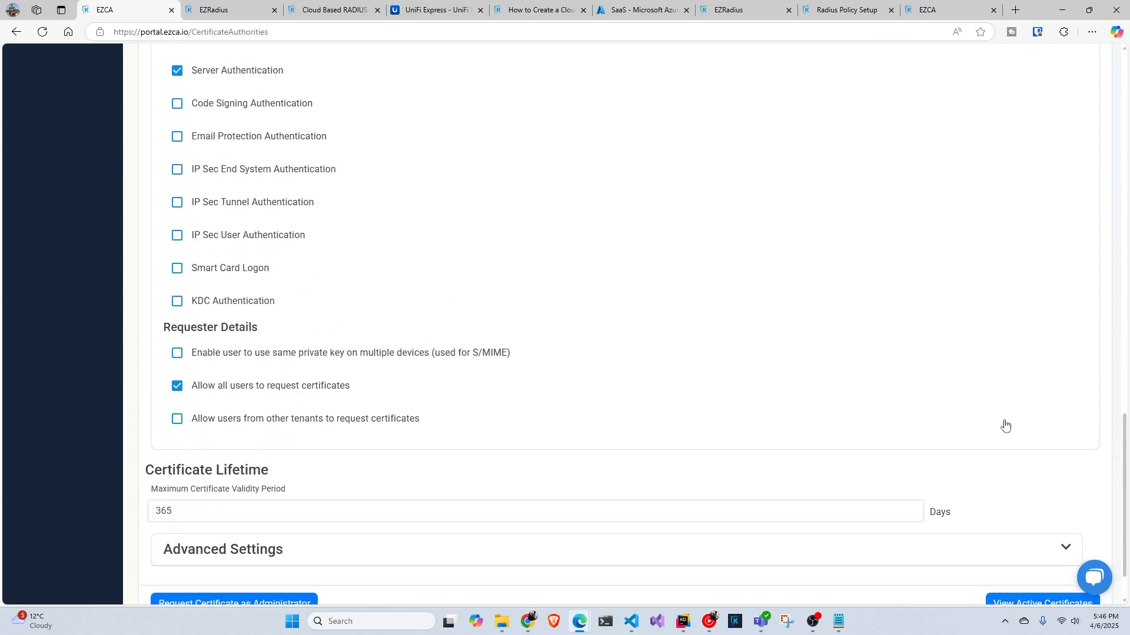
{"action": "scroll", "coordinate": [1053, 277], "scroll_direction": "up", "scroll_amount": 2}
{"action": "left_click", "coordinate": [1055, 245]}
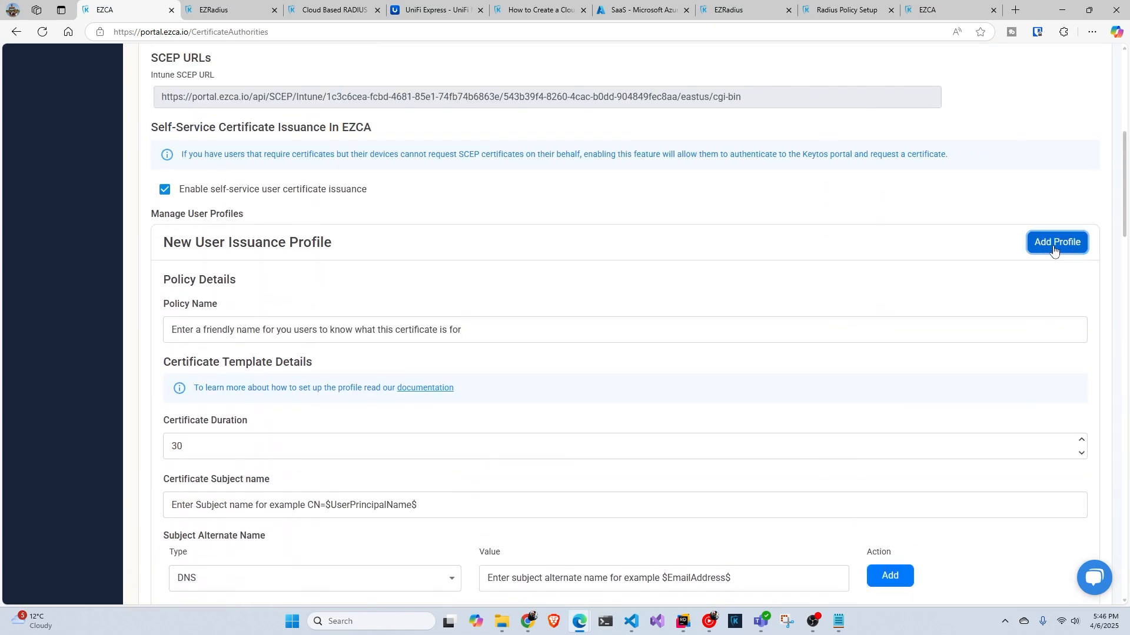
{"action": "scroll", "coordinate": [971, 295], "scroll_direction": "up", "scroll_amount": 8}
{"action": "left_click", "coordinate": [1053, 199]}
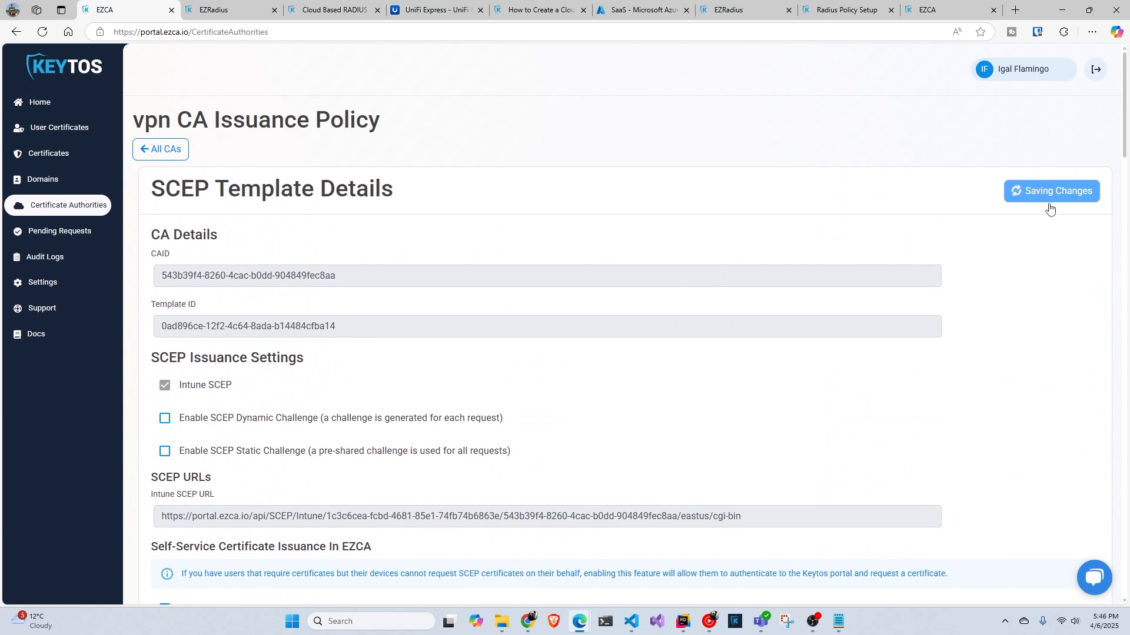
Step: Create a new user certificate in EZCA with the certificate profile Video VPN CA
{"action": "left_click", "coordinate": [88, 129]}
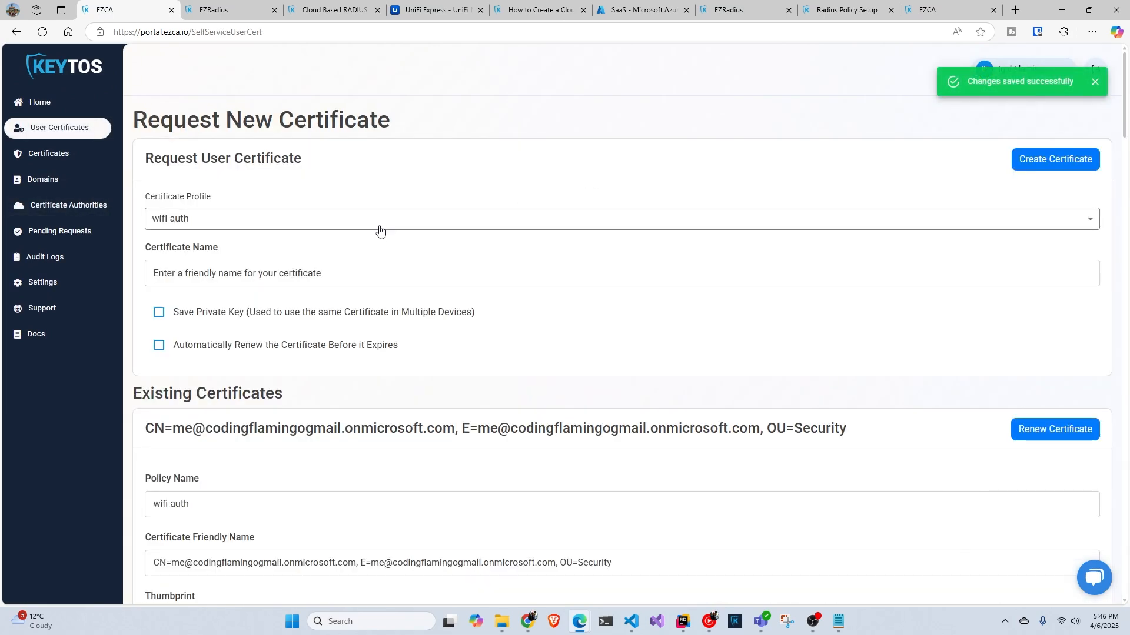
{"action": "left_click", "coordinate": [379, 223]}
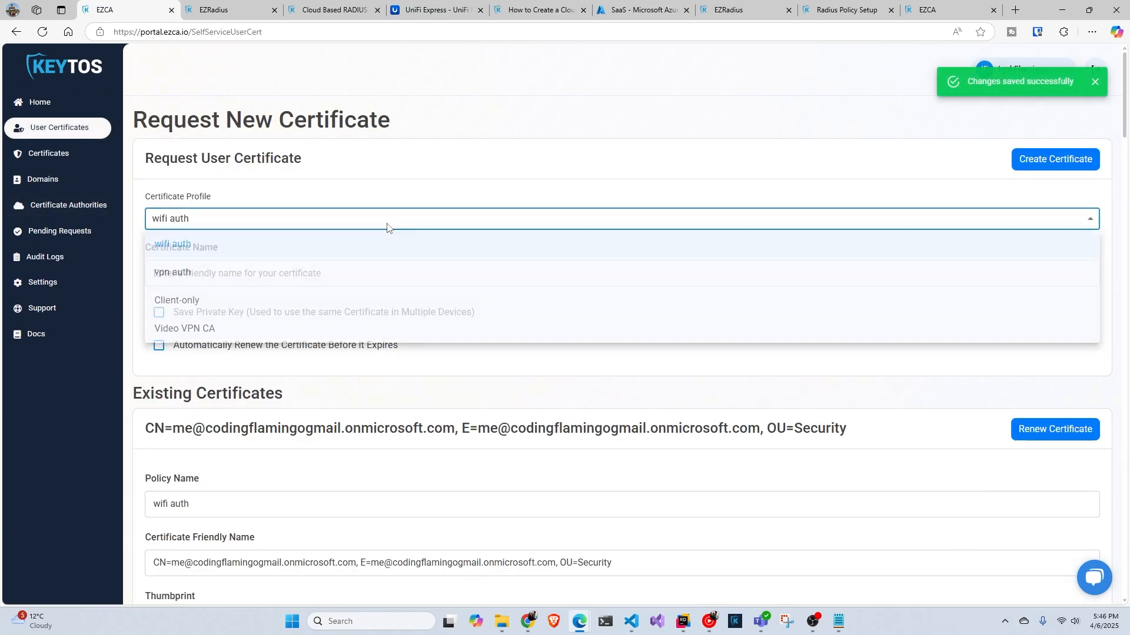
{"action": "left_click", "coordinate": [332, 329]}
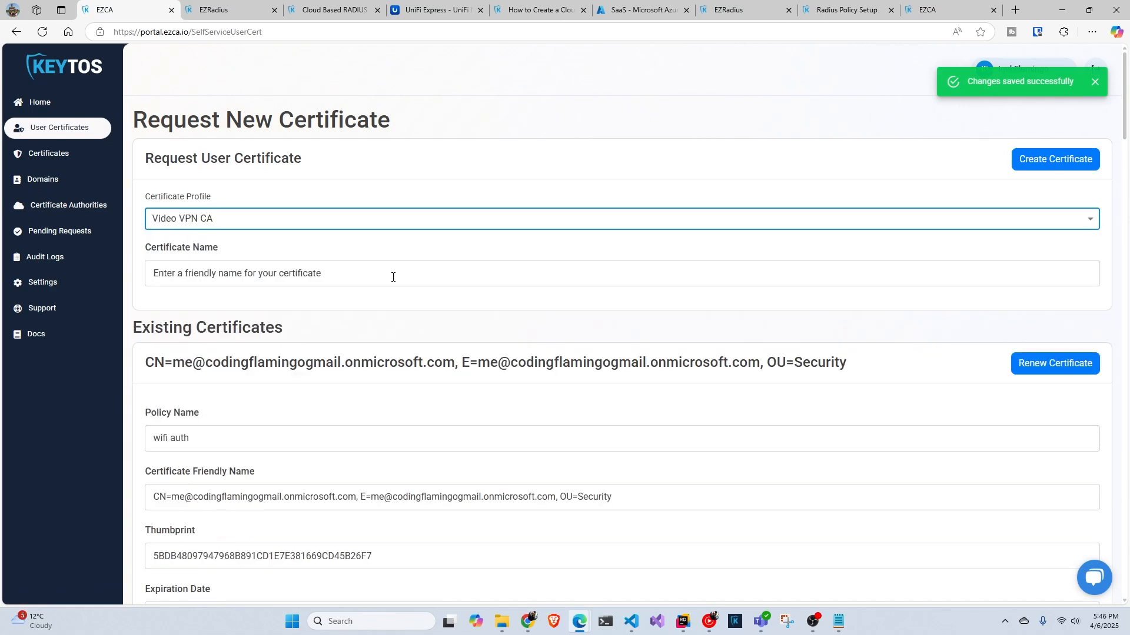
{"action": "left_click", "coordinate": [1031, 162]}
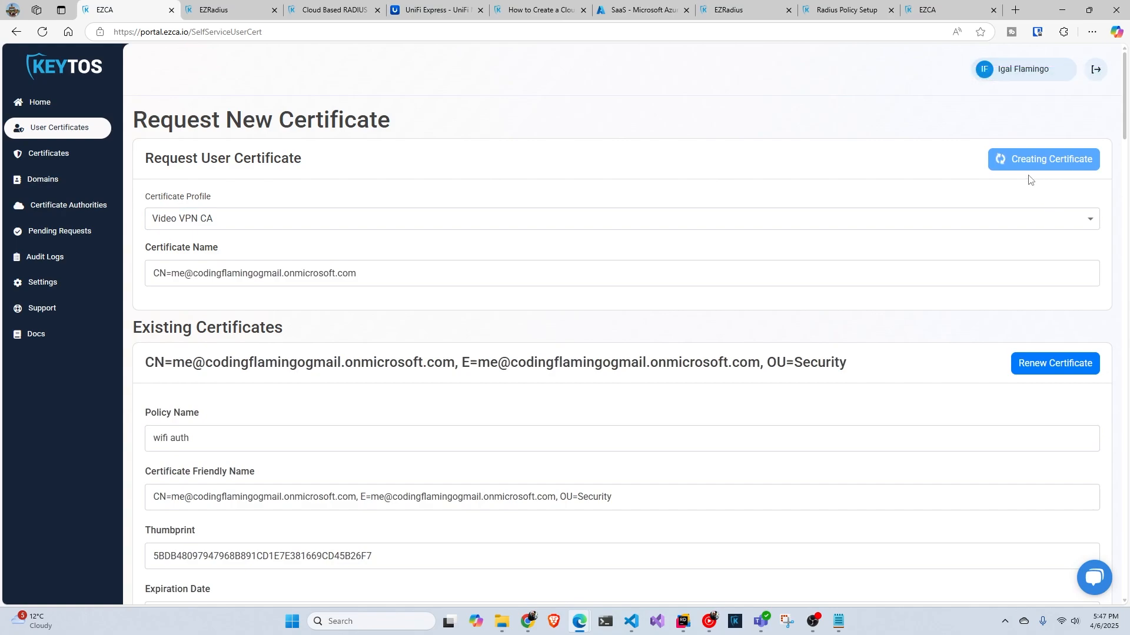
Step: Download the new full certificate as a .pfx file and save it in the Downloads folder
{"action": "scroll", "coordinate": [770, 245], "scroll_direction": "down", "scroll_amount": 10}
{"action": "scroll", "coordinate": [911, 483], "scroll_direction": "down", "scroll_amount": 3}
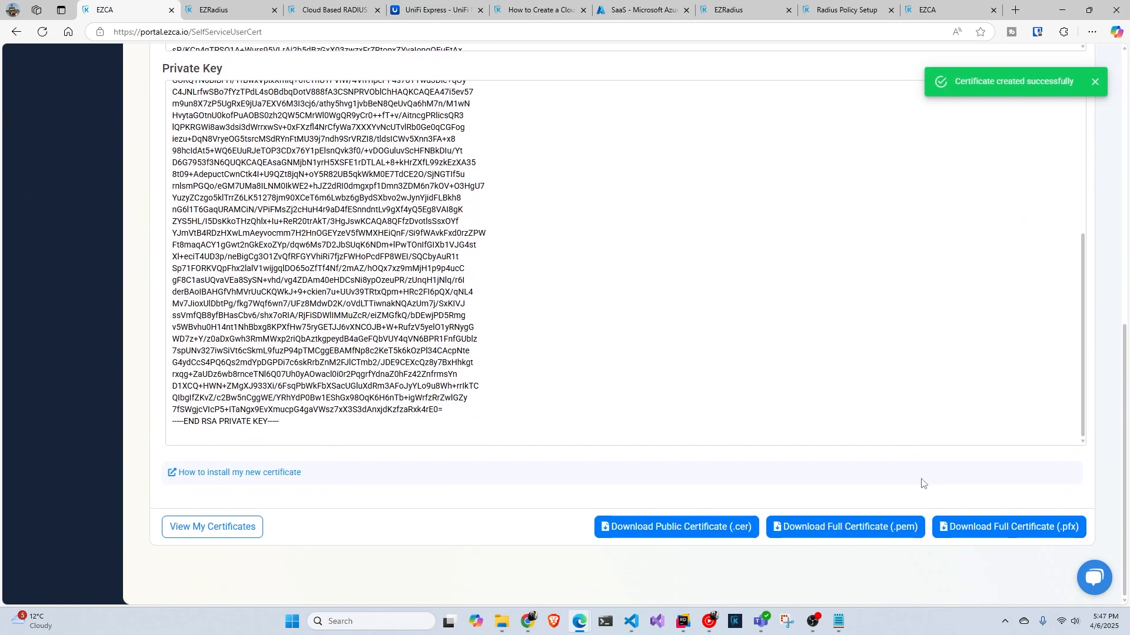
{"action": "left_click", "coordinate": [1000, 528]}
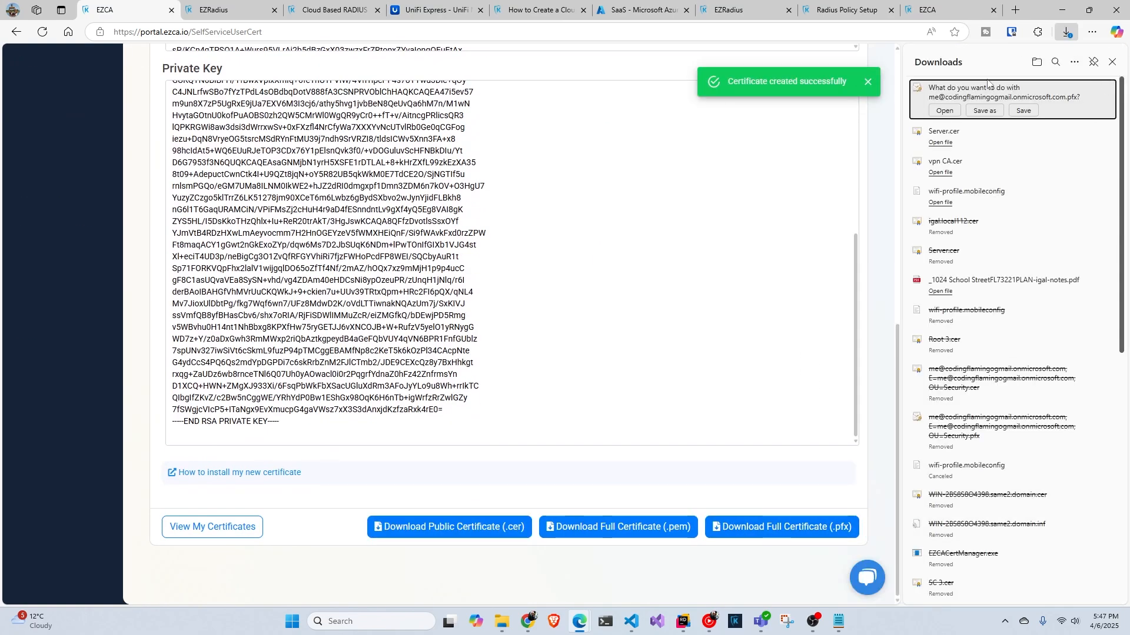
{"action": "left_click", "coordinate": [985, 111]}
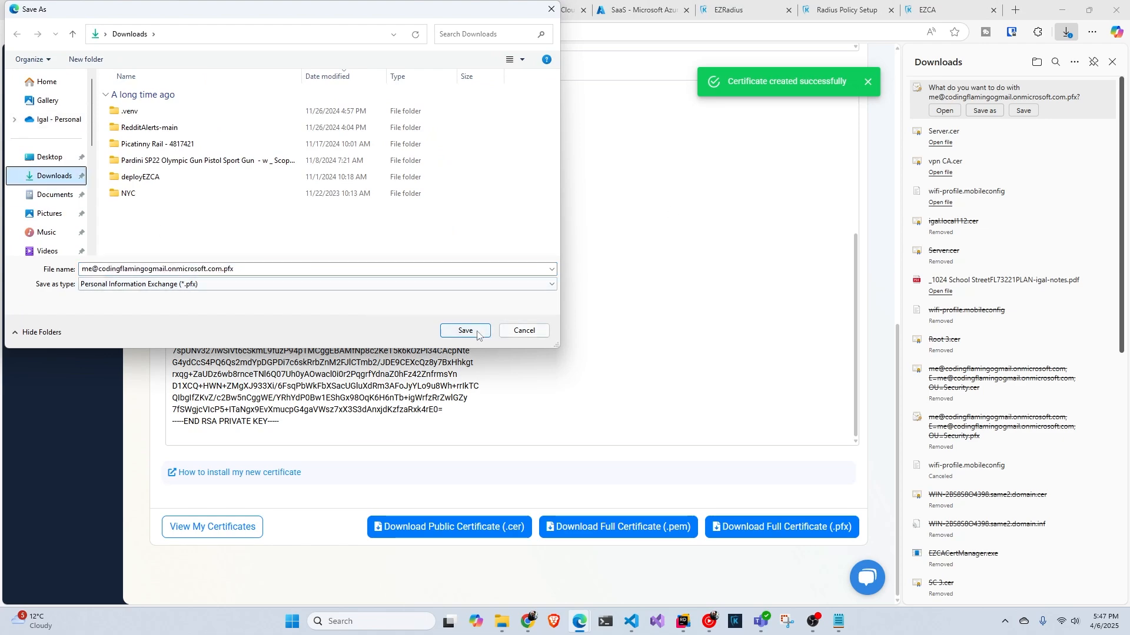
{"action": "left_click", "coordinate": [465, 330]}
Step: Import the downloaded .pfx certificate for the current user, with the certificate store selected automatically
{"action": "left_click", "coordinate": [969, 105]}
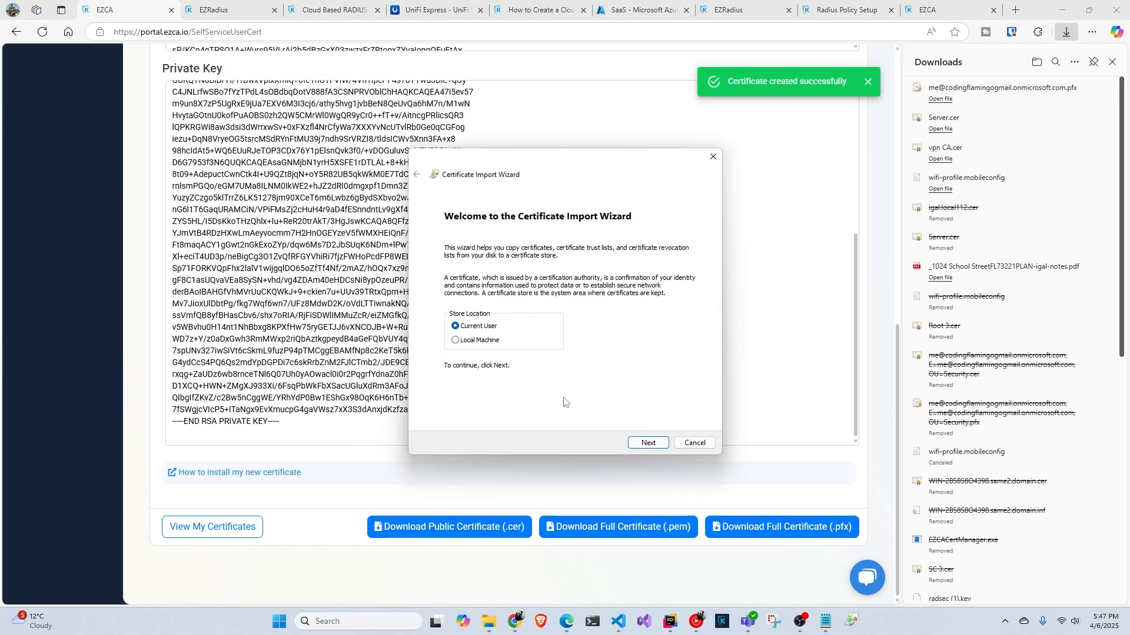
{"action": "left_click", "coordinate": [644, 443]}
{"action": "left_click", "coordinate": [645, 444]}
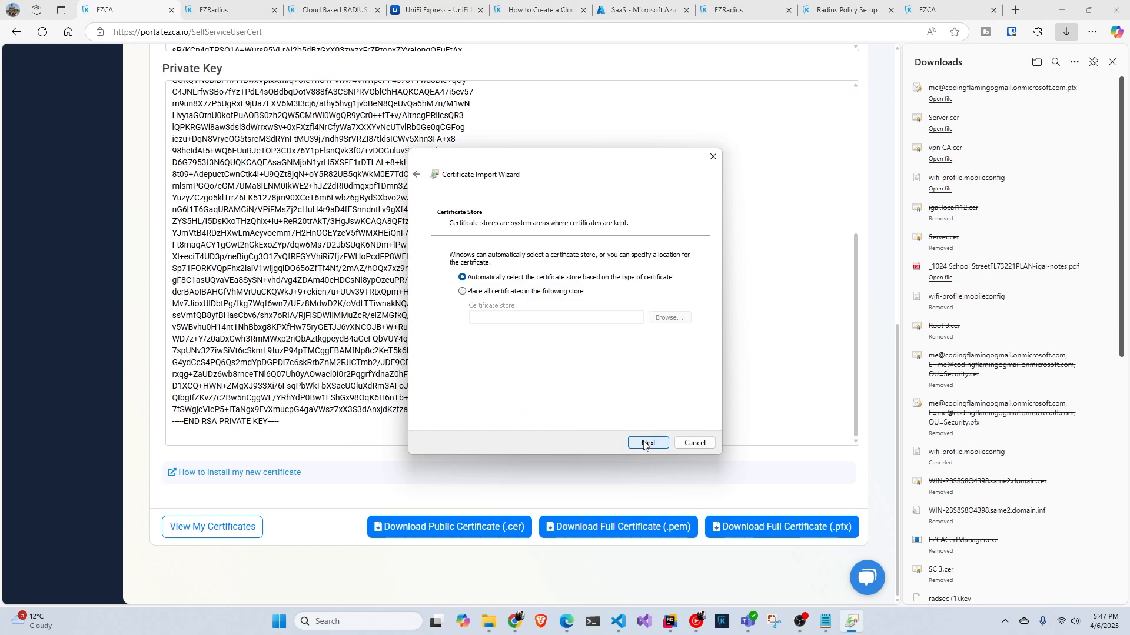
{"action": "left_click", "coordinate": [644, 444]}
{"action": "left_click", "coordinate": [645, 444]}
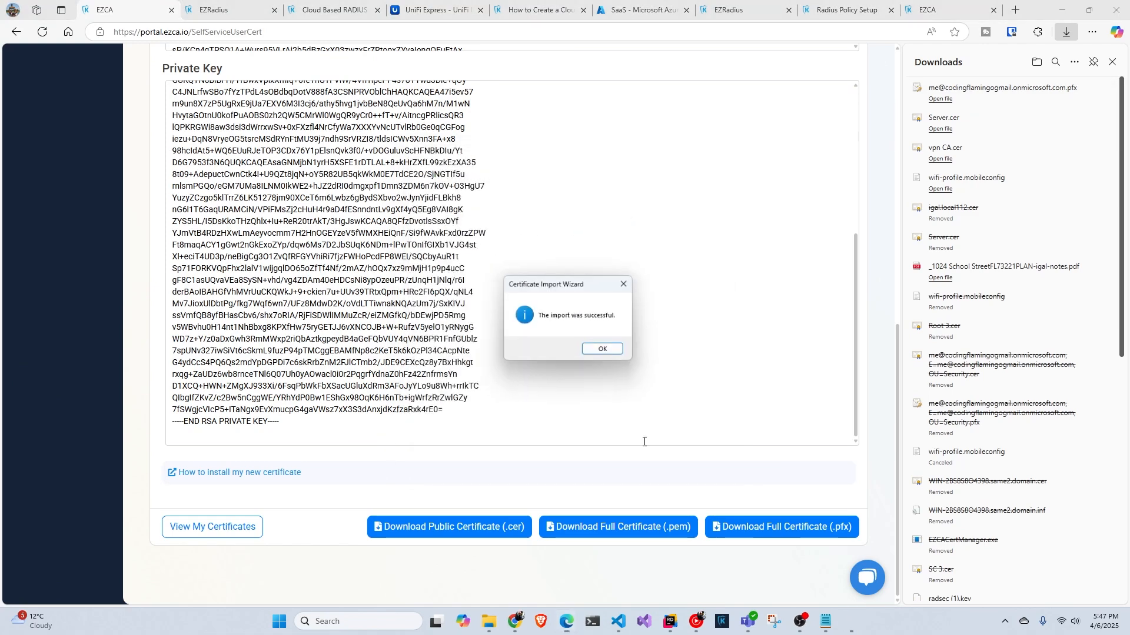
{"action": "left_click", "coordinate": [606, 352]}
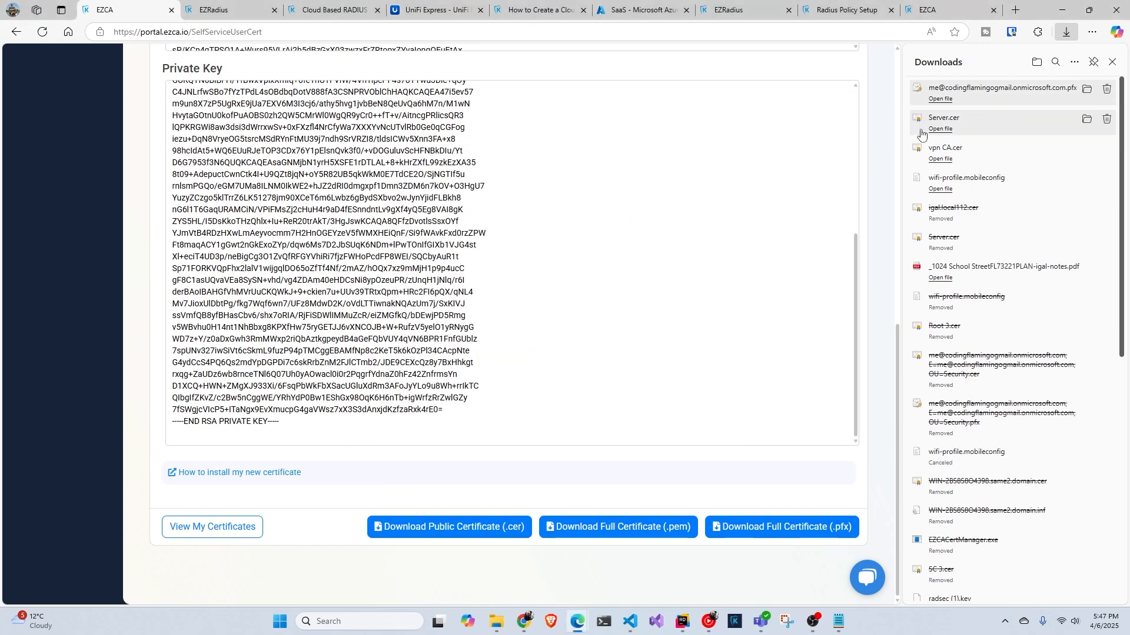
Step: Download the public certificate (.cer) of the new user certificate and open it
{"action": "left_click", "coordinate": [477, 528]}
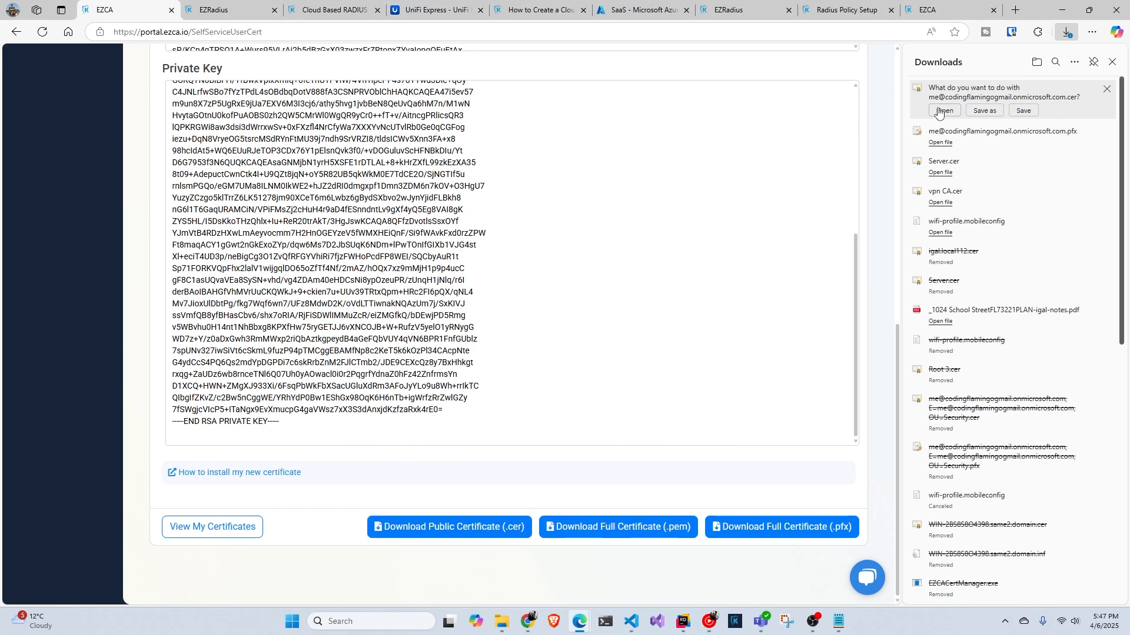
{"action": "left_click", "coordinate": [941, 111]}
{"action": "left_click", "coordinate": [603, 328]}
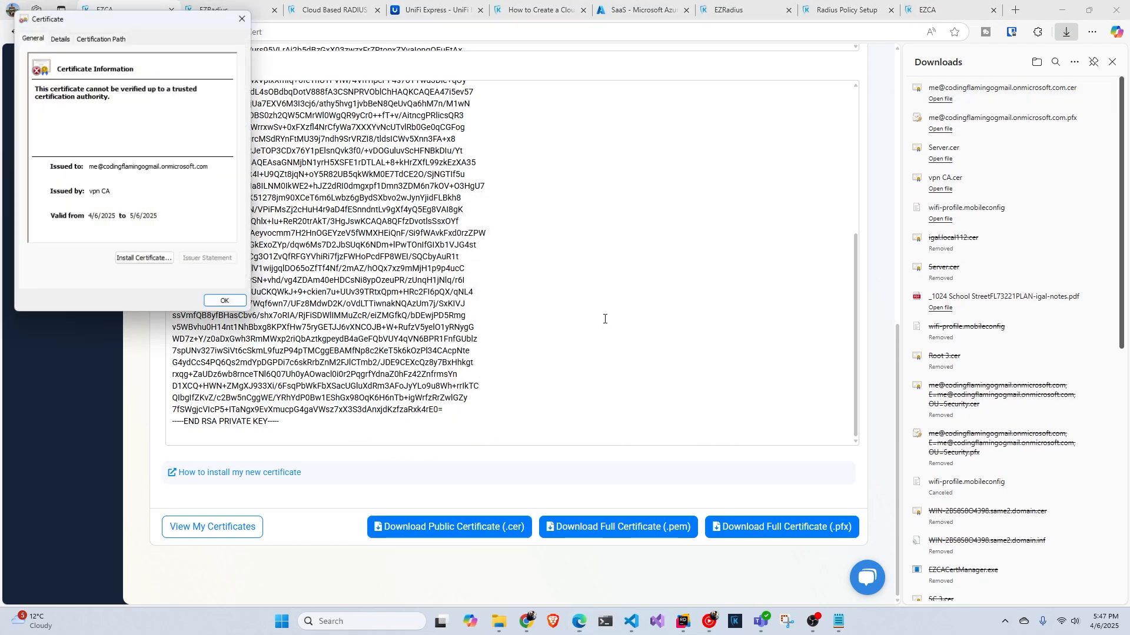
{"action": "left_click_drag", "start_coordinate": [52, 15], "coordinate": [199, 88]}
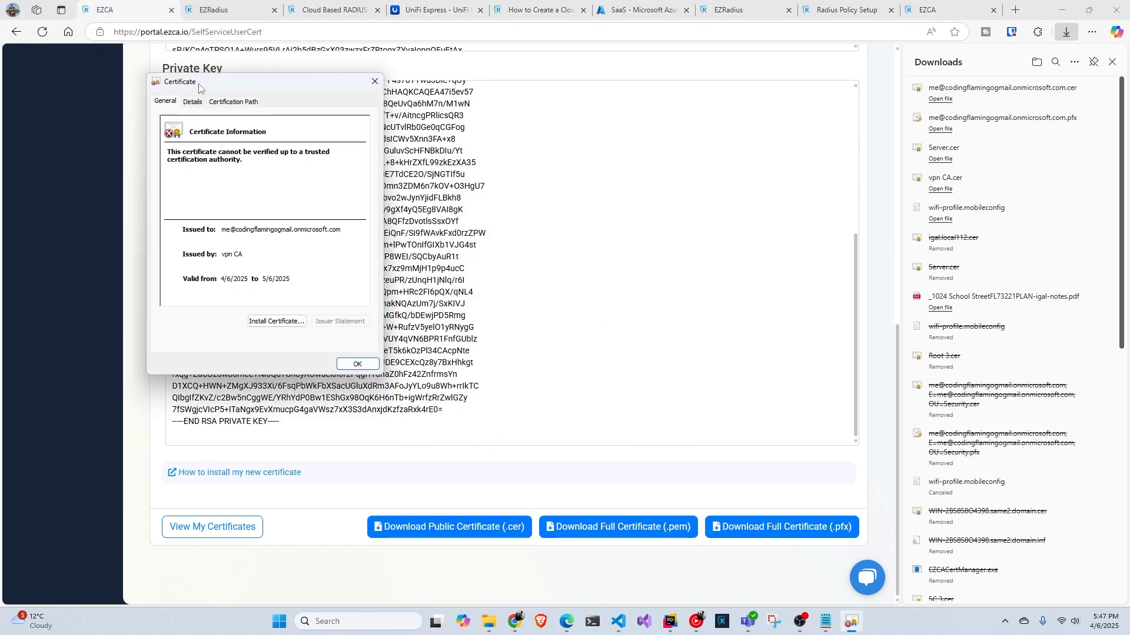
Step: Open the vpn CA root certificate from the user certificate's certification path and look through its details
{"action": "left_click", "coordinate": [240, 103]}
{"action": "left_click", "coordinate": [190, 131]}
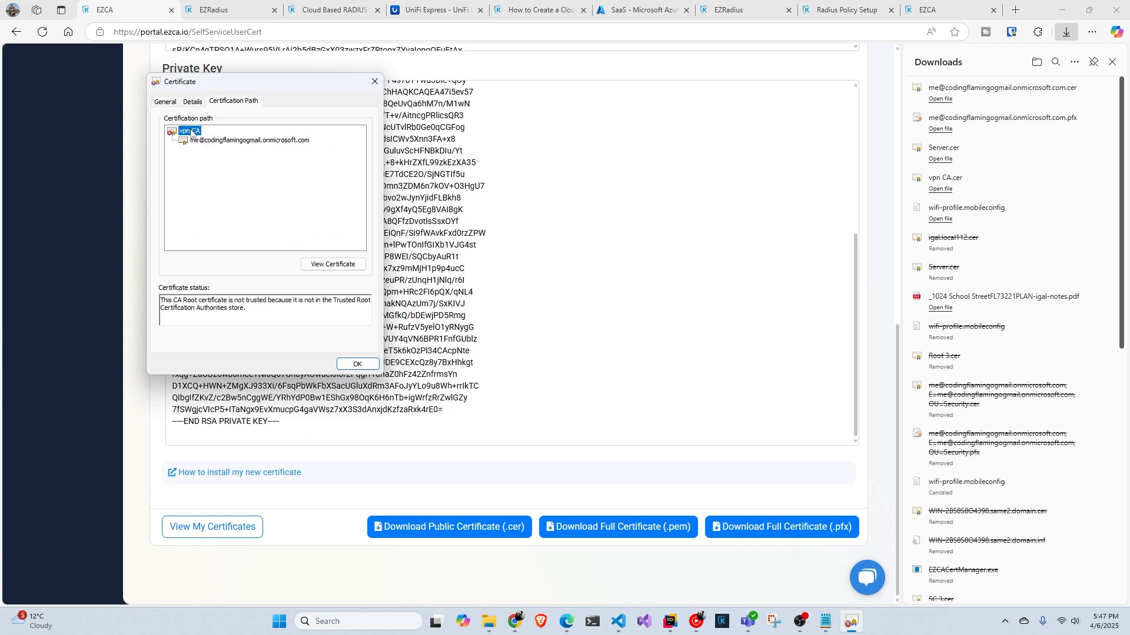
{"action": "double_click", "coordinate": [190, 132]}
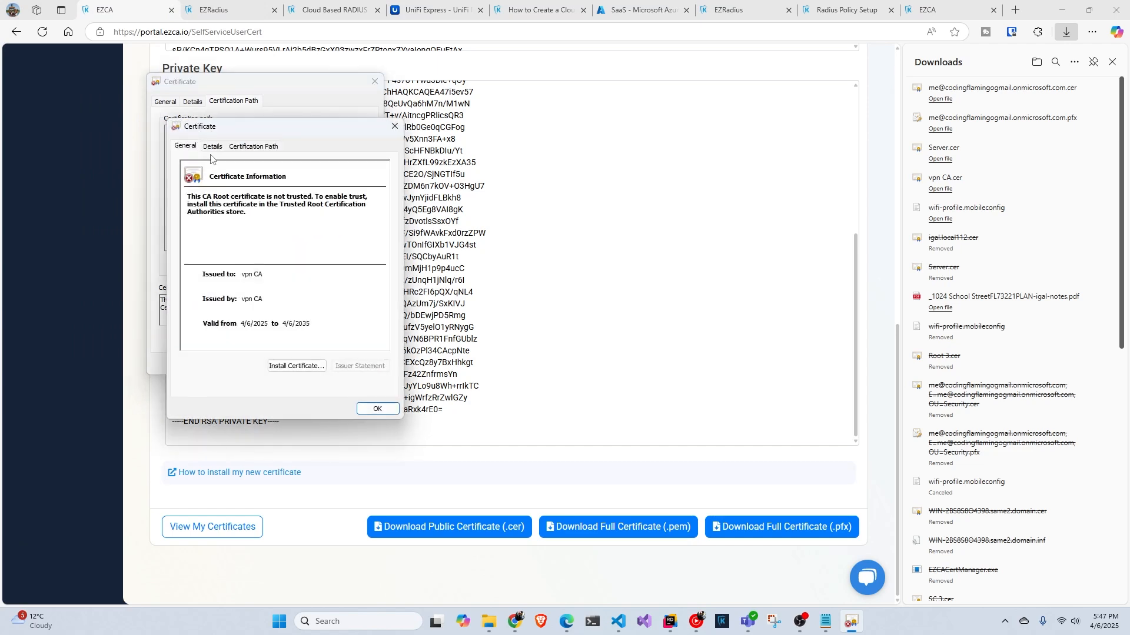
{"action": "left_click", "coordinate": [213, 149]}
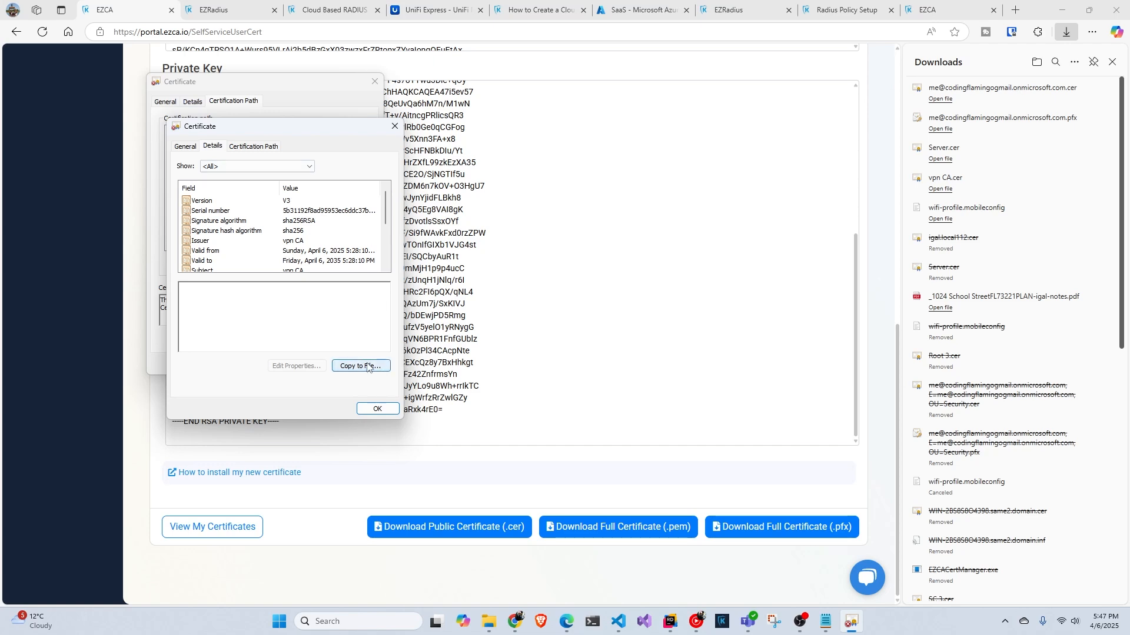
{"action": "left_click", "coordinate": [242, 147]}
{"action": "left_click", "coordinate": [187, 147]}
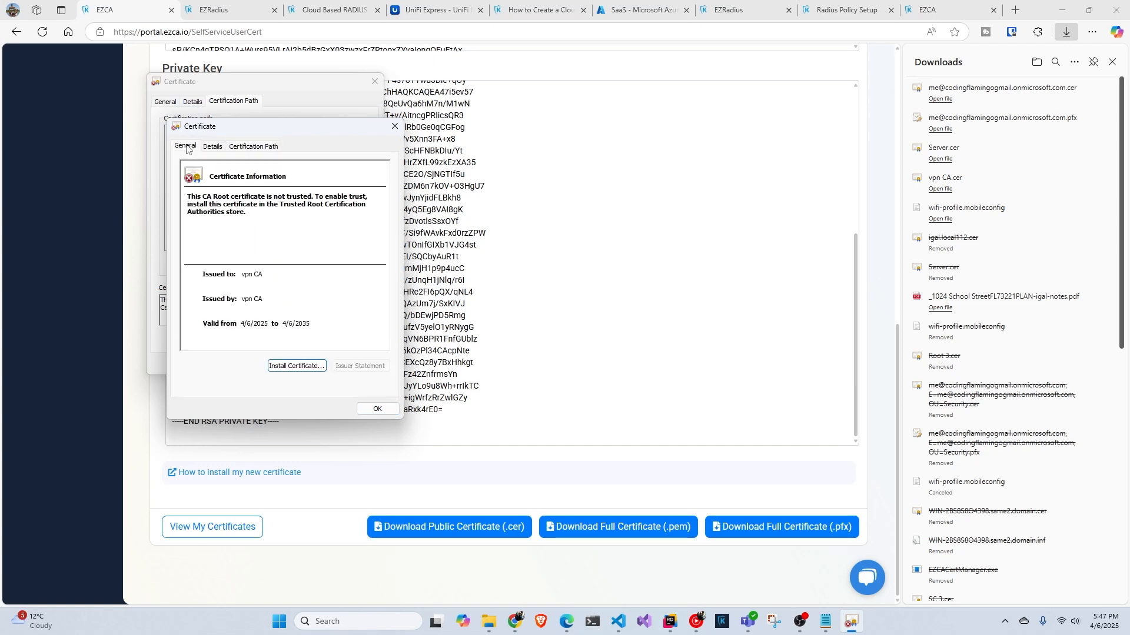
Step: Install the vpn CA root certificate for the current user in the Trusted Root Certification Authorities store, accepting the security warning
{"action": "left_click", "coordinate": [300, 366]}
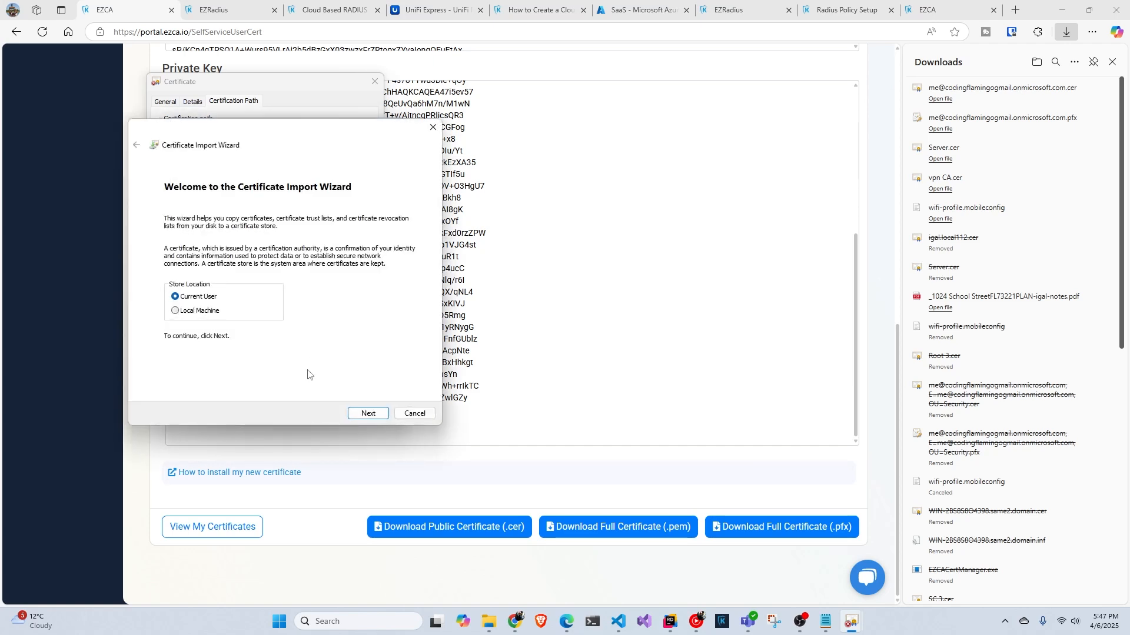
{"action": "left_click", "coordinate": [377, 413]}
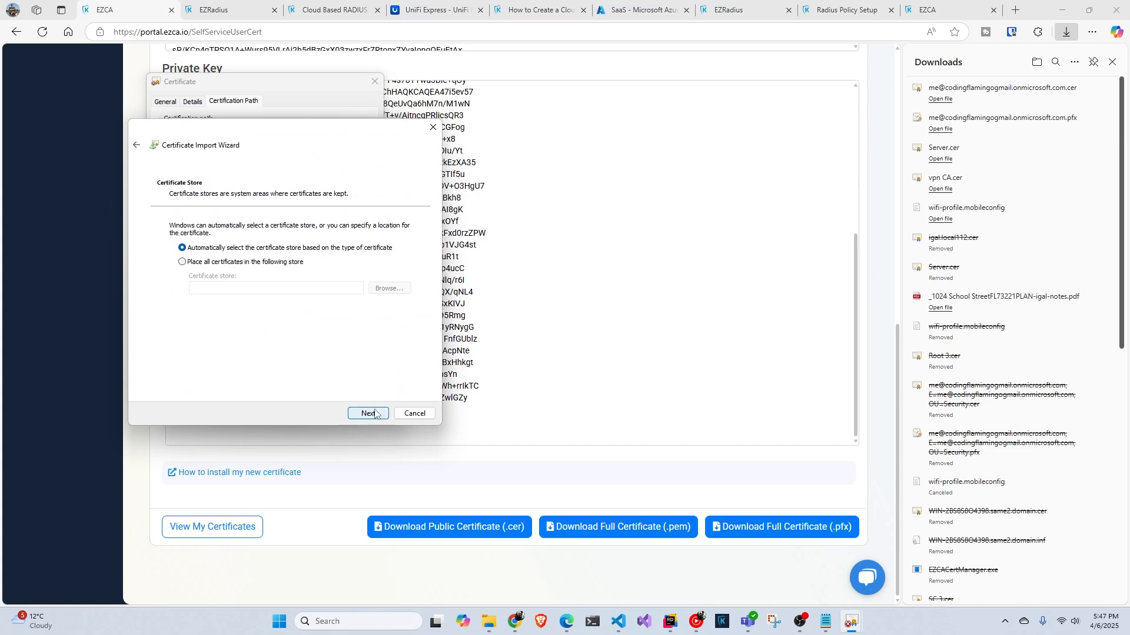
{"action": "left_click", "coordinate": [298, 264]}
{"action": "left_click", "coordinate": [385, 289]}
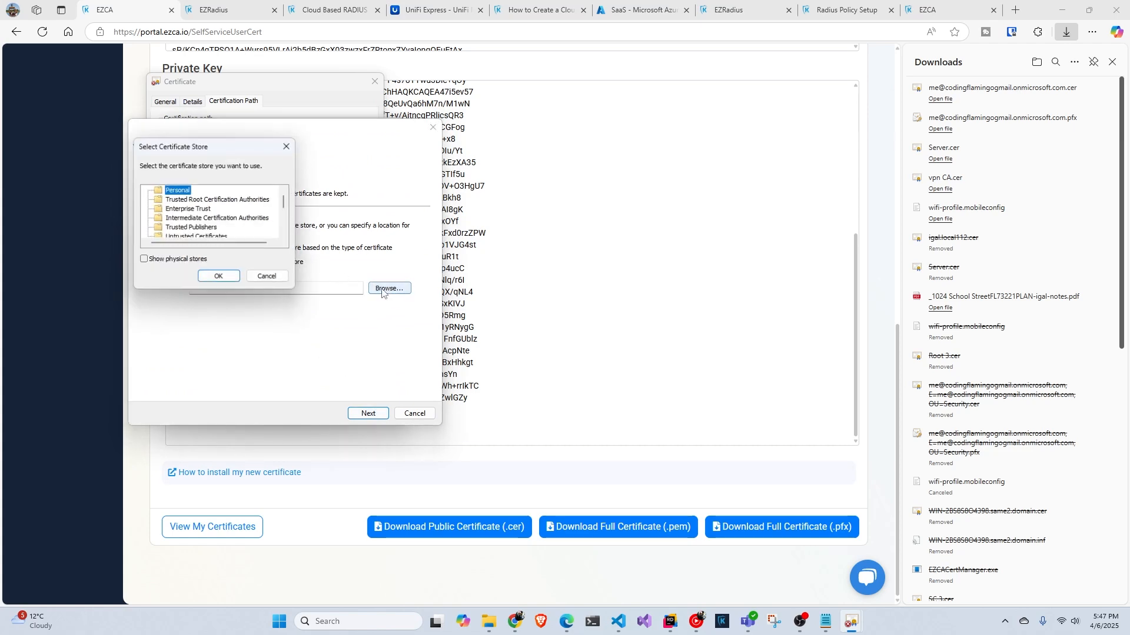
{"action": "left_click", "coordinate": [225, 201]}
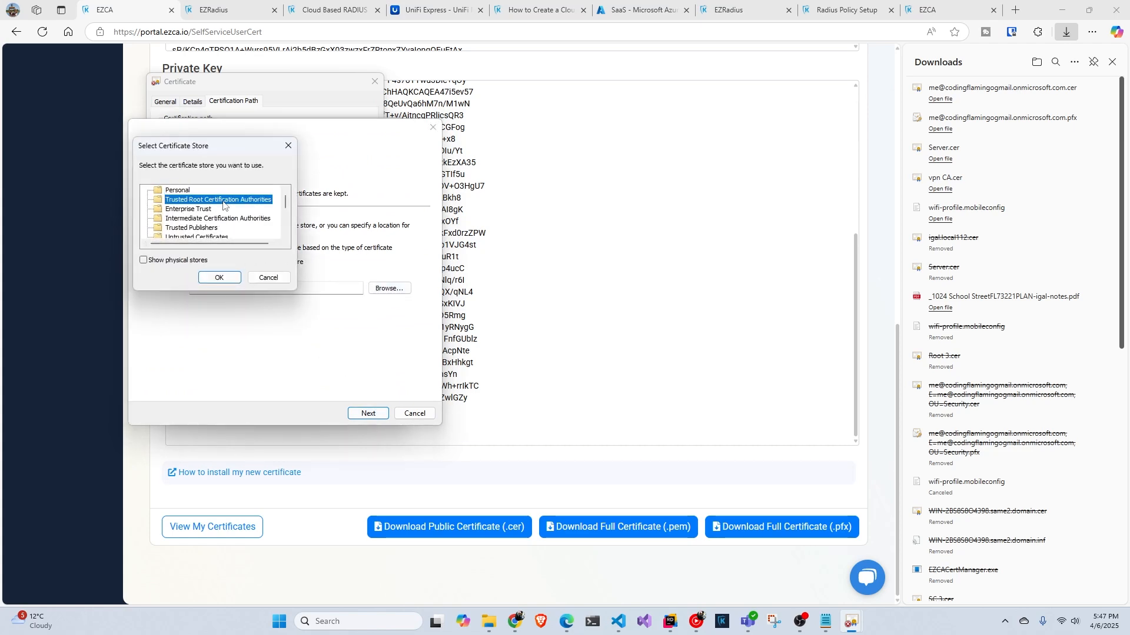
{"action": "left_click", "coordinate": [226, 279]}
{"action": "left_click", "coordinate": [367, 413]}
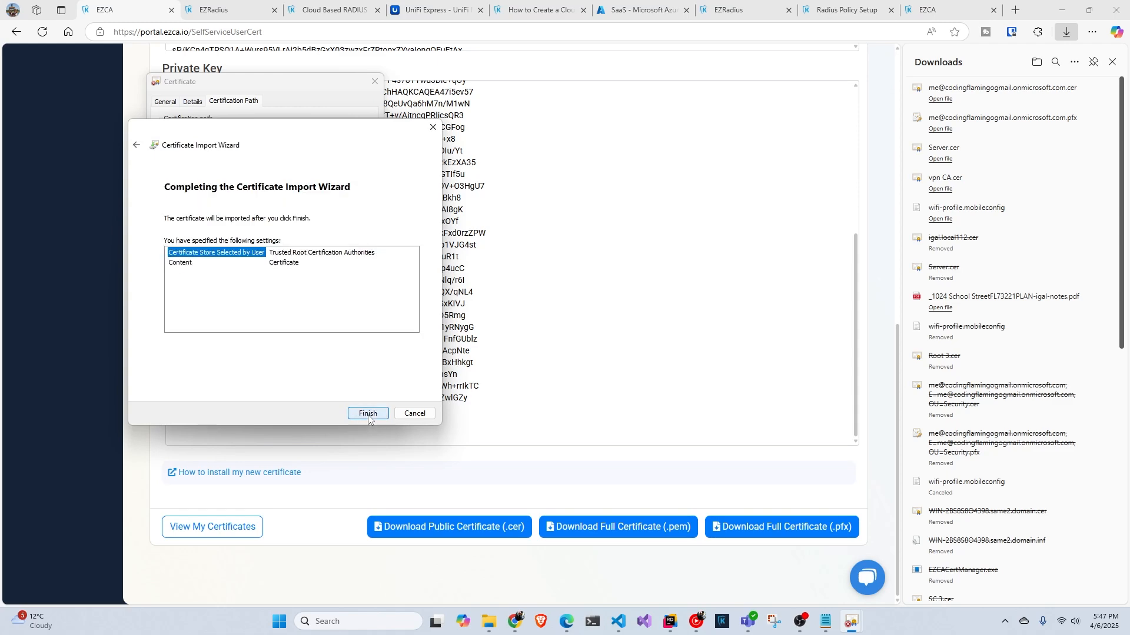
{"action": "left_click", "coordinate": [369, 414]}
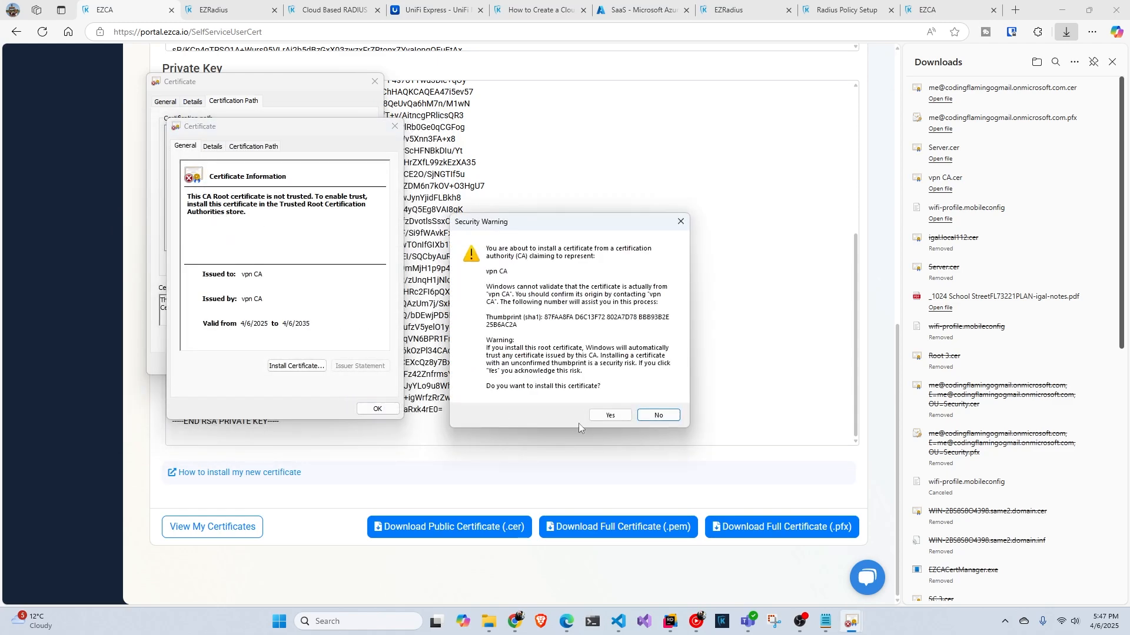
{"action": "left_click", "coordinate": [602, 418]}
{"action": "left_click", "coordinate": [601, 351]}
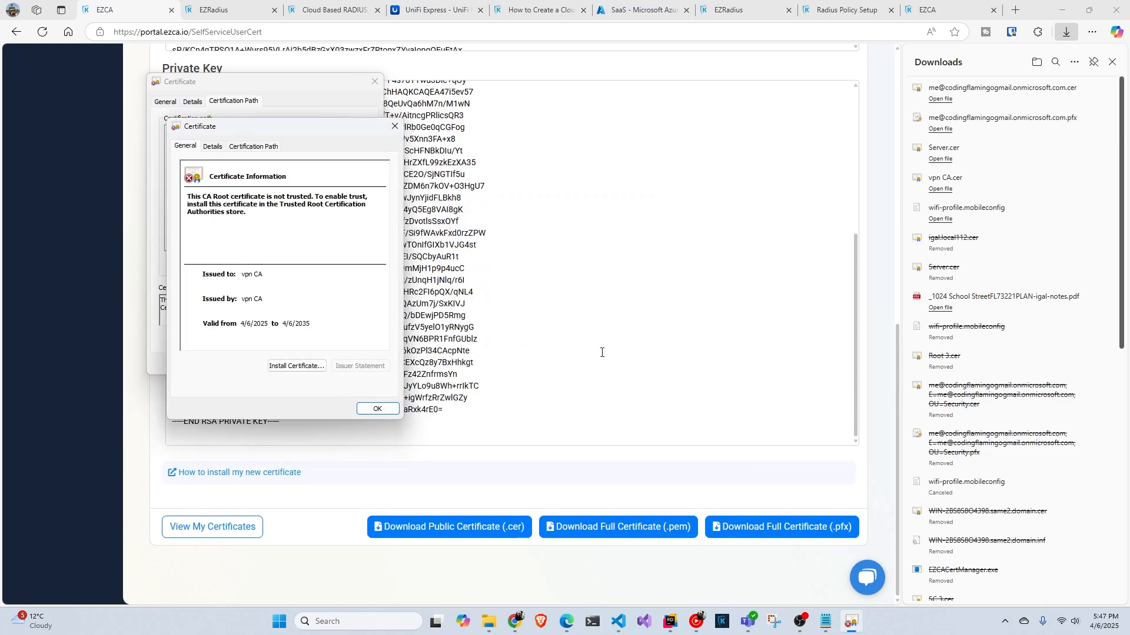
{"action": "left_click", "coordinate": [378, 409]}
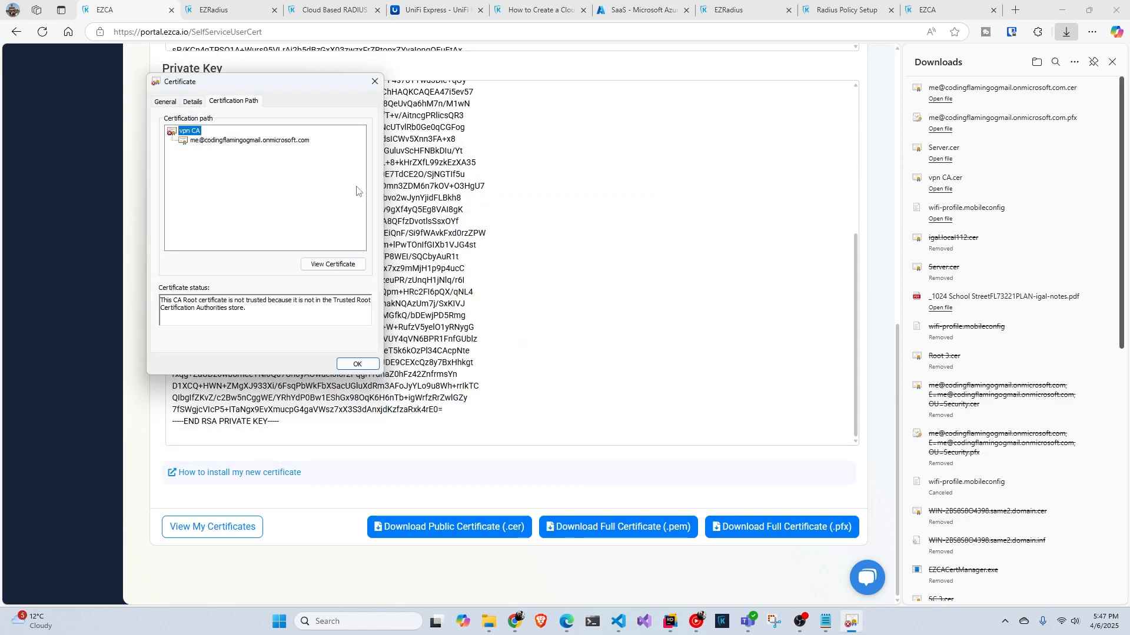
{"action": "left_click", "coordinate": [375, 81]}
Step: Reopen the downloaded user certificate (.cer) and check its certification path and status
{"action": "left_click", "coordinate": [940, 99]}
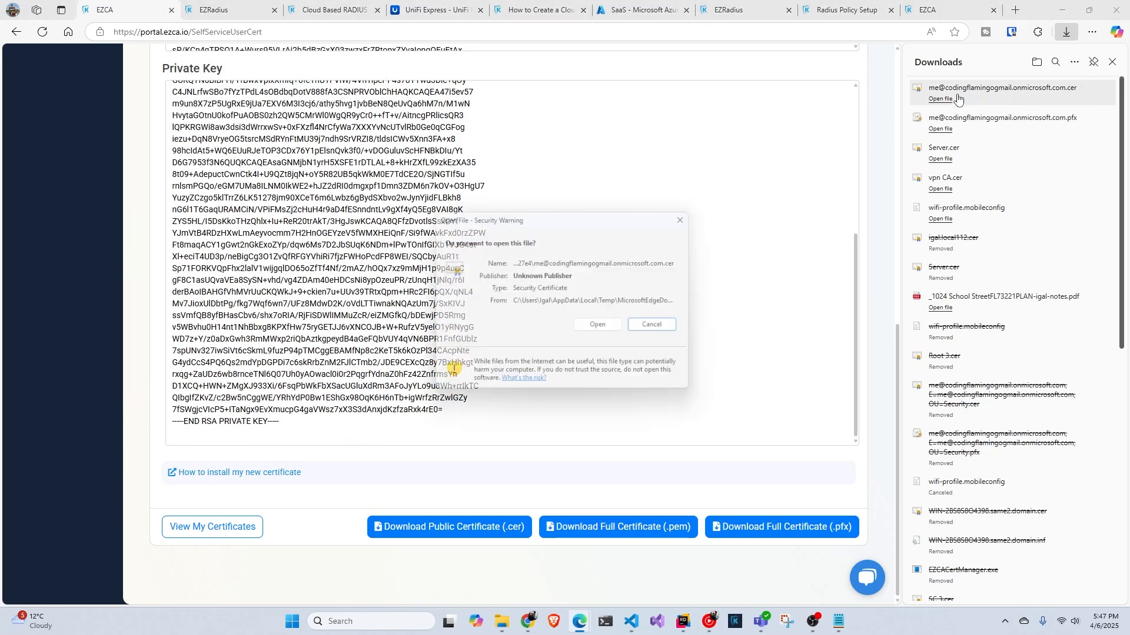
{"action": "left_click", "coordinate": [587, 325]}
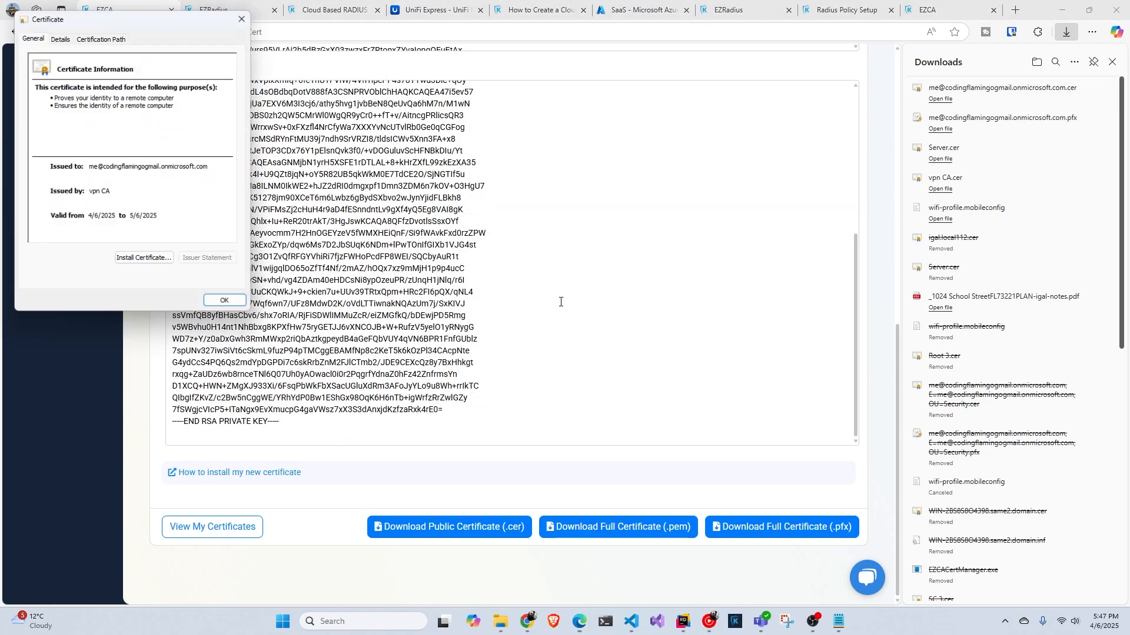
{"action": "left_click", "coordinate": [99, 38]}
Step: Look up the vpn CA certificate among the current user's Trusted Root Certification Authorities in certmgr and inspect it
{"action": "left_click", "coordinate": [339, 622]}
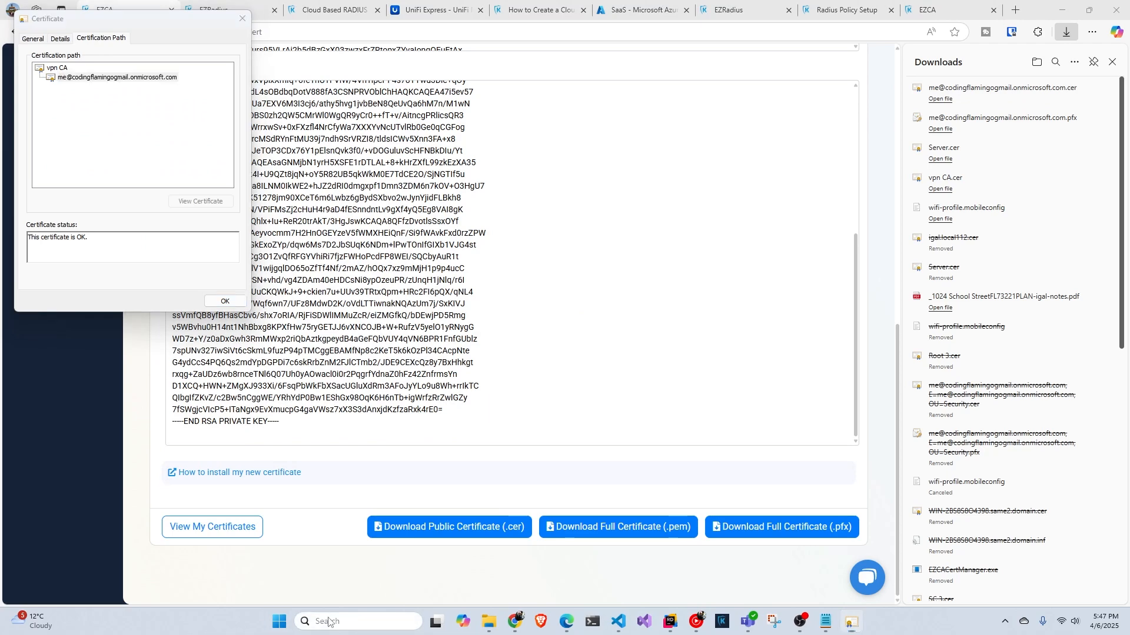
{"action": "left_click", "coordinate": [376, 275]}
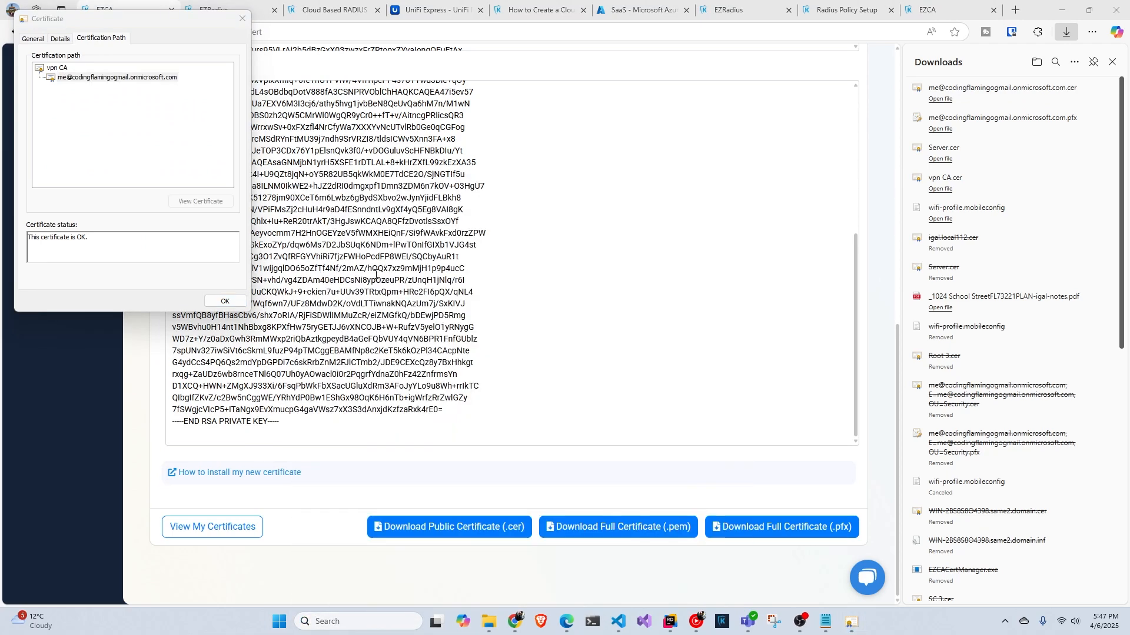
{"action": "double_click", "coordinate": [70, 79]}
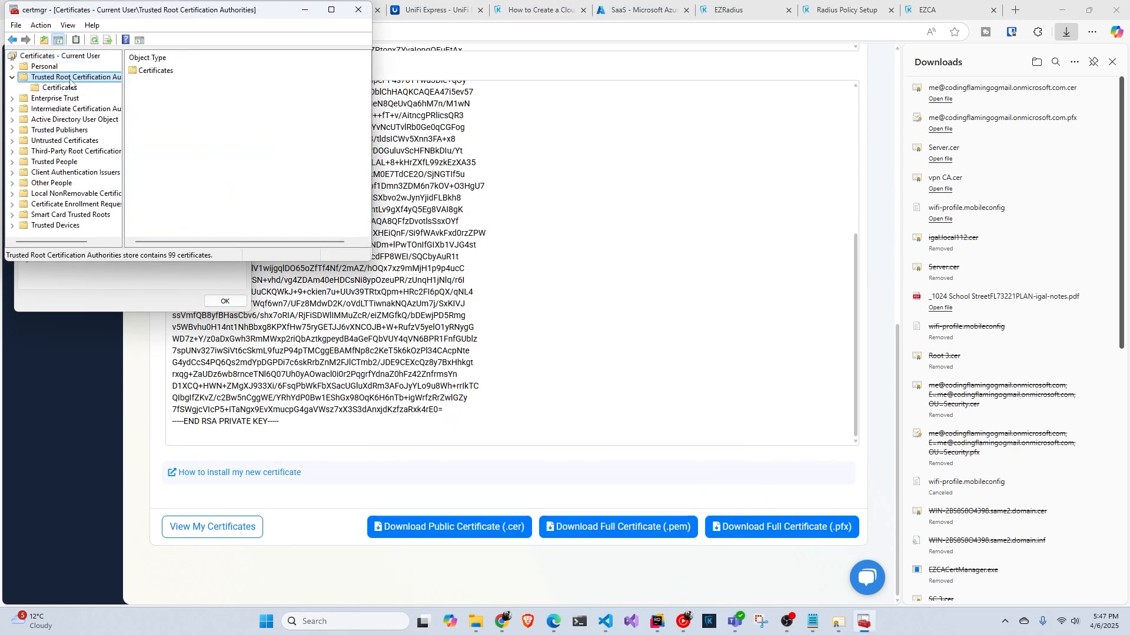
{"action": "double_click", "coordinate": [155, 71]}
{"action": "left_click", "coordinate": [160, 93]}
{"action": "key", "text": "v"}
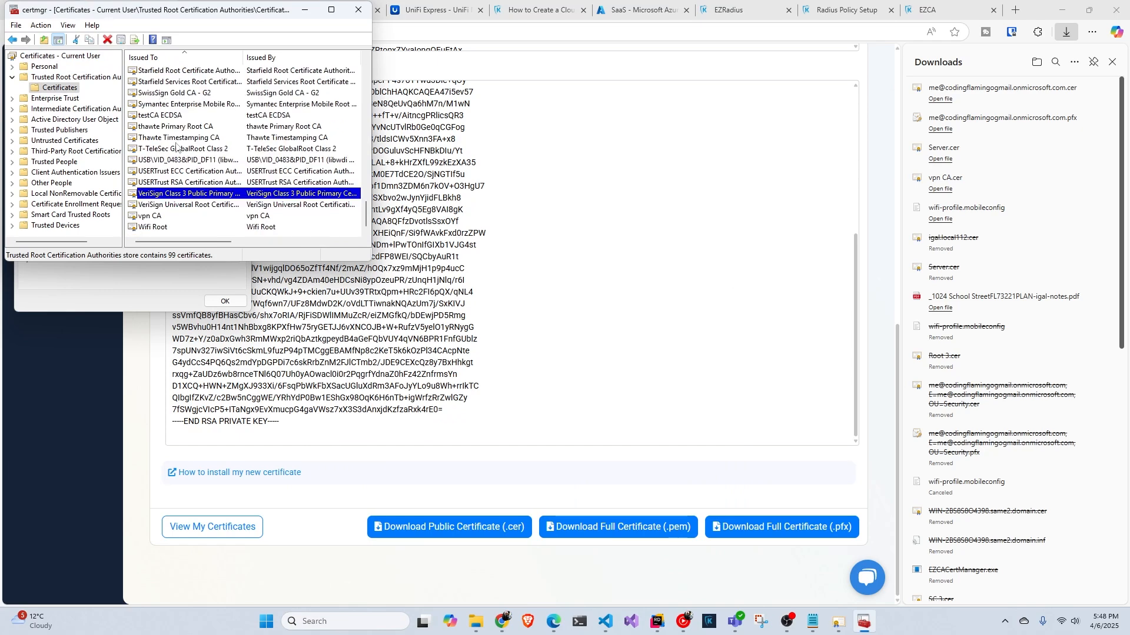
{"action": "left_click", "coordinate": [180, 218]}
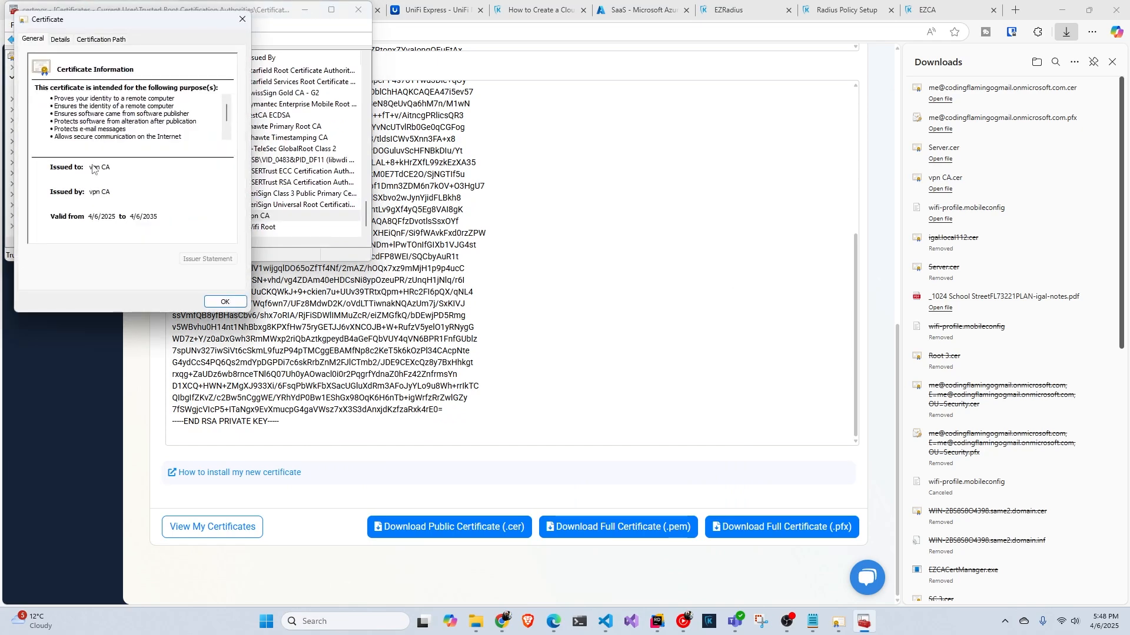
{"action": "left_click", "coordinate": [243, 19]}
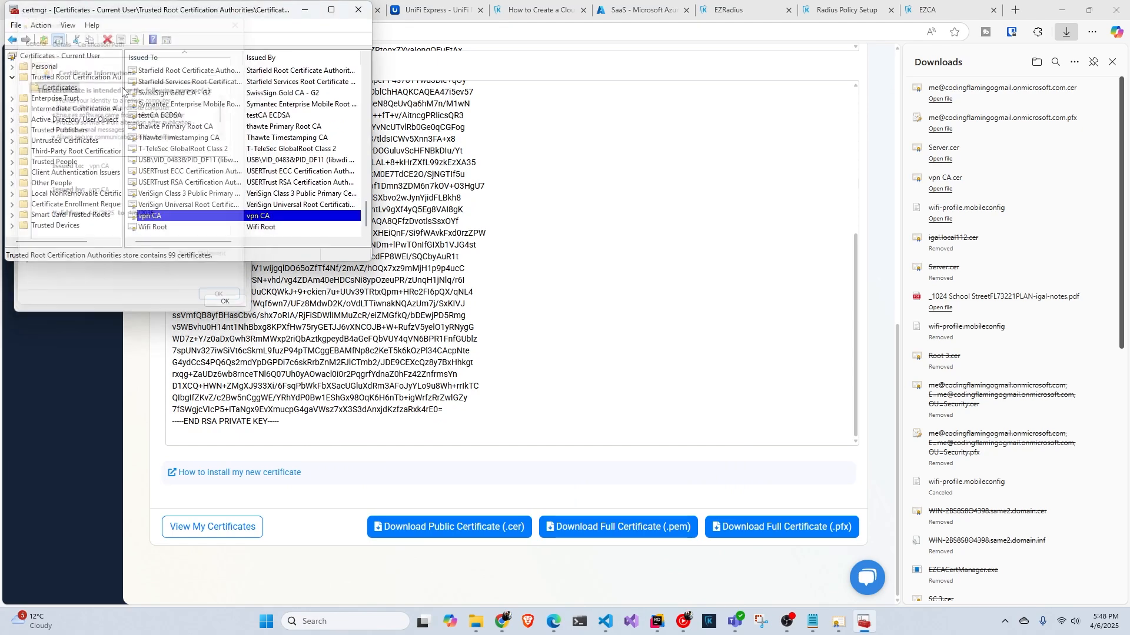
{"action": "left_click", "coordinate": [356, 10]}
Step: Examine the user certificate's details, comparing the common name in its subject with the RFC822 name in Subject Alternative Name
{"action": "left_click", "coordinate": [60, 39]}
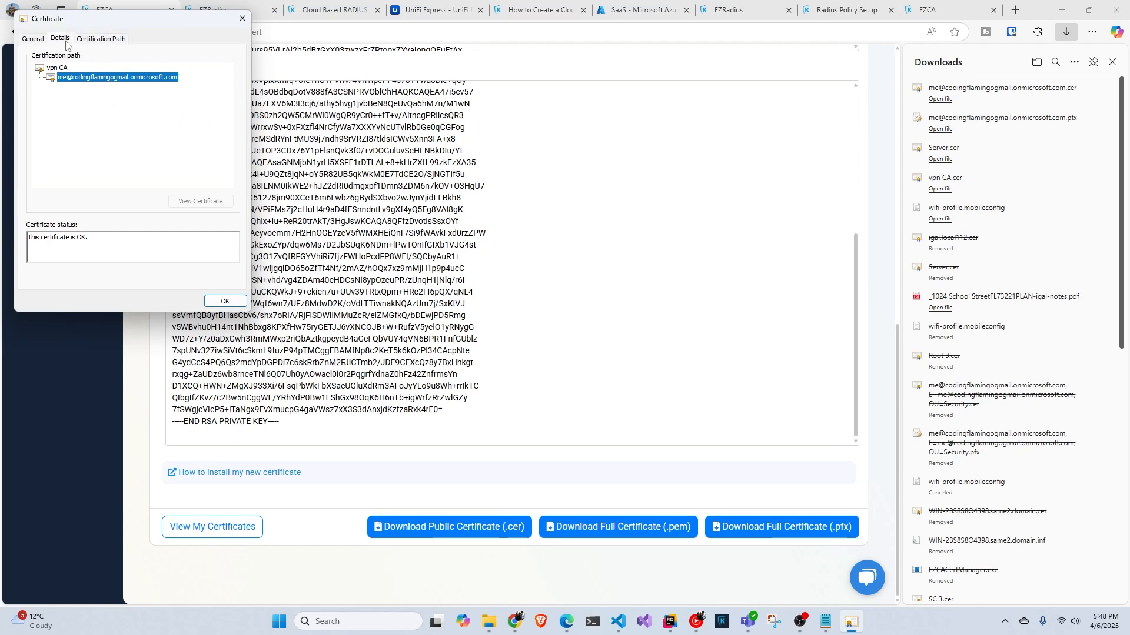
{"action": "left_click_drag", "start_coordinate": [148, 25], "coordinate": [350, 50]}
{"action": "scroll", "coordinate": [301, 159], "scroll_direction": "down", "scroll_amount": 1}
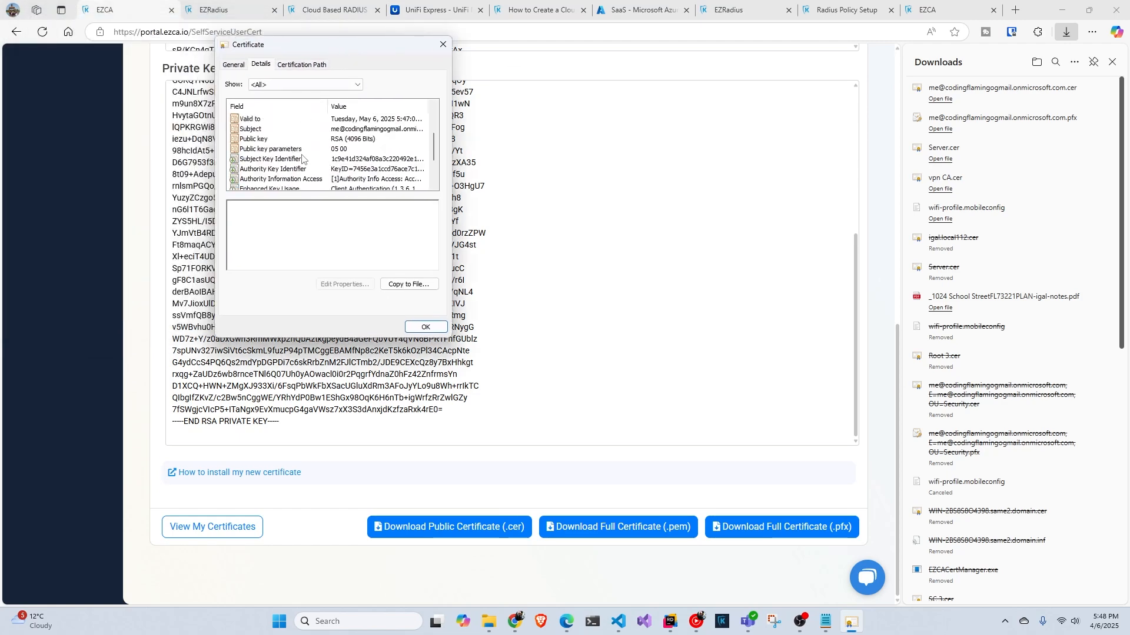
{"action": "left_click", "coordinate": [291, 160]}
{"action": "left_click_drag", "start_coordinate": [365, 206], "coordinate": [245, 213]}
{"action": "scroll", "coordinate": [303, 160], "scroll_direction": "down", "scroll_amount": 2}
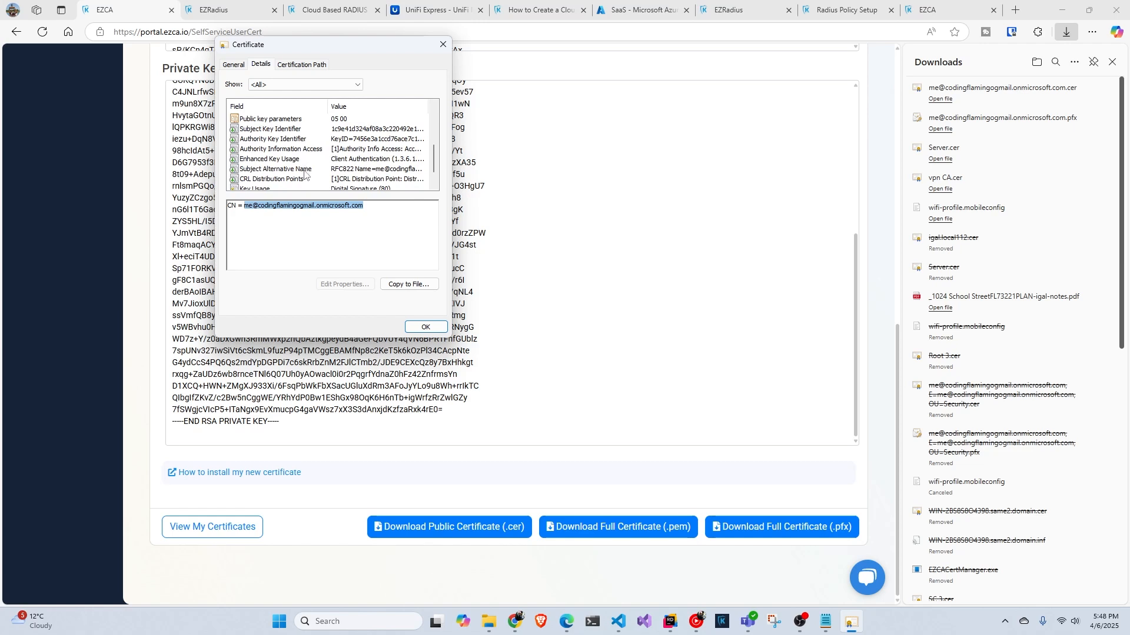
{"action": "left_click", "coordinate": [306, 170]}
{"action": "left_click_drag", "start_coordinate": [397, 208], "coordinate": [263, 210]}
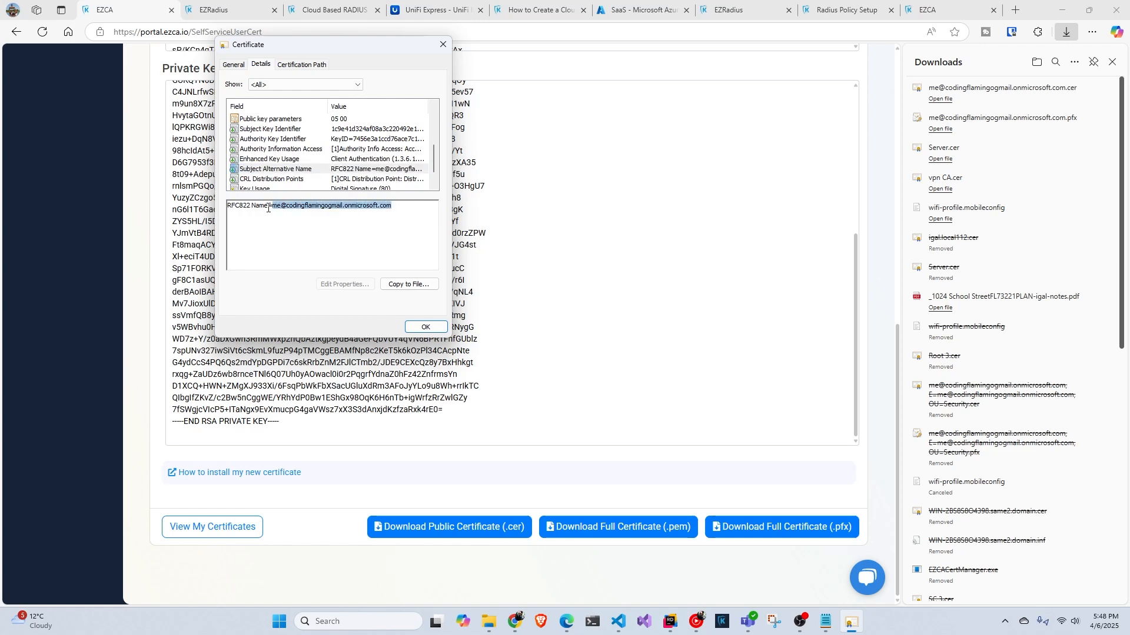
{"action": "left_click", "coordinate": [253, 206]}
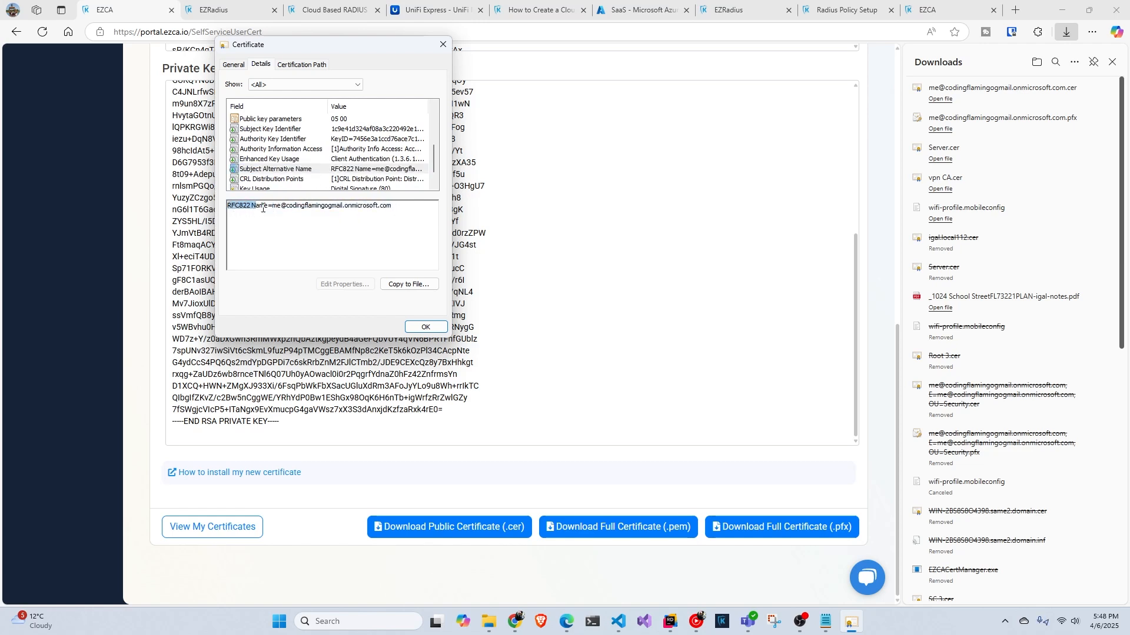
{"action": "left_click_drag", "start_coordinate": [272, 206], "coordinate": [387, 212]}
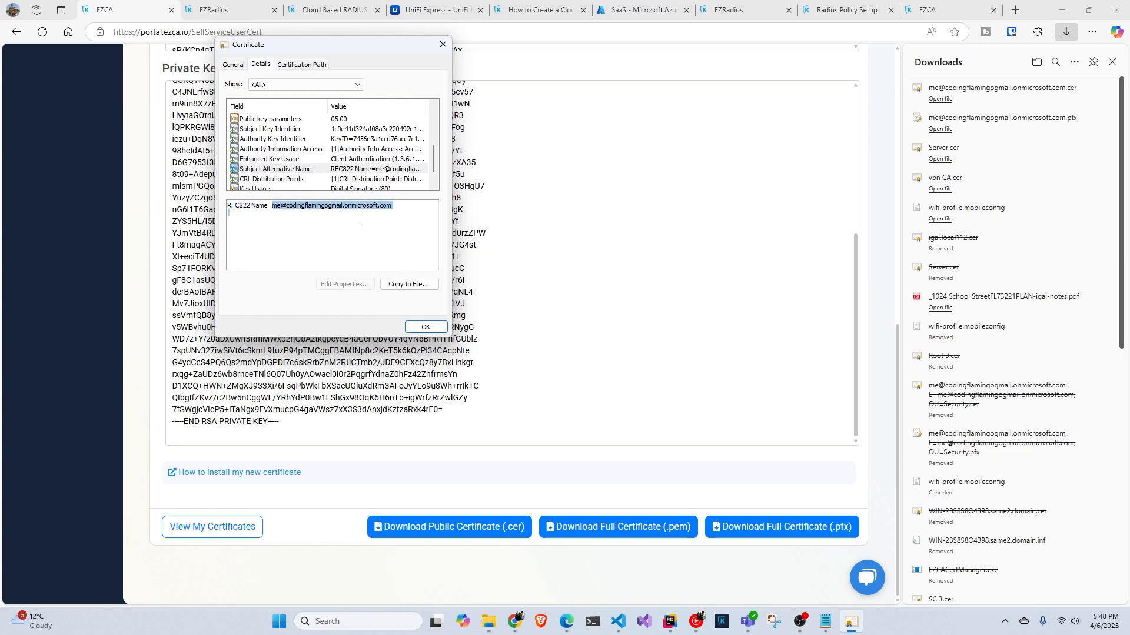
{"action": "left_click", "coordinate": [288, 233]}
{"action": "left_click_drag", "start_coordinate": [396, 206], "coordinate": [228, 210]}
{"action": "key", "text": "Escape"}
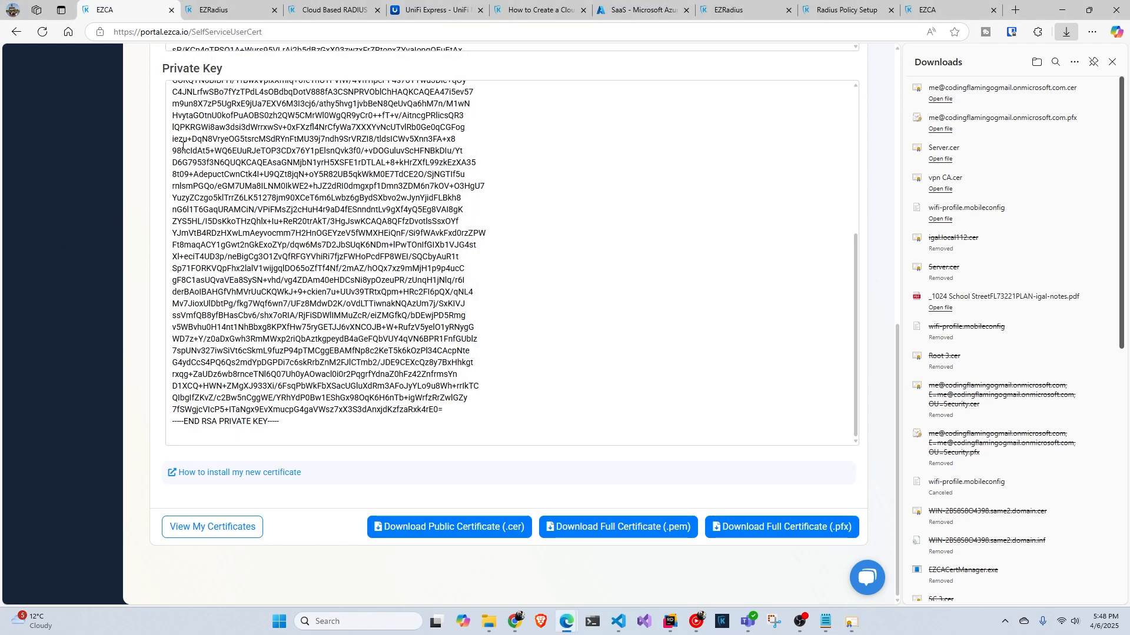
Step: Go to the Microsoft Intune admin center at aka.ms/intune
{"action": "double_click", "coordinate": [187, 32]}
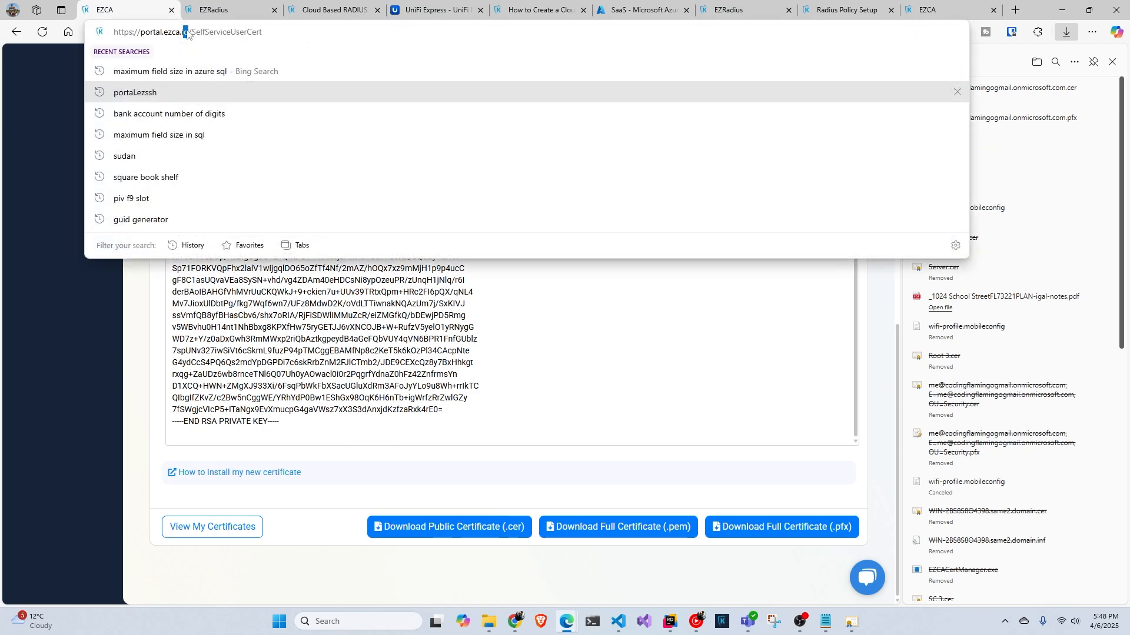
{"action": "triple_click", "coordinate": [188, 32]}
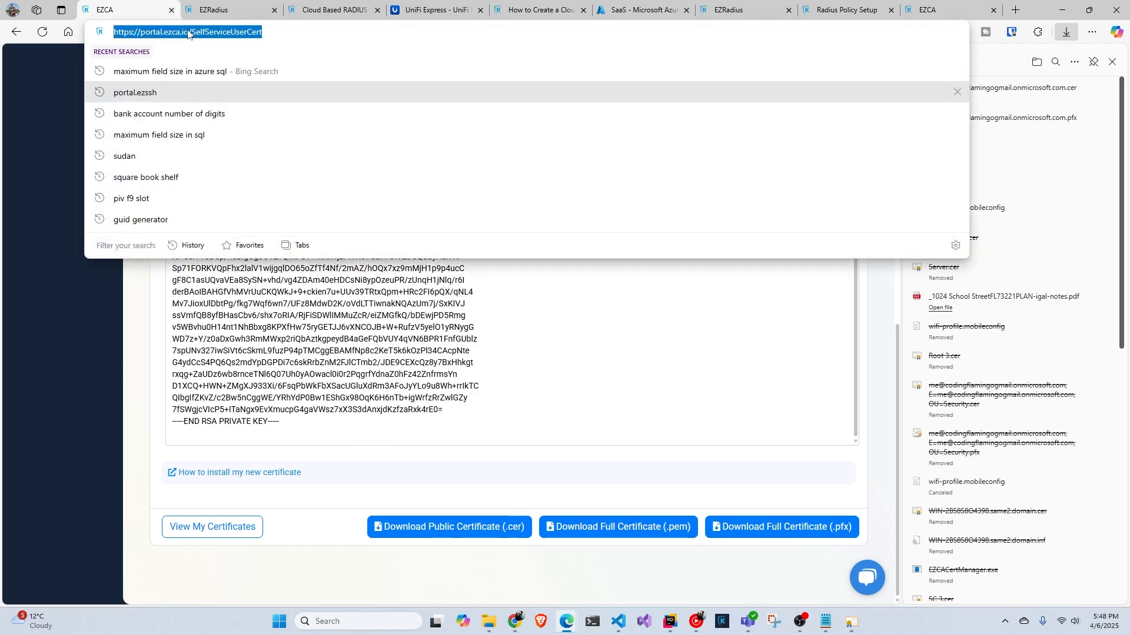
{"action": "left_click", "coordinate": [527, 426]}
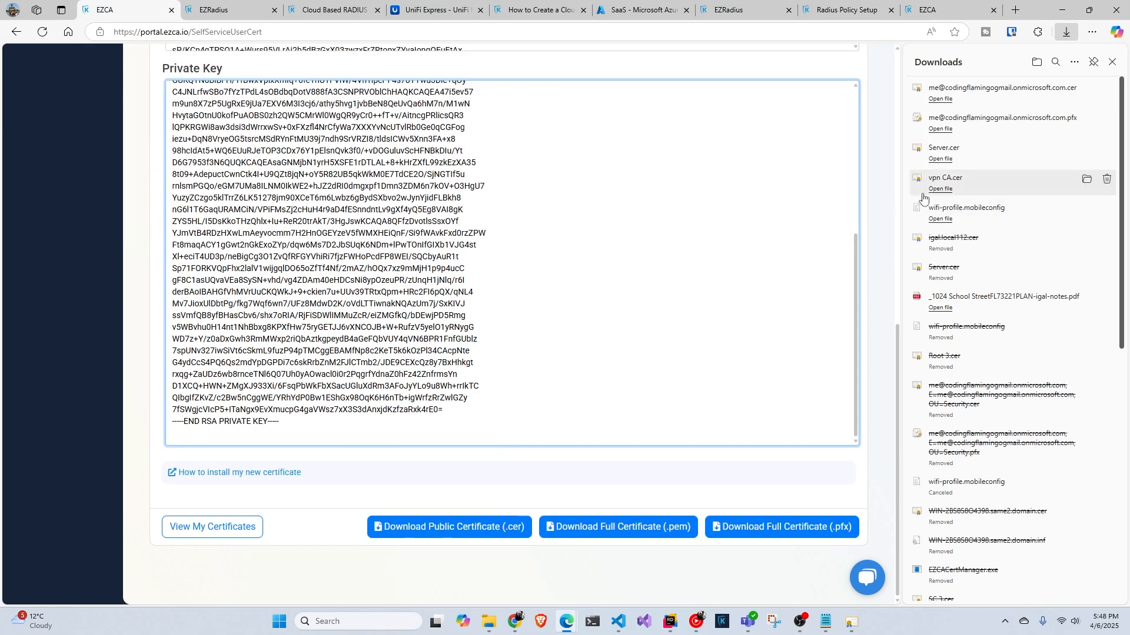
{"action": "left_click", "coordinate": [196, 37]}
{"action": "type", "text": "ak"}
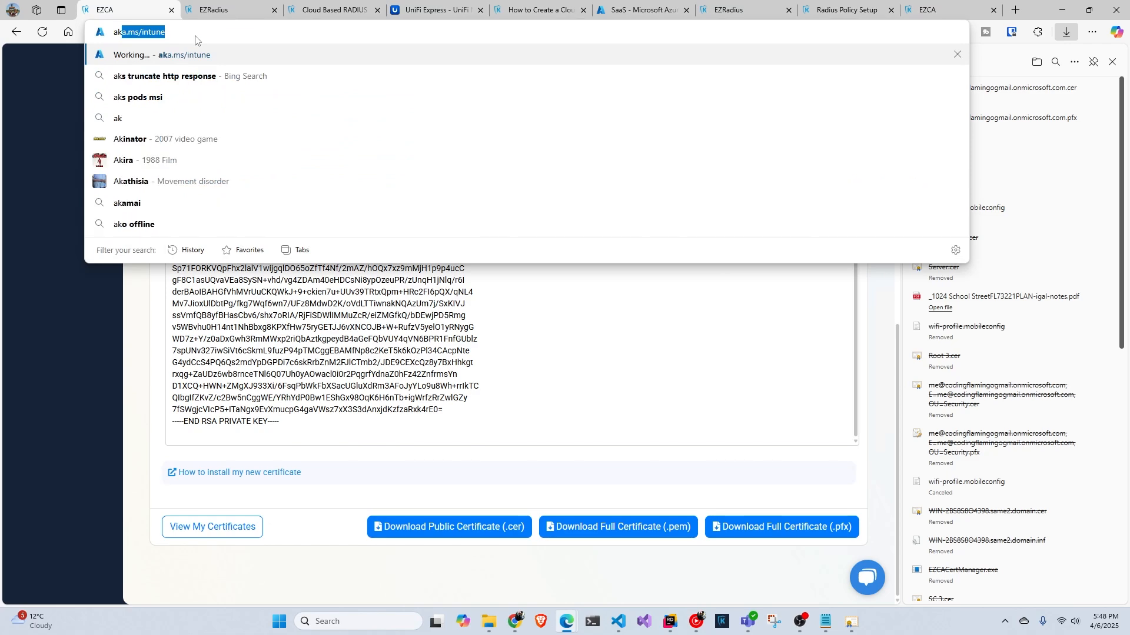
{"action": "key", "text": "Return"}
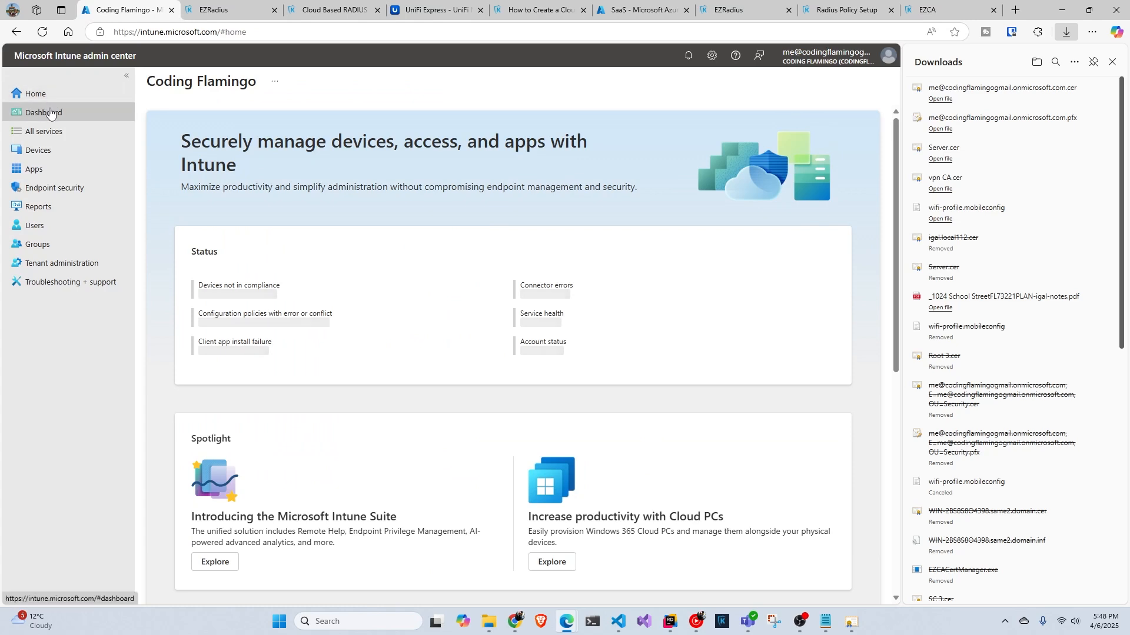
Step: Open the configuration policies for Windows devices in Intune
{"action": "left_click", "coordinate": [54, 114]}
{"action": "left_click", "coordinate": [56, 96]}
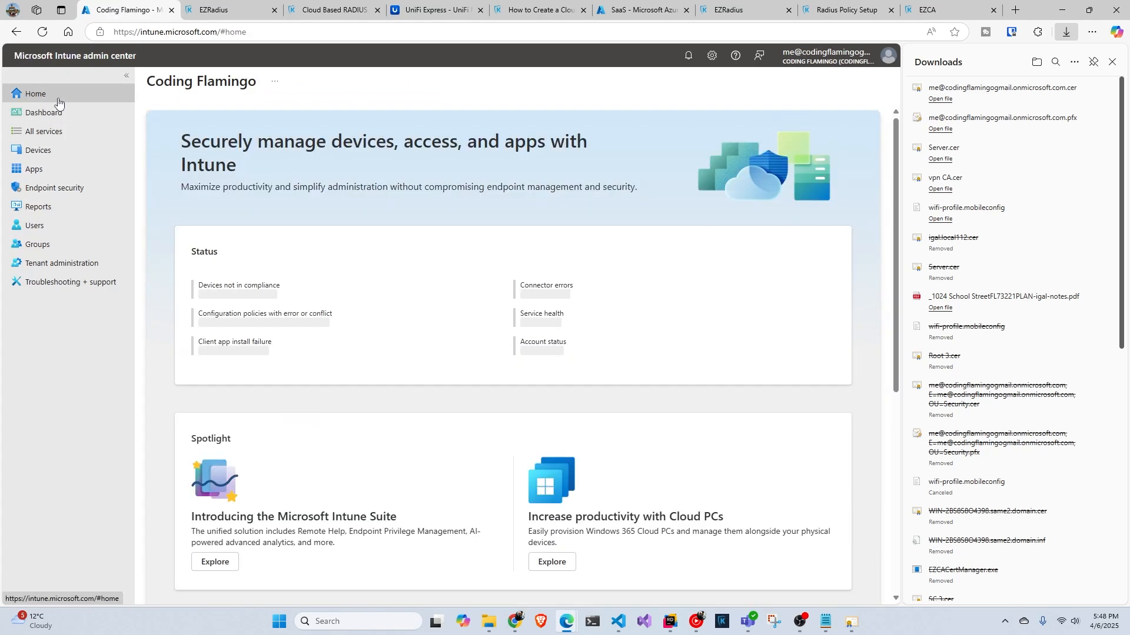
{"action": "left_click", "coordinate": [59, 151]}
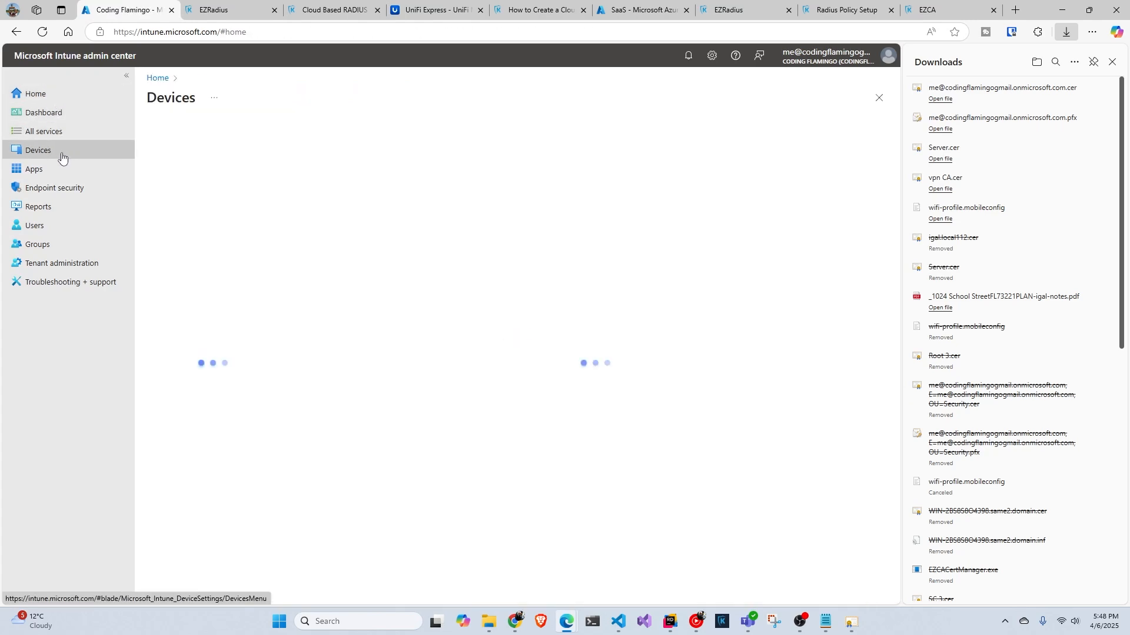
{"action": "left_click", "coordinate": [224, 247]}
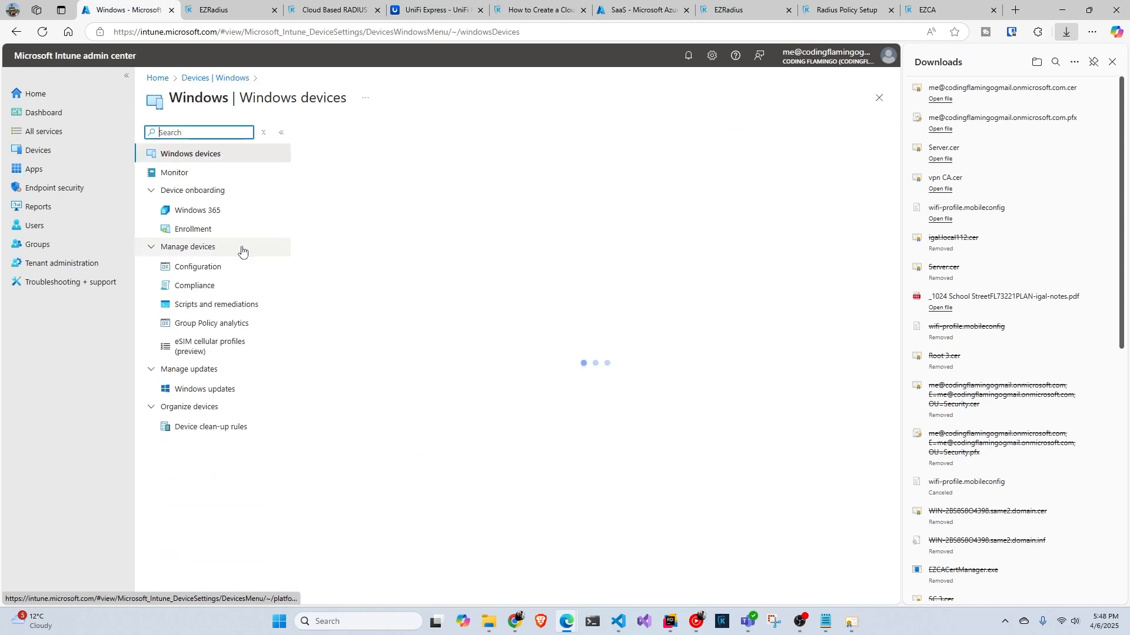
{"action": "left_click", "coordinate": [227, 267]}
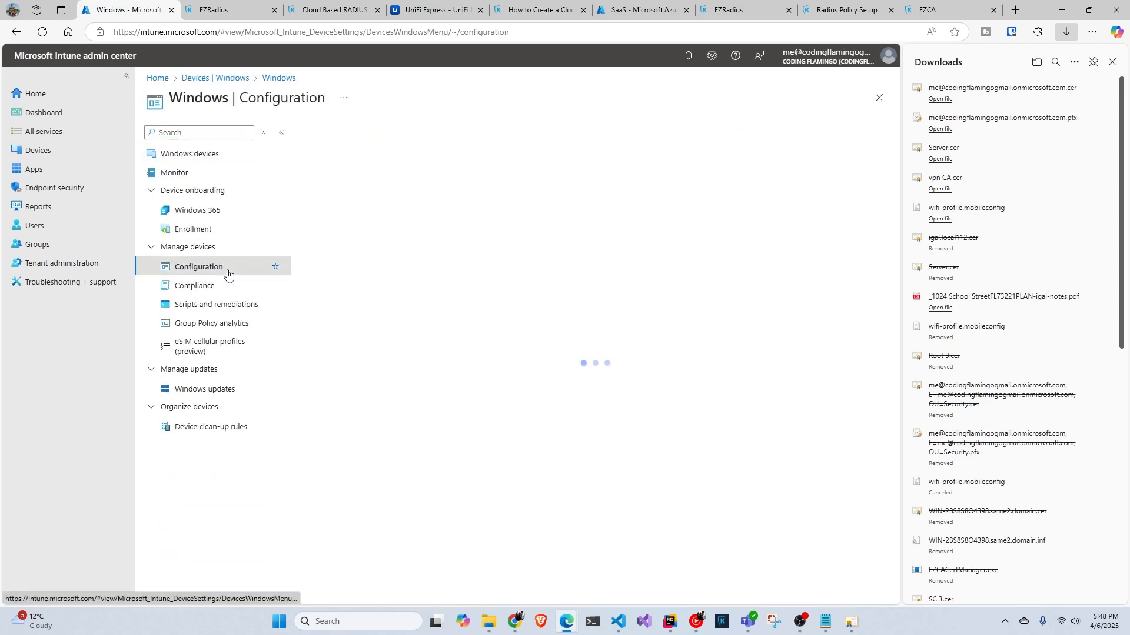
Step: Start a new configuration profile for Windows 10 and later from the Trusted certificate template
{"action": "left_click", "coordinate": [341, 186]}
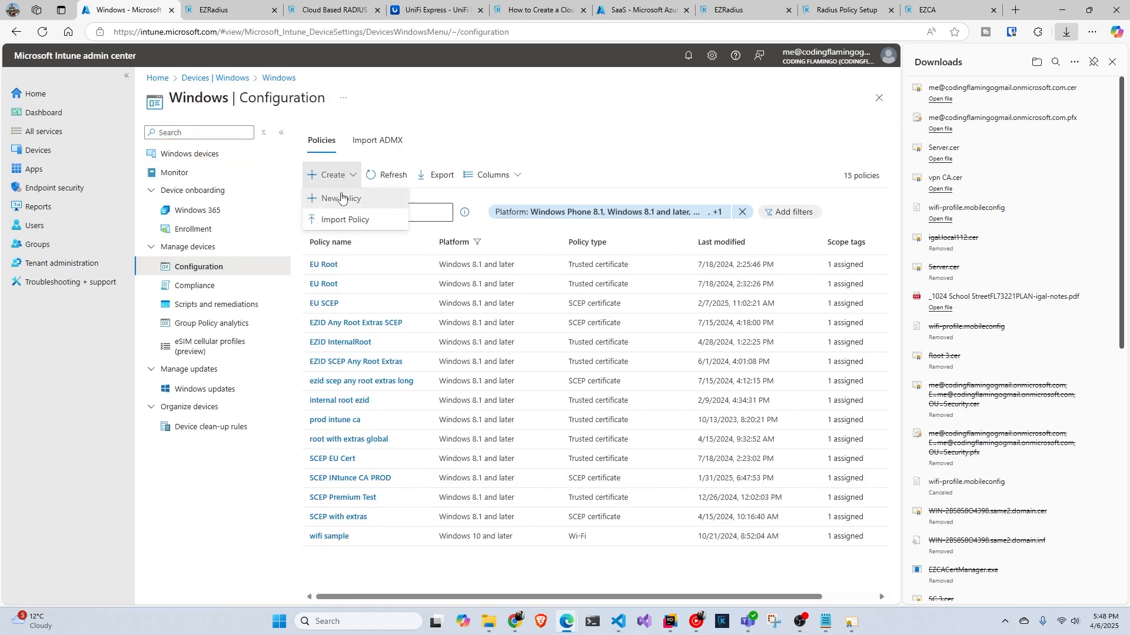
{"action": "left_click", "coordinate": [342, 200]}
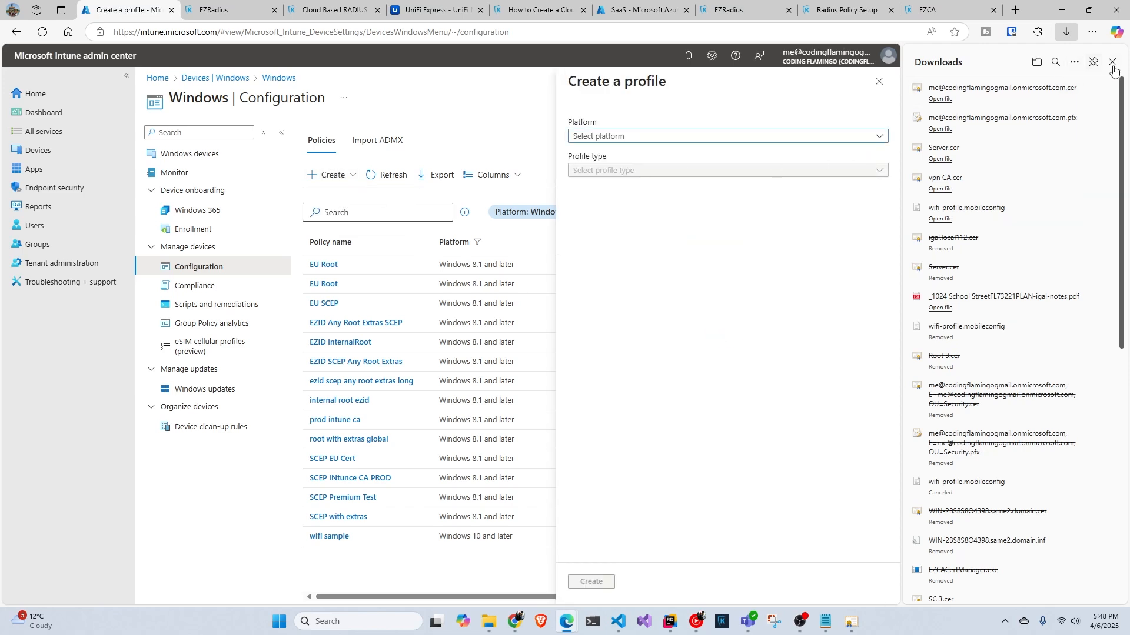
{"action": "left_click", "coordinate": [761, 137]}
{"action": "left_click", "coordinate": [648, 154]}
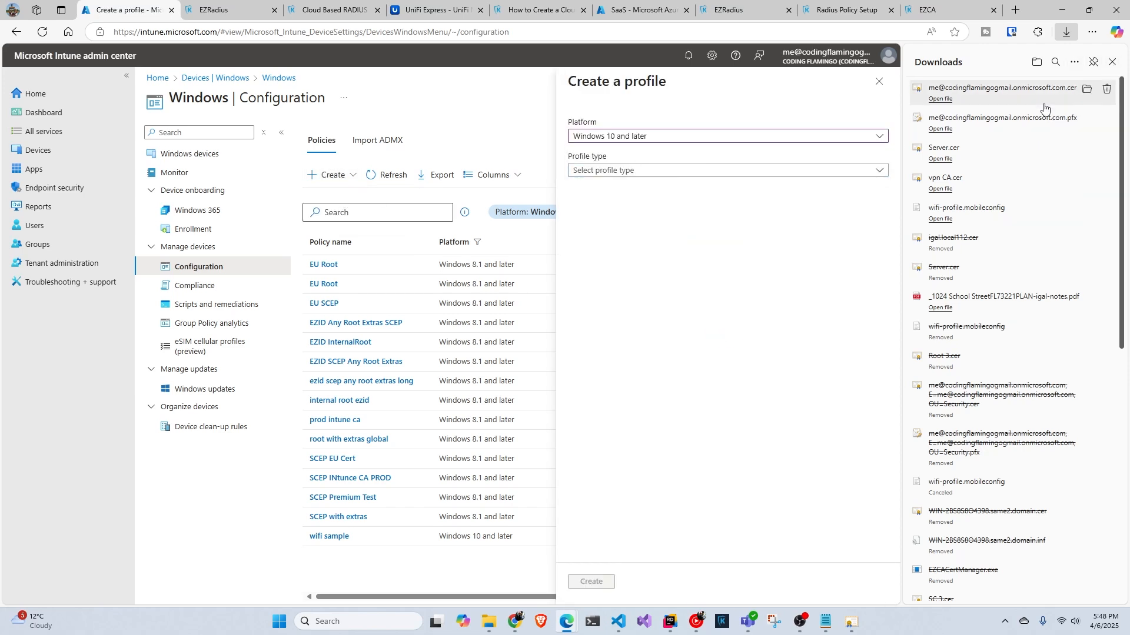
{"action": "left_click", "coordinate": [1112, 62]}
{"action": "left_click", "coordinate": [832, 170]}
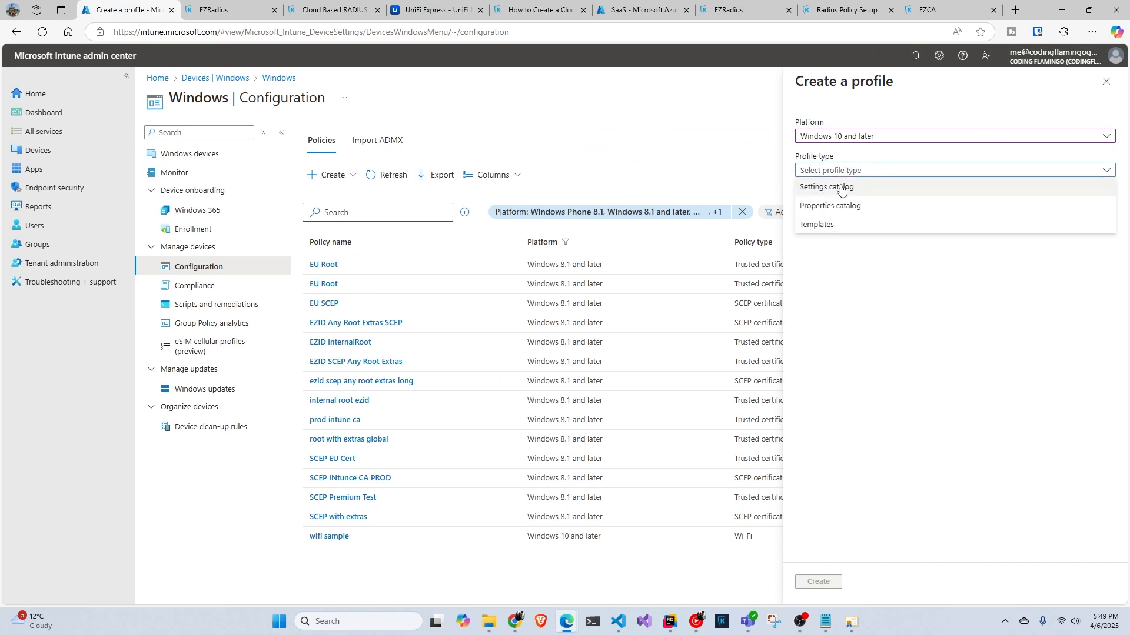
{"action": "left_click", "coordinate": [835, 225]}
{"action": "left_click", "coordinate": [837, 231]}
{"action": "type", "text": "tr"}
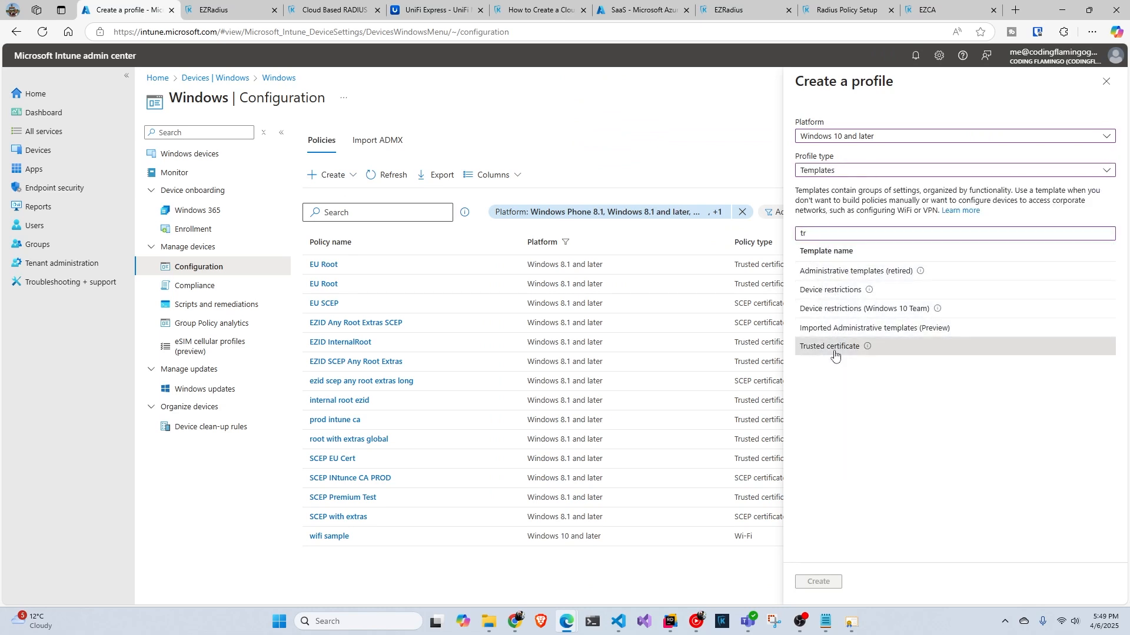
{"action": "left_click", "coordinate": [833, 349]}
{"action": "left_click", "coordinate": [818, 583]}
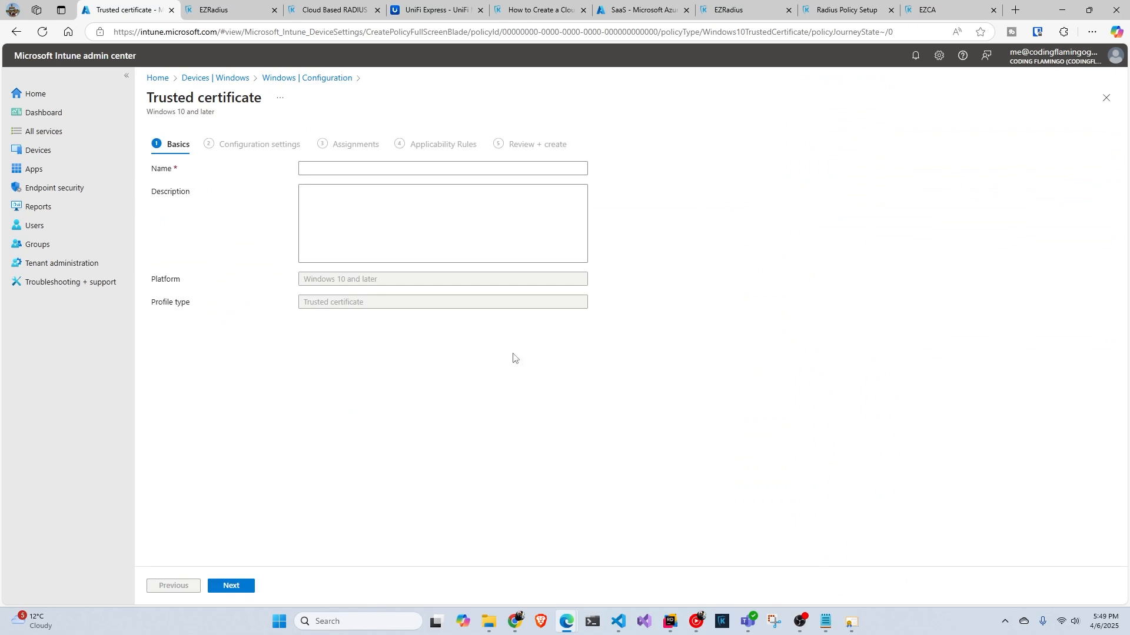
Step: Name the trusted certificate profile "VPN CA Video" and upload vpn CA.cer as its certificate file
{"action": "left_click", "coordinate": [415, 167]}
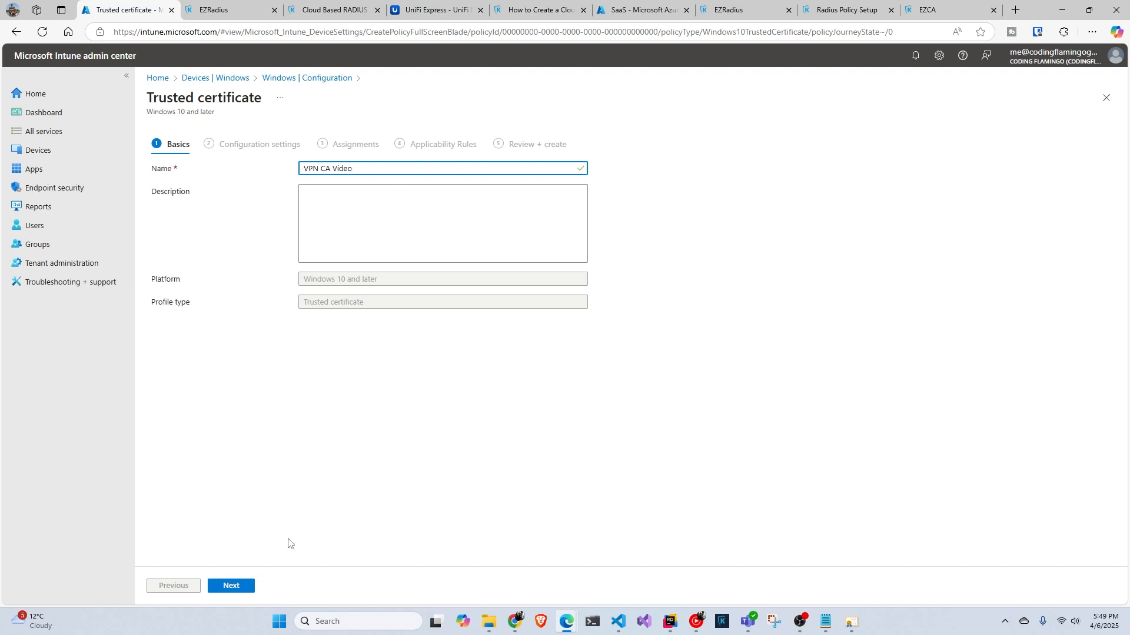
{"action": "left_click", "coordinate": [241, 586]}
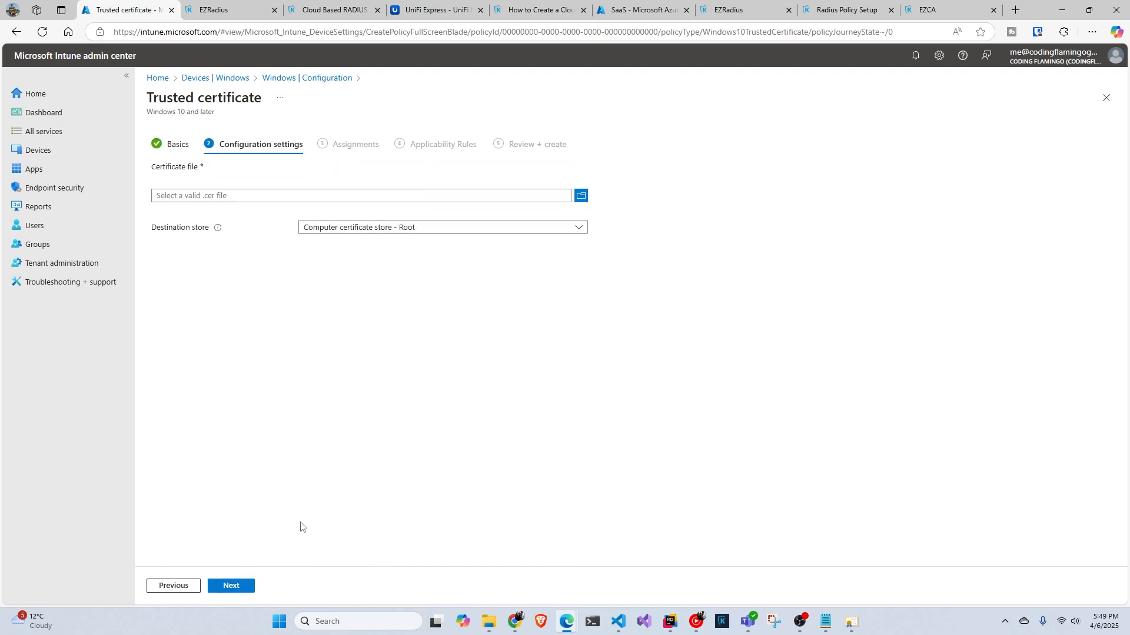
{"action": "left_click", "coordinate": [581, 194]}
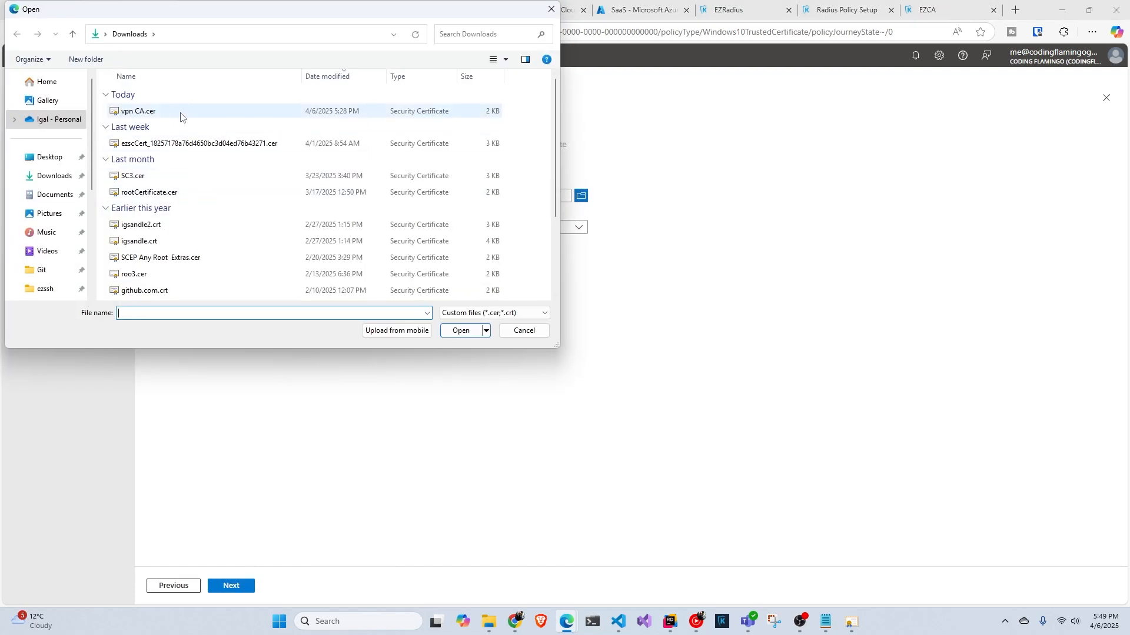
{"action": "double_click", "coordinate": [181, 115]}
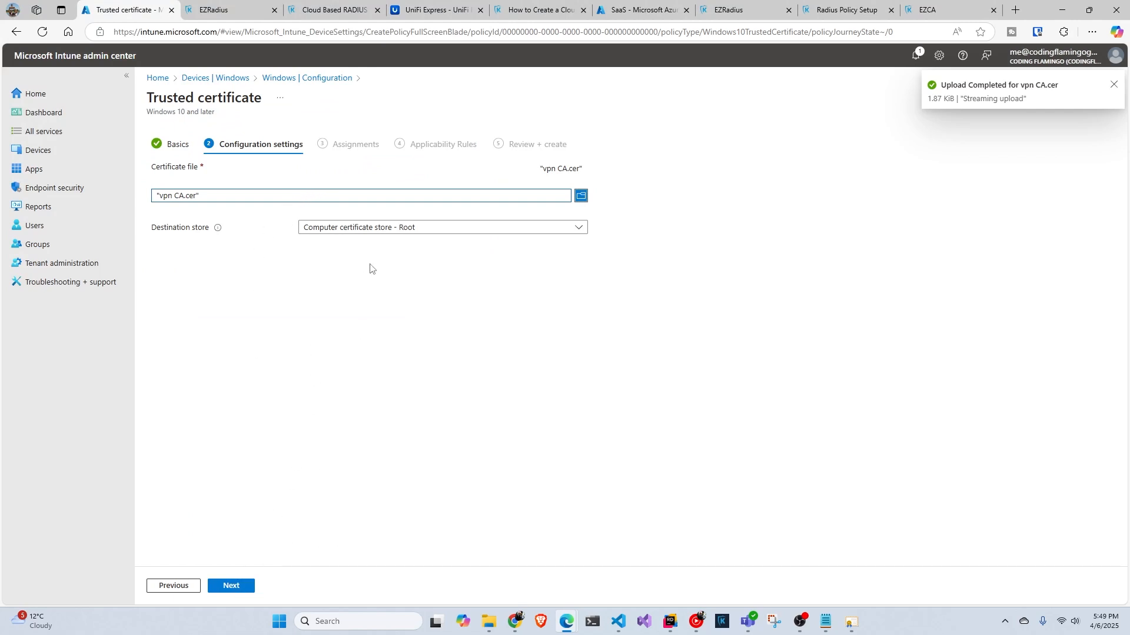
{"action": "left_click", "coordinate": [246, 586]}
Step: Assign the trusted certificate profile to all users and all devices, and create it without applicability rules
{"action": "left_click", "coordinate": [250, 187]}
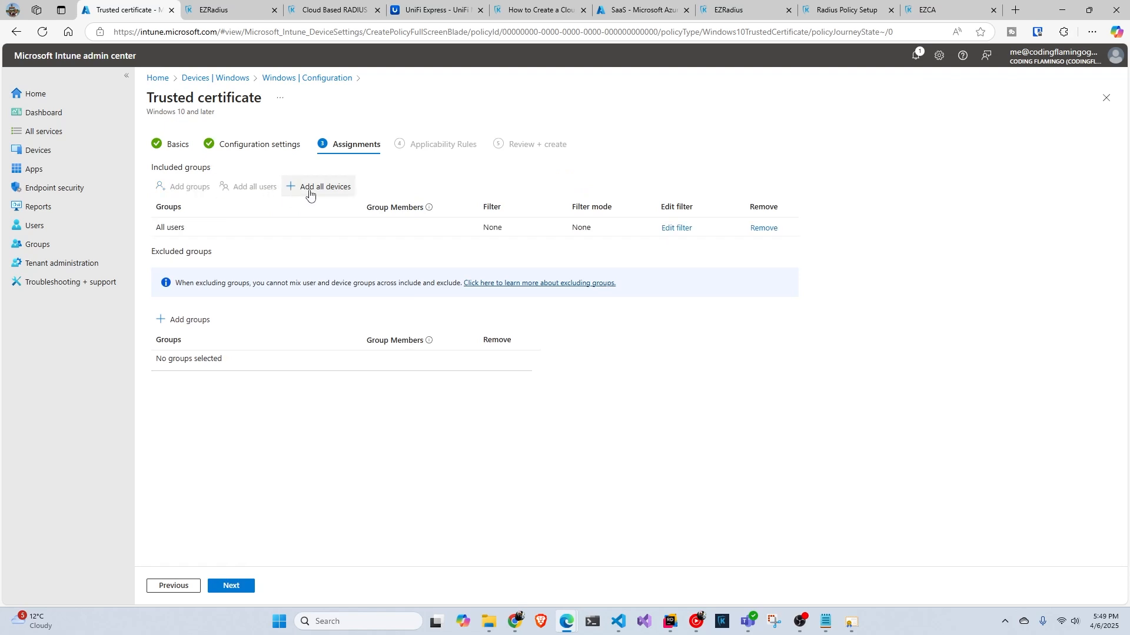
{"action": "left_click", "coordinate": [313, 188]}
{"action": "left_click", "coordinate": [238, 588]}
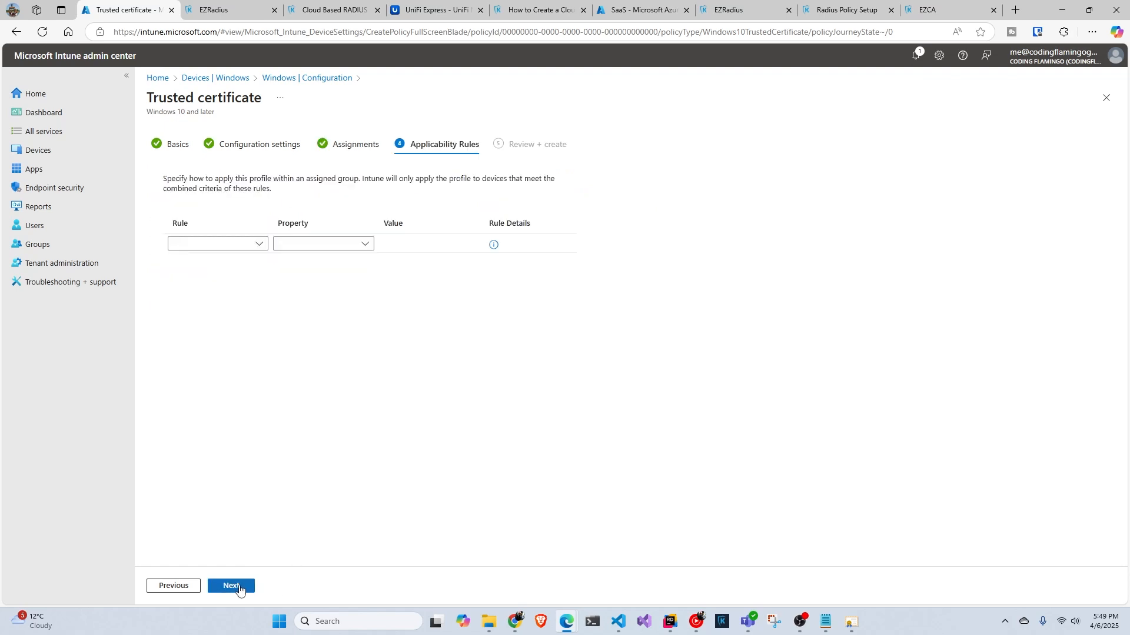
{"action": "left_click", "coordinate": [241, 588]}
{"action": "left_click", "coordinate": [246, 586]}
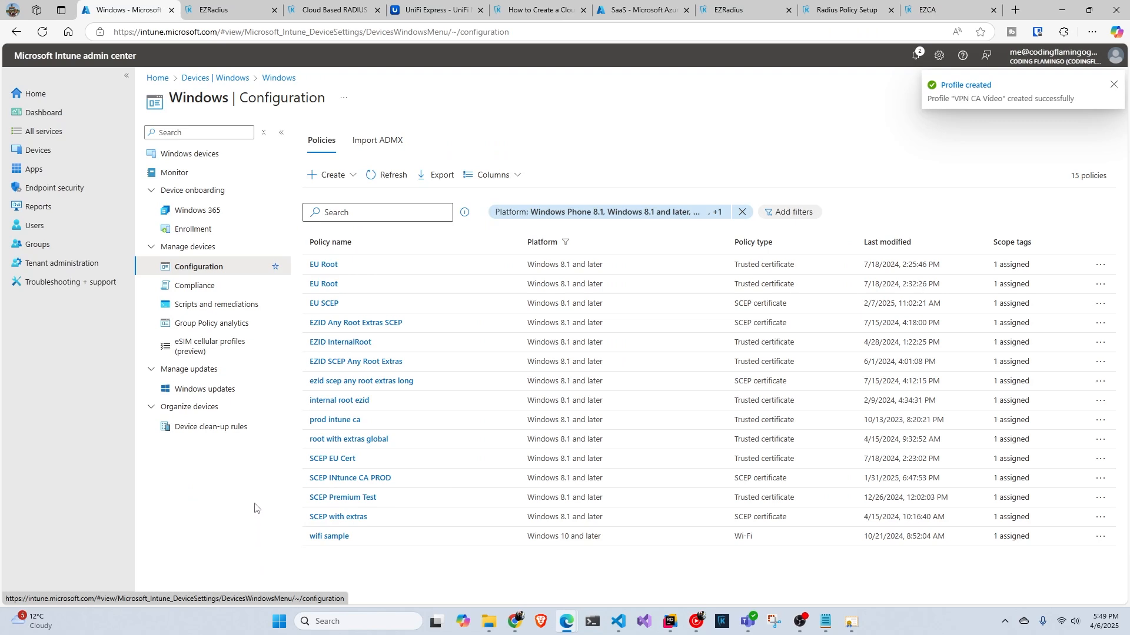
Step: Start a new Windows 10 and later profile from the SCEP certificate template and fill in its name
{"action": "left_click", "coordinate": [339, 177]}
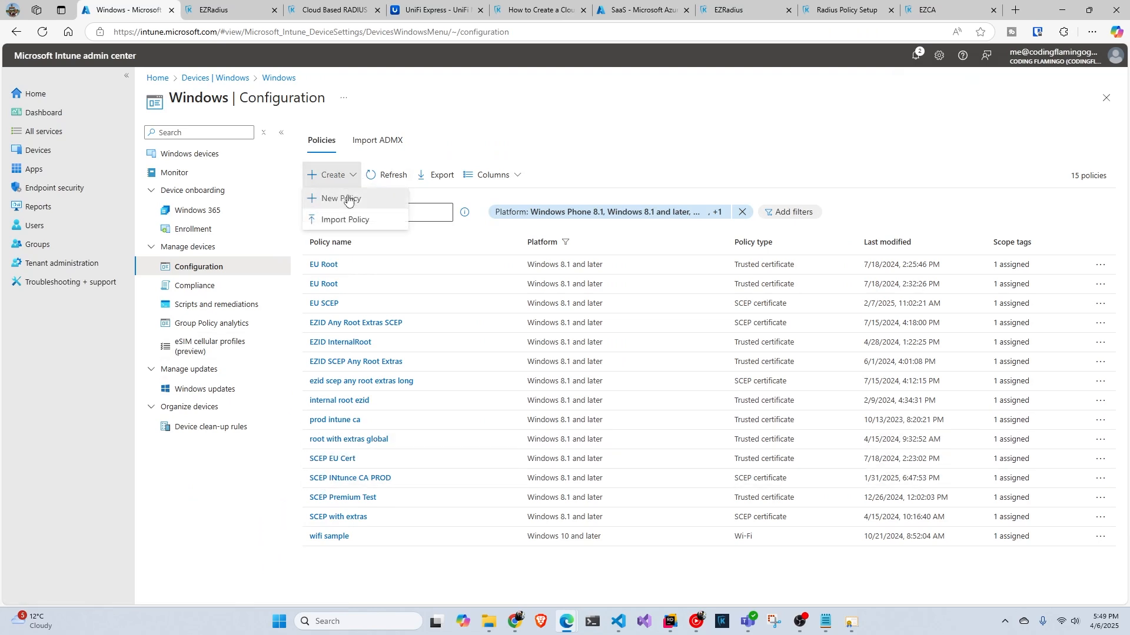
{"action": "left_click", "coordinate": [348, 200]}
{"action": "left_click", "coordinate": [834, 139]}
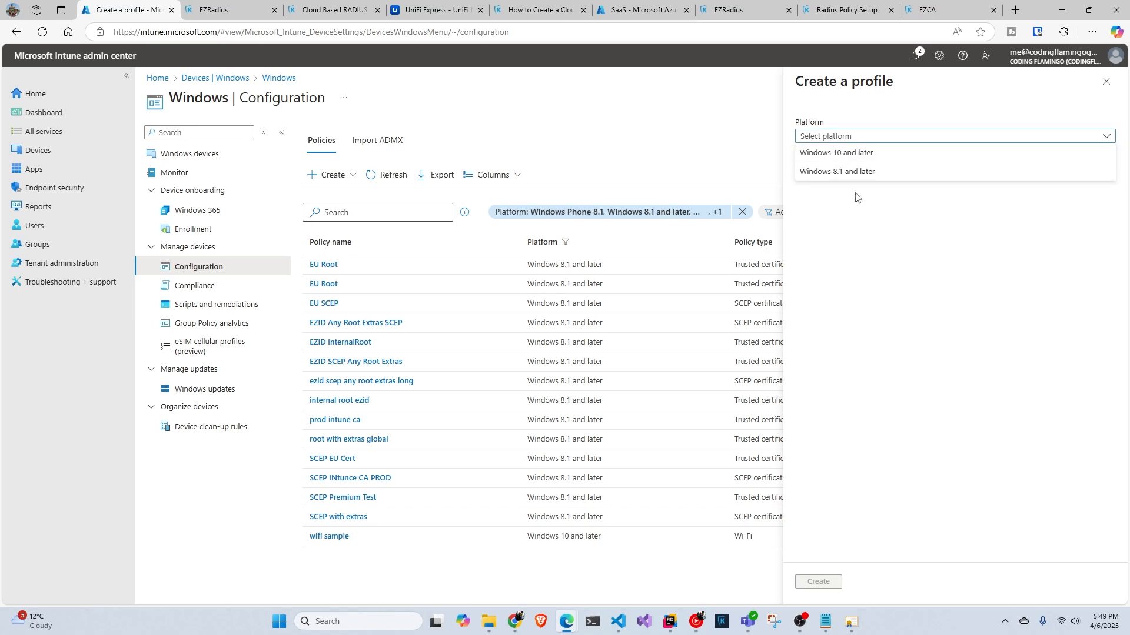
{"action": "left_click", "coordinate": [862, 154]}
{"action": "left_click", "coordinate": [858, 170]}
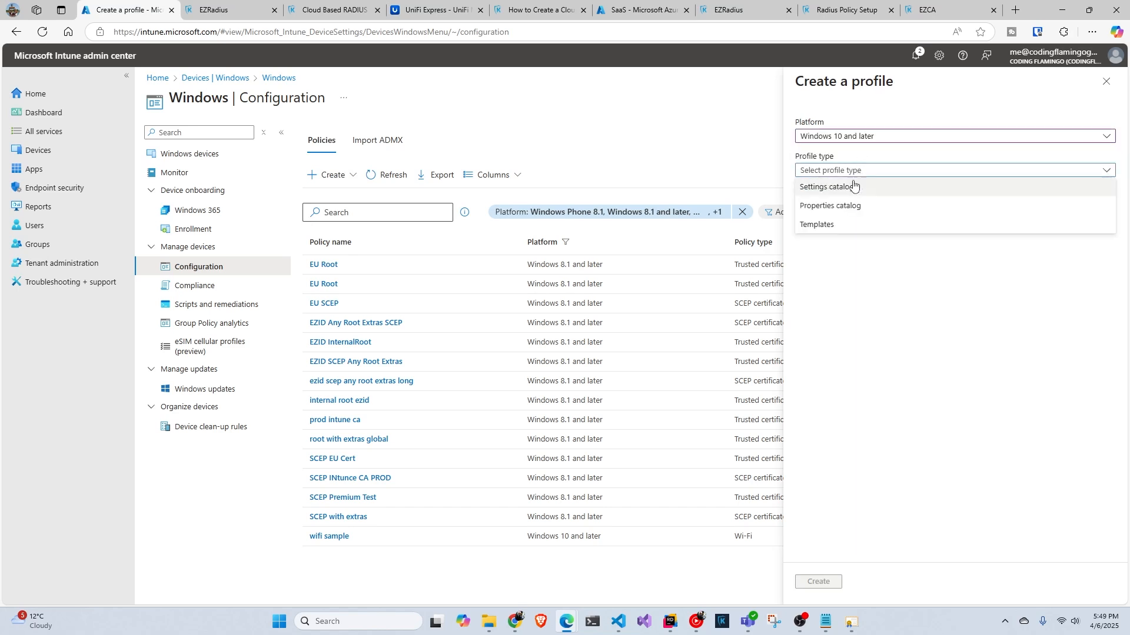
{"action": "left_click", "coordinate": [843, 227]}
{"action": "left_click", "coordinate": [840, 233]}
{"action": "type", "text": "sc"}
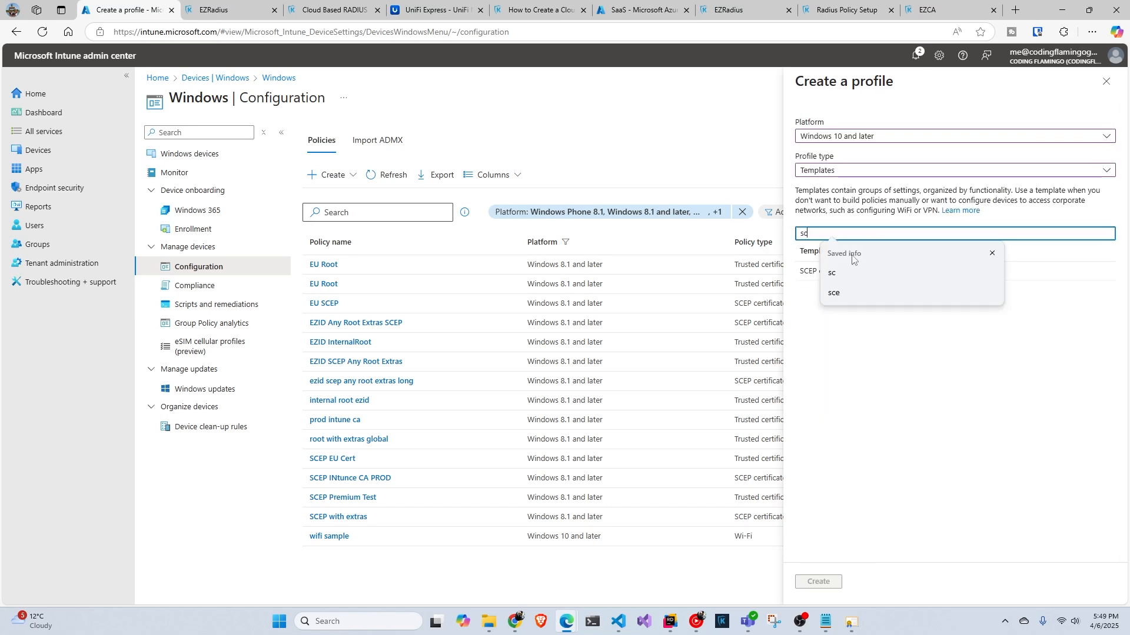
{"action": "left_click", "coordinate": [807, 272]}
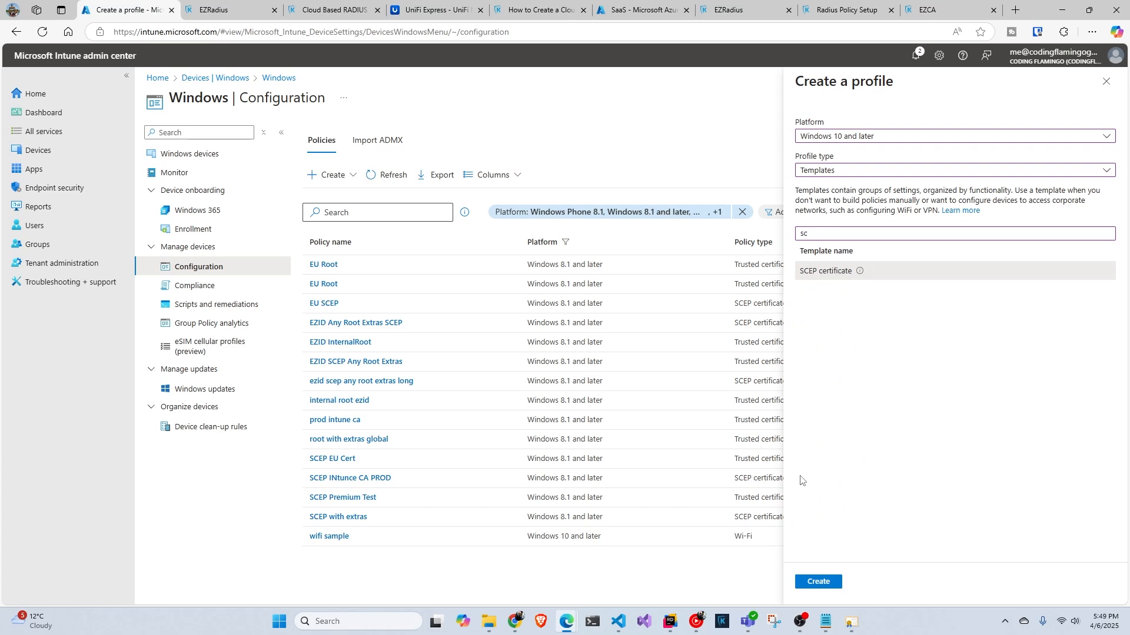
{"action": "left_click", "coordinate": [818, 583]}
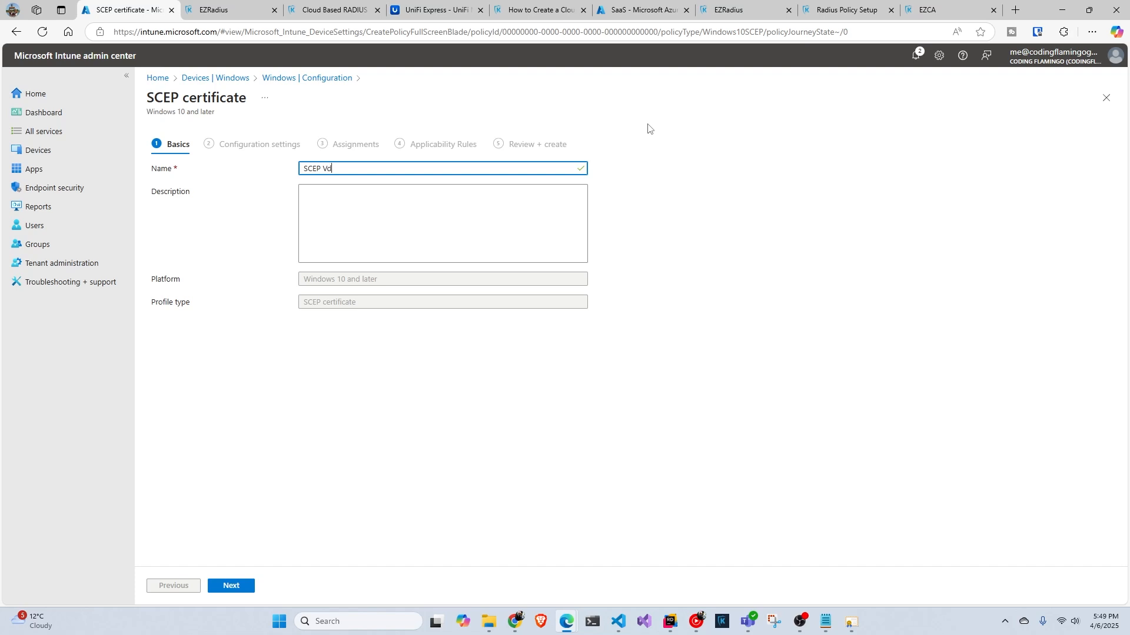
{"action": "left_click", "coordinate": [230, 587]}
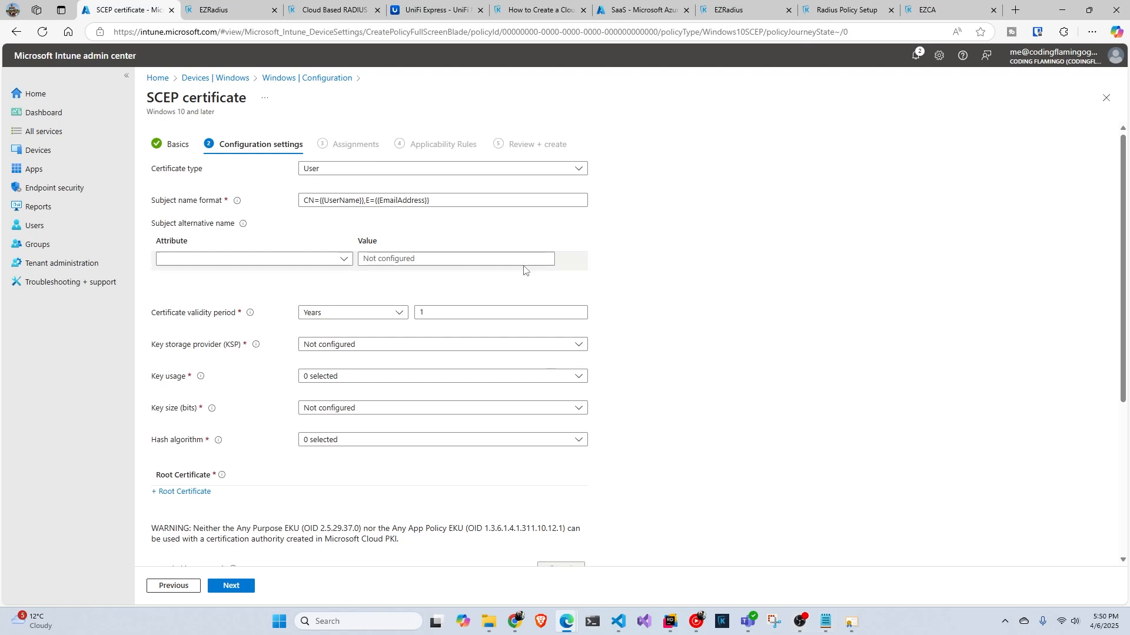
Step: Add an Email address subject alternative name with the value {{UserPrincipalName}} to the SCEP certificate profile
{"action": "left_click", "coordinate": [314, 265]}
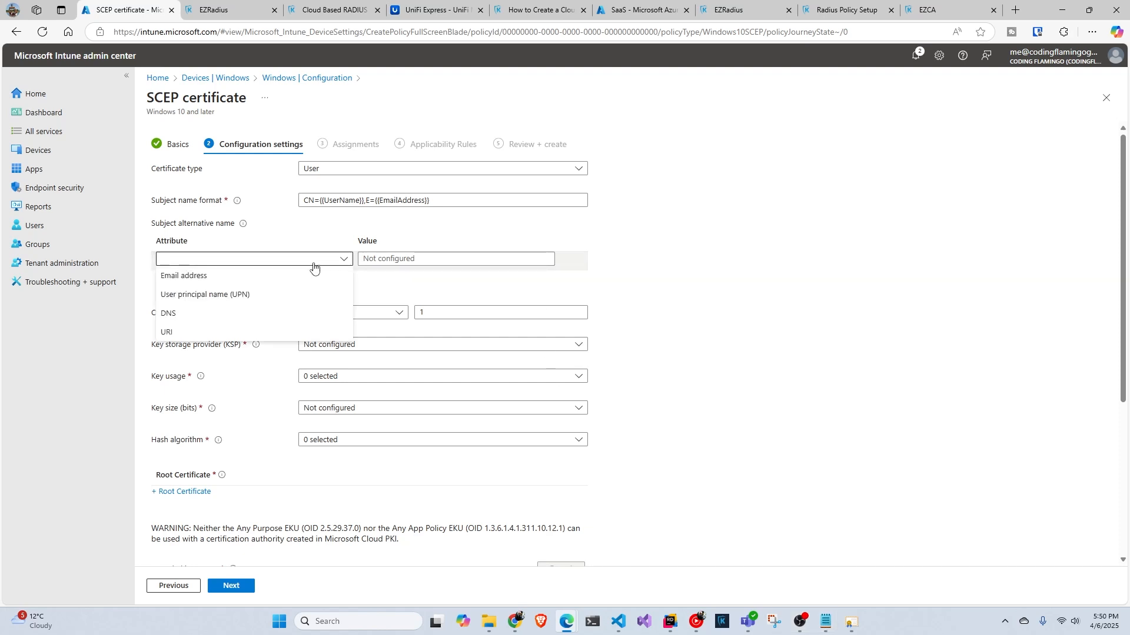
{"action": "left_click", "coordinate": [231, 276]}
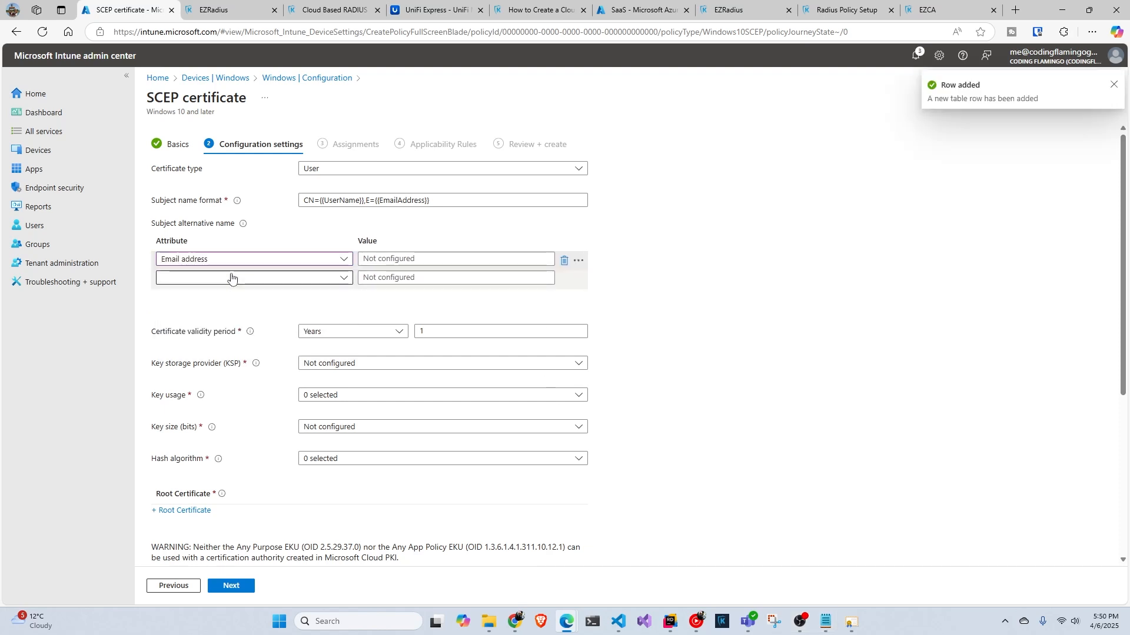
{"action": "left_click", "coordinate": [389, 257]}
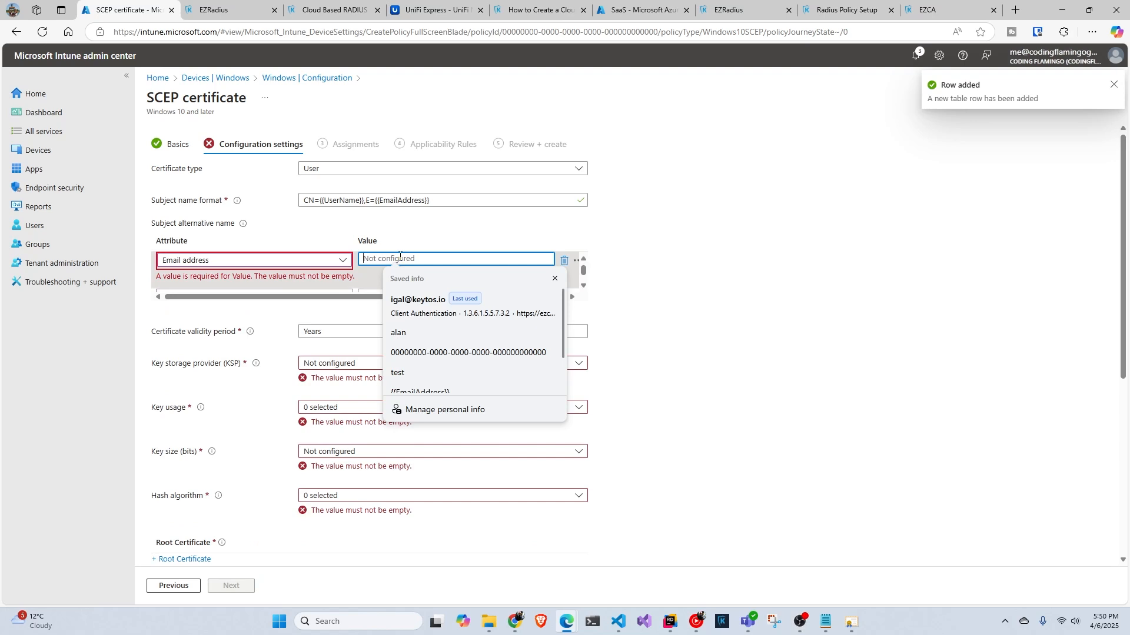
{"action": "type", "text": "{{"}
{"action": "left_click_drag", "start_coordinate": [296, 287], "coordinate": [307, 293]}
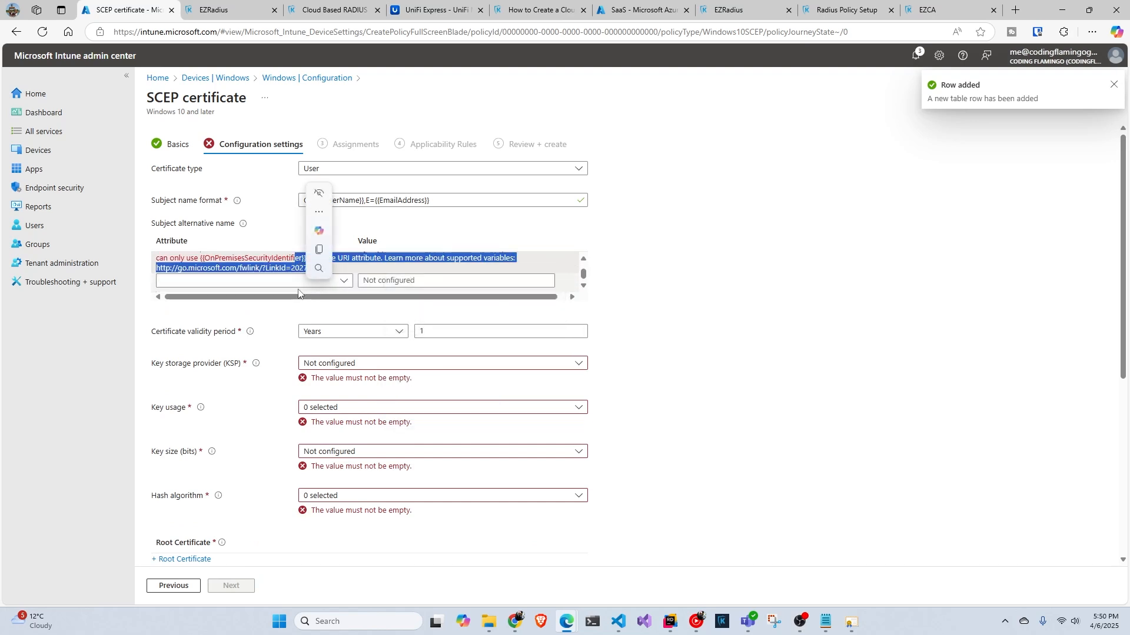
{"action": "scroll", "coordinate": [374, 282], "scroll_direction": "up", "scroll_amount": 1}
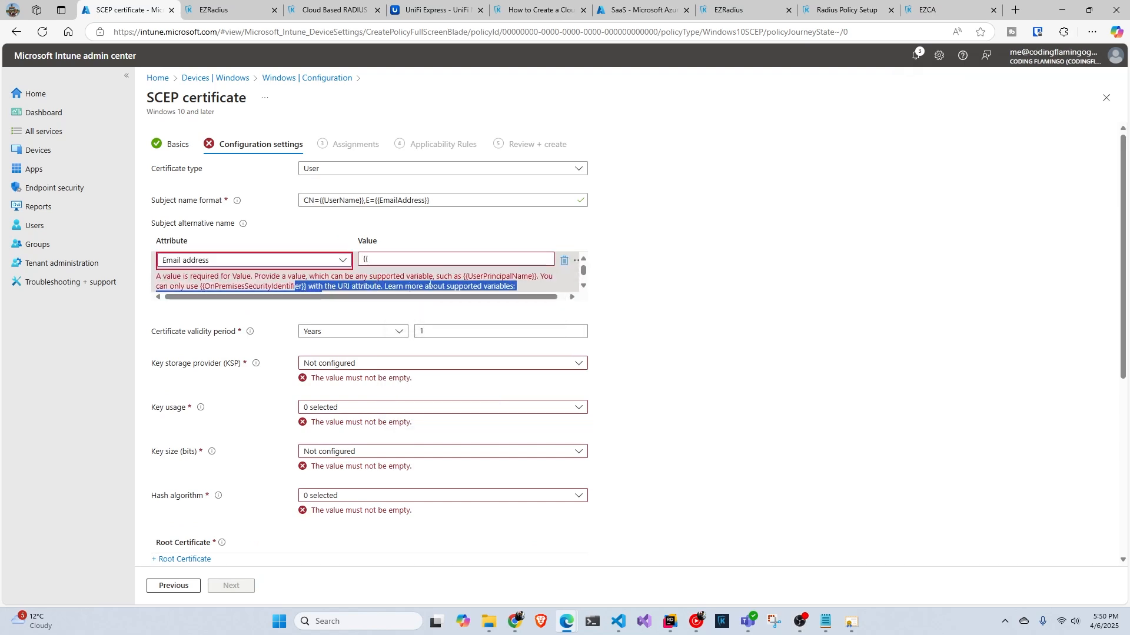
{"action": "double_click", "coordinate": [485, 276]}
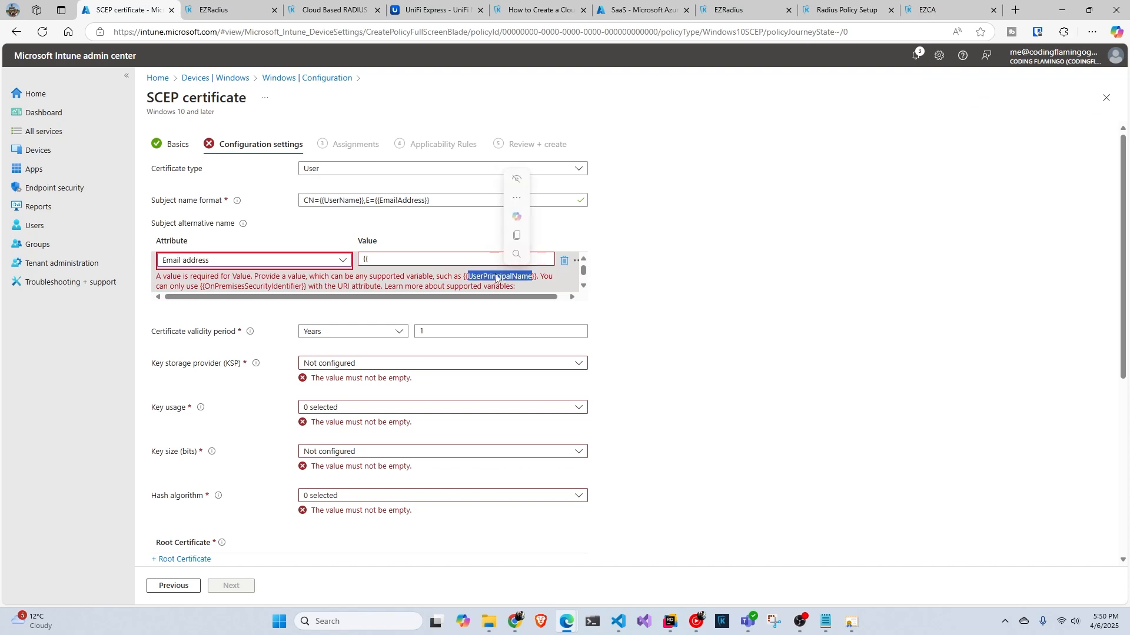
{"action": "left_click", "coordinate": [426, 258]}
{"action": "type", "text": "UserPrincipalName"}
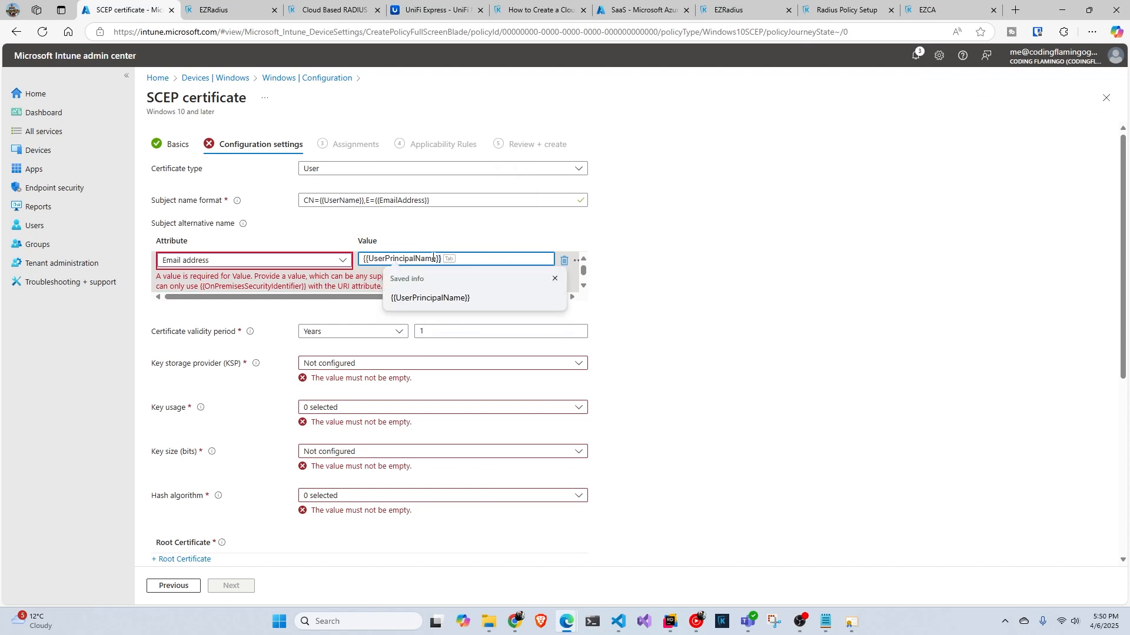
{"action": "key", "text": "Tab"}
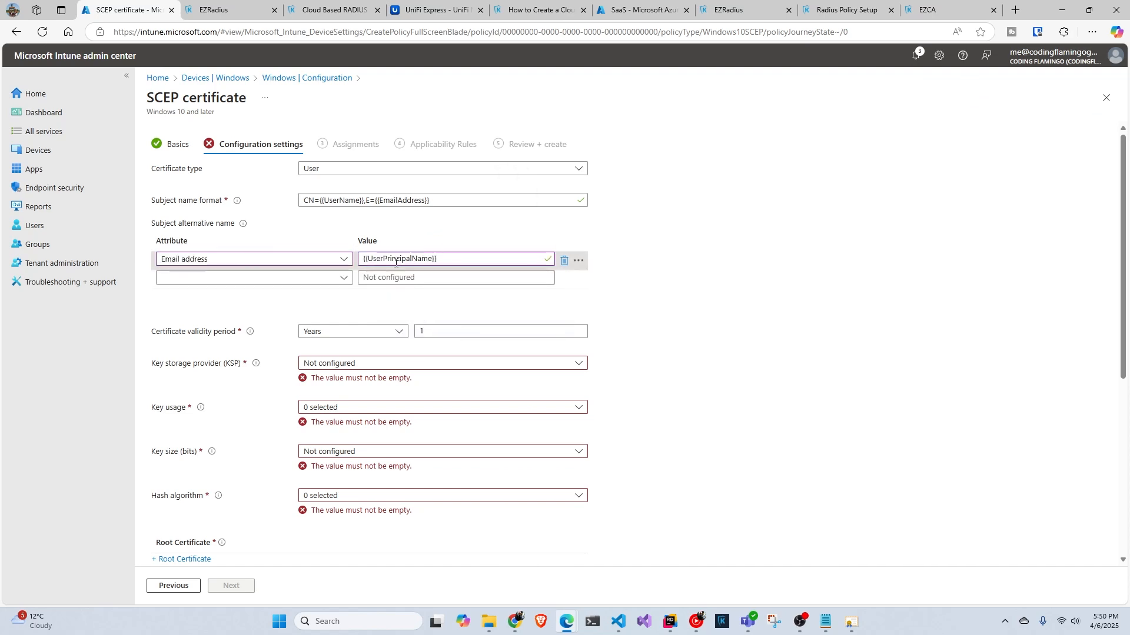
Step: Set the subject name format to CN={{UserPrincipalName}}, reusing the variable from the subject alternative name
{"action": "left_click_drag", "start_coordinate": [438, 260], "coordinate": [357, 263]}
{"action": "key", "text": "ctrl+c"}
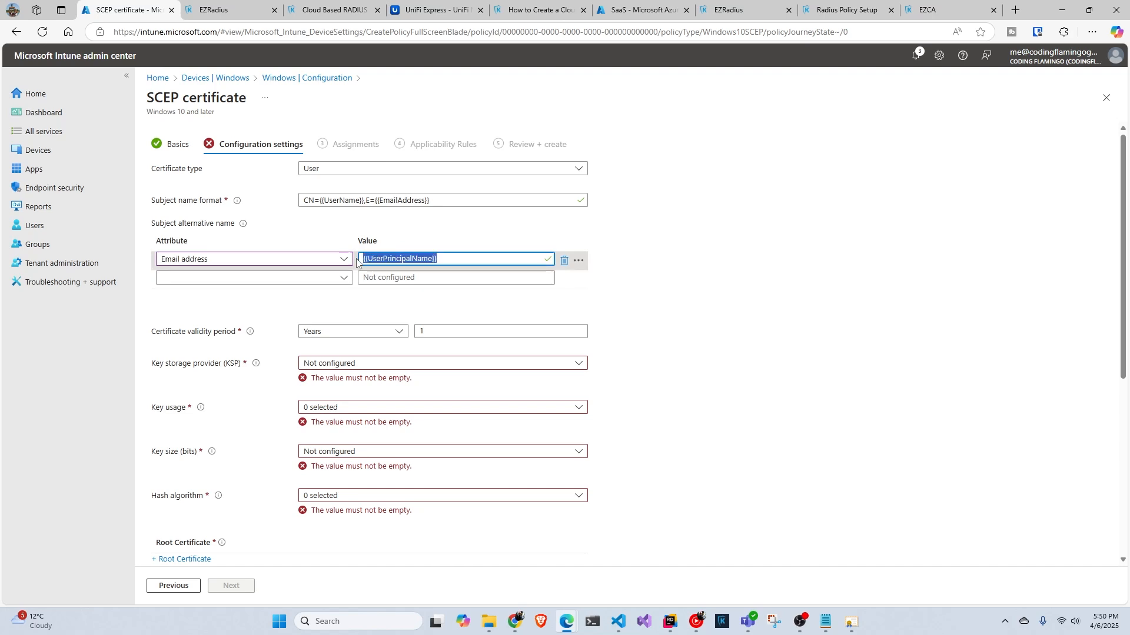
{"action": "left_click_drag", "start_coordinate": [432, 201], "coordinate": [319, 206]}
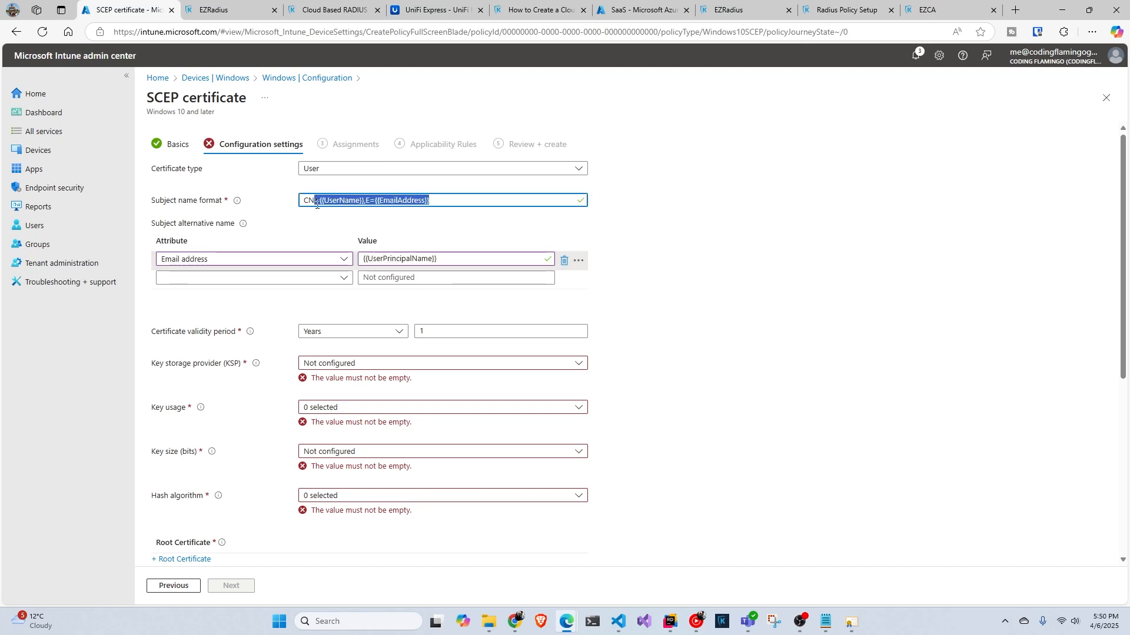
{"action": "key", "text": "ctrl+v"}
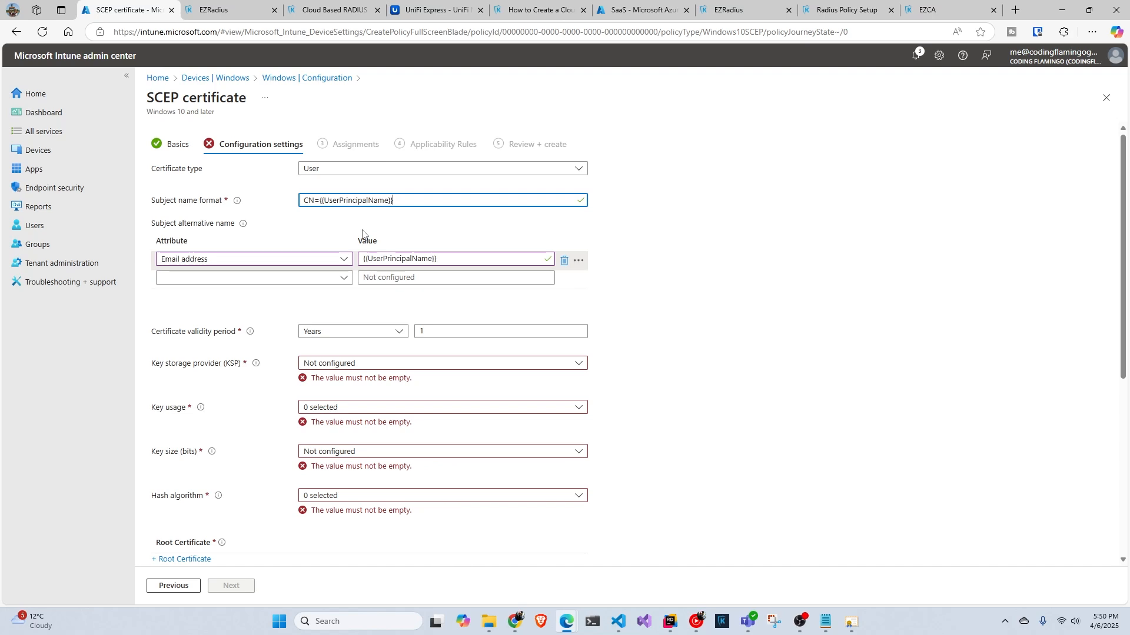
Step: Set the key storage provider to enroll to TPM KSP if present, otherwise Software KSP, and select Digital signature as key usage
{"action": "left_click", "coordinate": [386, 365]}
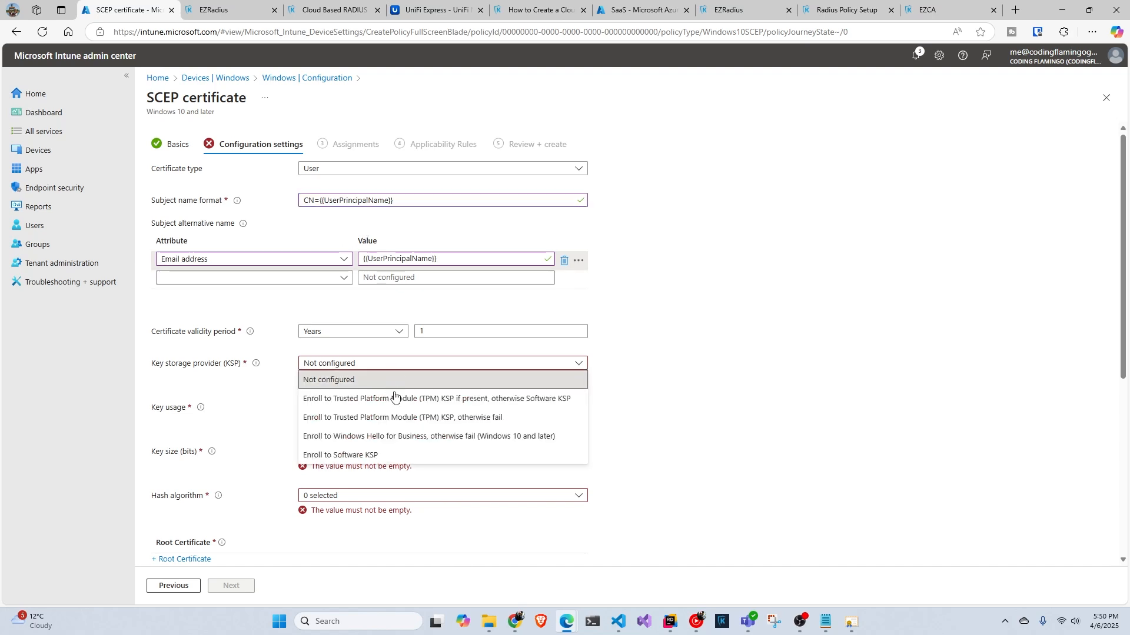
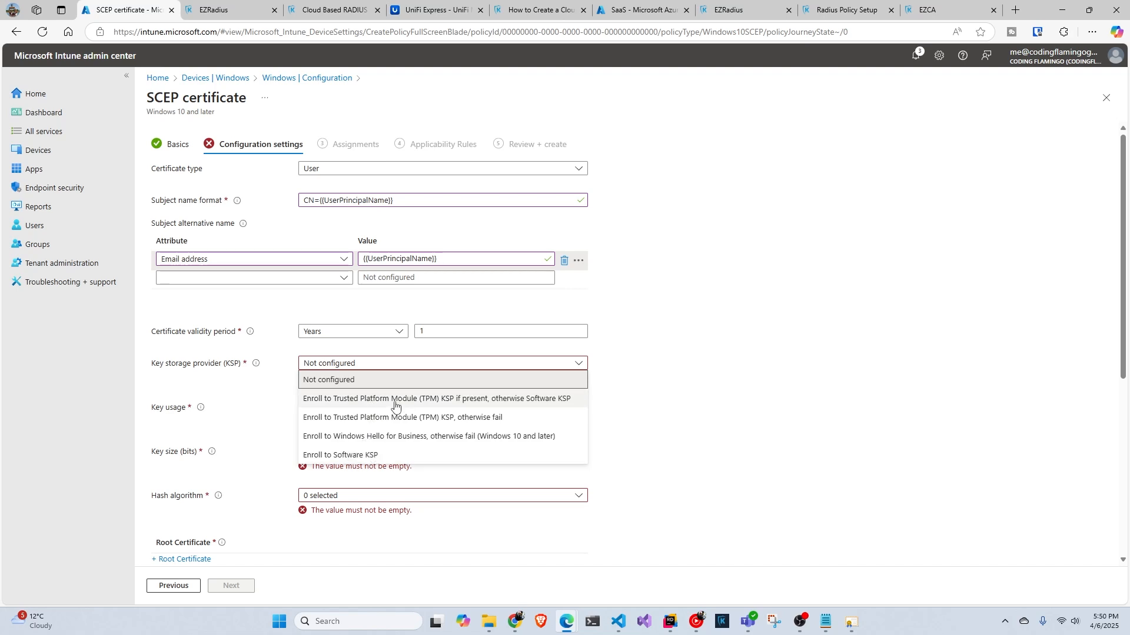
{"action": "left_click", "coordinate": [390, 398]}
{"action": "left_click", "coordinate": [386, 397]}
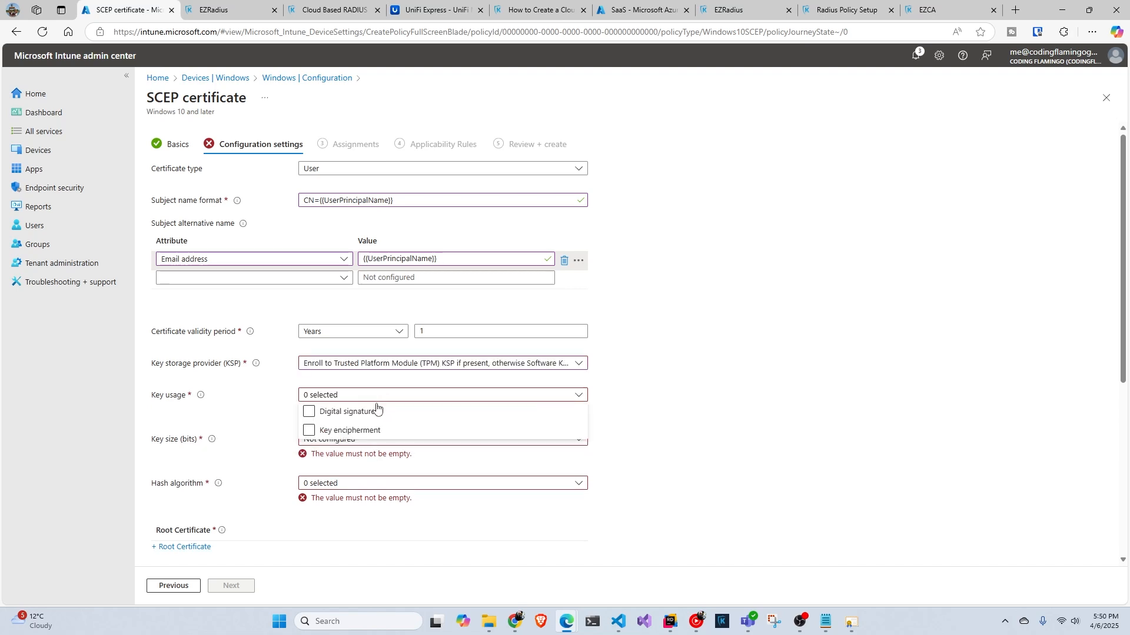
{"action": "left_click", "coordinate": [363, 414]}
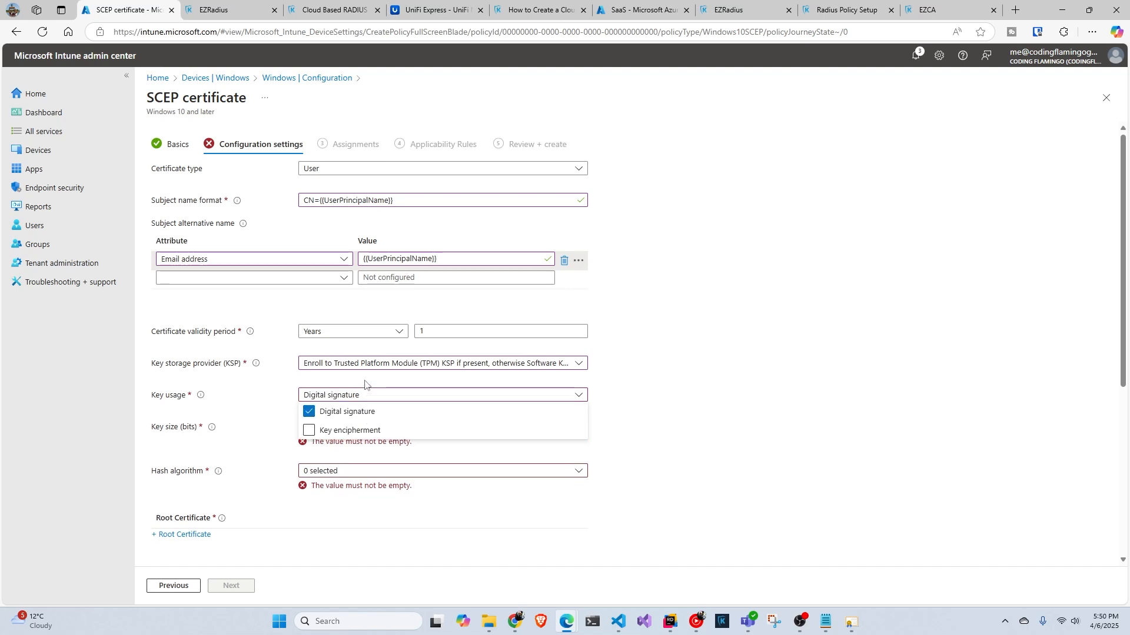
Step: Set the SCEP certificate's key size to 2048 bits and its hash algorithm to SHA-2
{"action": "left_click", "coordinate": [368, 393]}
{"action": "left_click", "coordinate": [362, 428]}
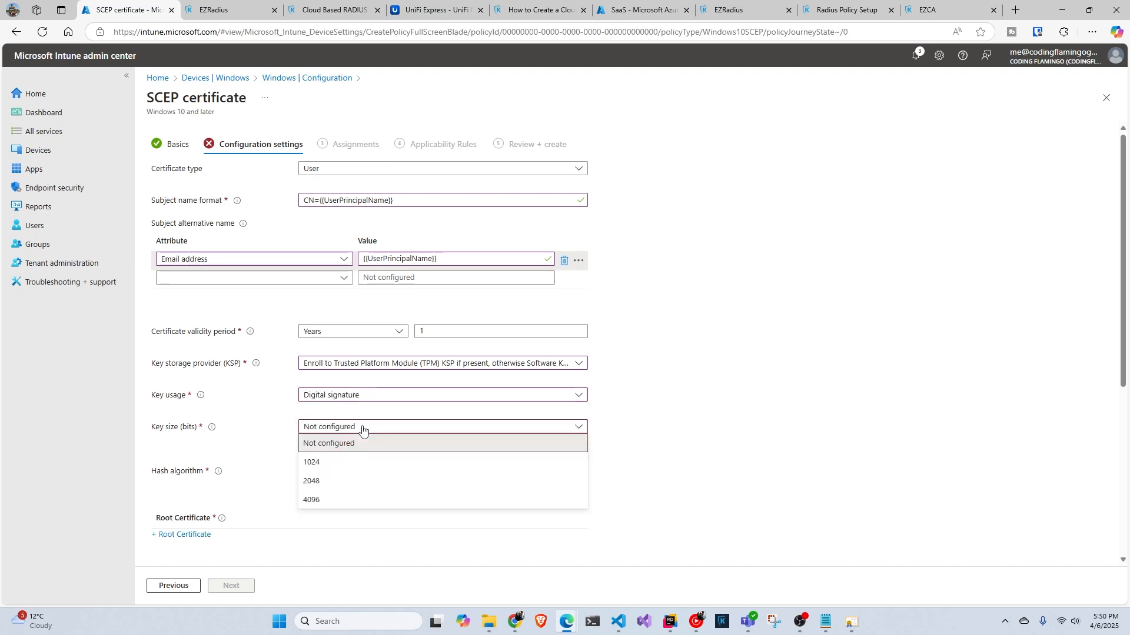
{"action": "left_click", "coordinate": [345, 482]}
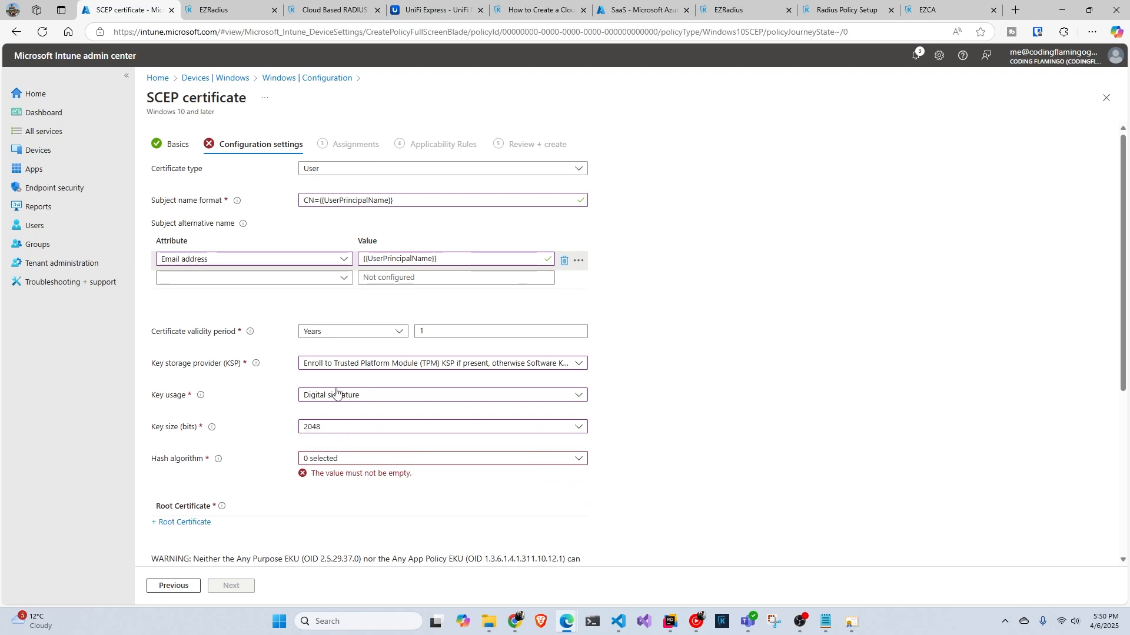
{"action": "left_click", "coordinate": [345, 459]}
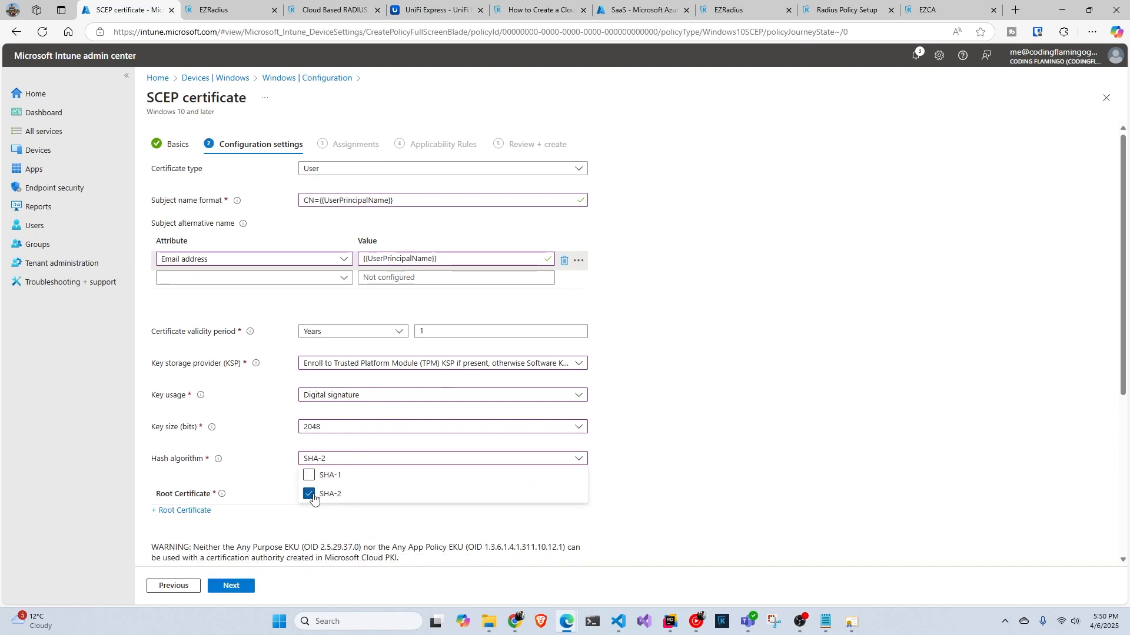
{"action": "left_click", "coordinate": [266, 471]}
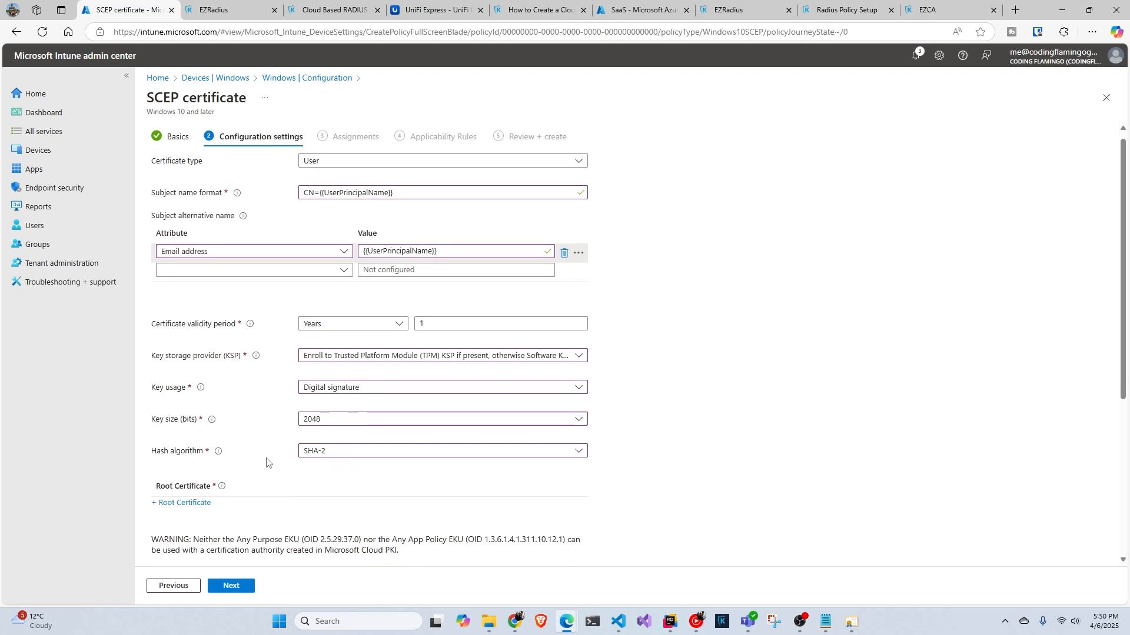
Step: Add the VPN CA Video trusted certificate profile as the root certificate of the SCEP profile
{"action": "scroll", "coordinate": [268, 465], "scroll_direction": "down", "scroll_amount": 2}
{"action": "left_click", "coordinate": [192, 394]}
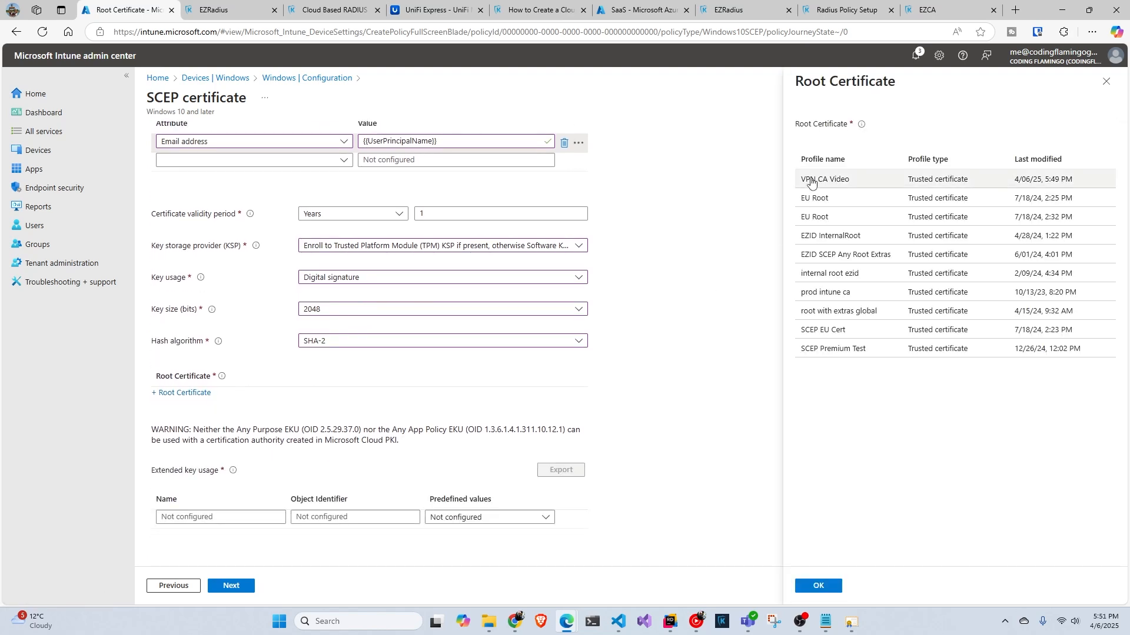
{"action": "left_click", "coordinate": [810, 182]}
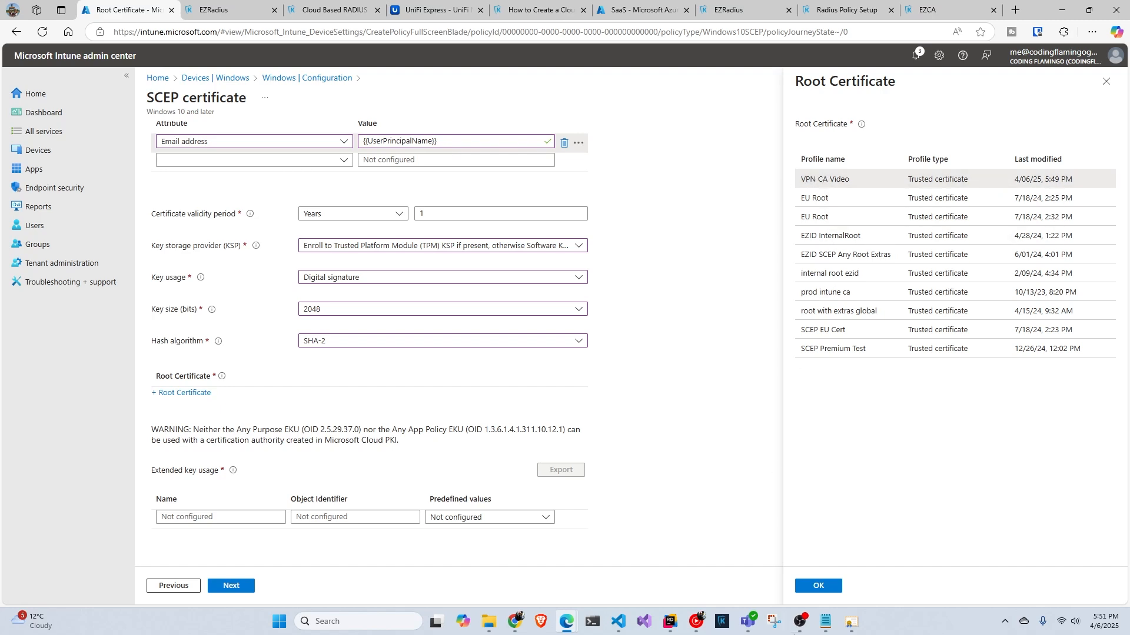
{"action": "left_click", "coordinate": [818, 589]}
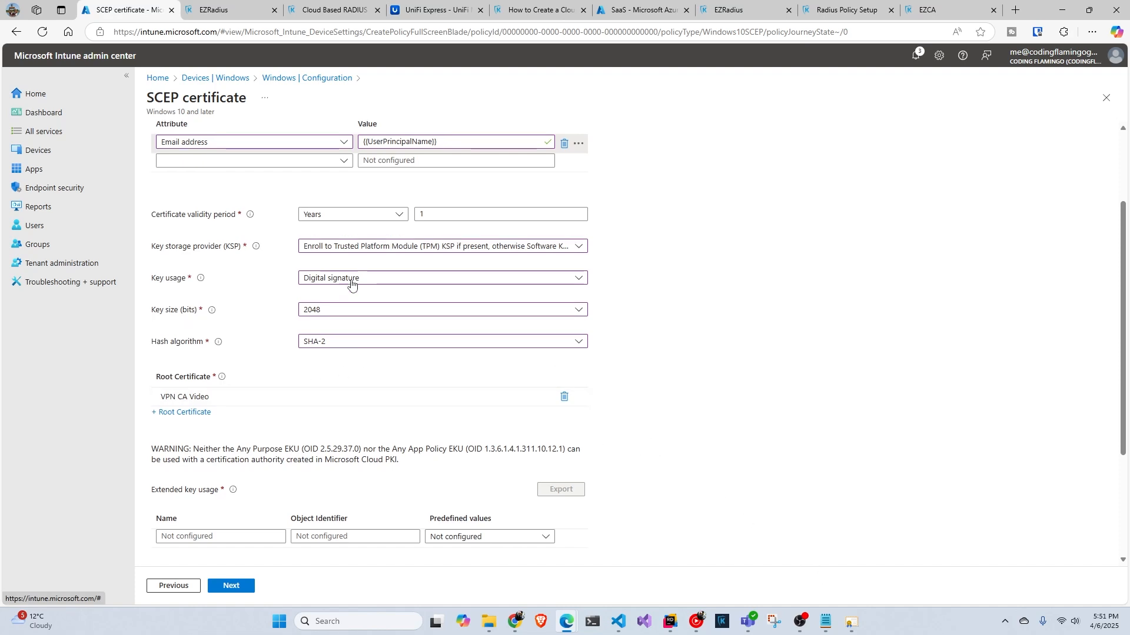
Step: Add the predefined Client Authentication value to the SCEP profile's extended key usage
{"action": "scroll", "coordinate": [353, 270], "scroll_direction": "up", "scroll_amount": 2}
{"action": "scroll", "coordinate": [313, 468], "scroll_direction": "down", "scroll_amount": 2}
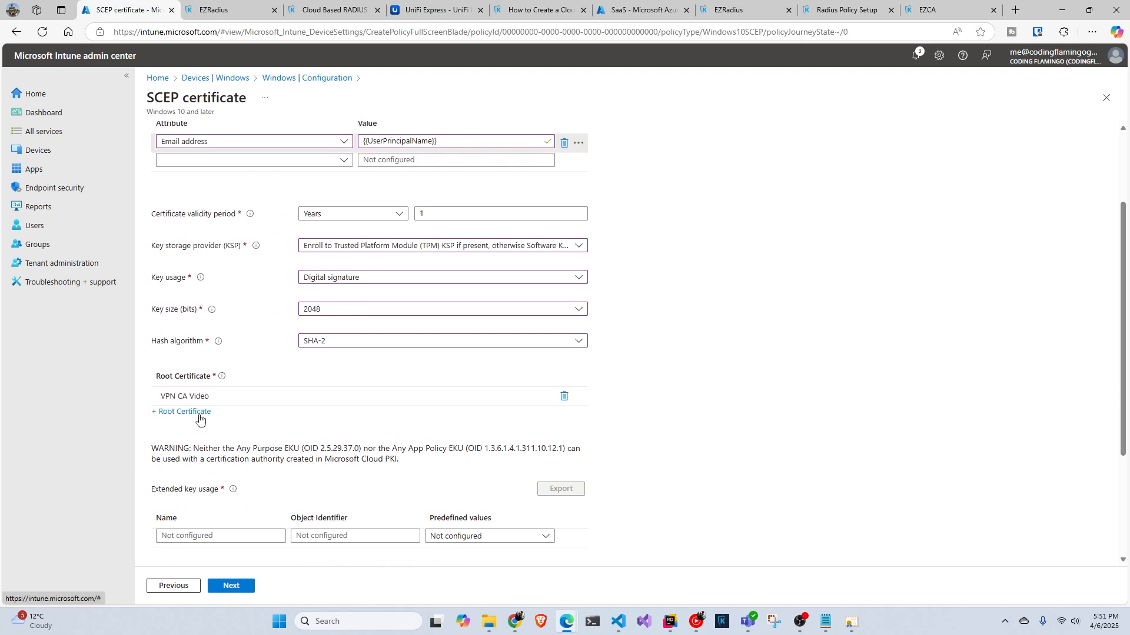
{"action": "scroll", "coordinate": [232, 506], "scroll_direction": "down", "scroll_amount": 2}
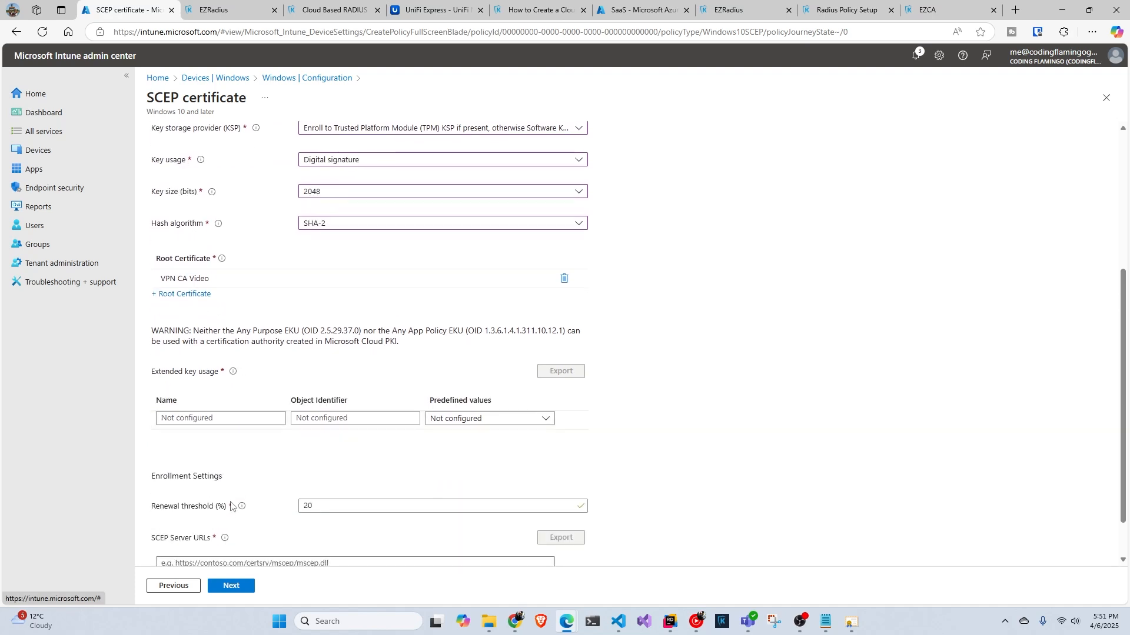
{"action": "left_click", "coordinate": [501, 416]}
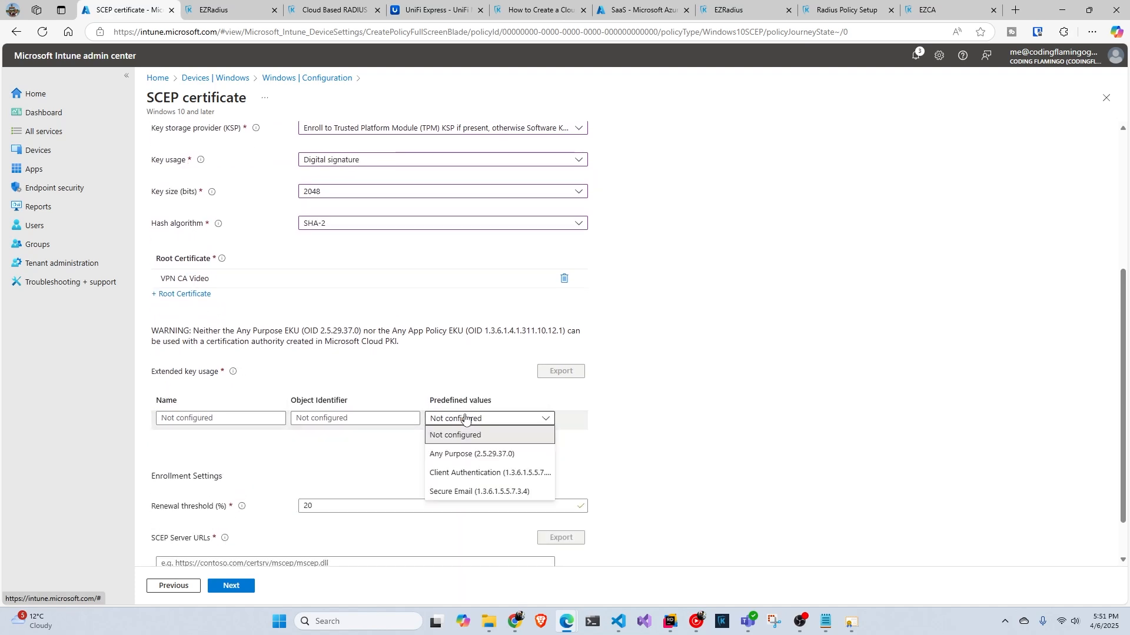
{"action": "left_click", "coordinate": [475, 475]}
{"action": "scroll", "coordinate": [406, 454], "scroll_direction": "down", "scroll_amount": 1}
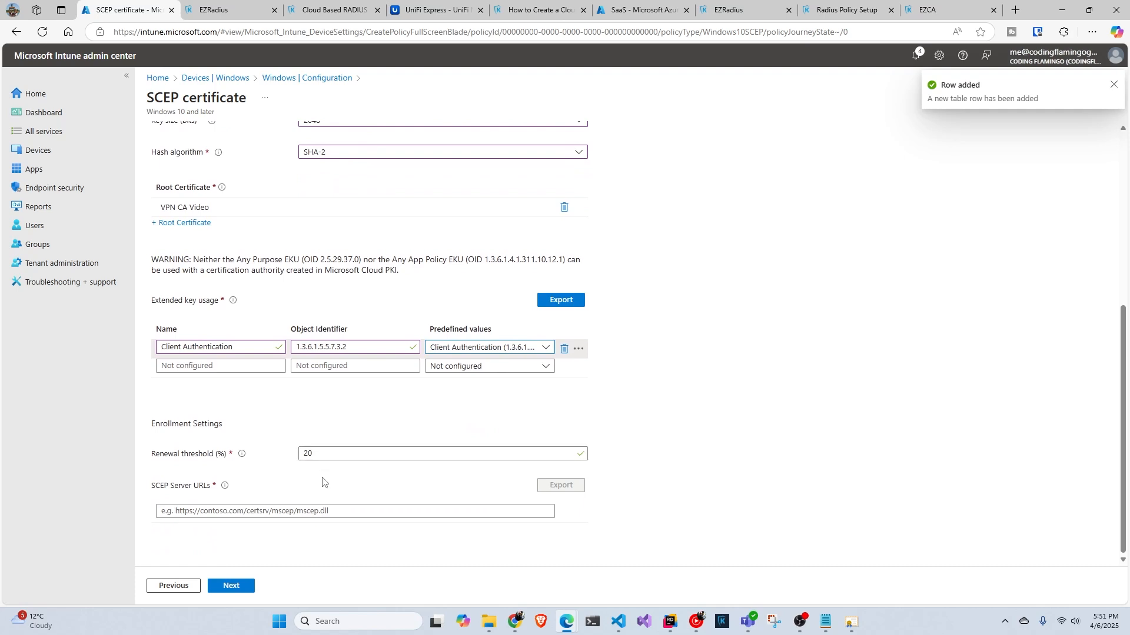
Step: Switch to the EZCA portal and open its list of certificate authorities to look up the SCEP server URL
{"action": "left_click", "coordinate": [232, 516]}
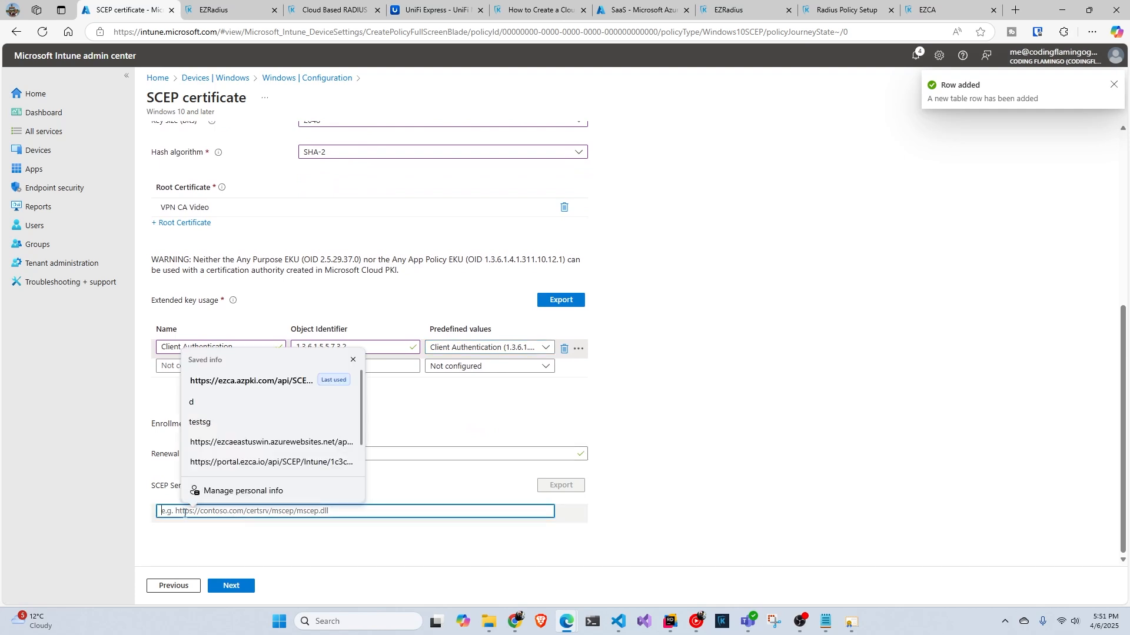
{"action": "left_click", "coordinate": [300, 541]}
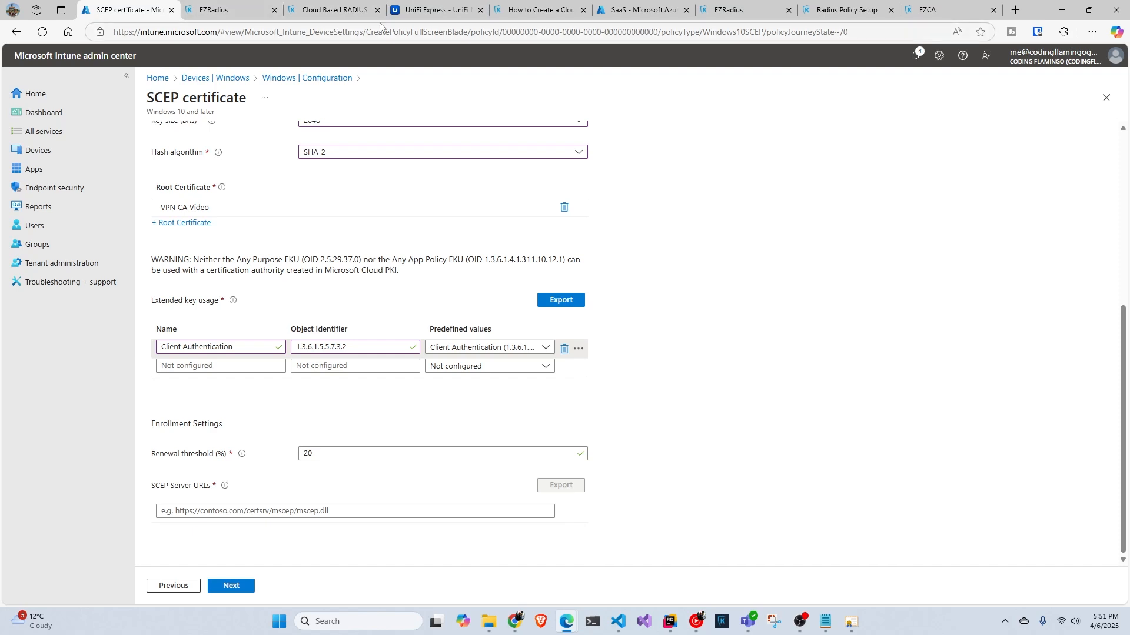
{"action": "left_click", "coordinate": [328, 18]}
{"action": "left_click", "coordinate": [759, 10]}
{"action": "left_click", "coordinate": [941, 13]}
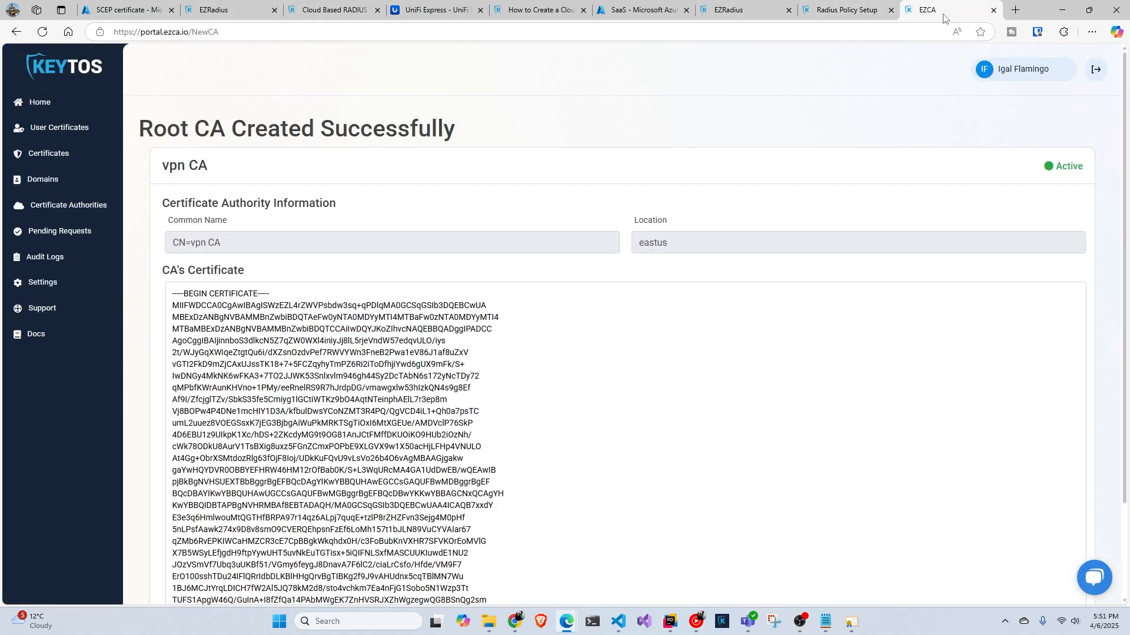
{"action": "left_click", "coordinate": [69, 212]}
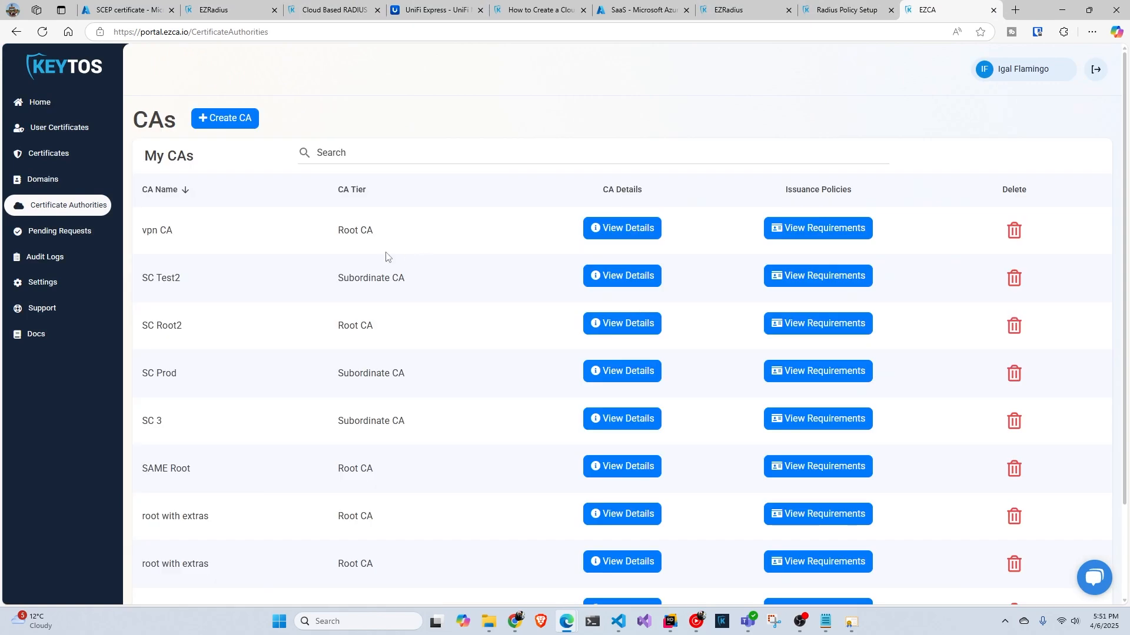
Step: Review the vpn CA's details, including its life-cycle settings and CA locations, and return to the CA list
{"action": "left_click", "coordinate": [595, 235]}
{"action": "scroll", "coordinate": [384, 412], "scroll_direction": "down", "scroll_amount": 4}
{"action": "scroll", "coordinate": [384, 411], "scroll_direction": "down", "scroll_amount": 1}
{"action": "scroll", "coordinate": [370, 436], "scroll_direction": "up", "scroll_amount": 5}
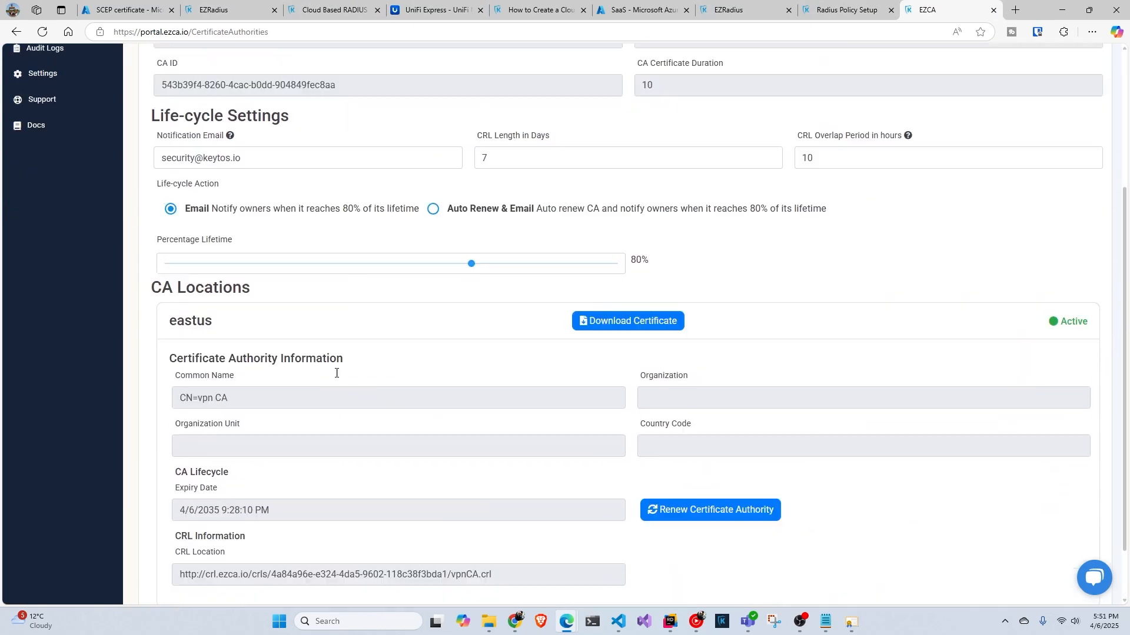
{"action": "left_click", "coordinate": [186, 118]}
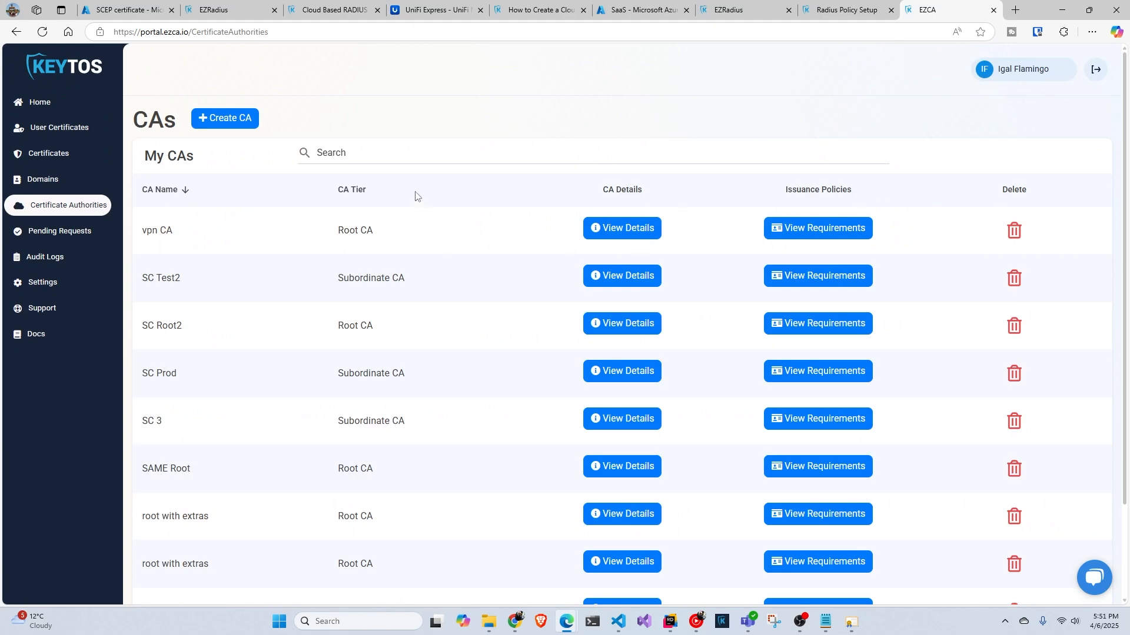
Step: Copy the Intune SCEP URL from the vpn CA's issuance requirements
{"action": "left_click", "coordinate": [794, 228]}
{"action": "scroll", "coordinate": [565, 292], "scroll_direction": "down", "scroll_amount": 4}
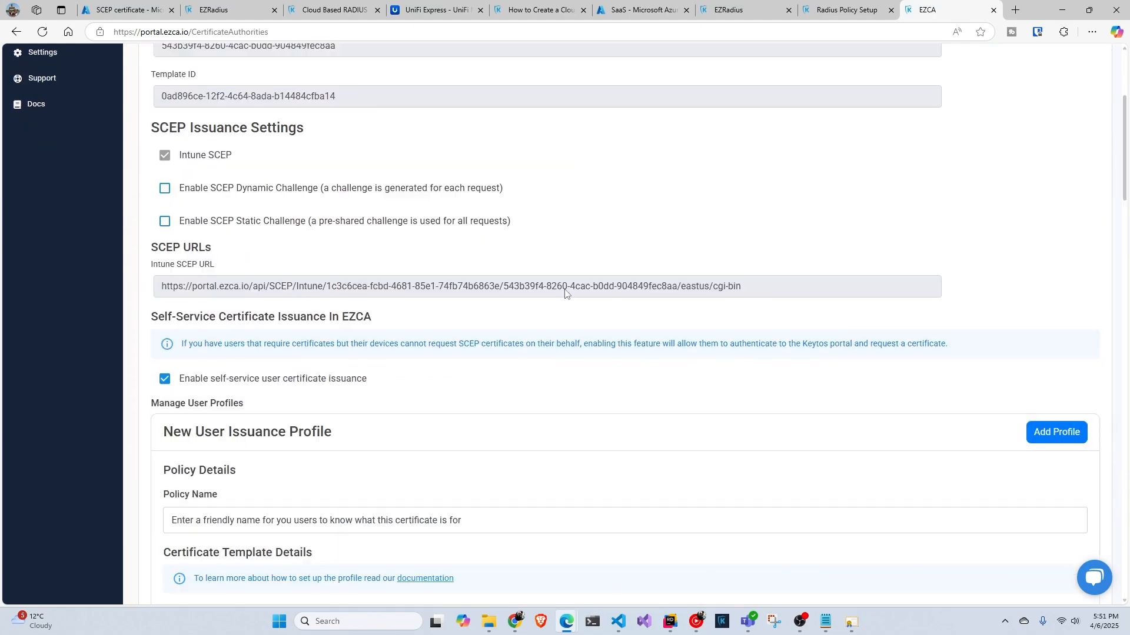
{"action": "scroll", "coordinate": [565, 293], "scroll_direction": "down", "scroll_amount": 1}
{"action": "left_click", "coordinate": [453, 224]}
{"action": "key", "text": "ctrl+a"}
{"action": "key", "text": "ctrl+c"}
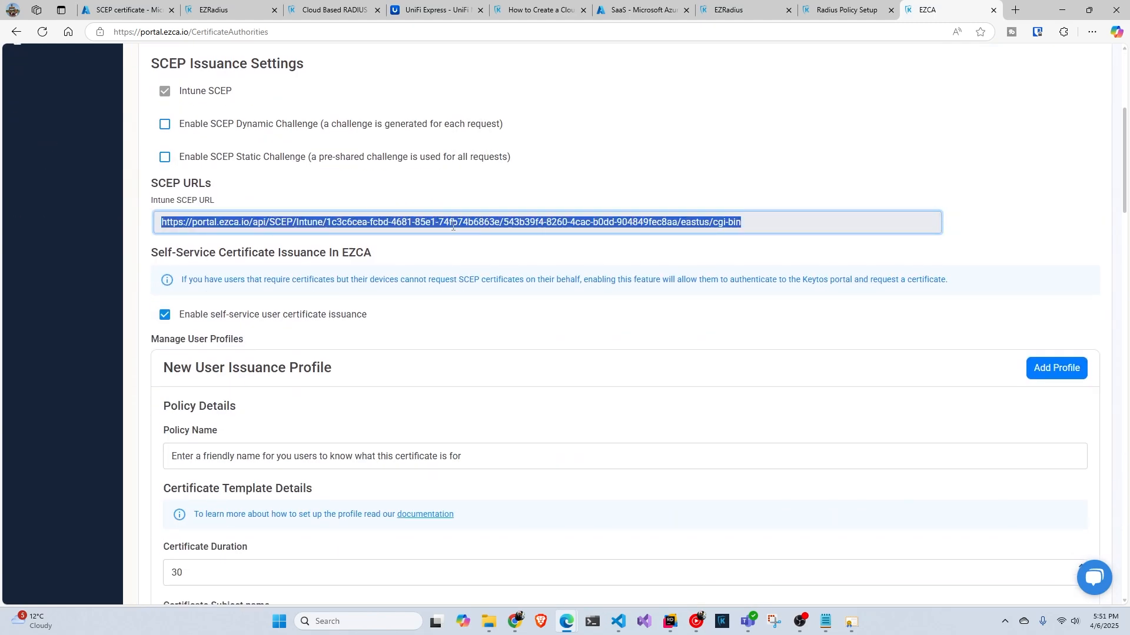
Step: Switch to the Intune admin center, enter the copied URL as the profile's SCEP server URL, and continue to assignments
{"action": "left_click", "coordinate": [529, 10]}
{"action": "left_click", "coordinate": [609, 12]}
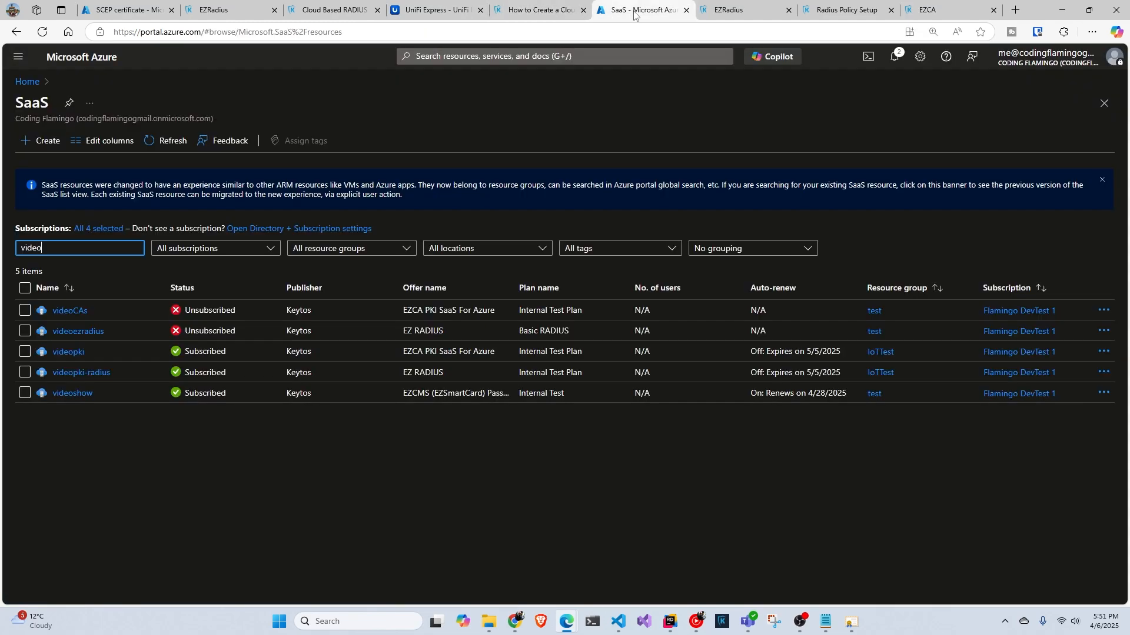
{"action": "left_click", "coordinate": [737, 13]}
{"action": "left_click", "coordinate": [841, 10]}
{"action": "left_click", "coordinate": [930, 10]}
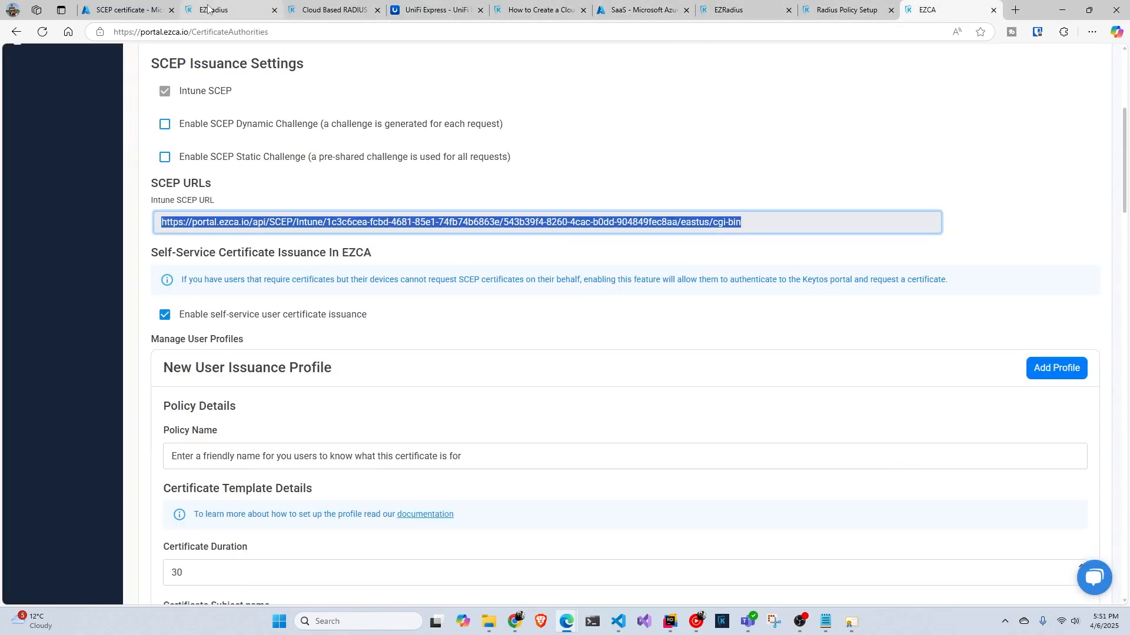
{"action": "left_click", "coordinate": [122, 12]}
{"action": "left_click", "coordinate": [206, 512]}
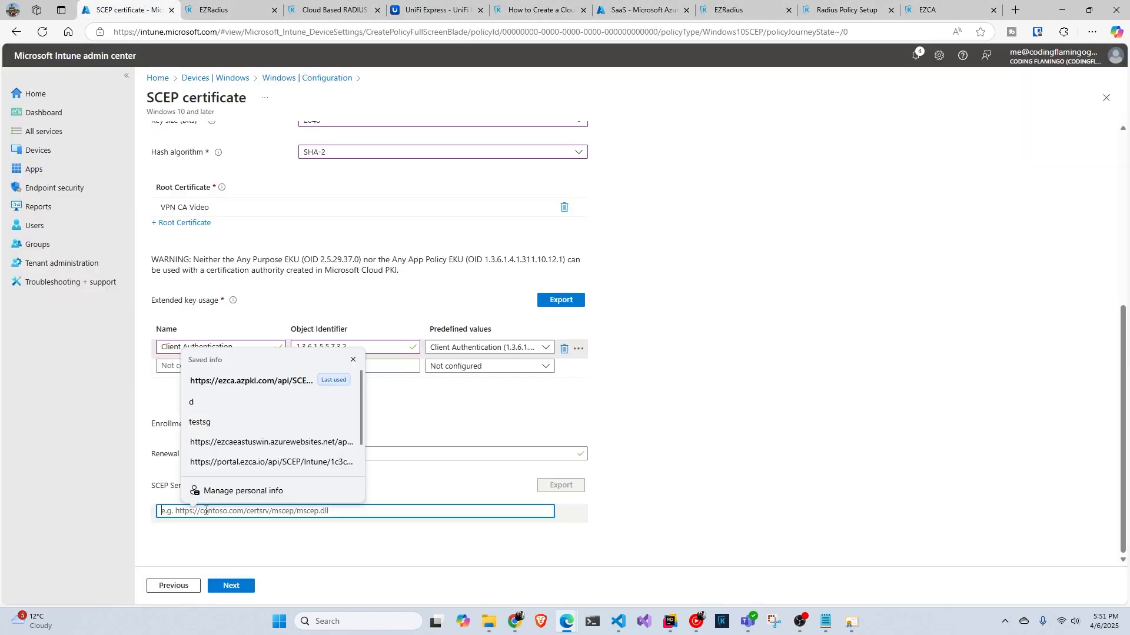
{"action": "key", "text": "ctrl+v"}
{"action": "left_click", "coordinate": [247, 585]}
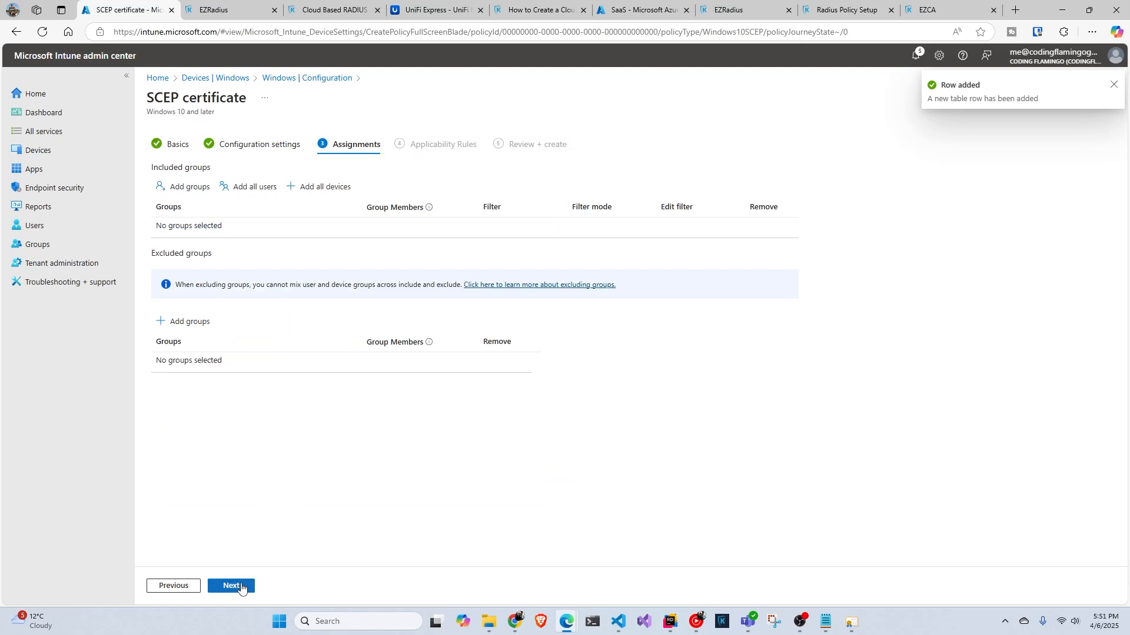
Step: Assign the SCEP certificate profile to all users and all devices, and create it
{"action": "left_click", "coordinate": [254, 188]}
{"action": "left_click", "coordinate": [291, 189]}
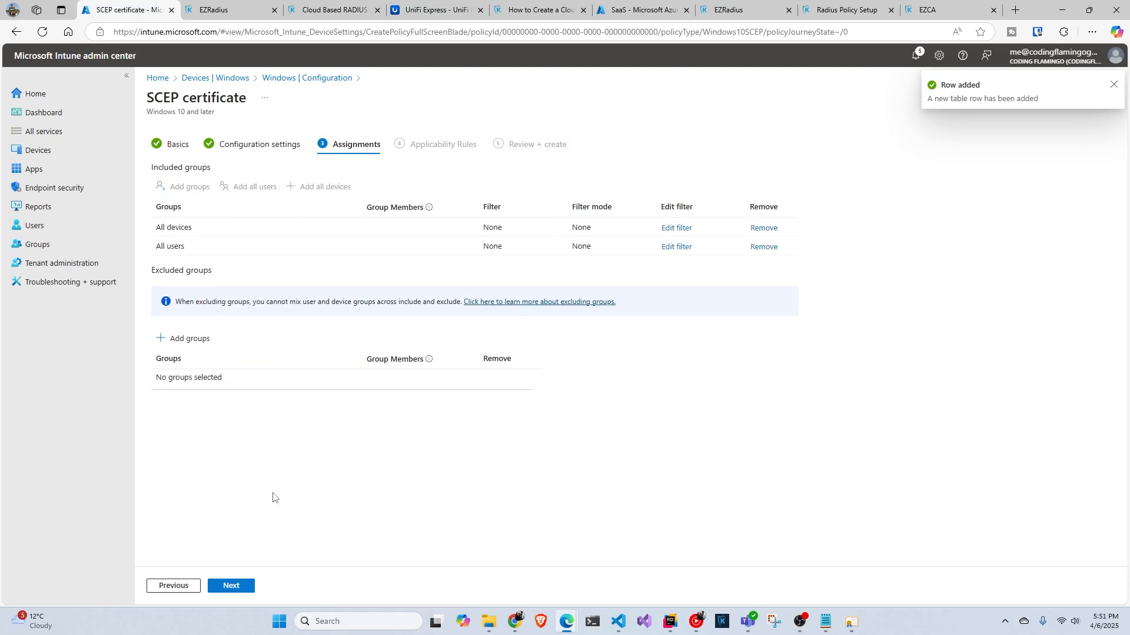
{"action": "left_click", "coordinate": [246, 587]}
{"action": "left_click", "coordinate": [243, 586]}
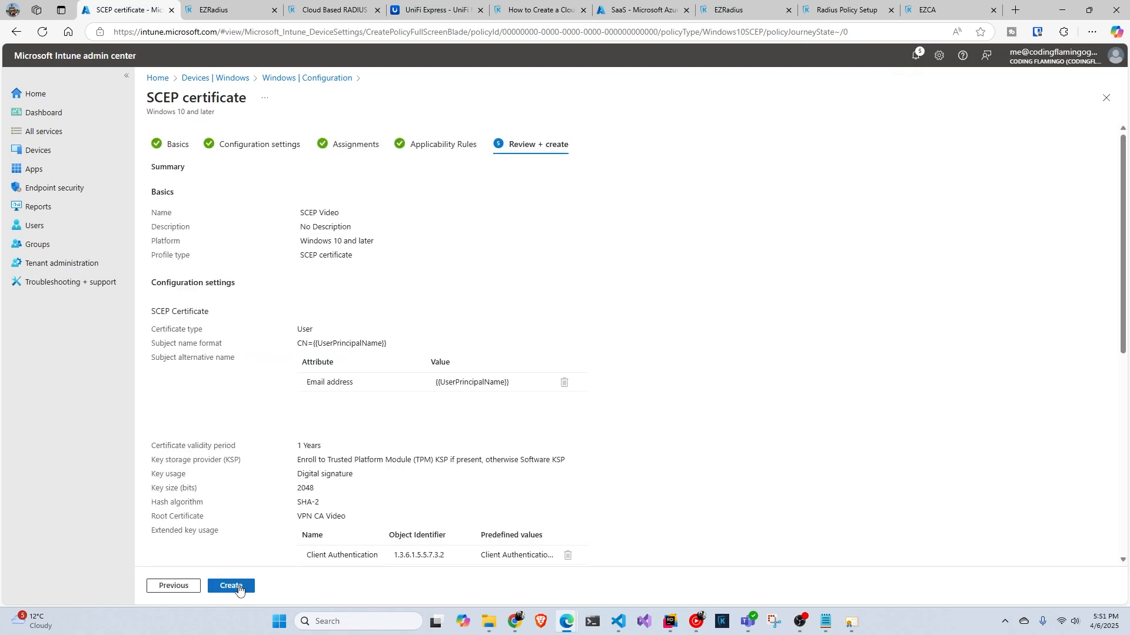
{"action": "left_click", "coordinate": [234, 586]}
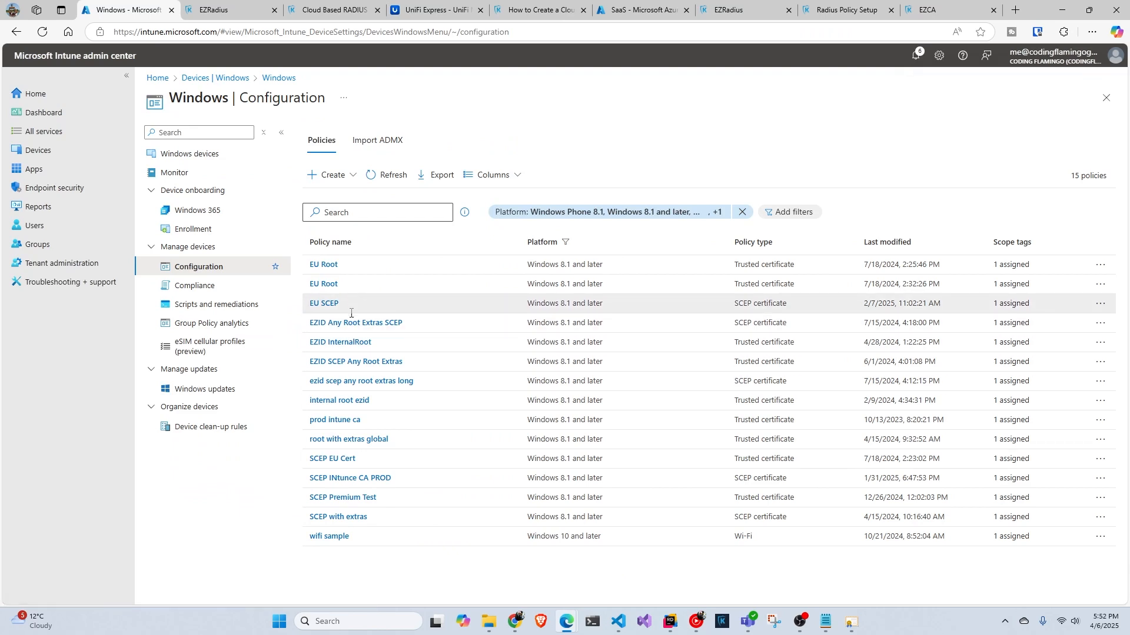
Step: Search the Windows configuration policies for "sc" and refresh the list
{"action": "left_click", "coordinate": [349, 218]}
{"action": "type", "text": "sc"}
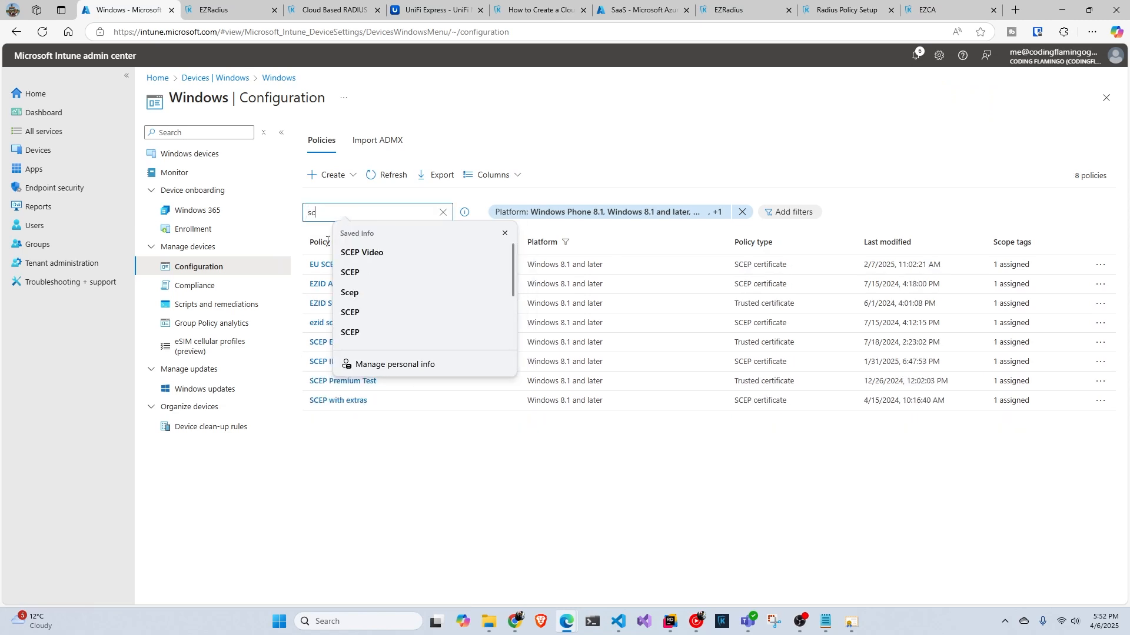
{"action": "left_click", "coordinate": [412, 511]}
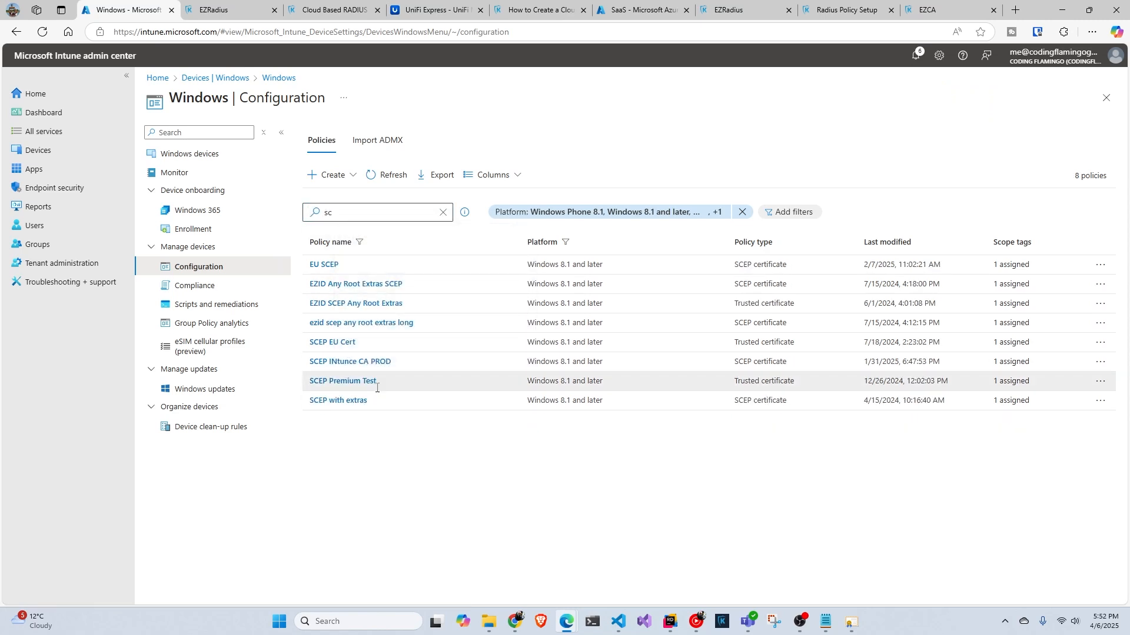
{"action": "left_click", "coordinate": [389, 175]}
{"action": "left_click", "coordinate": [374, 216]}
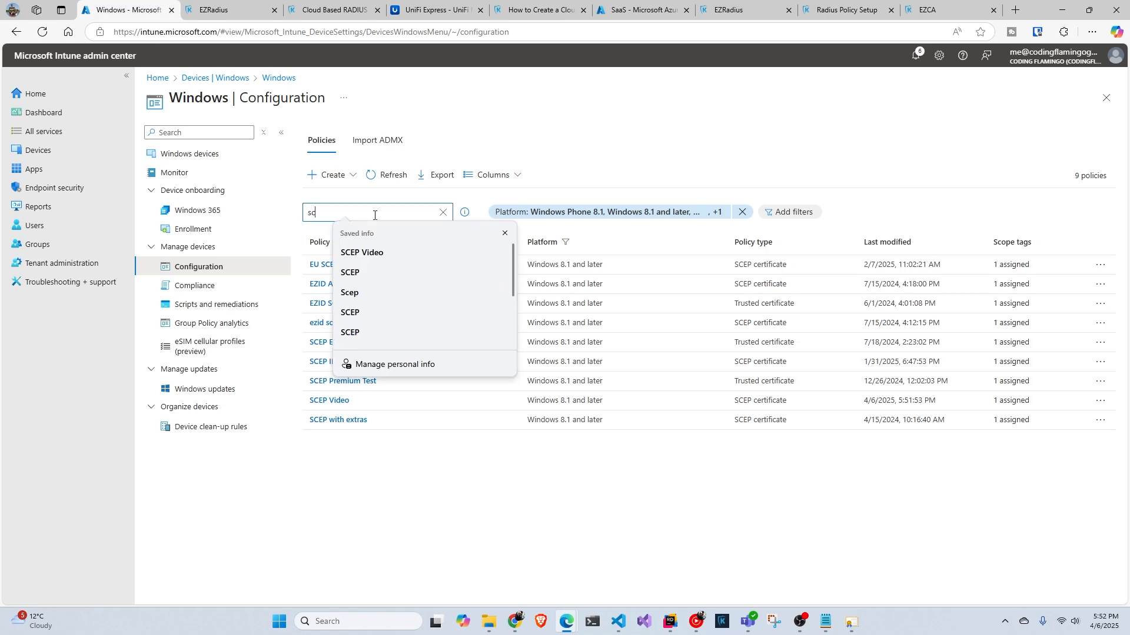
Step: Review the SCEP Video policy's properties and configuration settings, and return to the policy list without saving edits
{"action": "left_click", "coordinate": [329, 401]}
{"action": "scroll", "coordinate": [289, 318], "scroll_direction": "down", "scroll_amount": 3}
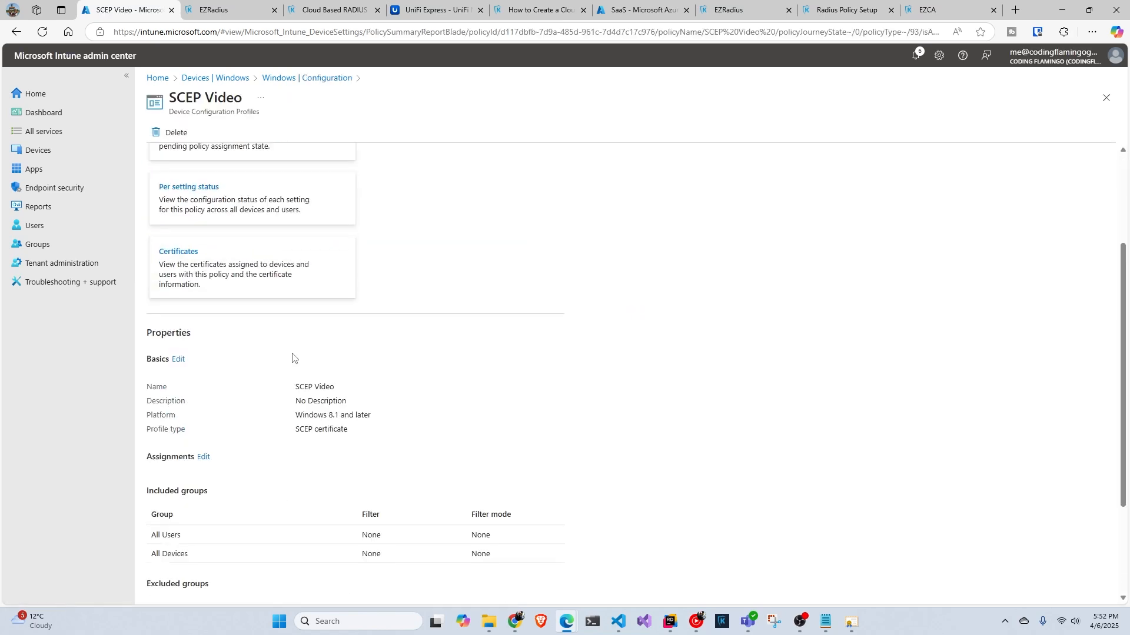
{"action": "scroll", "coordinate": [293, 357], "scroll_direction": "down", "scroll_amount": 2}
{"action": "left_click", "coordinate": [243, 562]}
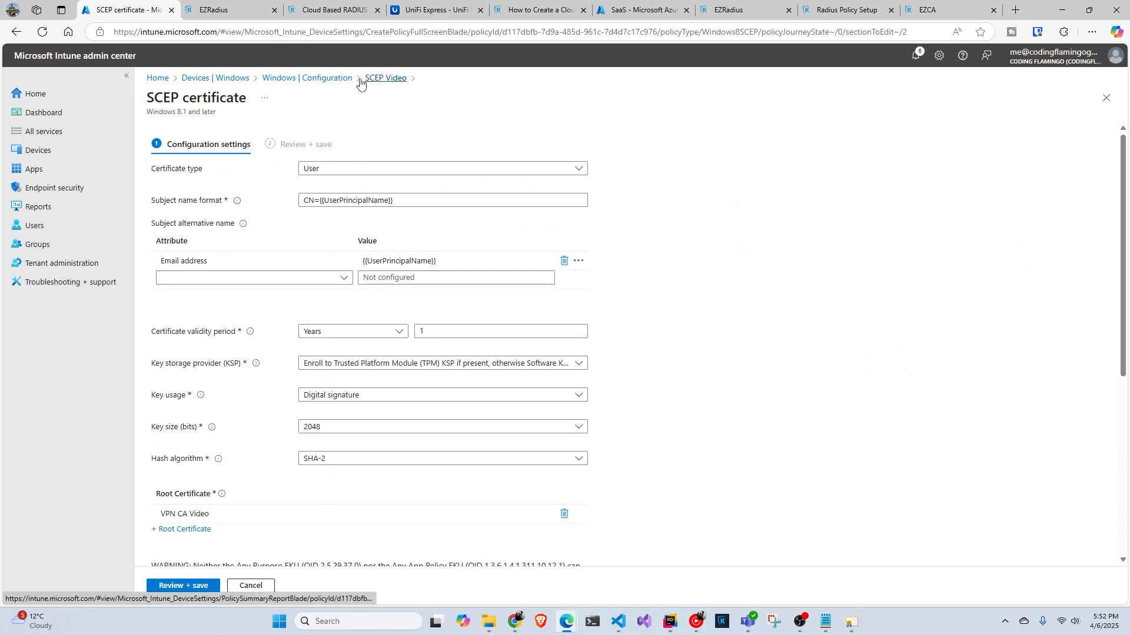
{"action": "left_click", "coordinate": [341, 81]}
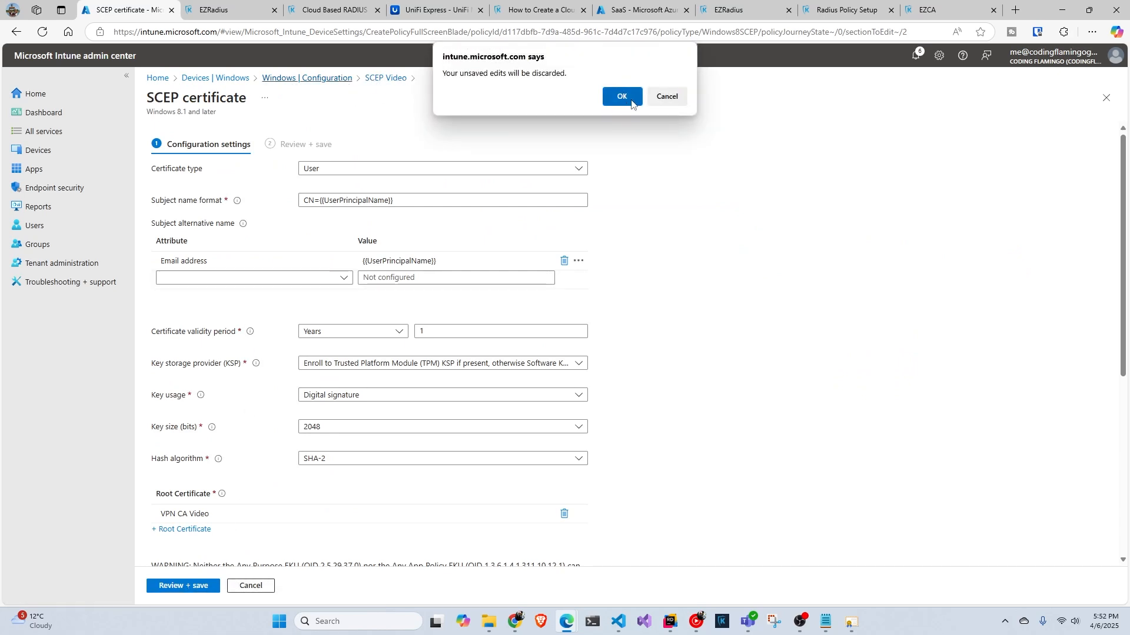
{"action": "left_click", "coordinate": [622, 97]}
Step: Create a new policy for Windows 10 and later from the SCEP certificate template
{"action": "left_click", "coordinate": [333, 175]}
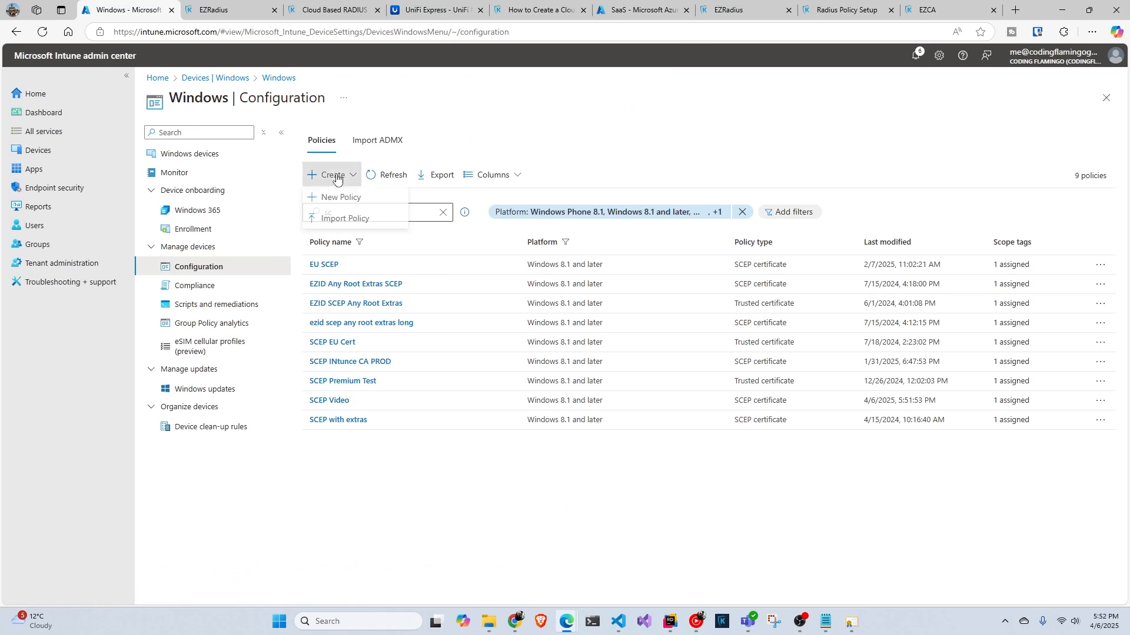
{"action": "left_click", "coordinate": [338, 197]}
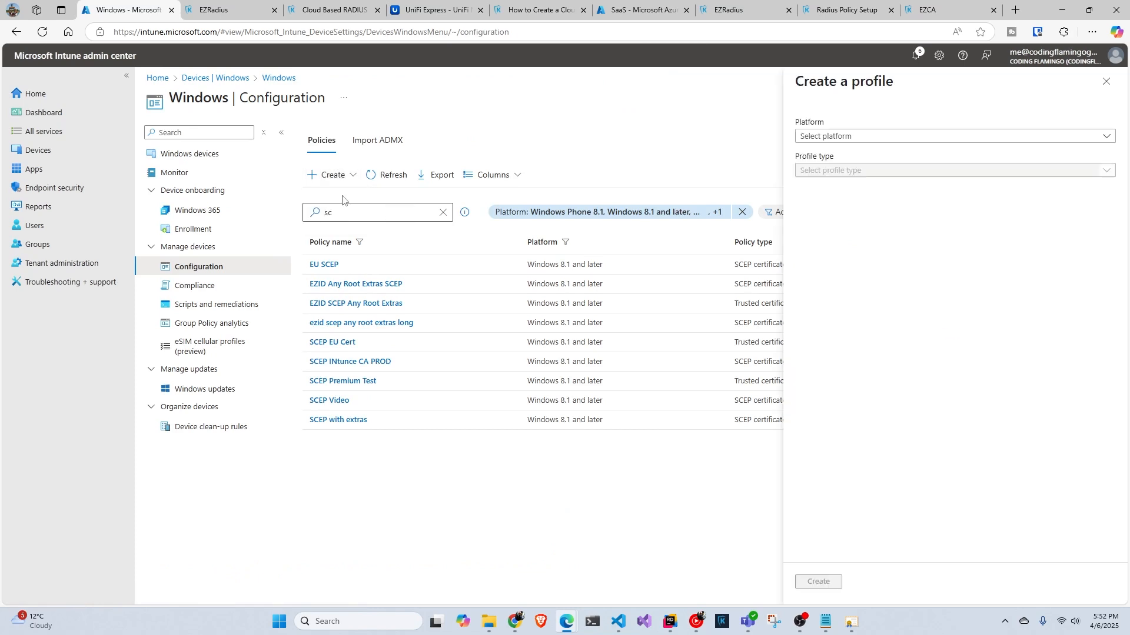
{"action": "left_click", "coordinate": [830, 137]}
{"action": "left_click", "coordinate": [820, 149]}
{"action": "left_click", "coordinate": [826, 170]}
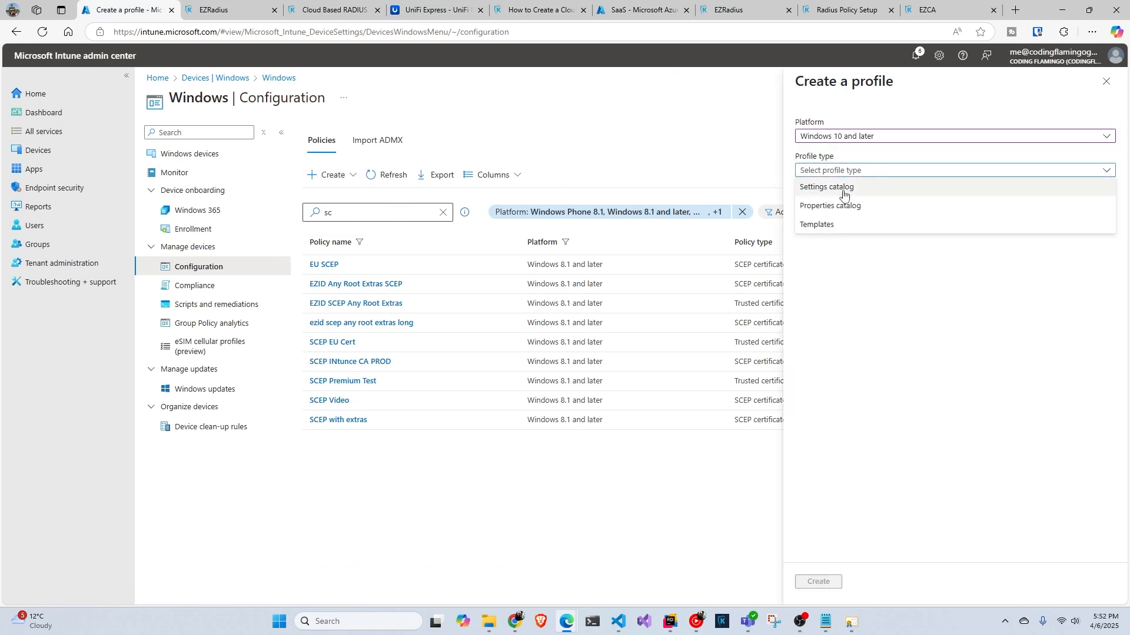
{"action": "left_click", "coordinate": [845, 226]}
{"action": "left_click", "coordinate": [844, 234]}
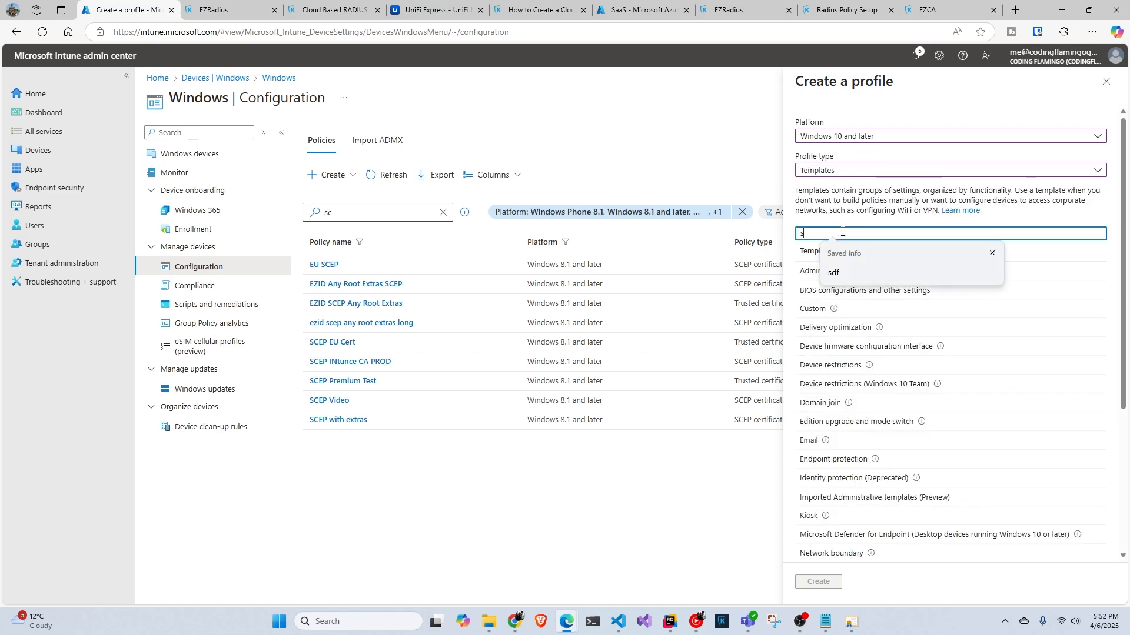
{"action": "type", "text": "sc"}
{"action": "left_click", "coordinate": [827, 265]}
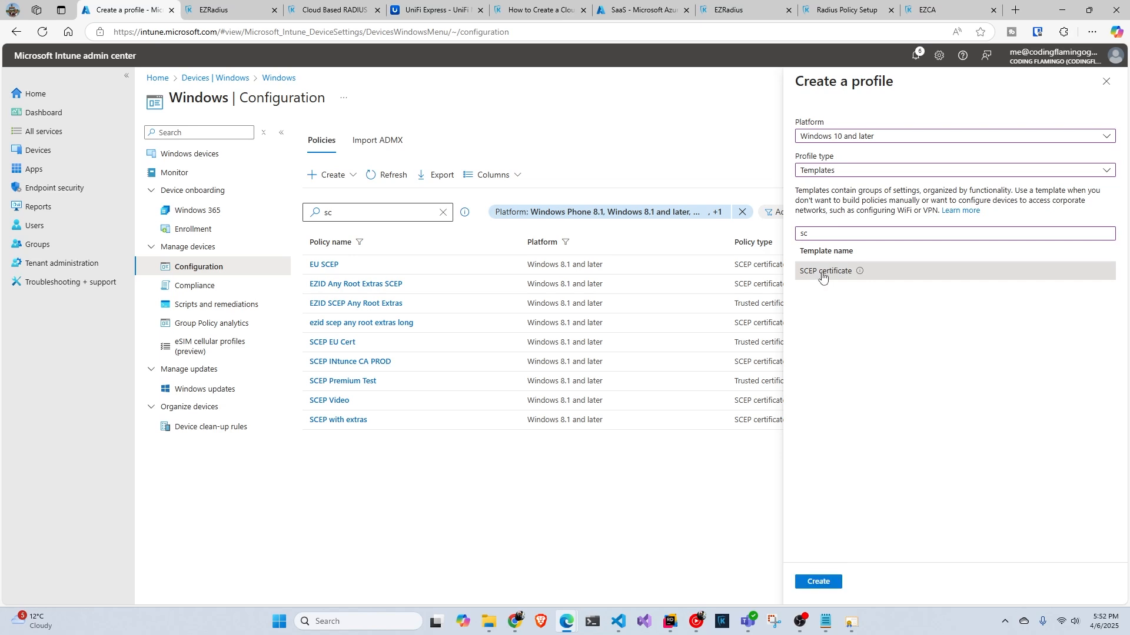
{"action": "left_click", "coordinate": [822, 584]}
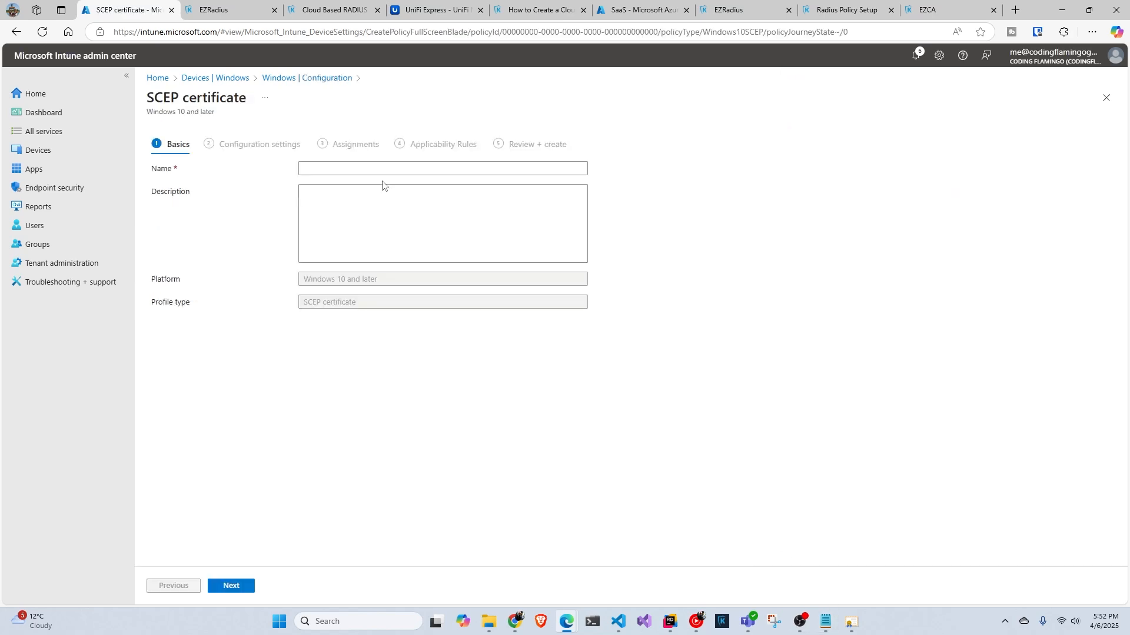
Step: Name the profile SCEP Device Video and set its certificate type to Device
{"action": "left_click", "coordinate": [523, 166]}
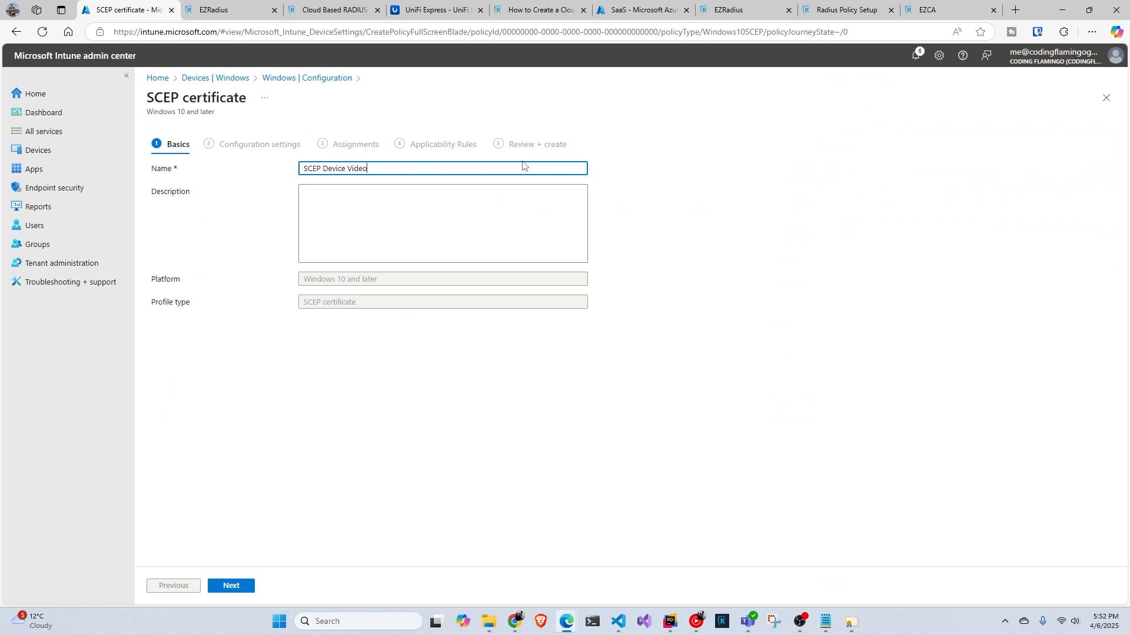
{"action": "left_click", "coordinate": [247, 589]}
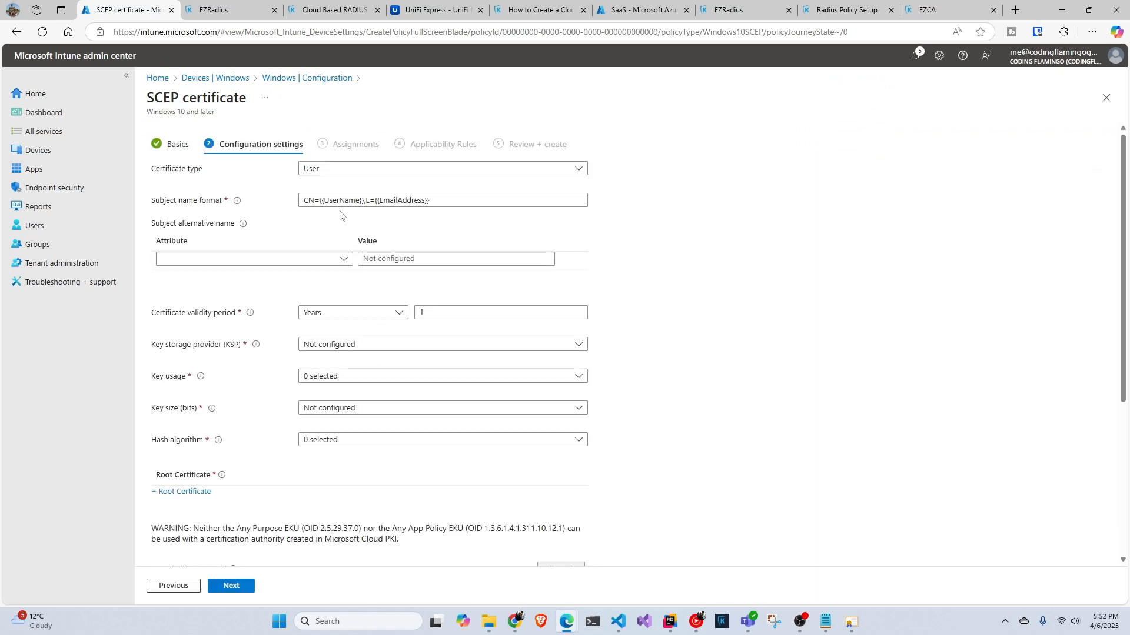
{"action": "left_click", "coordinate": [329, 174]}
{"action": "left_click", "coordinate": [334, 206]}
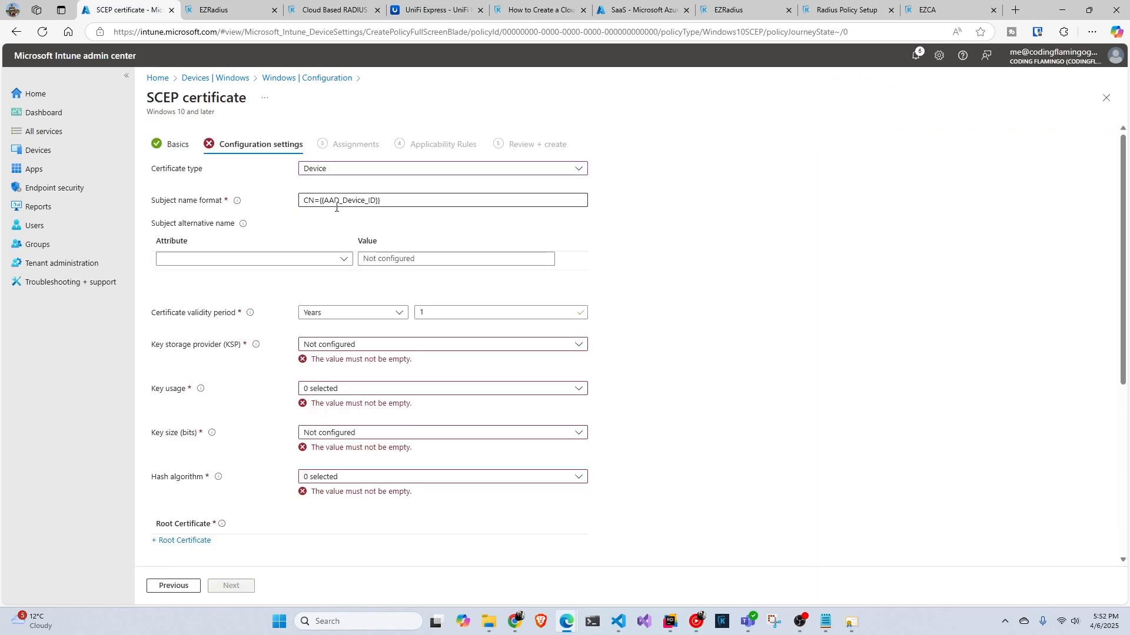
{"action": "left_click", "coordinate": [367, 618]}
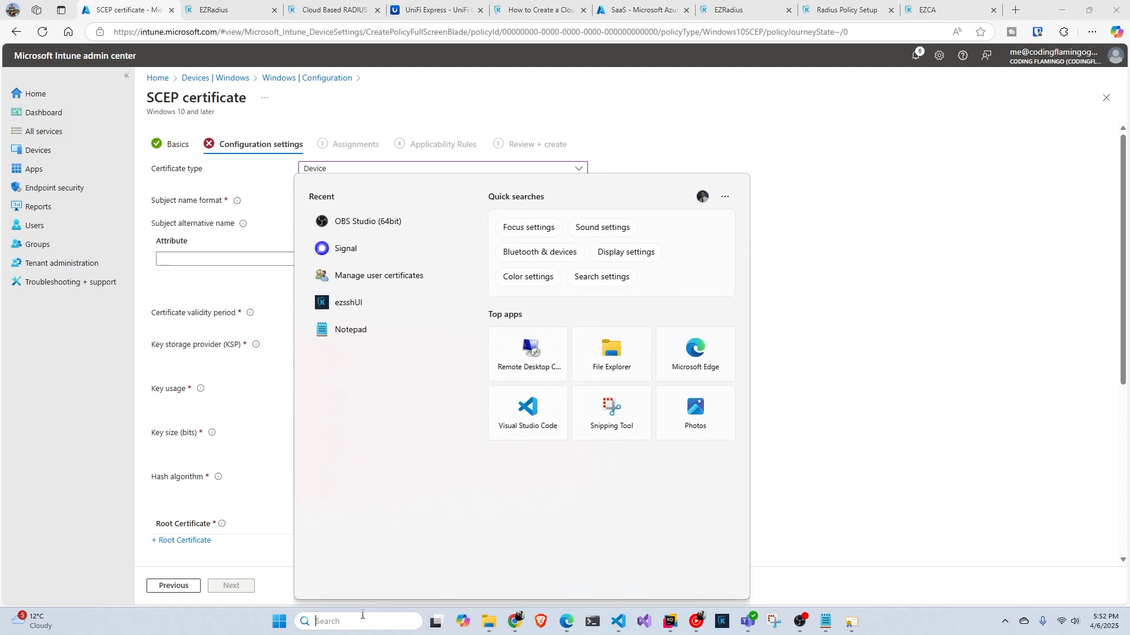
{"action": "type", "text": "local cer"}
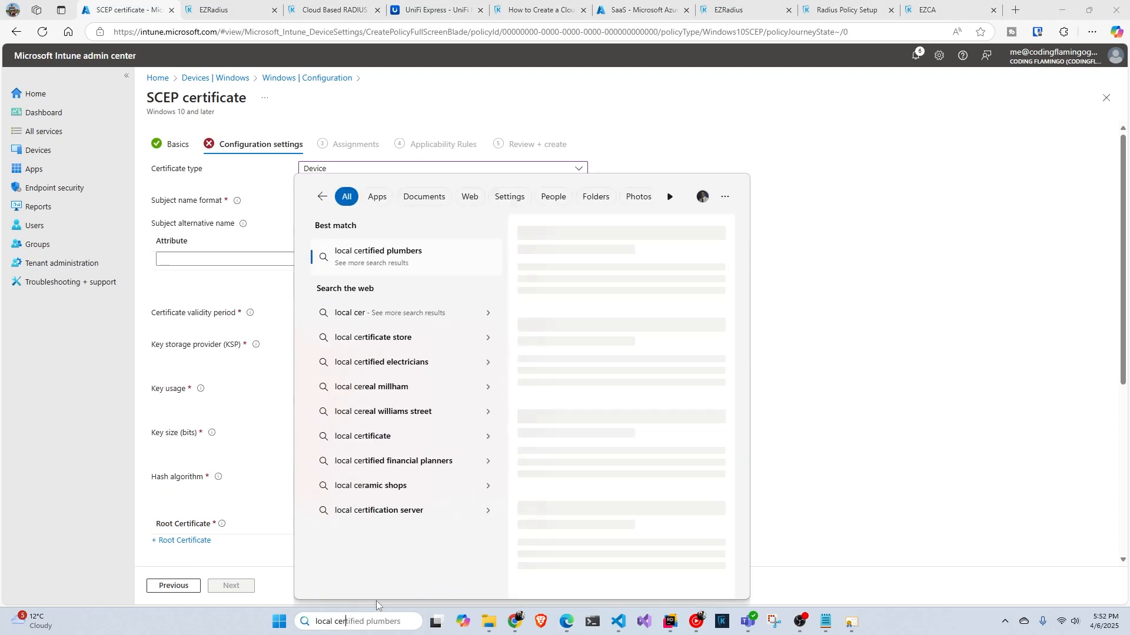
{"action": "key", "text": "ctrl+a"}
{"action": "type", "text": "con"}
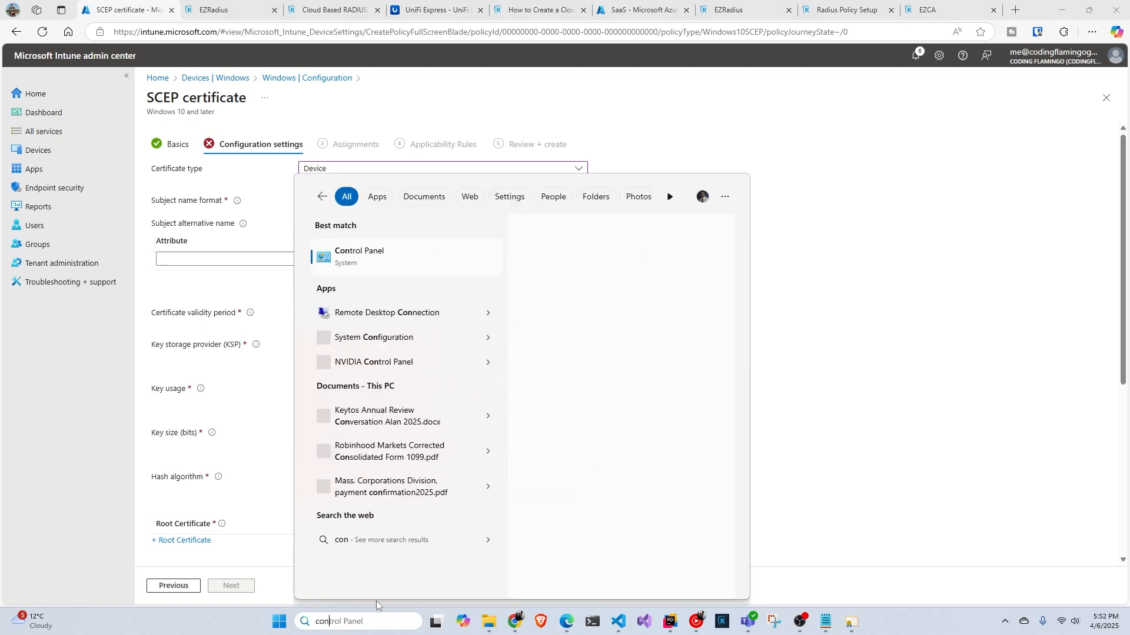
{"action": "key", "text": "BackSpace"}
{"action": "key", "text": "BackSpace"}
{"action": "type", "text": "ertifi"}
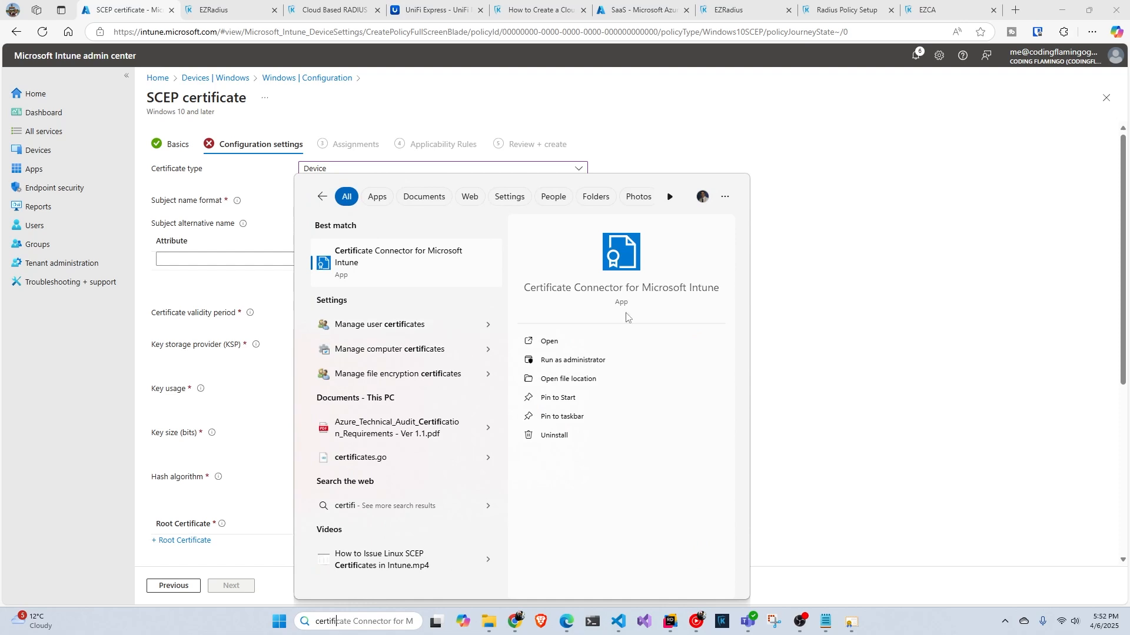
{"action": "left_click", "coordinate": [872, 315]}
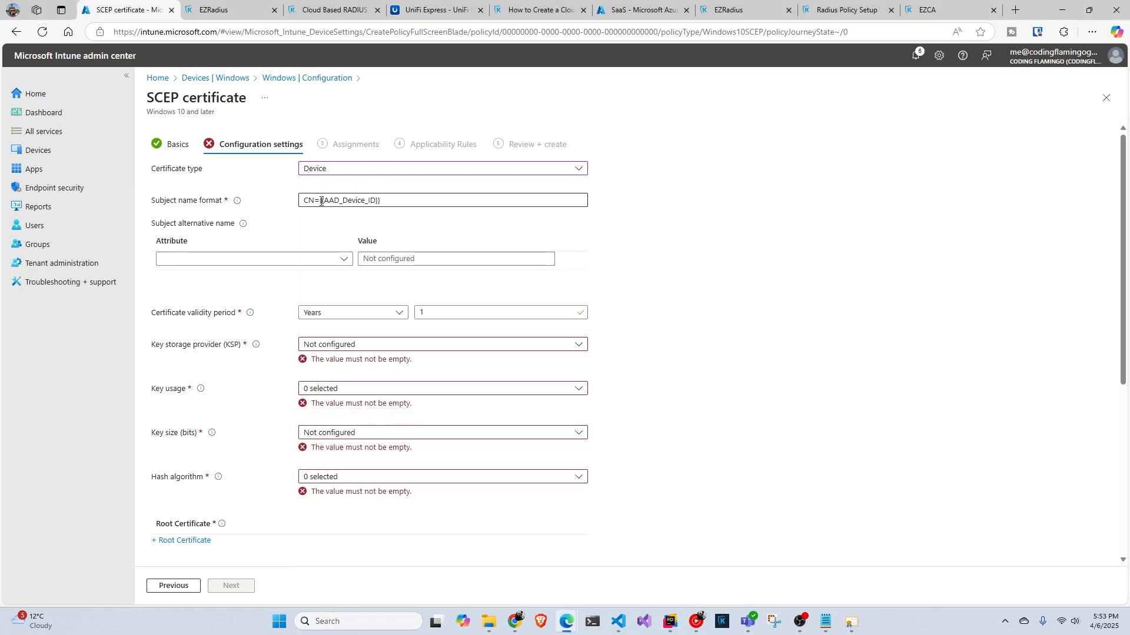
Step: Add a DNS subject alternative name with the value {{Device_ID}}, reusing the variable text from the subject name format
{"action": "left_click_drag", "start_coordinate": [321, 201], "coordinate": [396, 199]}
{"action": "left_click", "coordinate": [330, 260]}
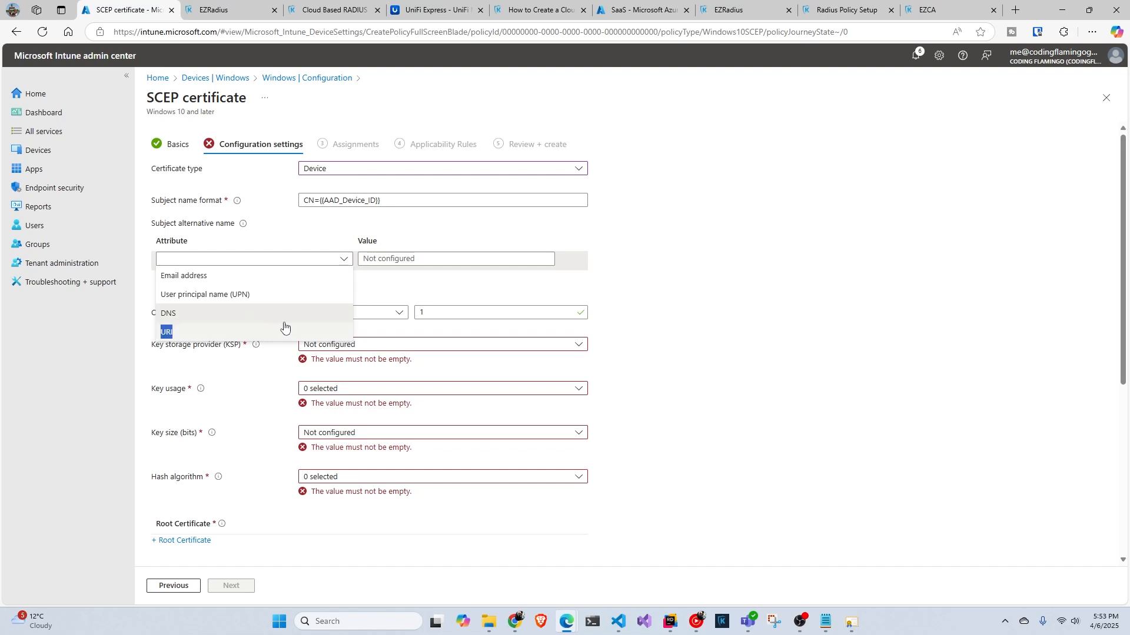
{"action": "left_click", "coordinate": [246, 314]}
{"action": "left_click", "coordinate": [408, 258]}
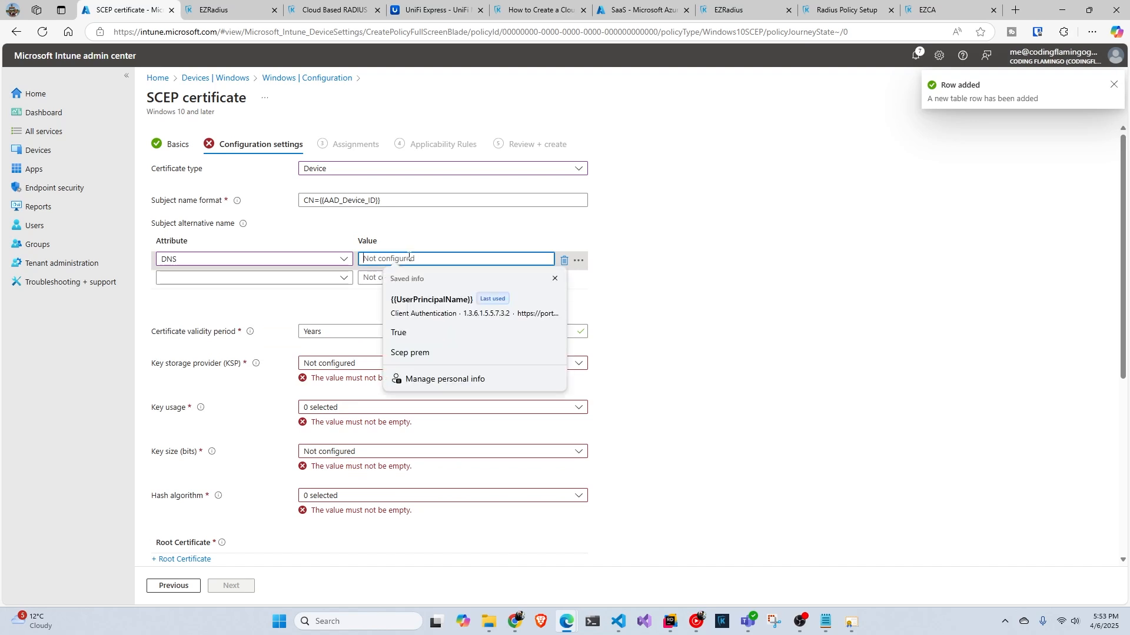
{"action": "type", "text": "{{"}
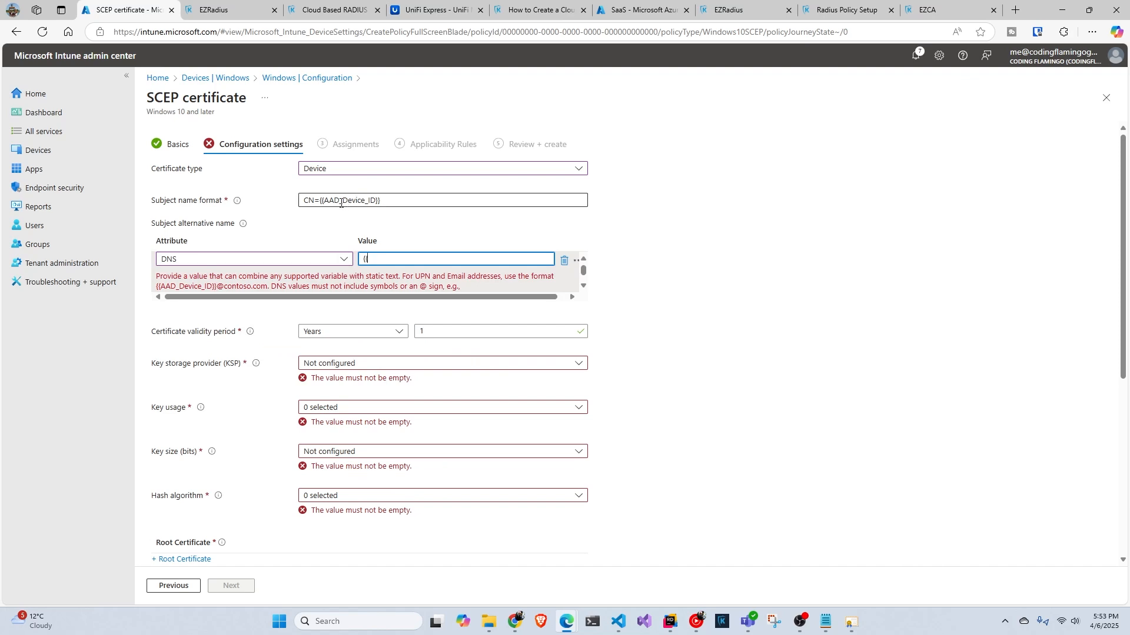
{"action": "left_click_drag", "start_coordinate": [343, 200], "coordinate": [381, 201]}
{"action": "key", "text": "ctrl+c"}
{"action": "left_click", "coordinate": [403, 263]}
{"action": "key", "text": "ctrl+v"}
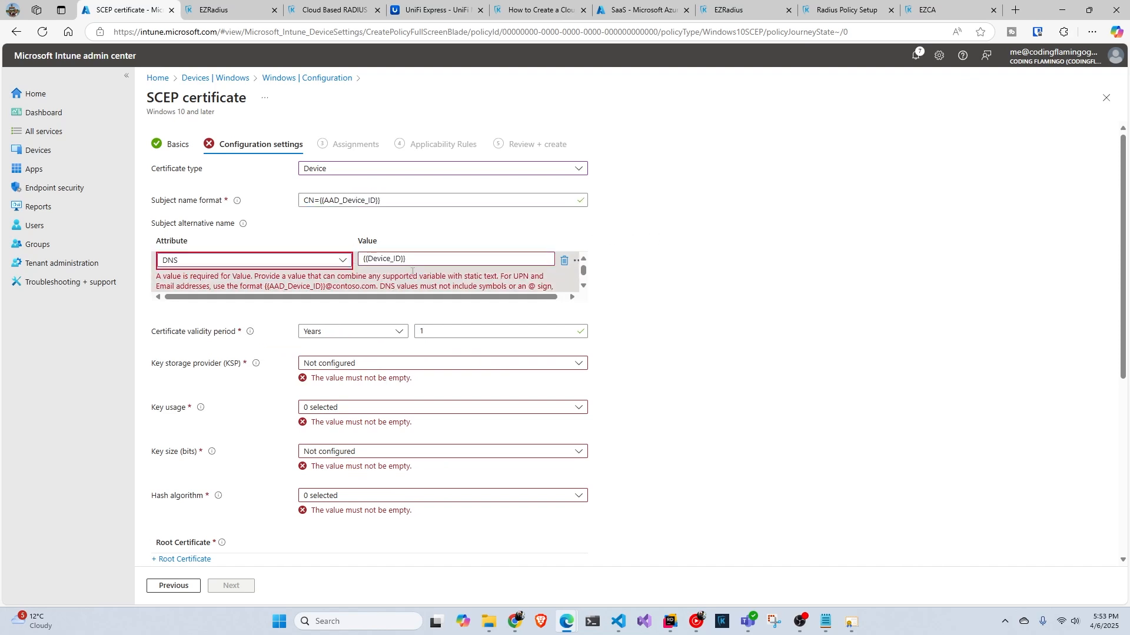
Step: Look up AAD_Device_ID in the Keytos Intune SCEP profile documentation and copy the alternative DeviceId variable name
{"action": "scroll", "coordinate": [413, 276], "scroll_direction": "down", "scroll_amount": 1}
{"action": "scroll", "coordinate": [406, 275], "scroll_direction": "up", "scroll_amount": 1}
{"action": "double_click", "coordinate": [359, 201]}
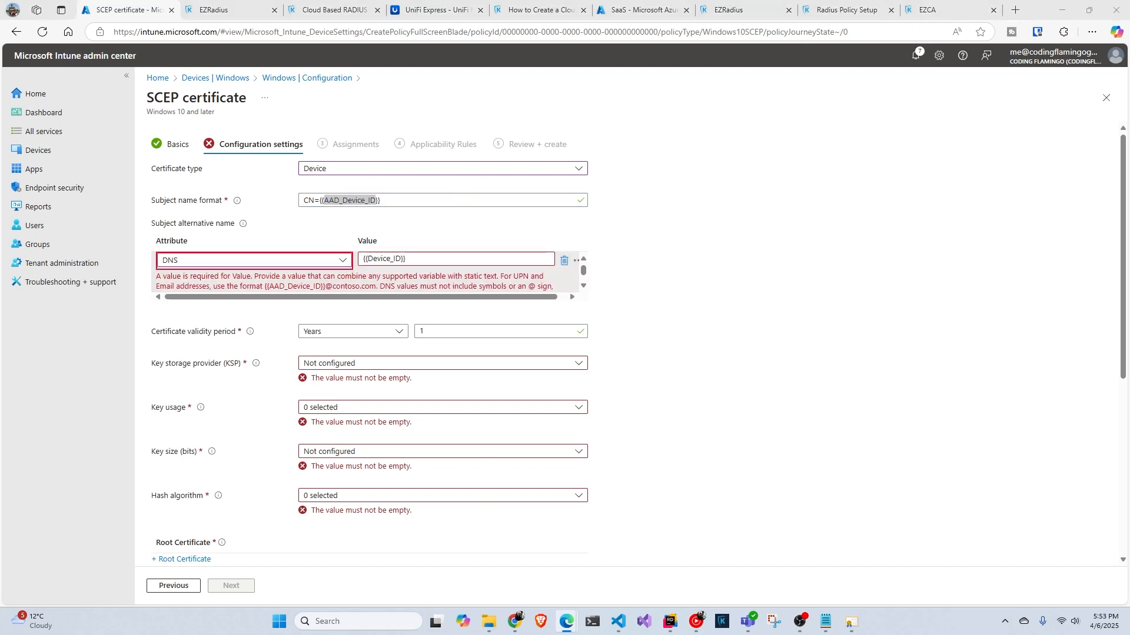
{"action": "left_click_drag", "start_coordinate": [0, 11], "coordinate": [176, 12]}
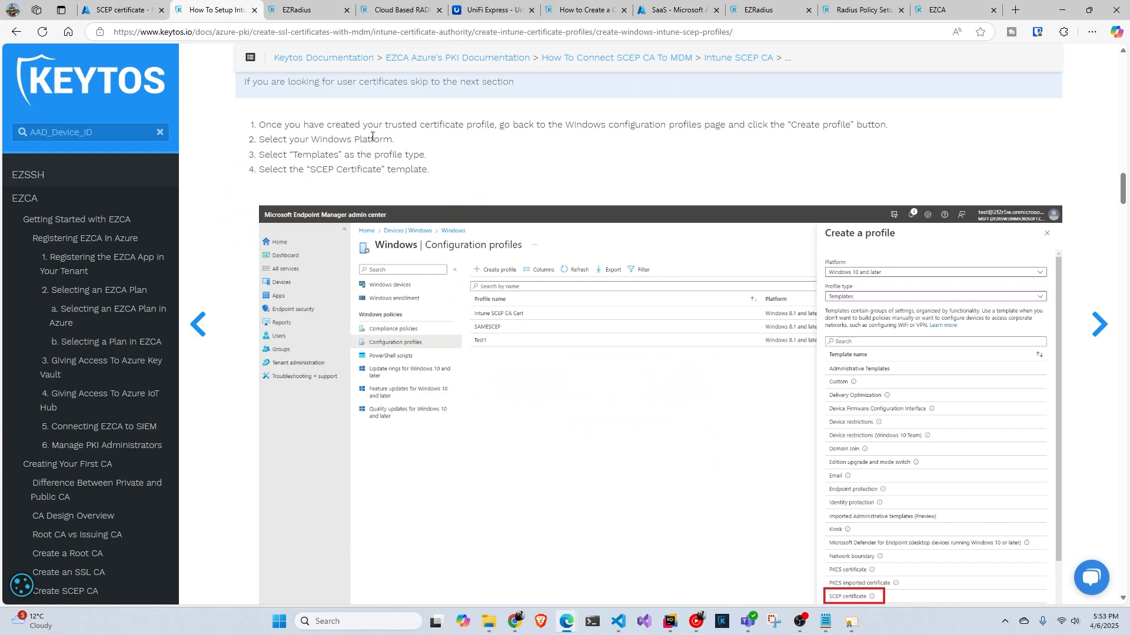
{"action": "key", "text": "ctrl+f"}
{"action": "key", "text": "ctrl+v"}
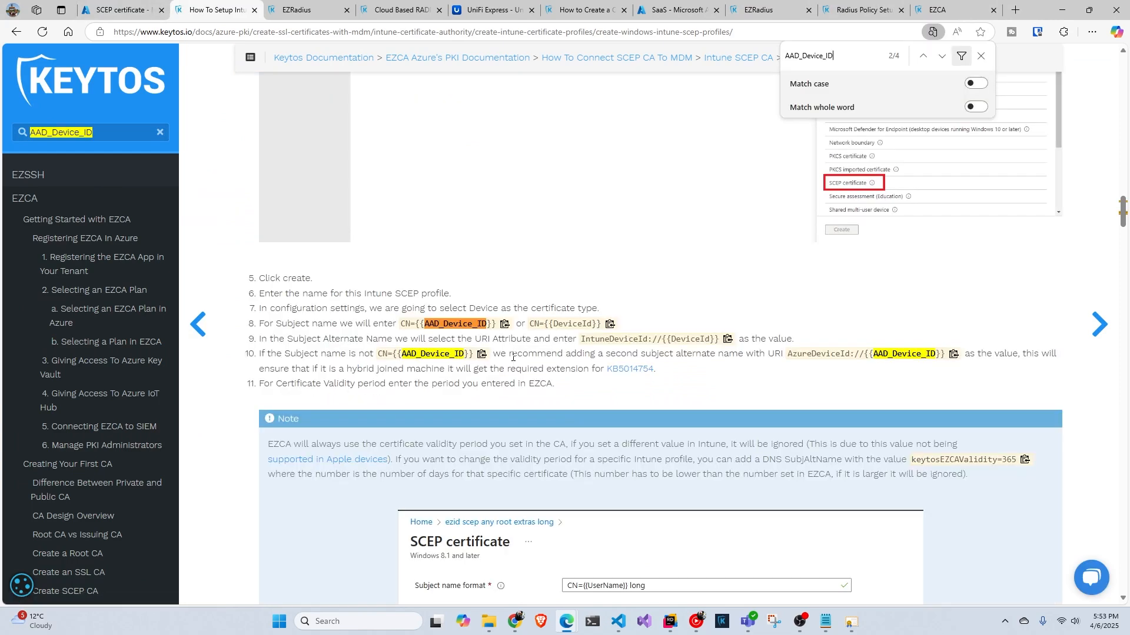
{"action": "double_click", "coordinate": [571, 325]}
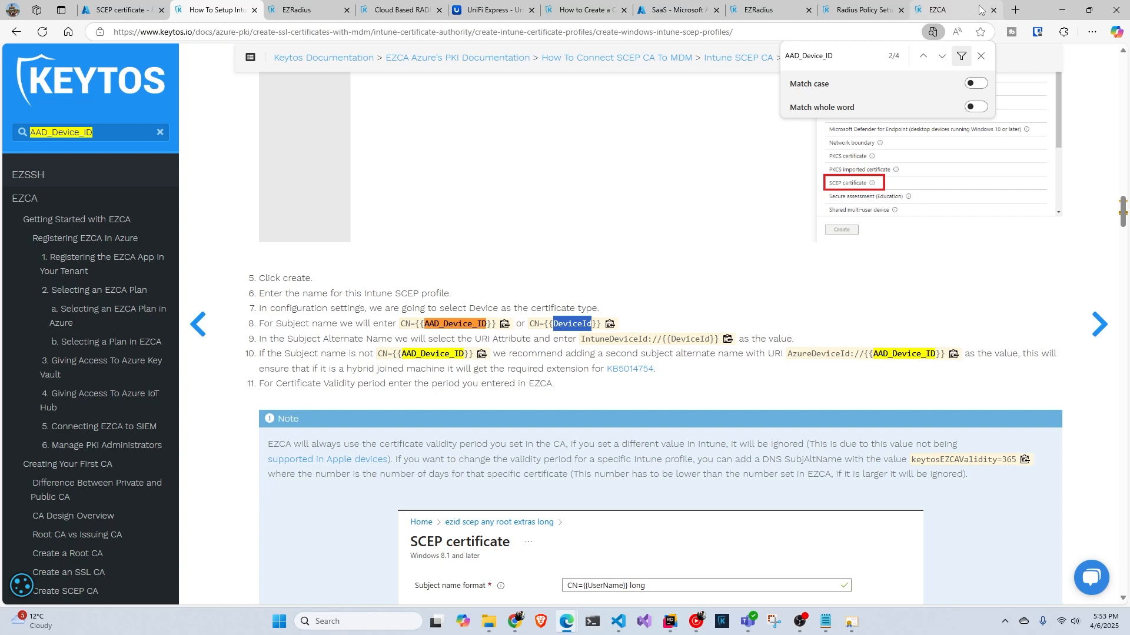
Step: Replace the variable in the DNS subject alternative name of the Intune SCEP profile so its value reads {{DeviceId}}
{"action": "left_click", "coordinate": [691, 12]}
{"action": "left_click", "coordinate": [583, 10]}
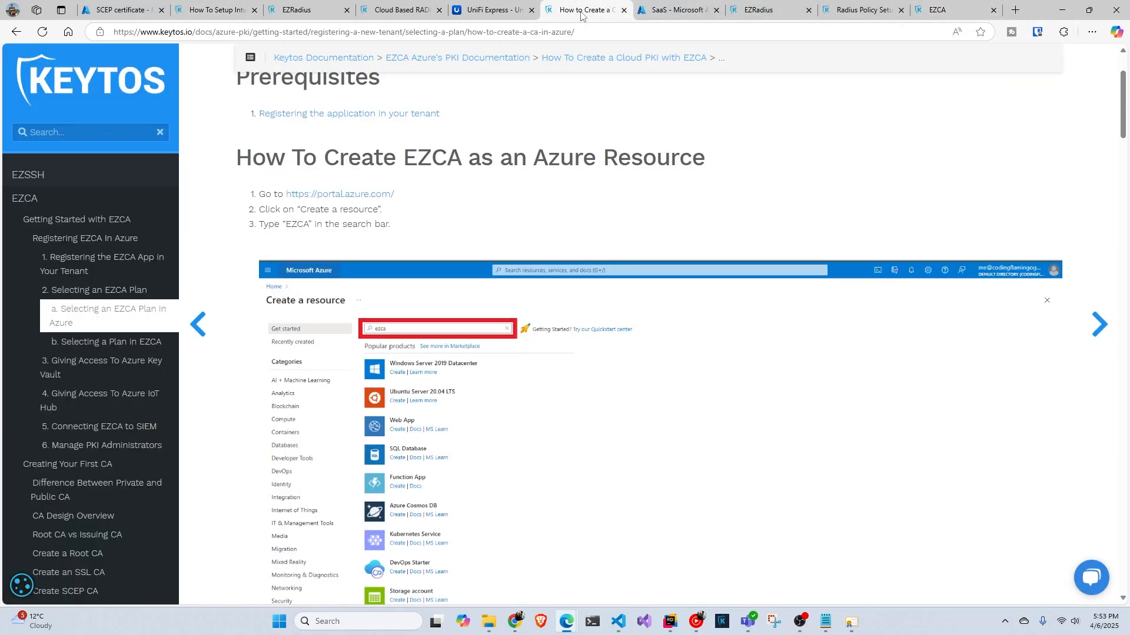
{"action": "left_click", "coordinate": [406, 10]}
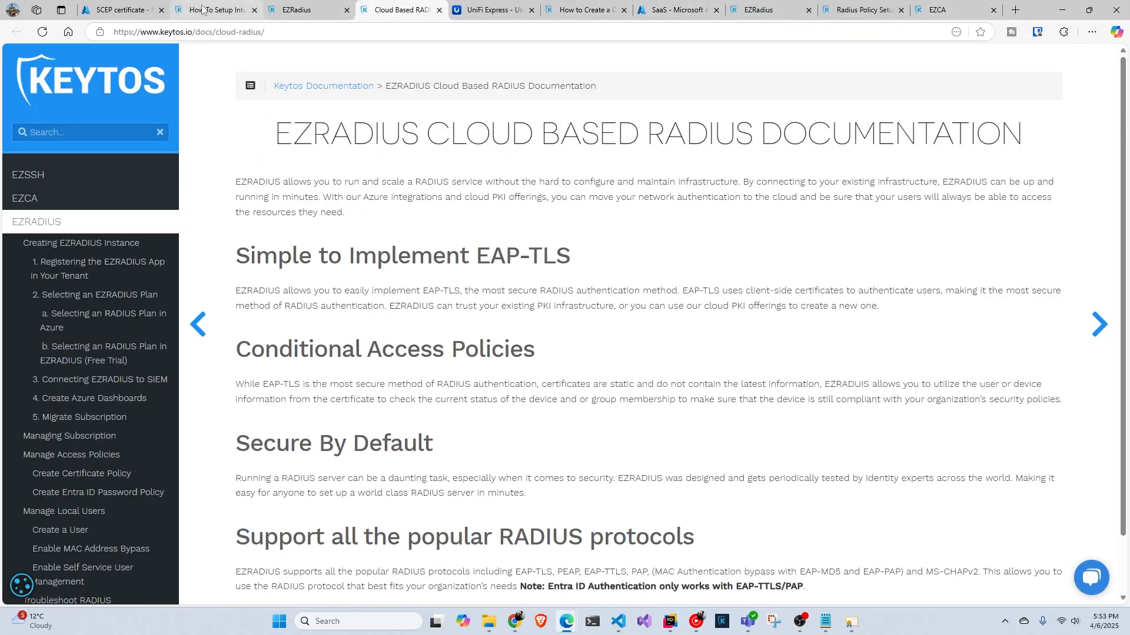
{"action": "left_click", "coordinate": [121, 10]}
{"action": "double_click", "coordinate": [387, 259]}
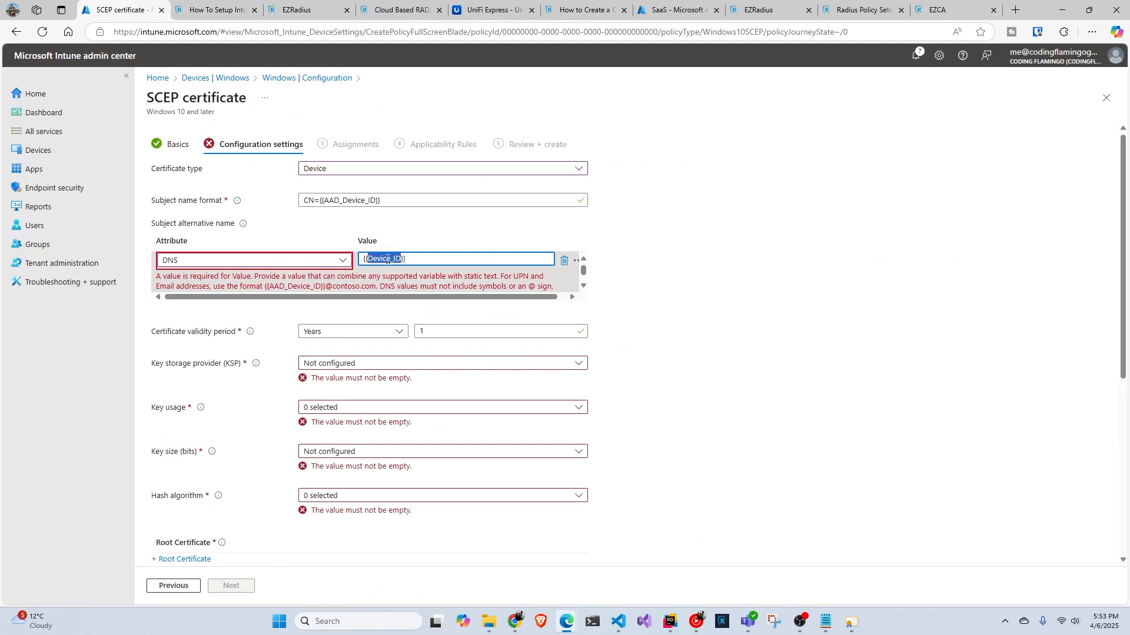
{"action": "key", "text": "ctrl+v"}
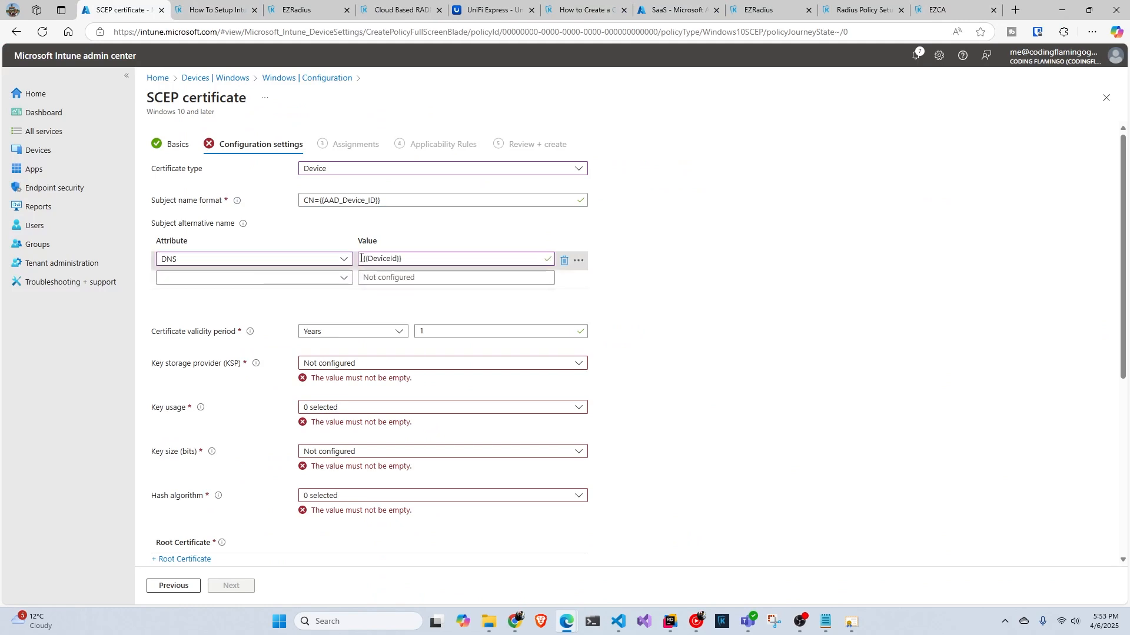
Step: Set the key storage provider to enroll to TPM KSP if present, otherwise Software KSP, and the key usage to Digital signature
{"action": "scroll", "coordinate": [362, 259], "scroll_direction": "down", "scroll_amount": 3}
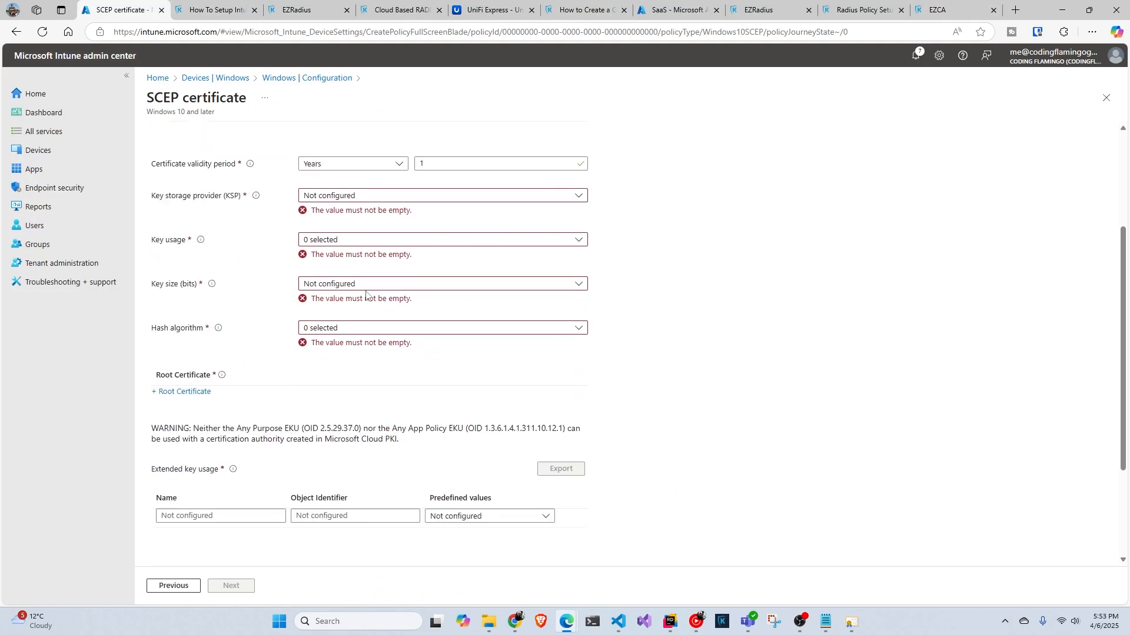
{"action": "left_click", "coordinate": [362, 187]}
{"action": "left_click", "coordinate": [365, 227]}
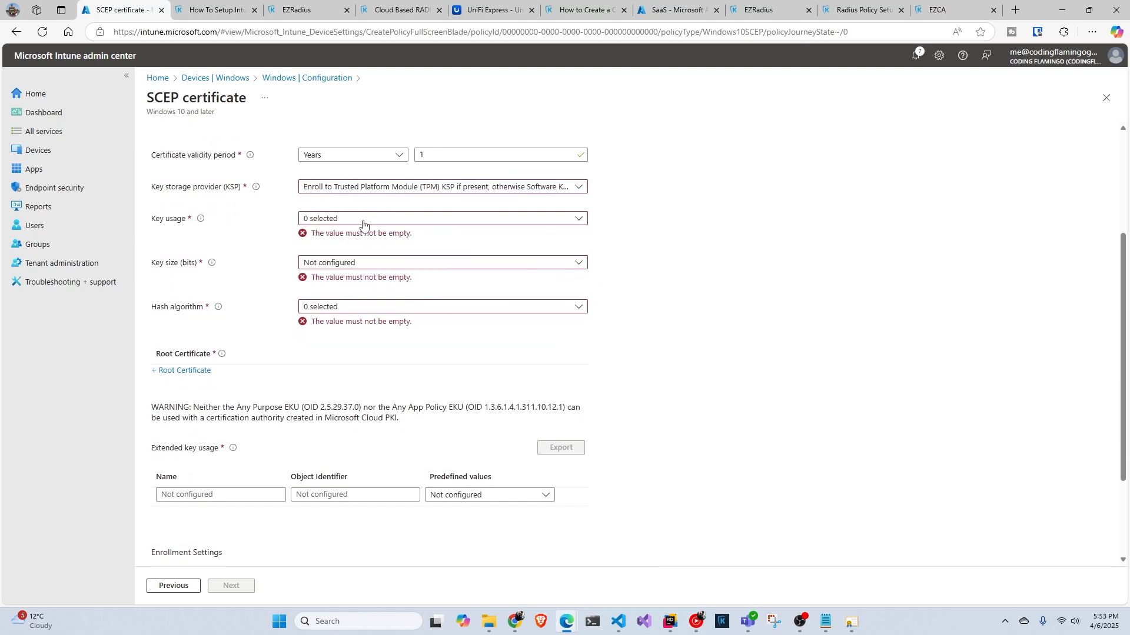
{"action": "left_click", "coordinate": [363, 223]}
{"action": "left_click_drag", "start_coordinate": [353, 237], "coordinate": [355, 239]}
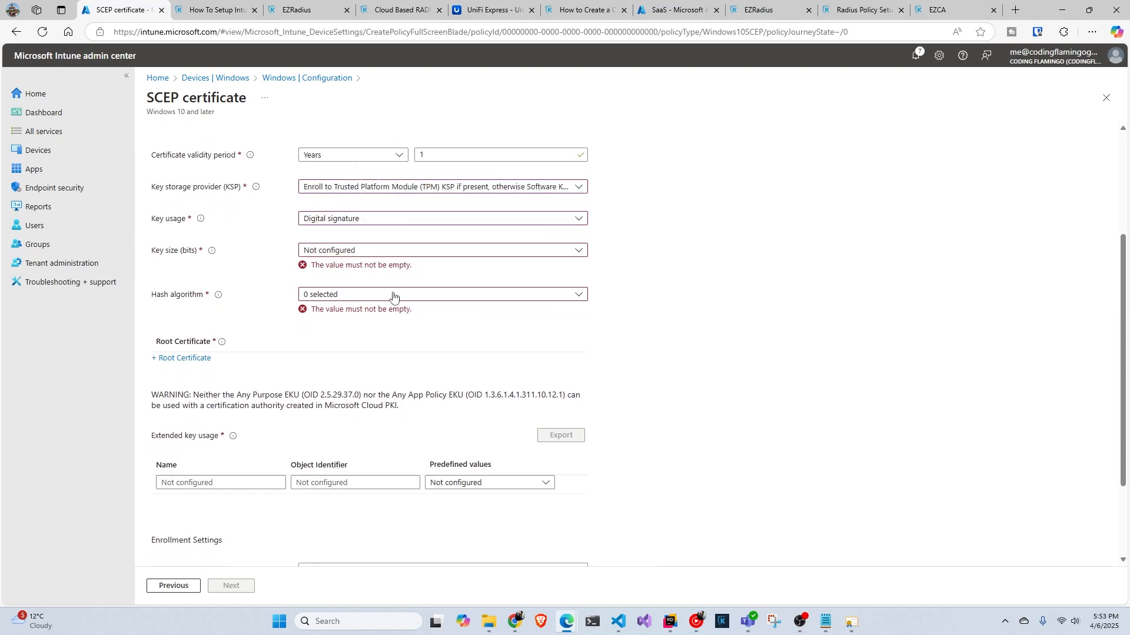
Step: Set the key size to 2048 bits and the hash algorithm to SHA-2
{"action": "left_click", "coordinate": [359, 250]}
{"action": "left_click", "coordinate": [340, 309]}
{"action": "left_click", "coordinate": [345, 283]}
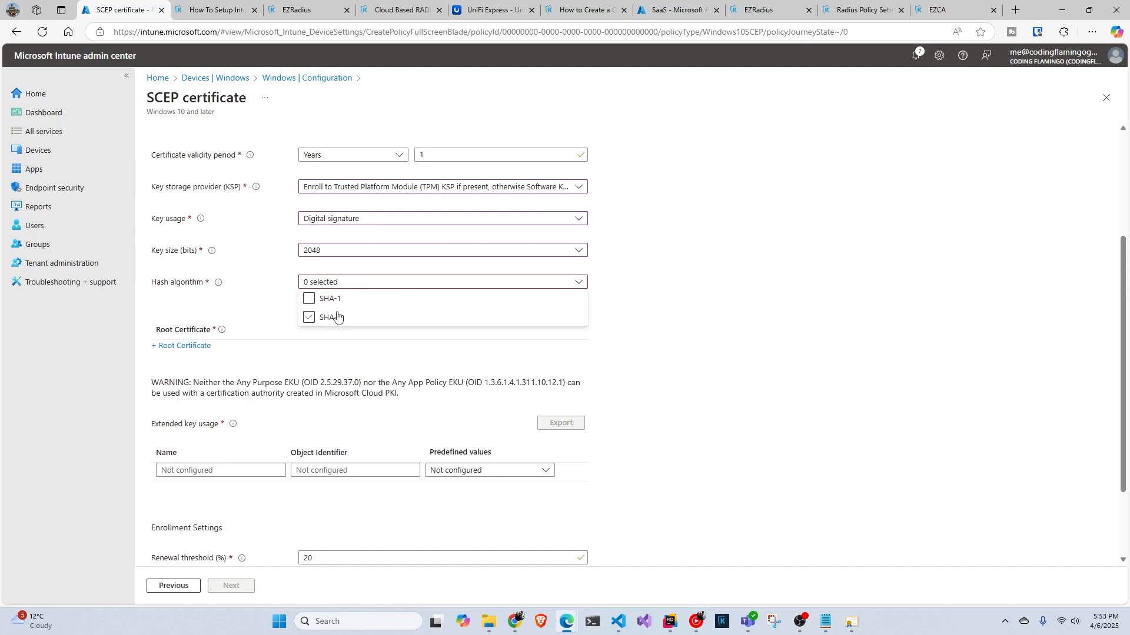
{"action": "left_click", "coordinate": [329, 316]}
{"action": "left_click", "coordinate": [332, 369]}
Step: Add the predefined Client Authentication entry as the extended key usage
{"action": "scroll", "coordinate": [409, 455], "scroll_direction": "down", "scroll_amount": 2}
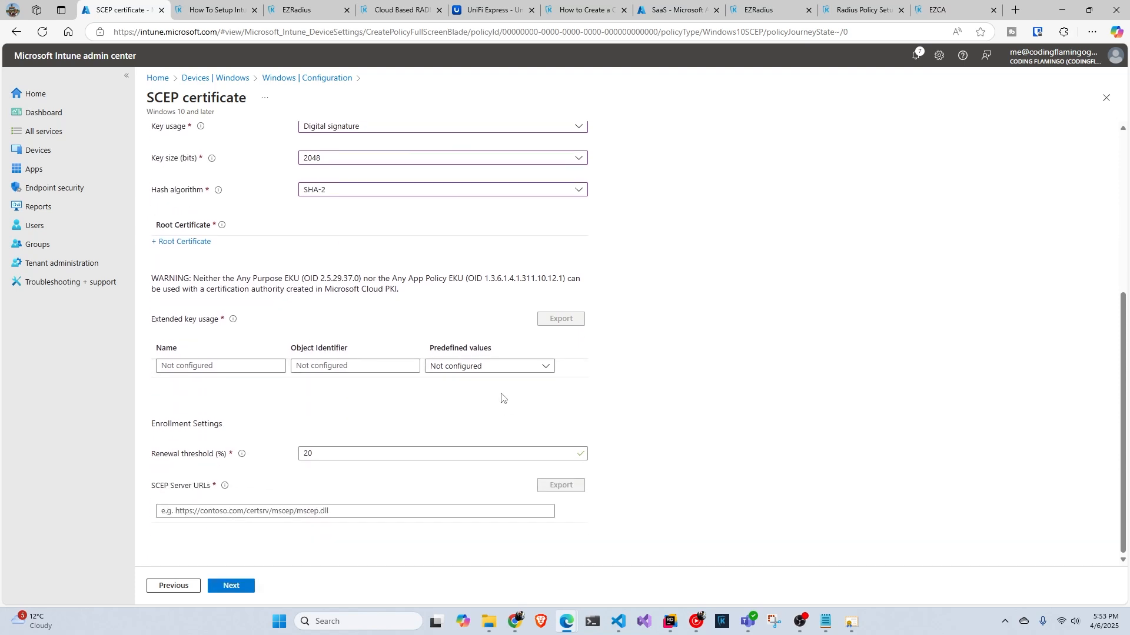
{"action": "left_click", "coordinate": [494, 366]}
{"action": "left_click", "coordinate": [474, 420]}
Step: Enter the Intune SCEP URL copied from the EZCA portal as the SCEP server URL and set the renewal threshold to 30%
{"action": "left_click", "coordinate": [265, 510]}
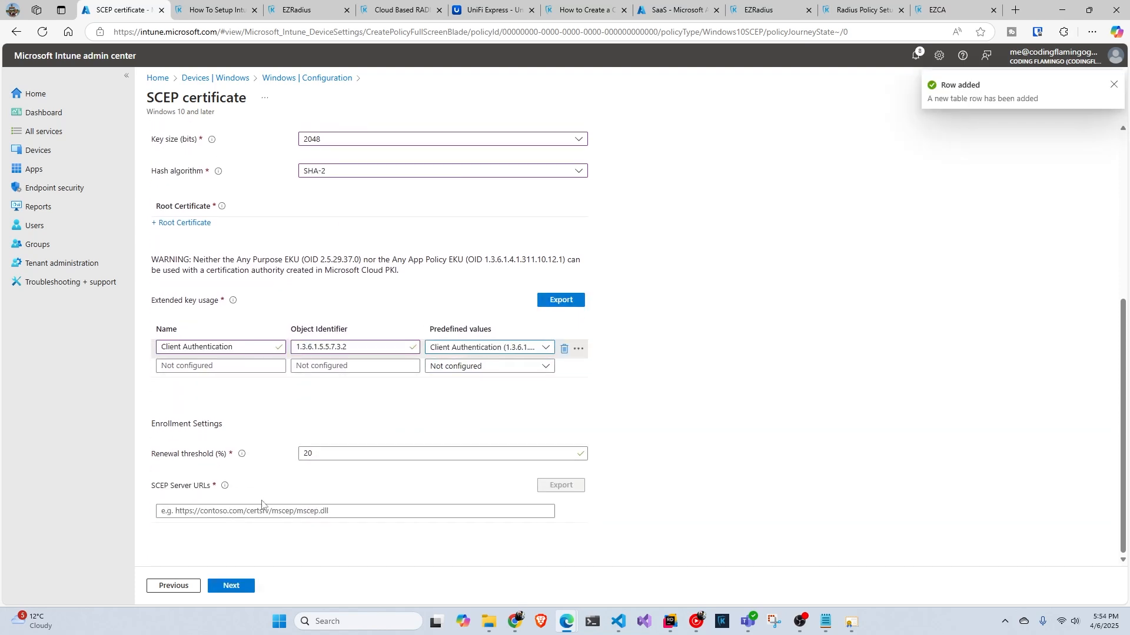
{"action": "type", "text": "DeviceId"}
{"action": "key", "text": "ctrl+a"}
{"action": "key", "text": "BackSpace"}
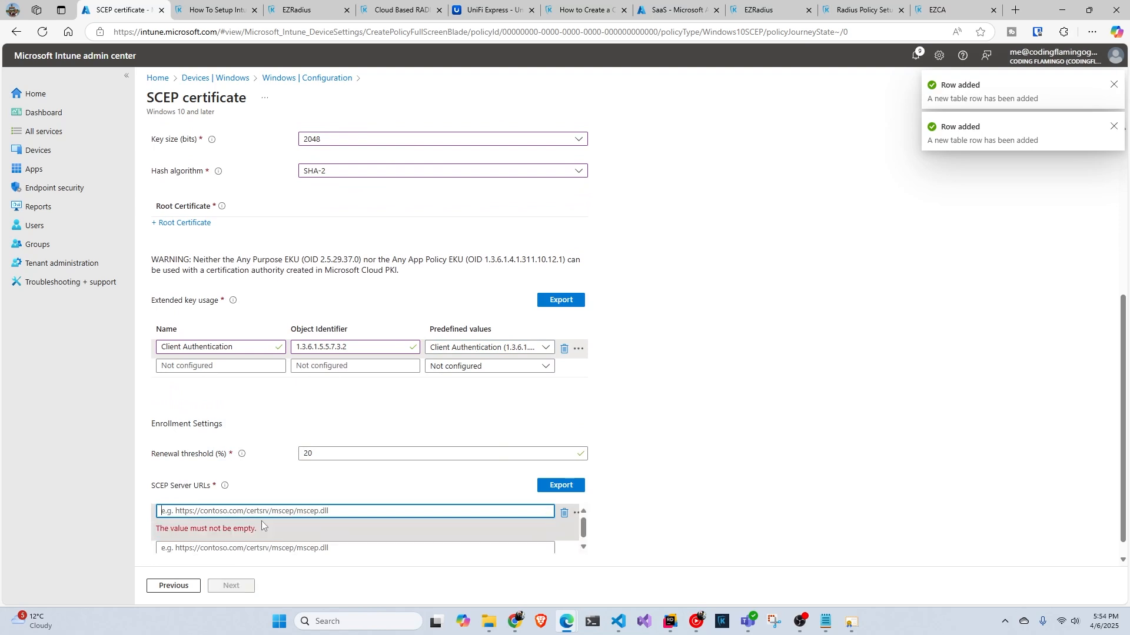
{"action": "left_click", "coordinate": [950, 11]}
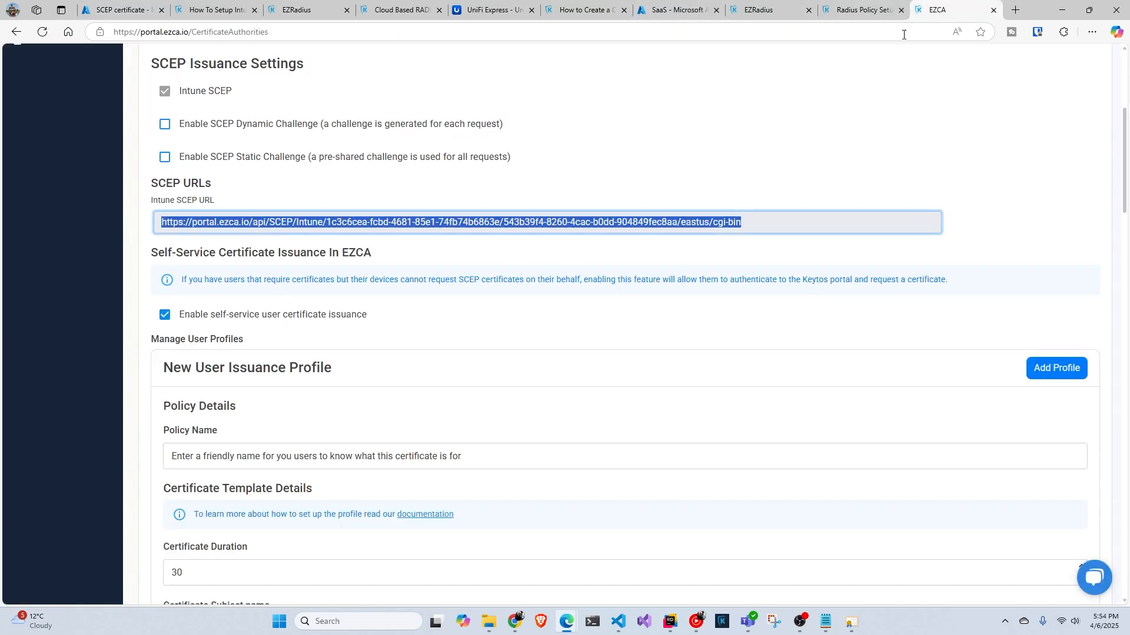
{"action": "triple_click", "coordinate": [524, 227]}
{"action": "key", "text": "ctrl+c"}
{"action": "left_click", "coordinate": [124, 10]}
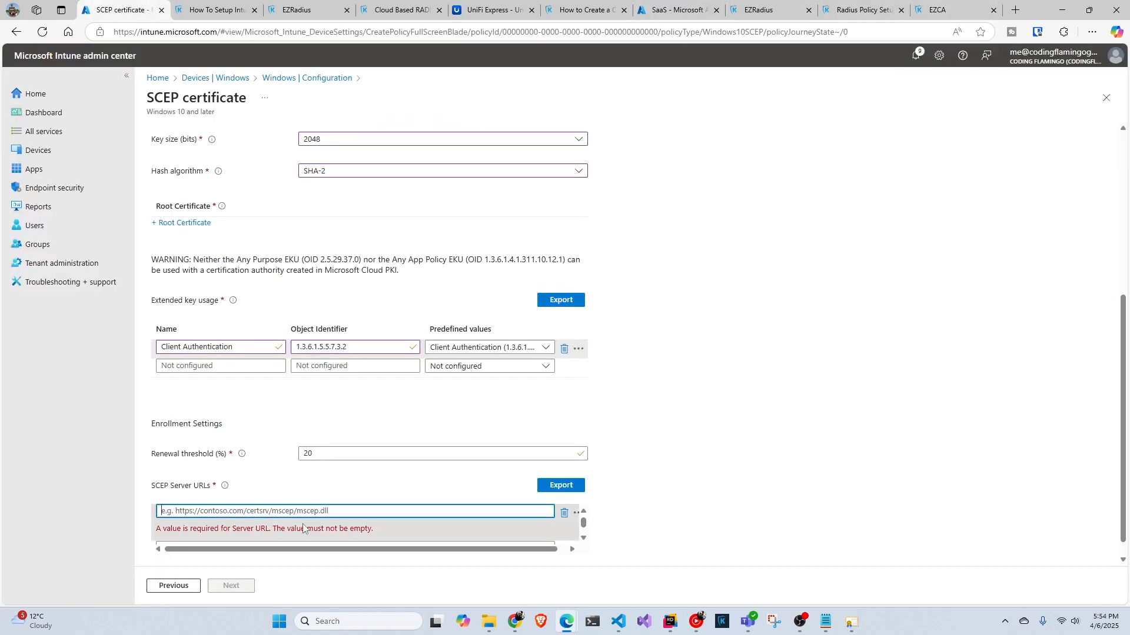
{"action": "left_click", "coordinate": [303, 512]}
{"action": "key", "text": "ctrl+v"}
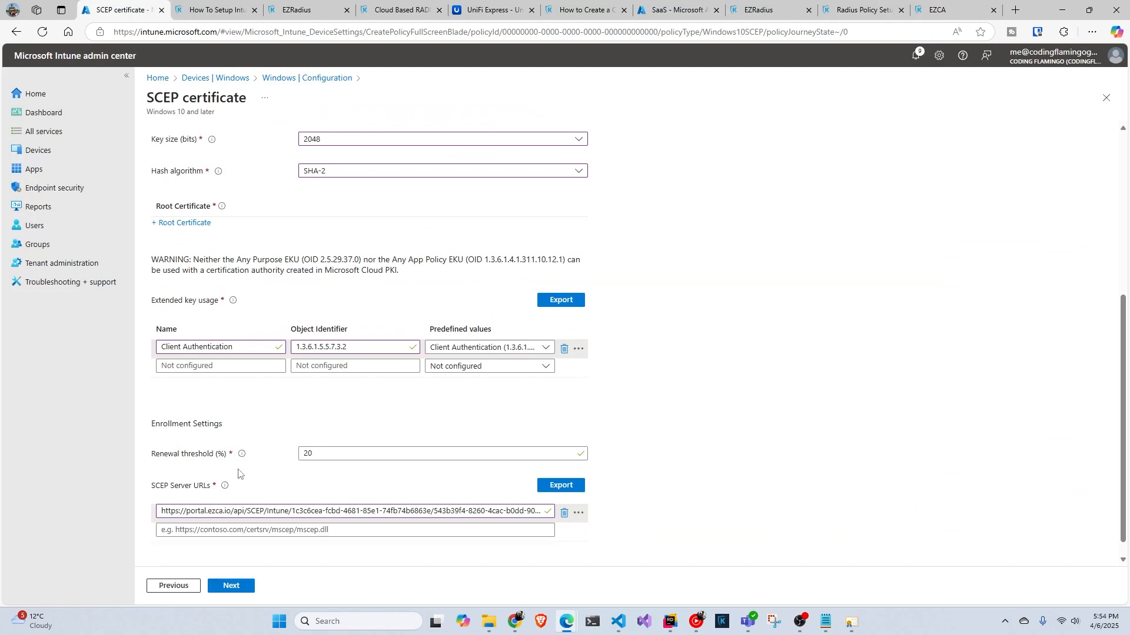
{"action": "left_click", "coordinate": [305, 453]}
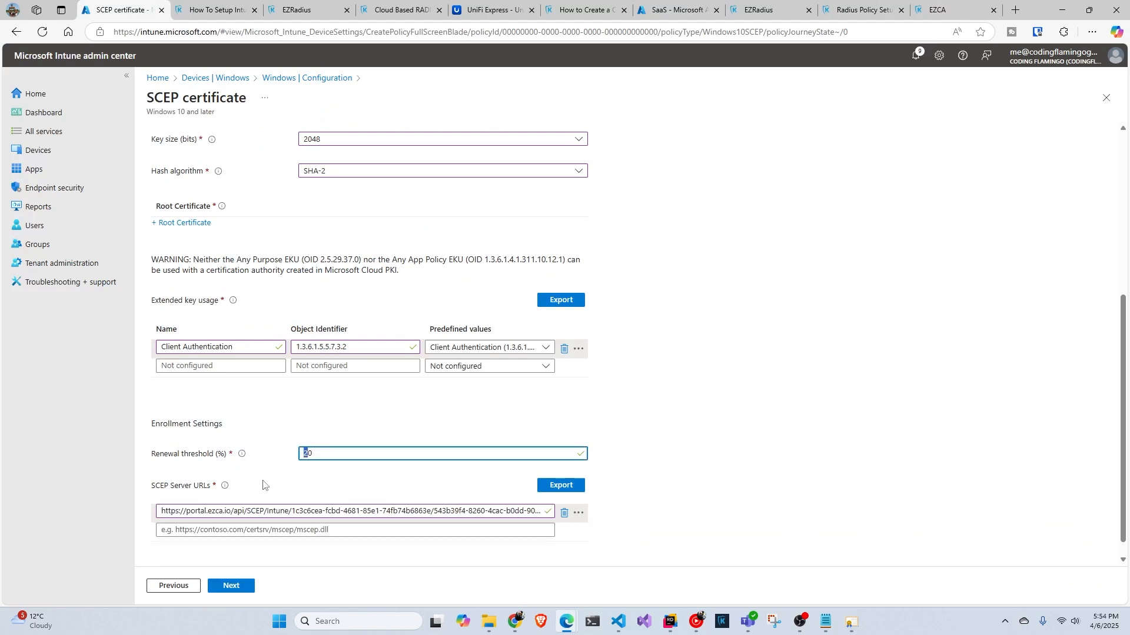
{"action": "left_click", "coordinate": [238, 590]}
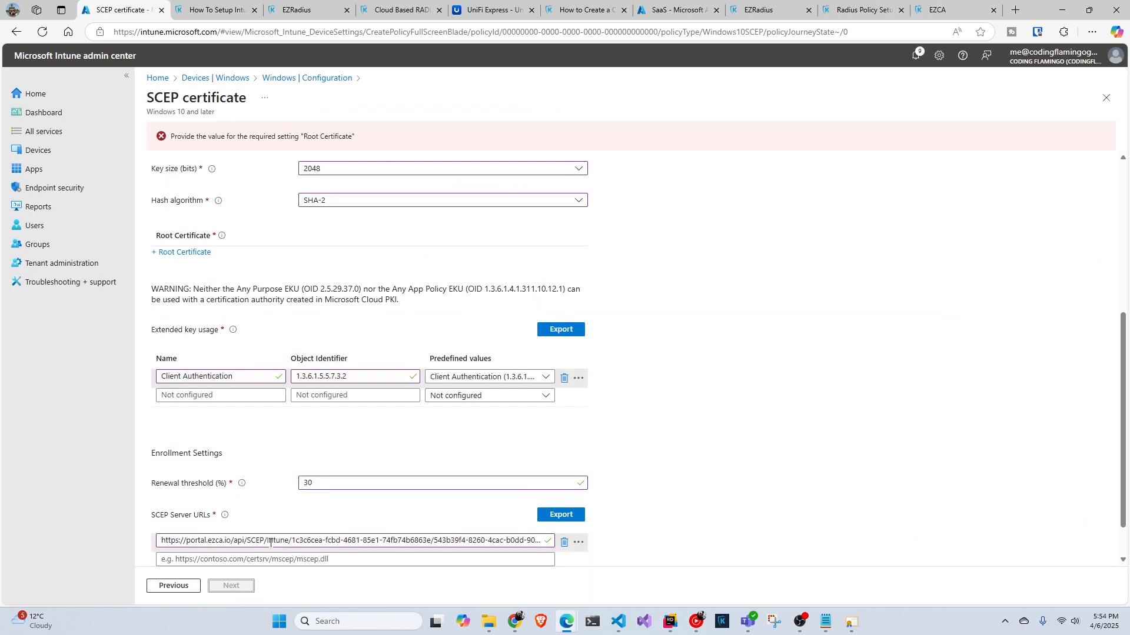
Step: Select the VPN CA Video trusted certificate profile as the root certificate
{"action": "scroll", "coordinate": [320, 256], "scroll_direction": "up", "scroll_amount": 1}
{"action": "scroll", "coordinate": [319, 256], "scroll_direction": "down", "scroll_amount": 1}
{"action": "scroll", "coordinate": [271, 347], "scroll_direction": "up", "scroll_amount": 2}
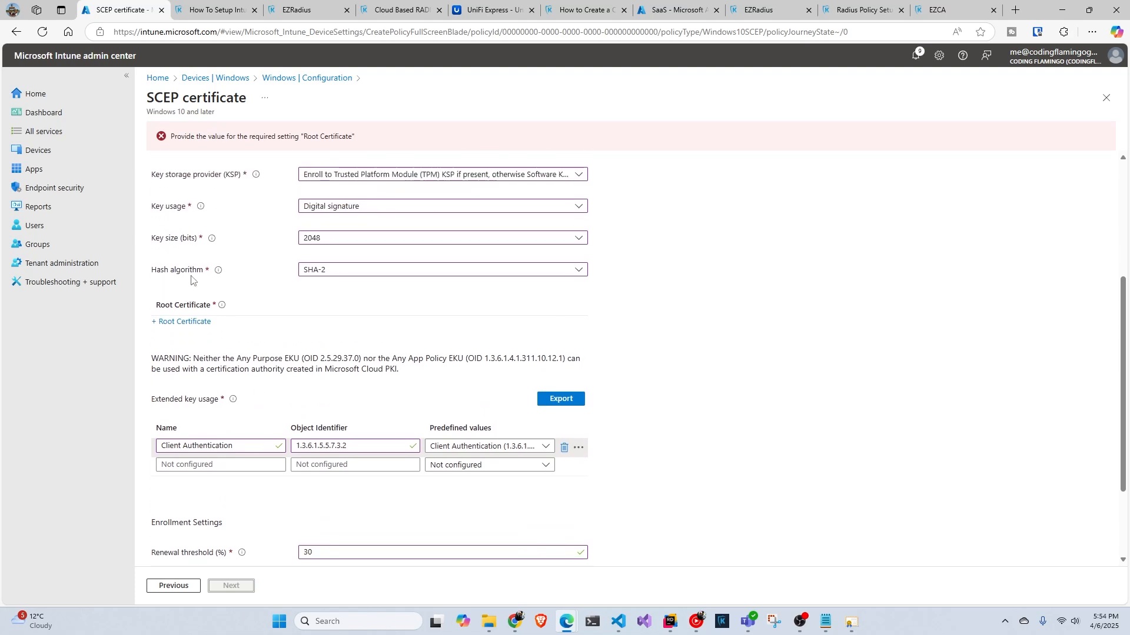
{"action": "left_click", "coordinate": [185, 322]}
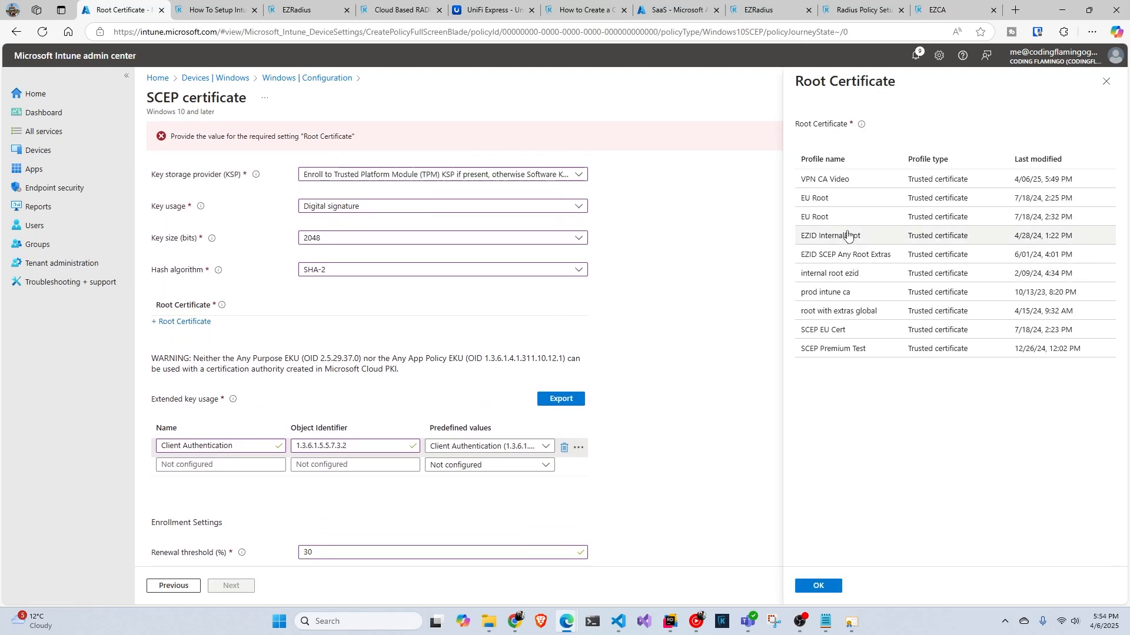
{"action": "left_click", "coordinate": [836, 182]}
{"action": "left_click", "coordinate": [819, 586]}
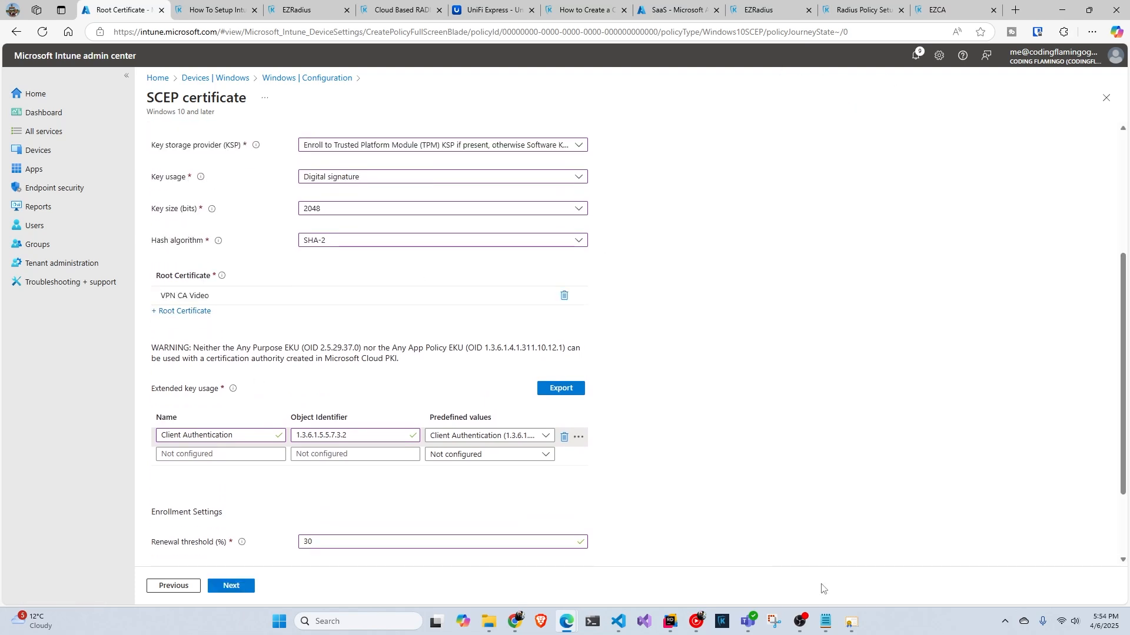
Step: Assign the SCEP Device Video profile to all users and all devices, without applicability rules, and create it
{"action": "left_click", "coordinate": [236, 586]}
{"action": "left_click", "coordinate": [231, 586]}
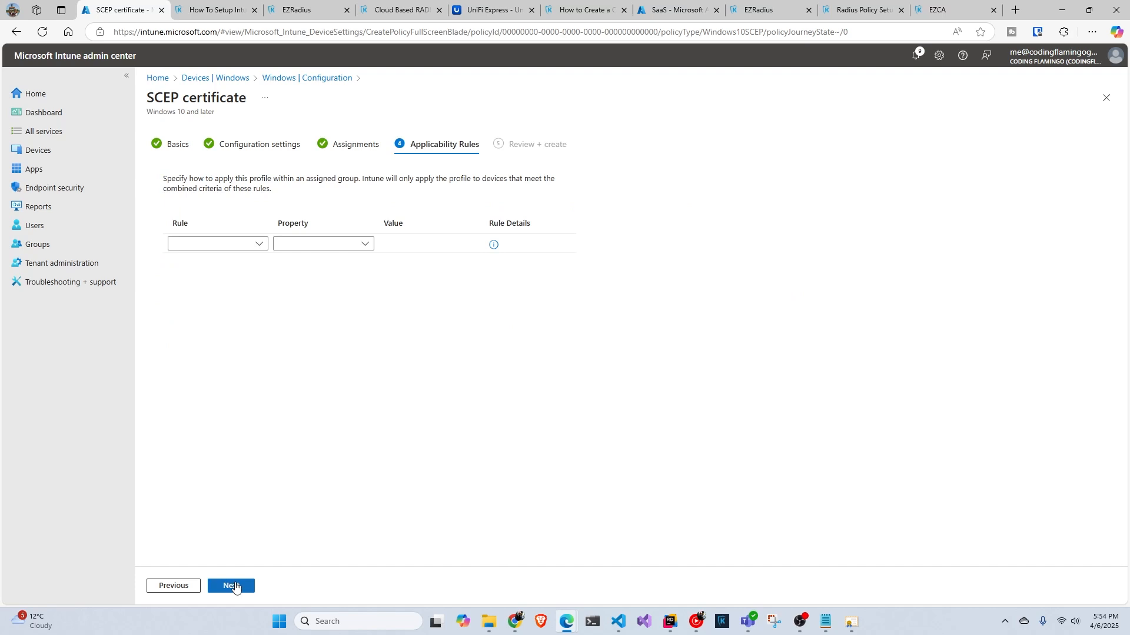
{"action": "left_click", "coordinate": [173, 586]}
{"action": "left_click", "coordinate": [255, 187]}
{"action": "left_click", "coordinate": [321, 187]}
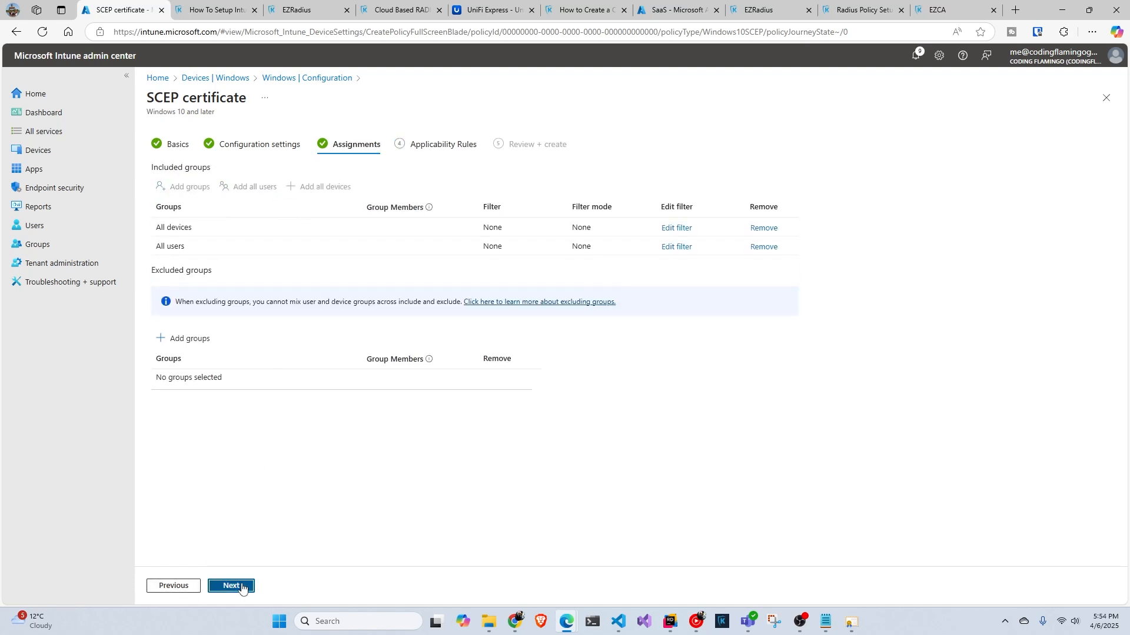
{"action": "left_click", "coordinate": [241, 586]}
{"action": "left_click", "coordinate": [242, 586]}
{"action": "left_click", "coordinate": [242, 586]}
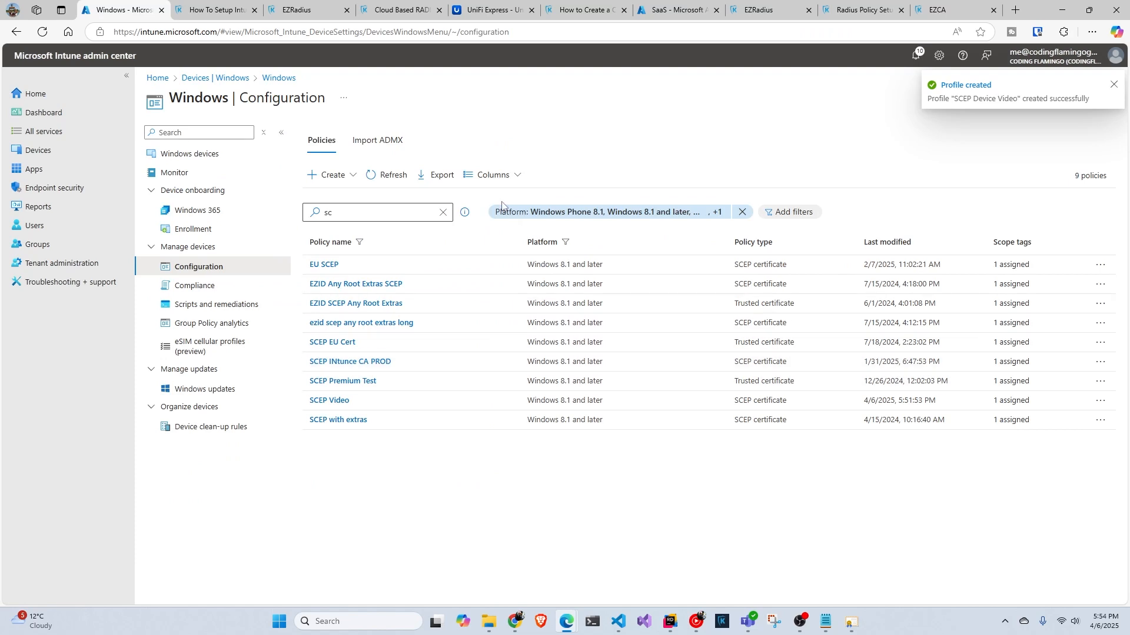
Step: Close the leftover EZRadius welcome, RADIUS documentation and EZCA documentation pages, ending on the Radius Policy Setup page
{"action": "left_click", "coordinate": [313, 8]}
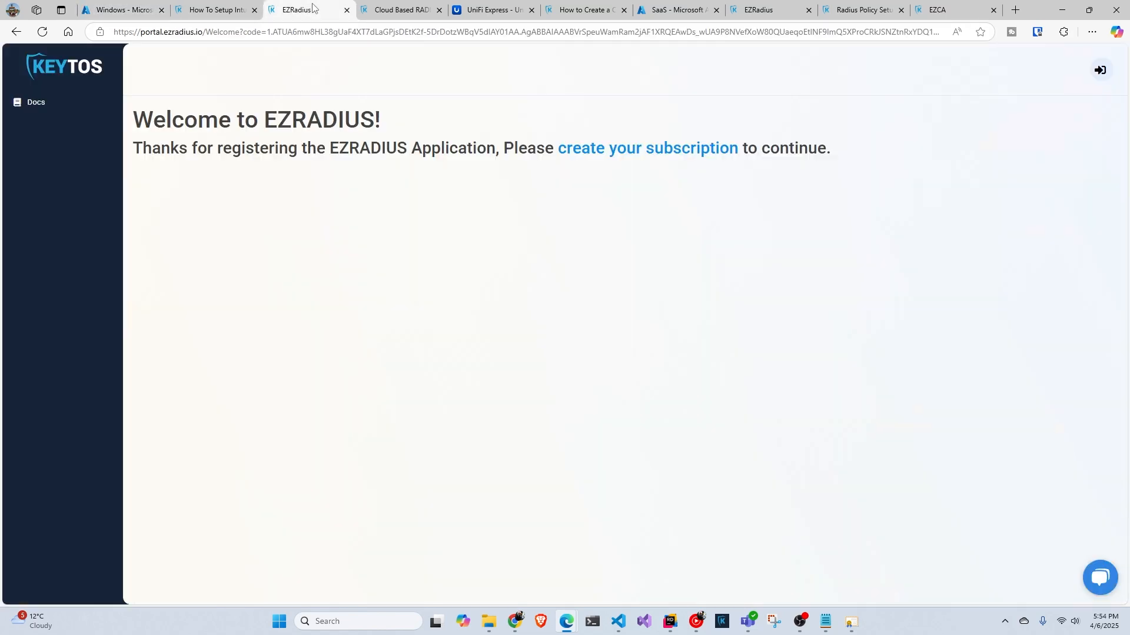
{"action": "left_click", "coordinate": [347, 10]}
{"action": "left_click", "coordinate": [346, 10]}
{"action": "left_click", "coordinate": [391, 13]}
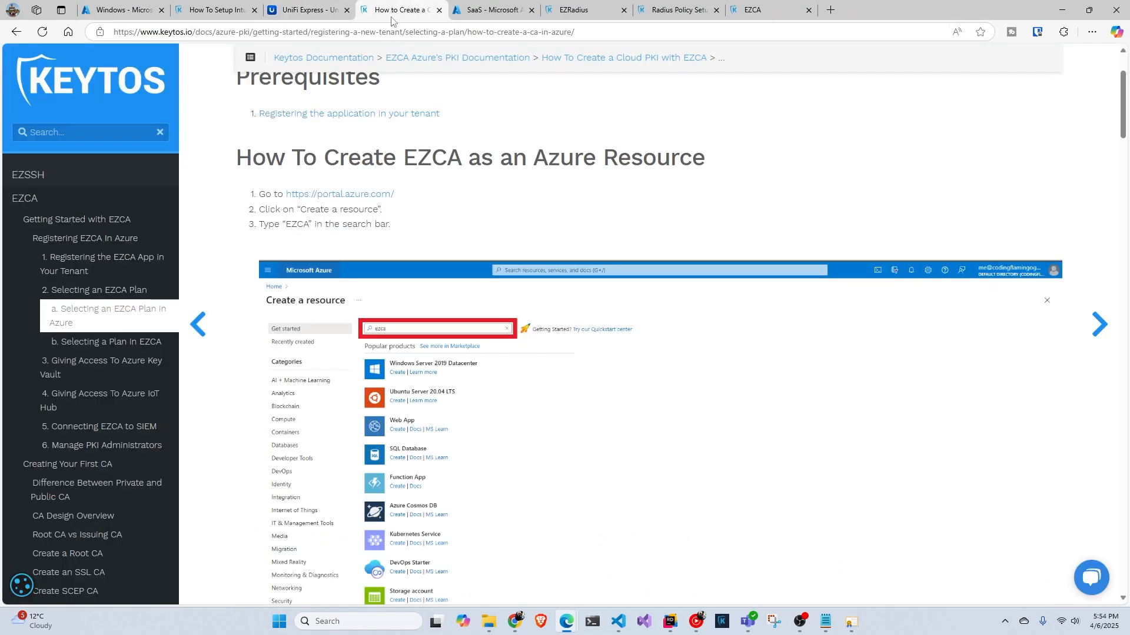
{"action": "left_click", "coordinate": [439, 10]}
{"action": "left_click", "coordinate": [524, 11]}
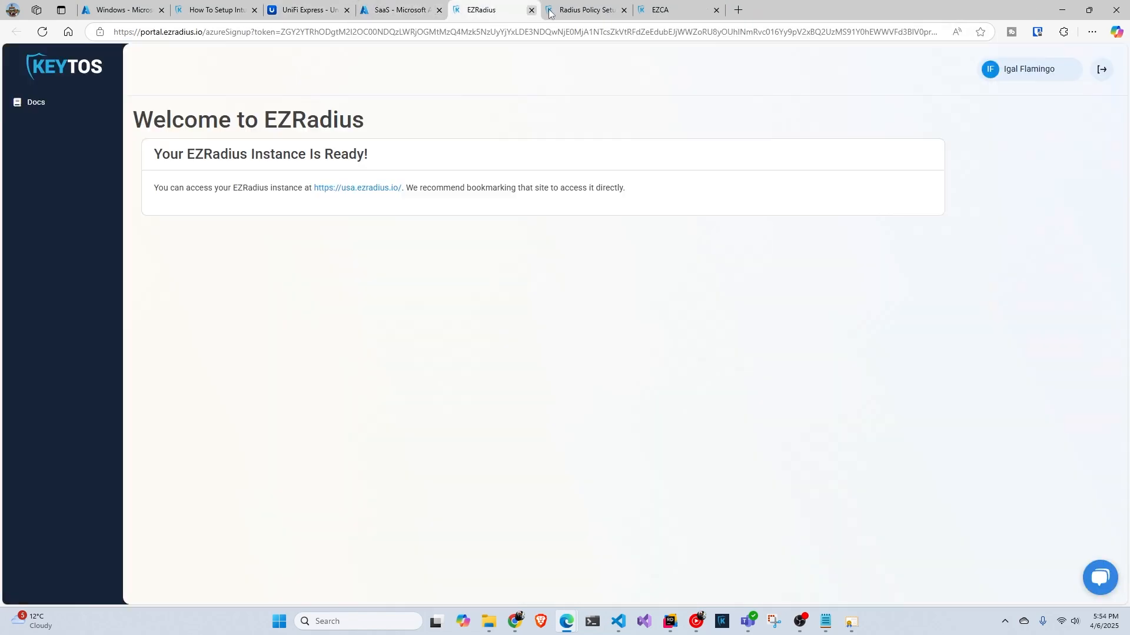
{"action": "left_click", "coordinate": [532, 11]}
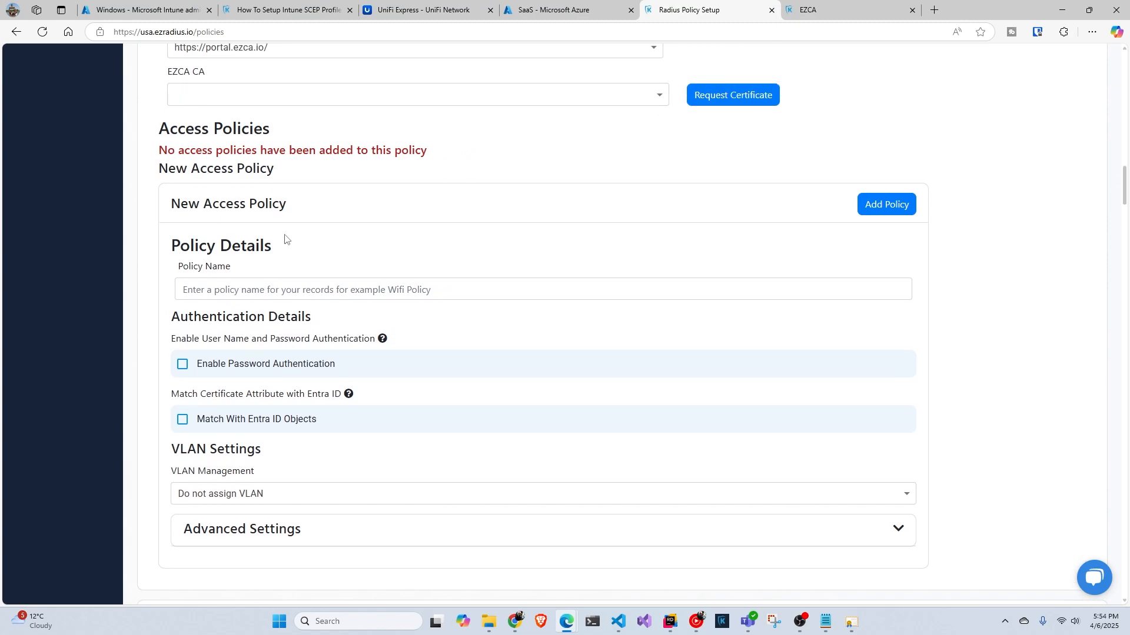
Step: Name the new access policy User in the EZRADIUS policy settings
{"action": "scroll", "coordinate": [286, 238], "scroll_direction": "up", "scroll_amount": 2}
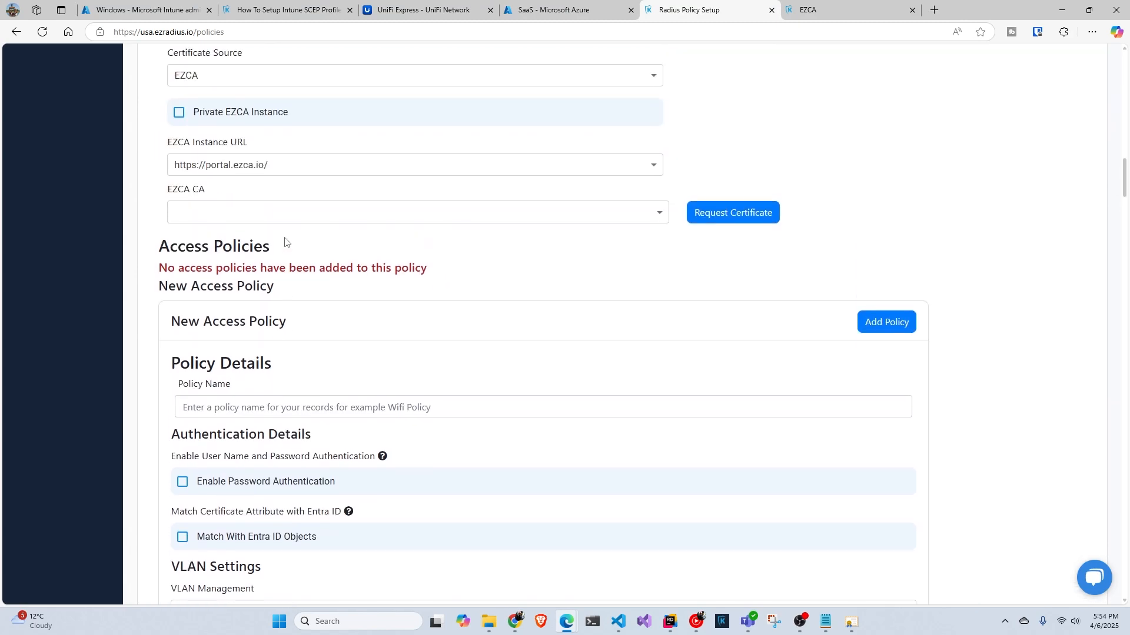
{"action": "scroll", "coordinate": [286, 241], "scroll_direction": "up", "scroll_amount": 1}
{"action": "scroll", "coordinate": [282, 247], "scroll_direction": "down", "scroll_amount": 3}
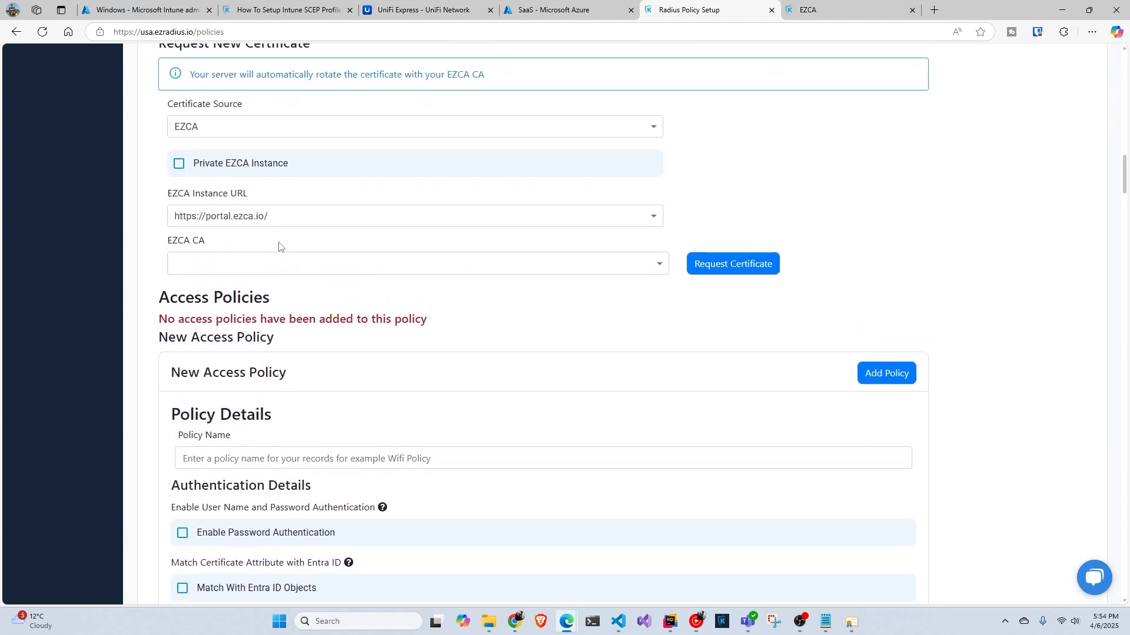
{"action": "left_click", "coordinate": [263, 285]}
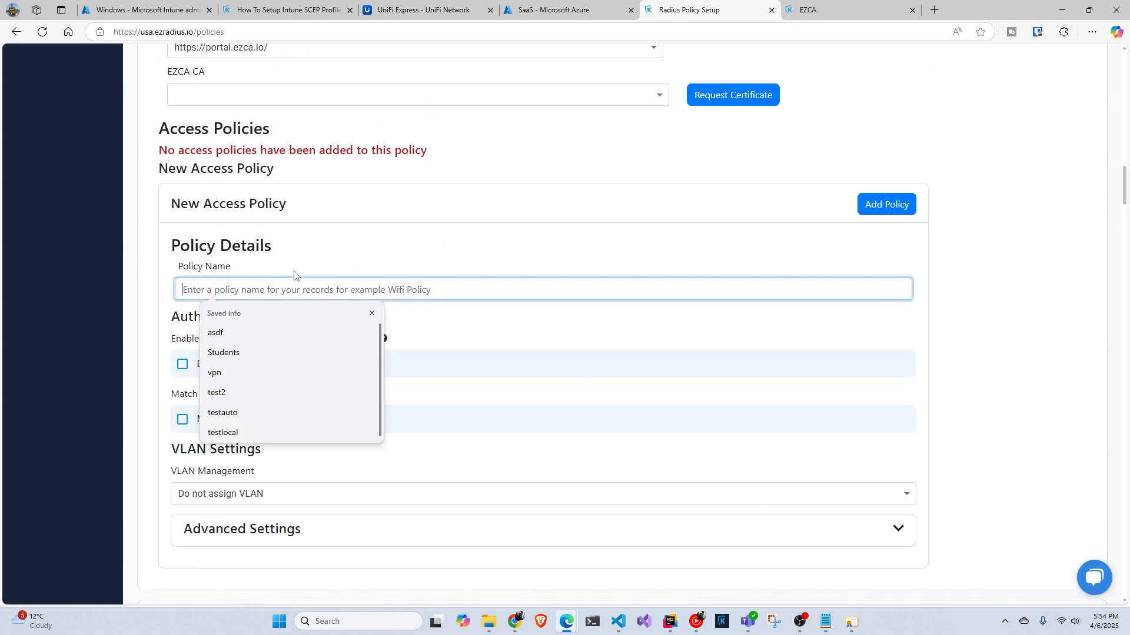
{"action": "type", "text": "User"}
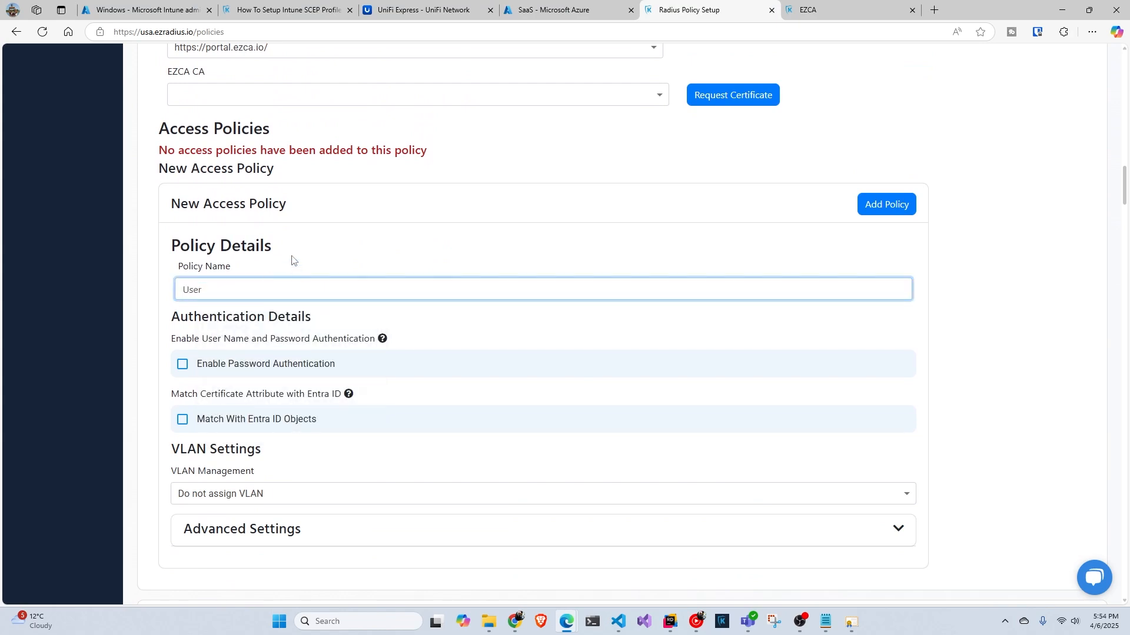
{"action": "scroll", "coordinate": [293, 259], "scroll_direction": "down", "scroll_amount": 3}
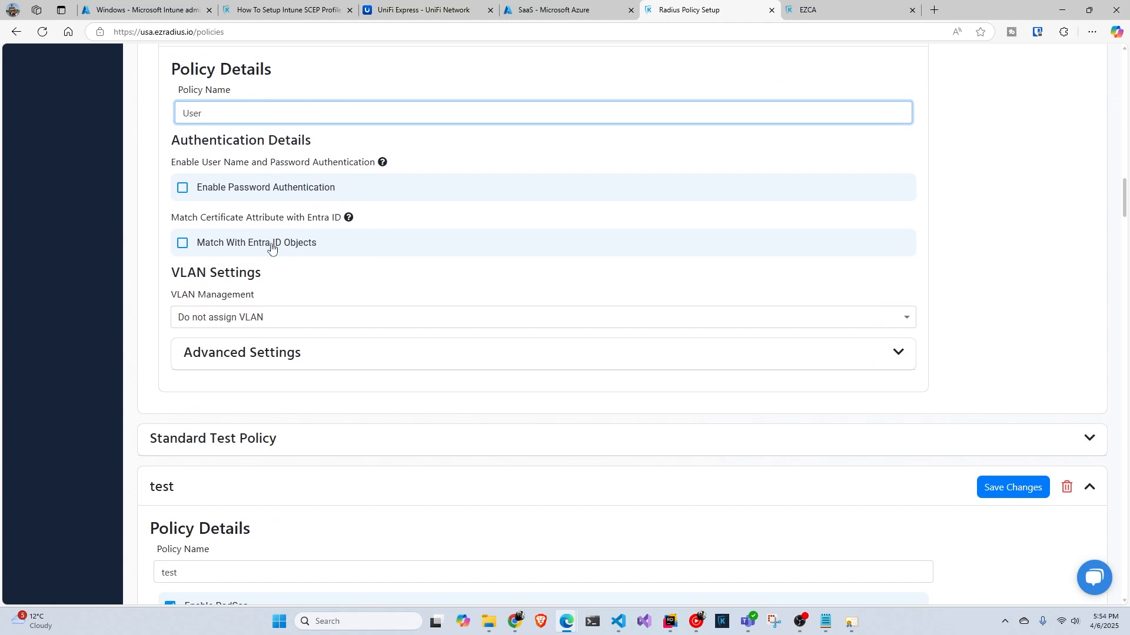
Step: Match the User policy with Entra ID objects using user certificates and Subject Alternate Name (Email), checking that field against the open certificate's details
{"action": "left_click", "coordinate": [271, 246]}
{"action": "left_click", "coordinate": [200, 299]}
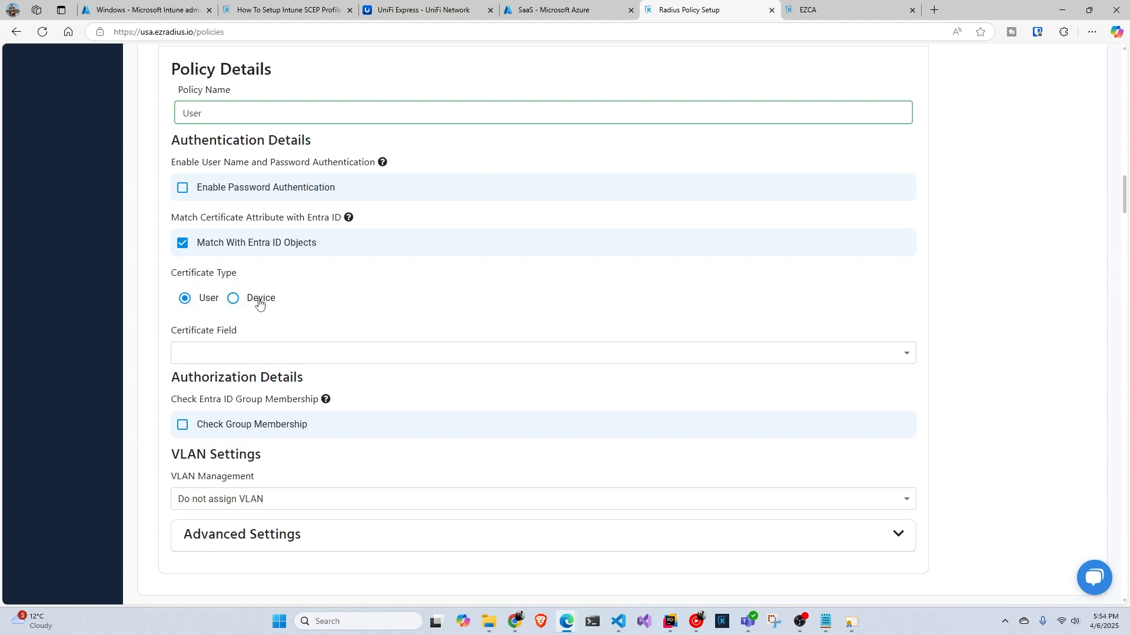
{"action": "left_click", "coordinate": [247, 245]}
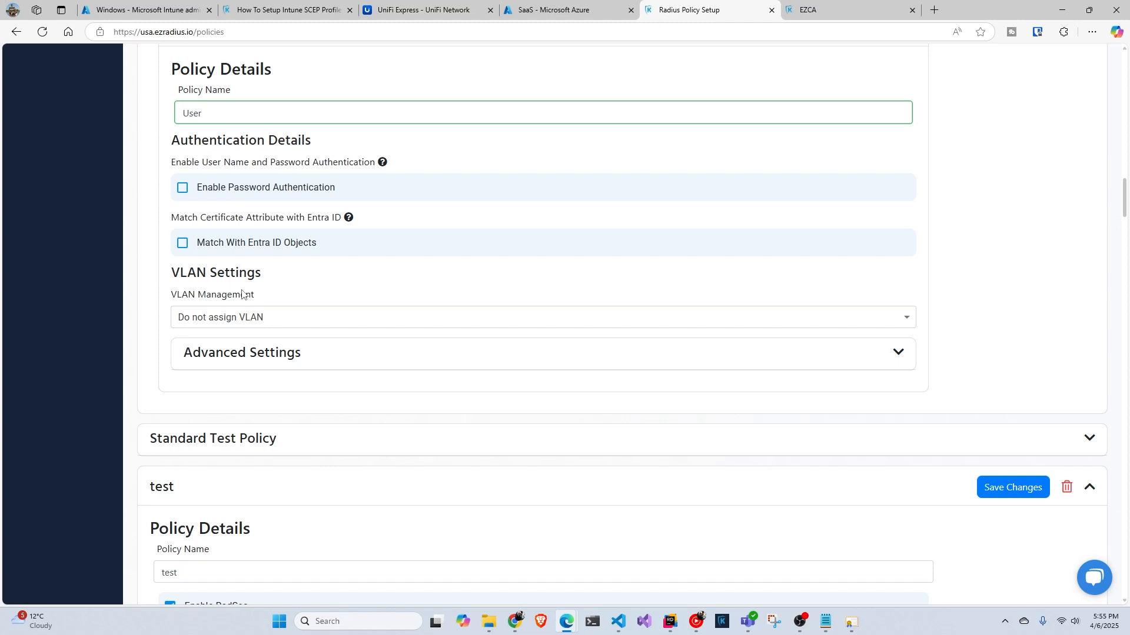
{"action": "left_click", "coordinate": [267, 250]}
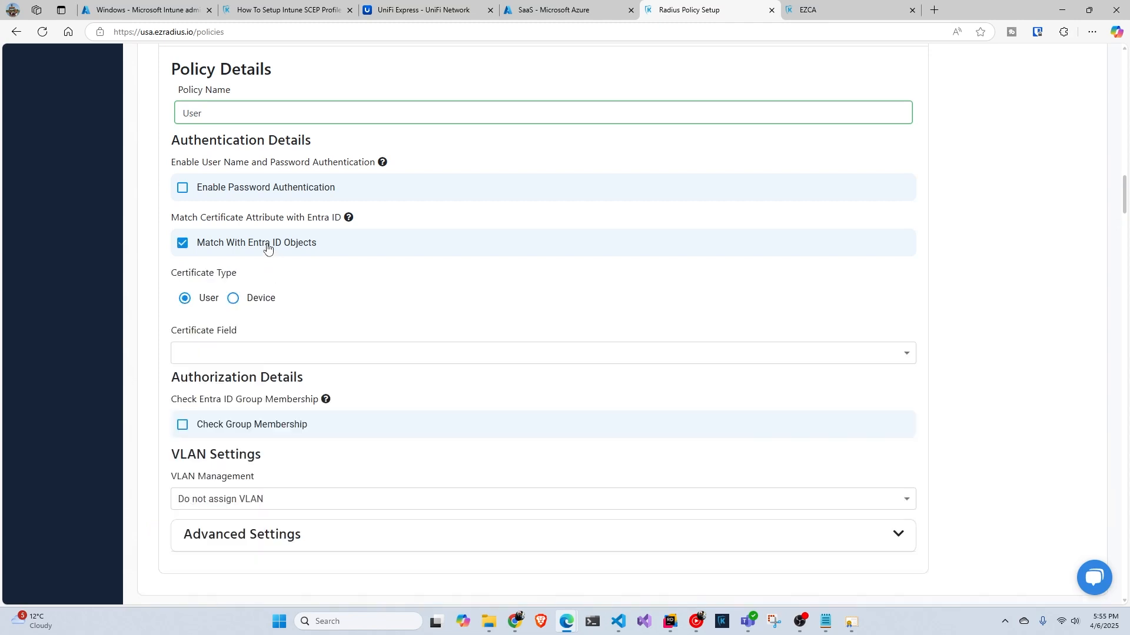
{"action": "left_click", "coordinate": [240, 358]}
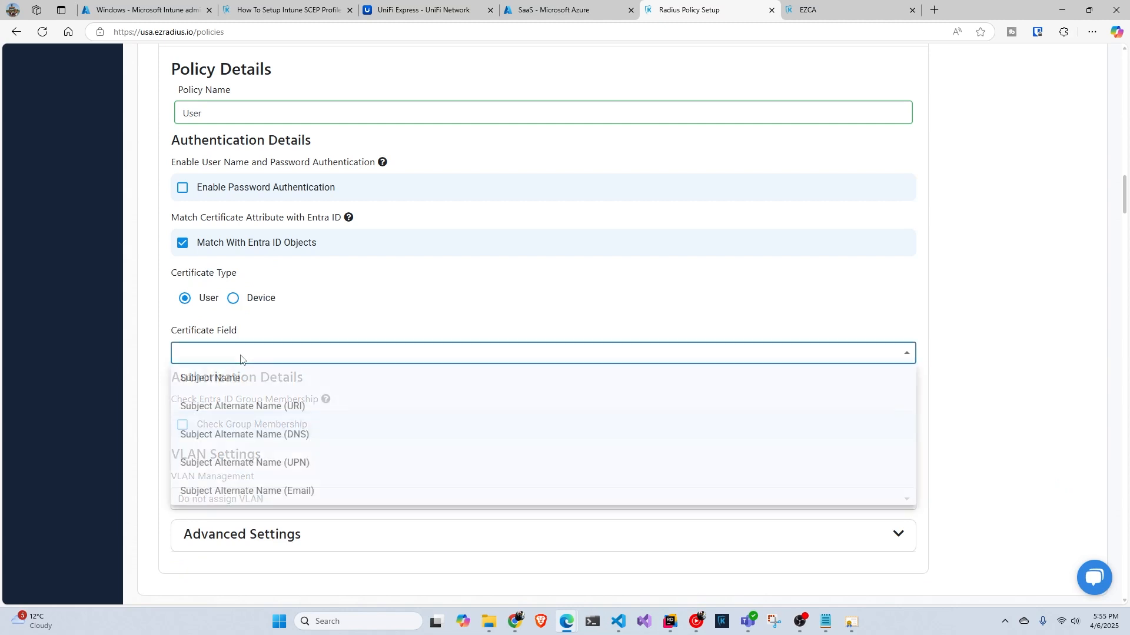
{"action": "left_click", "coordinate": [276, 491]}
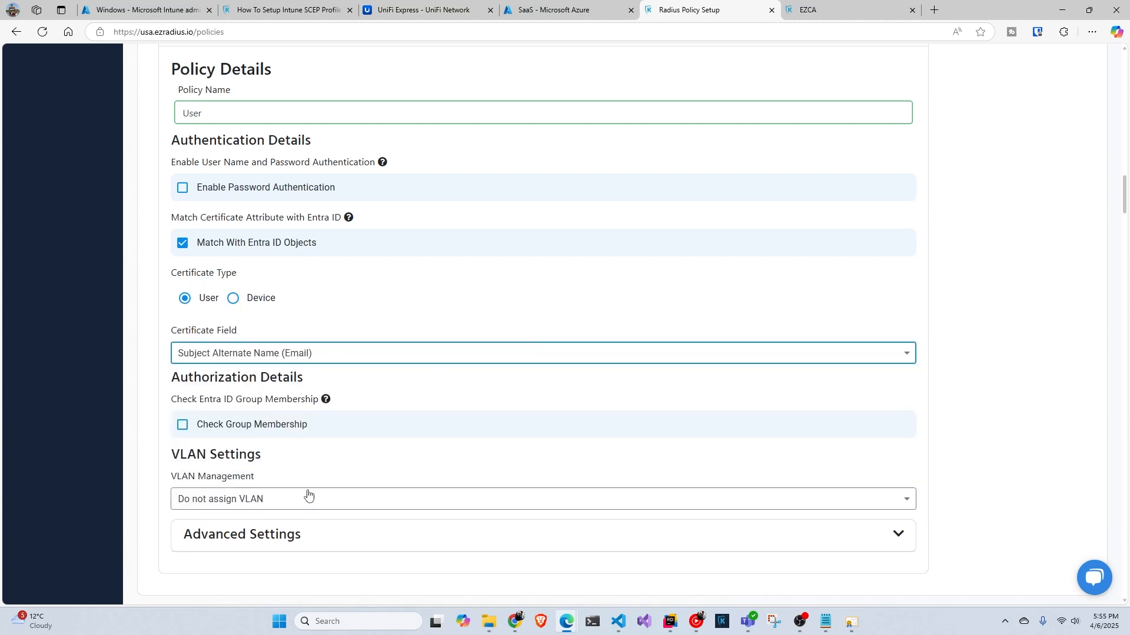
{"action": "left_click", "coordinate": [858, 630]}
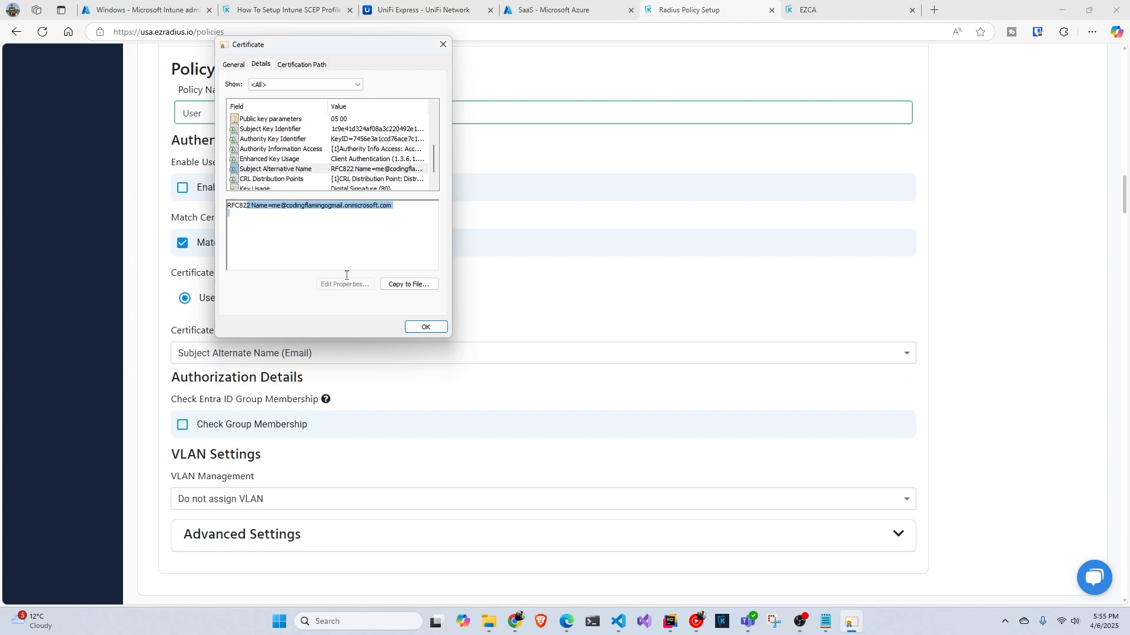
{"action": "left_click", "coordinate": [249, 221]}
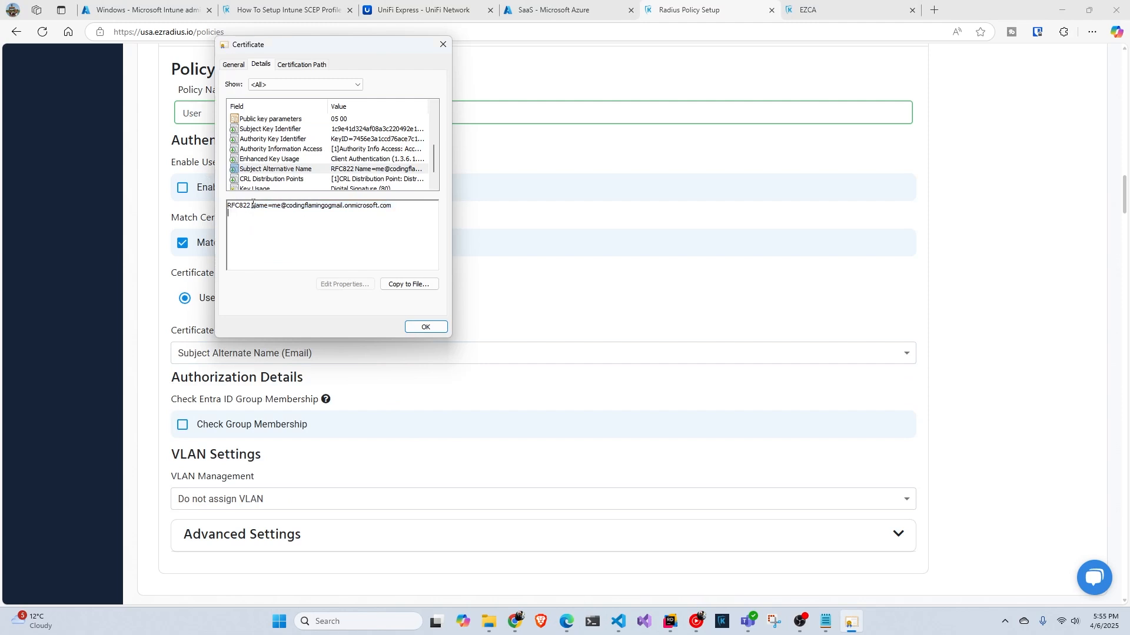
{"action": "left_click", "coordinate": [236, 362]}
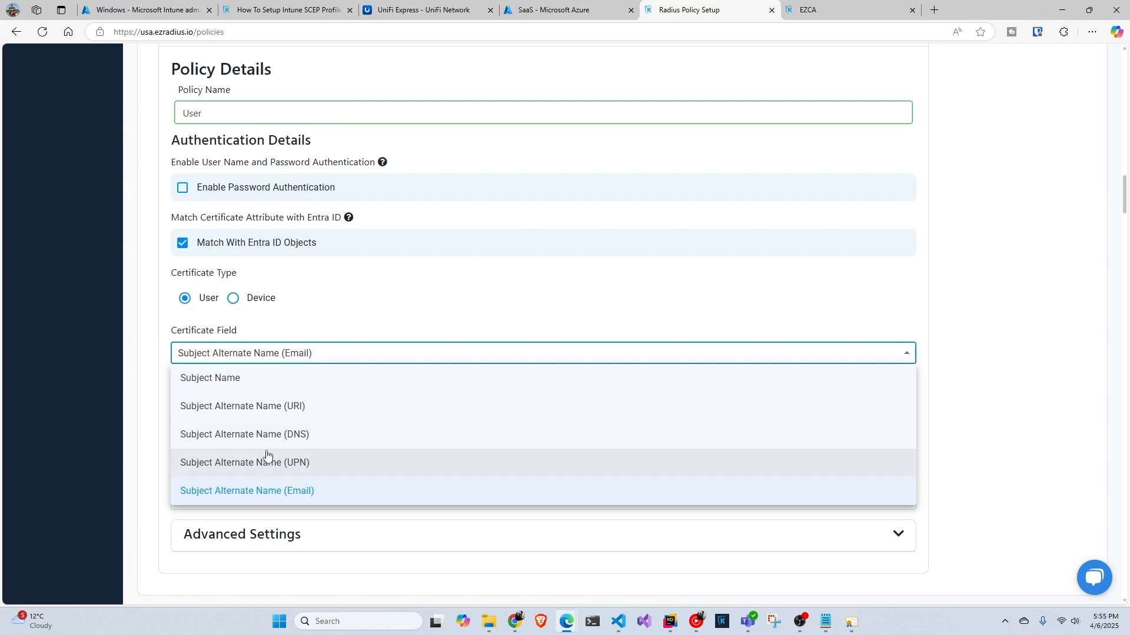
{"action": "left_click", "coordinate": [122, 370]}
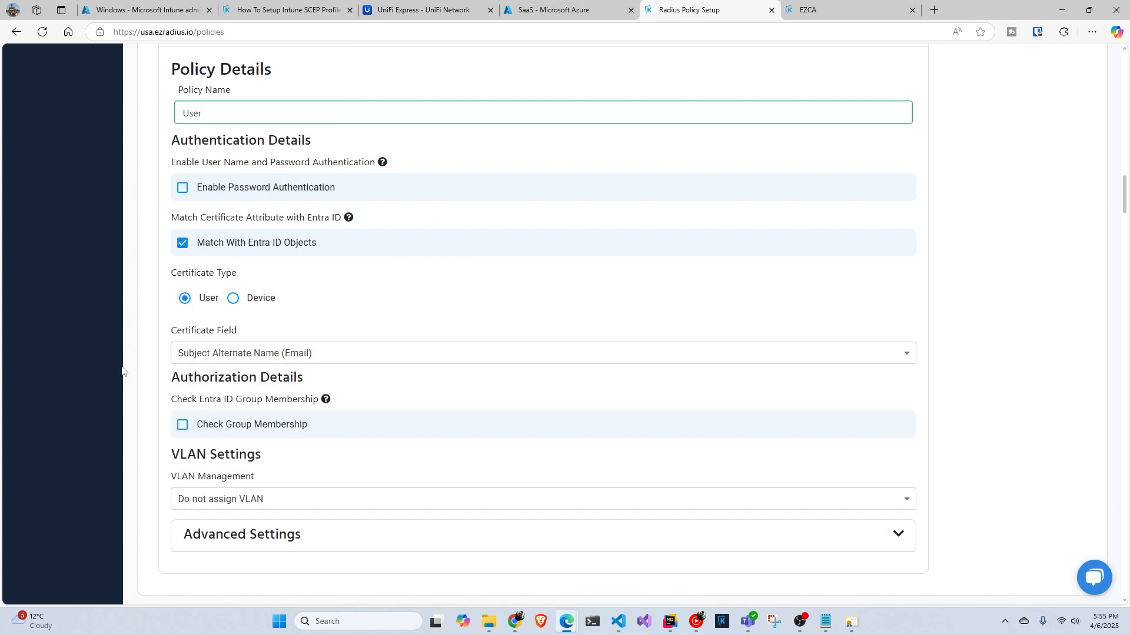
Step: Try restricting the User policy to members of the Students Entra ID group
{"action": "left_click", "coordinate": [282, 426]}
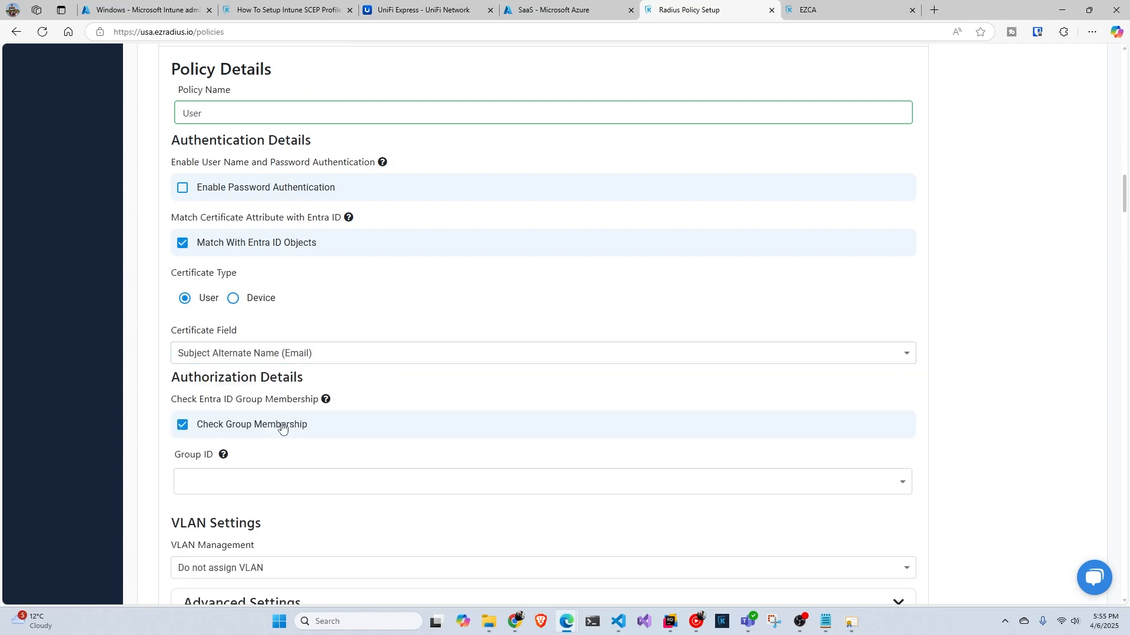
{"action": "left_click", "coordinate": [280, 482]}
{"action": "type", "text": "st"}
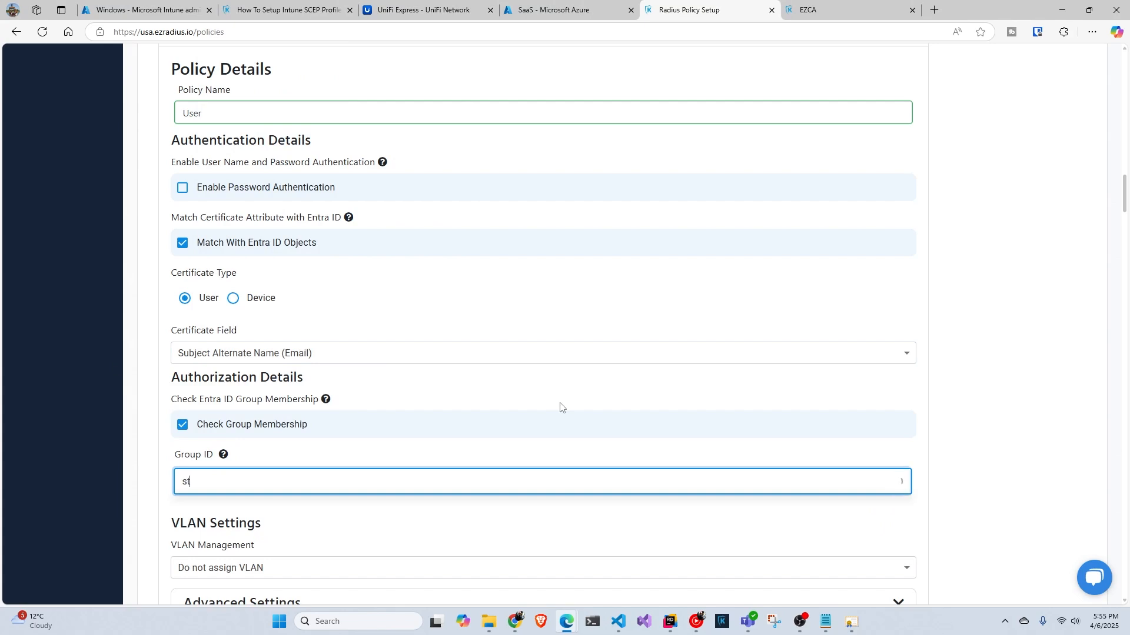
{"action": "left_click", "coordinate": [350, 514]}
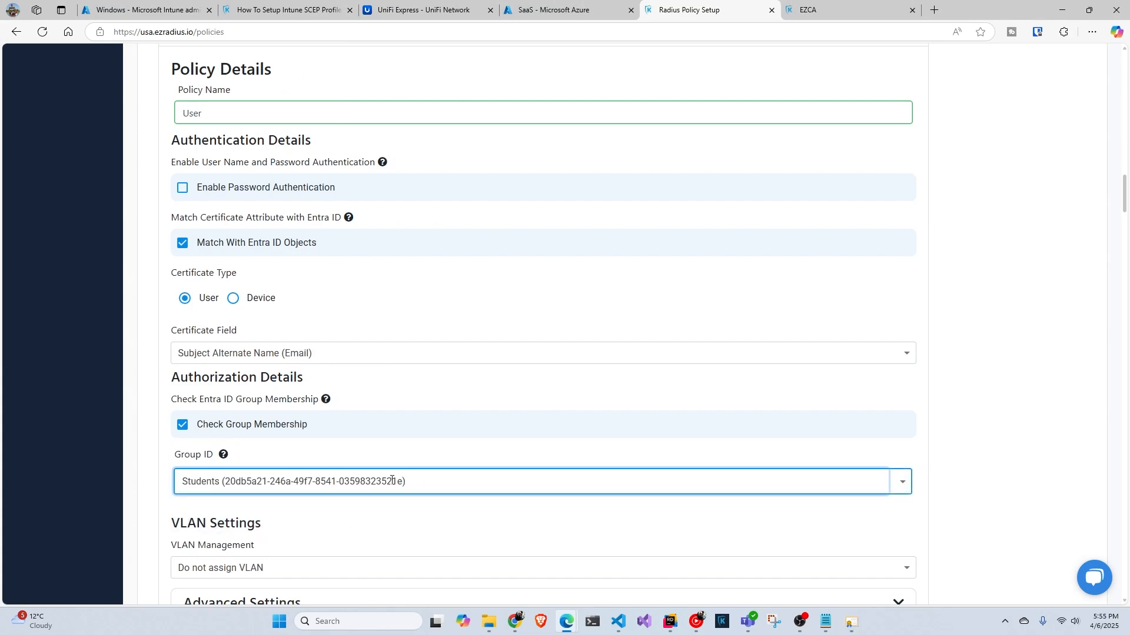
{"action": "left_click", "coordinate": [169, 436]}
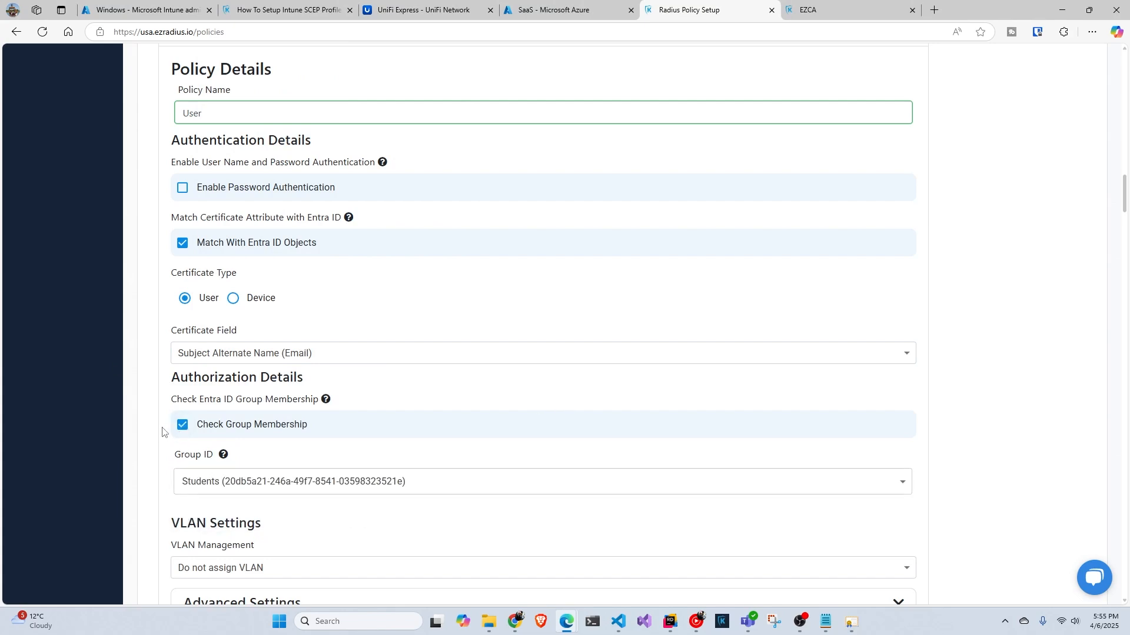
{"action": "left_click", "coordinate": [210, 481]}
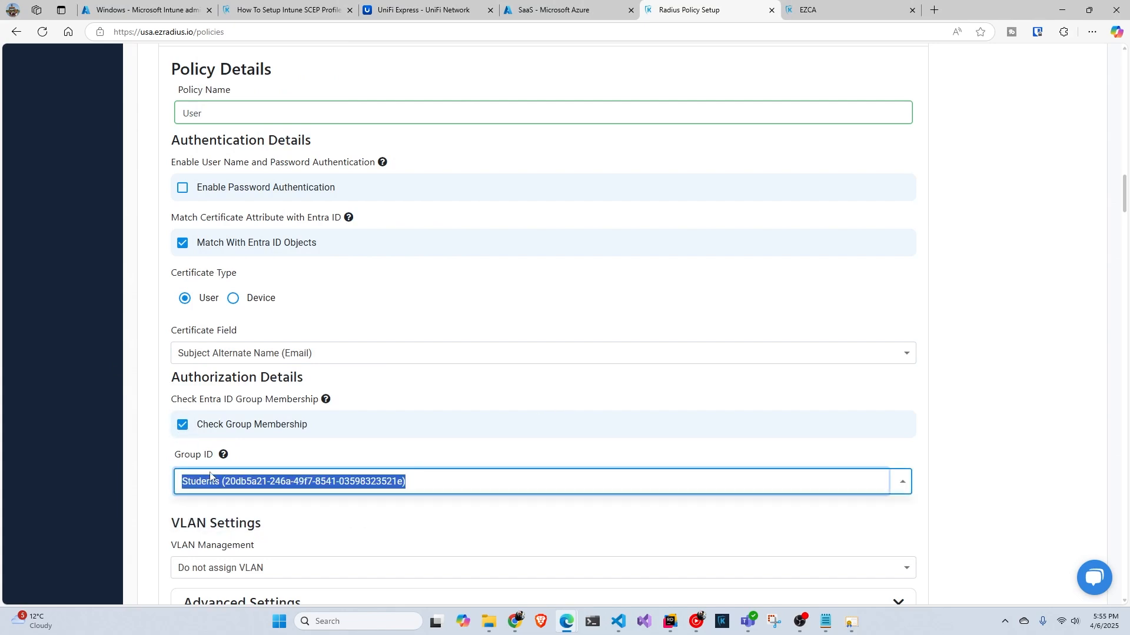
{"action": "left_click", "coordinate": [182, 426]}
Step: Assign static VLAN 1 to the User access policy and add the policy
{"action": "scroll", "coordinate": [291, 499], "scroll_direction": "down", "scroll_amount": 1}
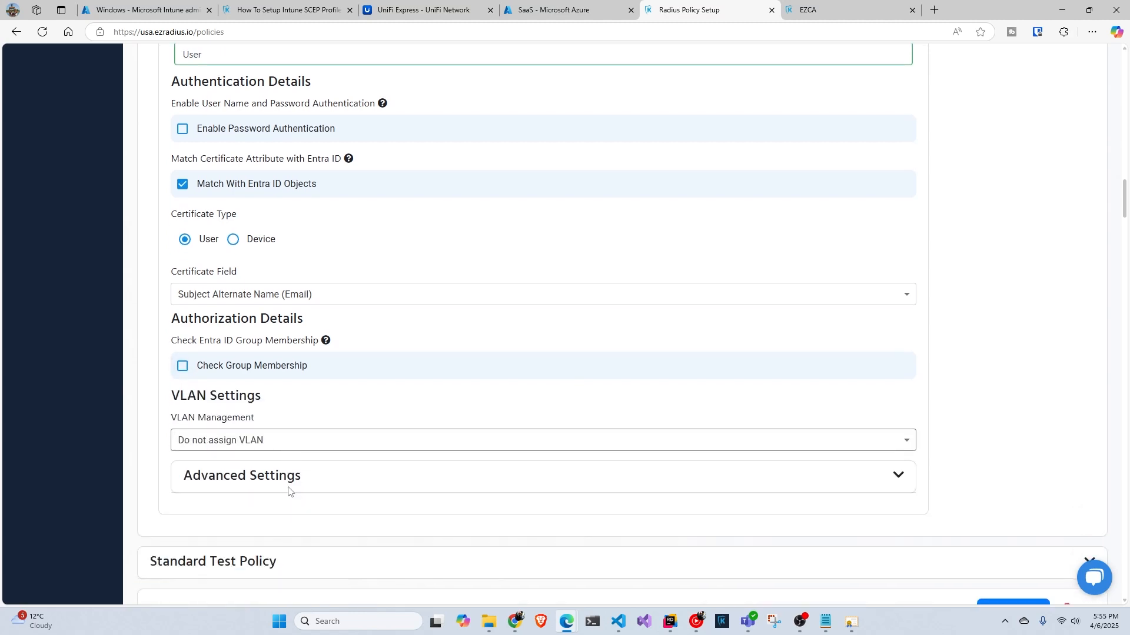
{"action": "left_click", "coordinate": [280, 445]}
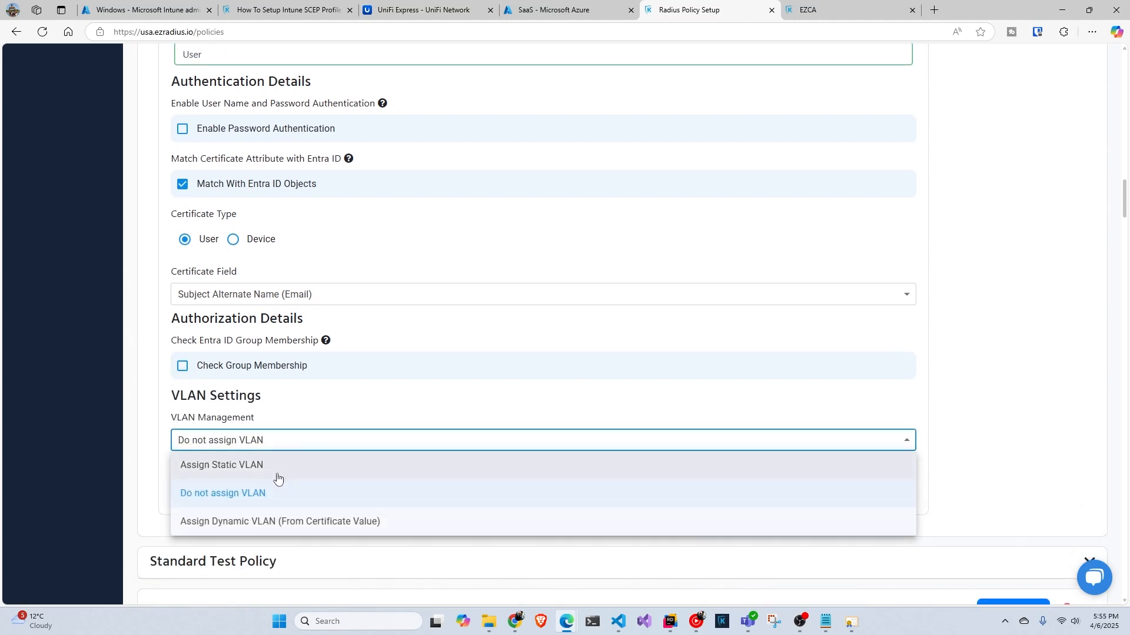
{"action": "left_click", "coordinate": [276, 474]}
{"action": "left_click", "coordinate": [257, 491]}
{"action": "type", "text": "1"}
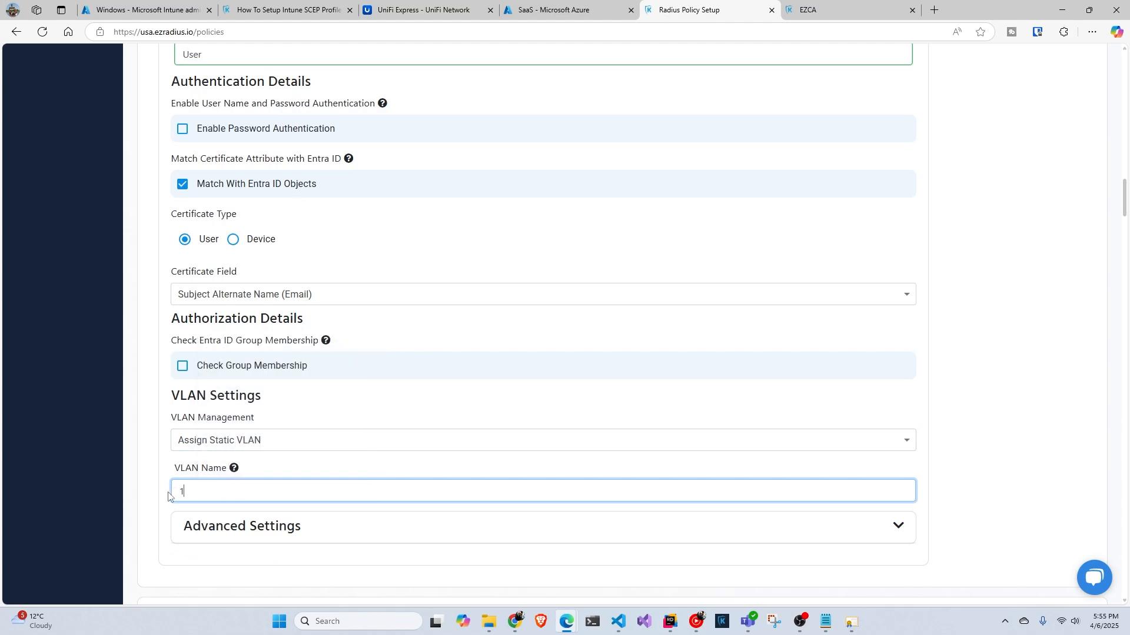
{"action": "scroll", "coordinate": [136, 499], "scroll_direction": "down", "scroll_amount": 2}
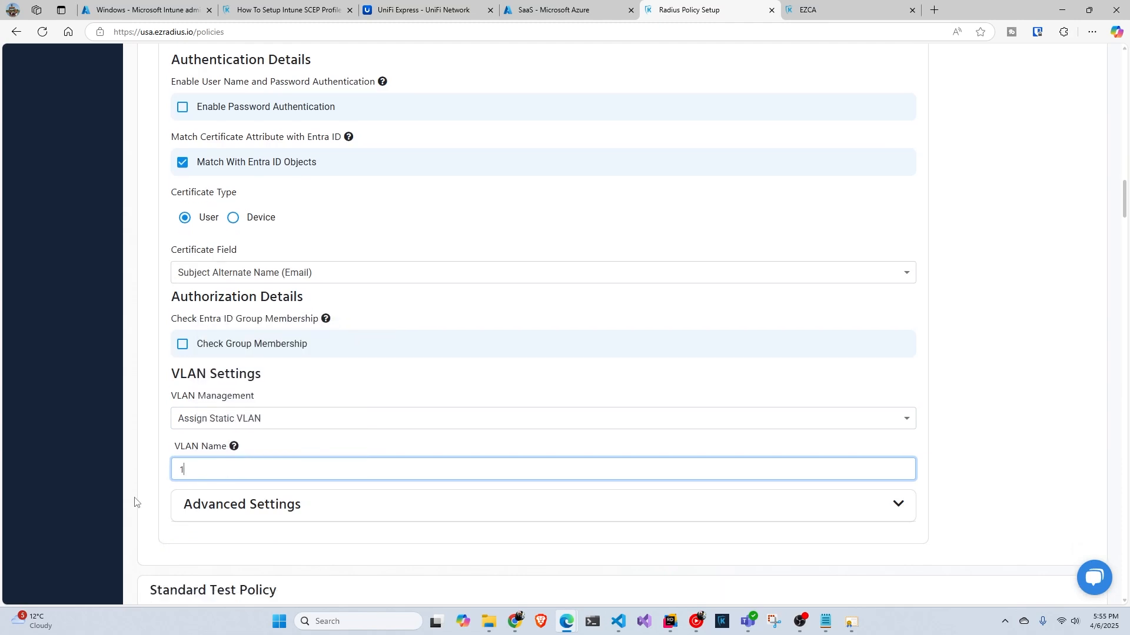
{"action": "scroll", "coordinate": [585, 463], "scroll_direction": "up", "scroll_amount": 6}
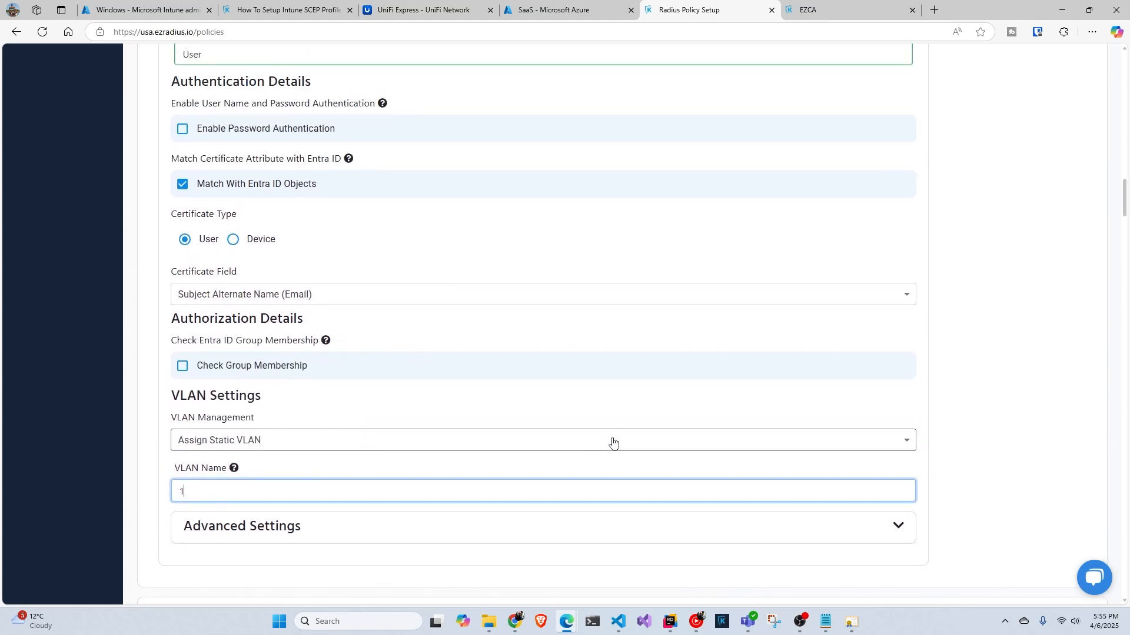
{"action": "left_click", "coordinate": [884, 206]}
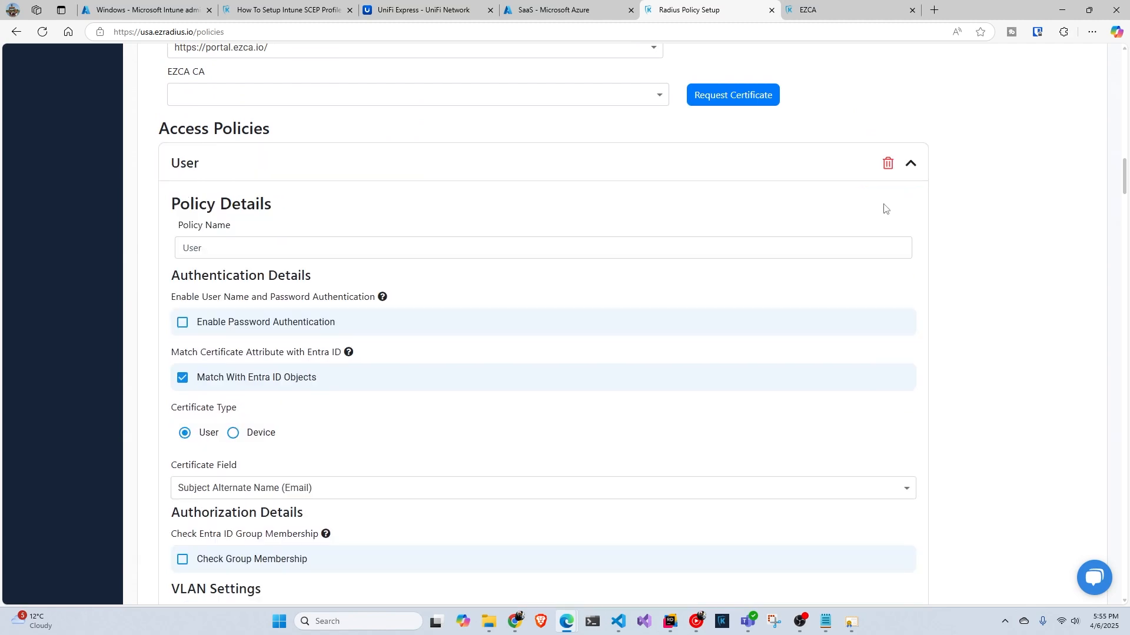
Step: Name the next access policy Device and match it with Entra ID objects using the Device certificate type
{"action": "scroll", "coordinate": [516, 314], "scroll_direction": "down", "scroll_amount": 9}
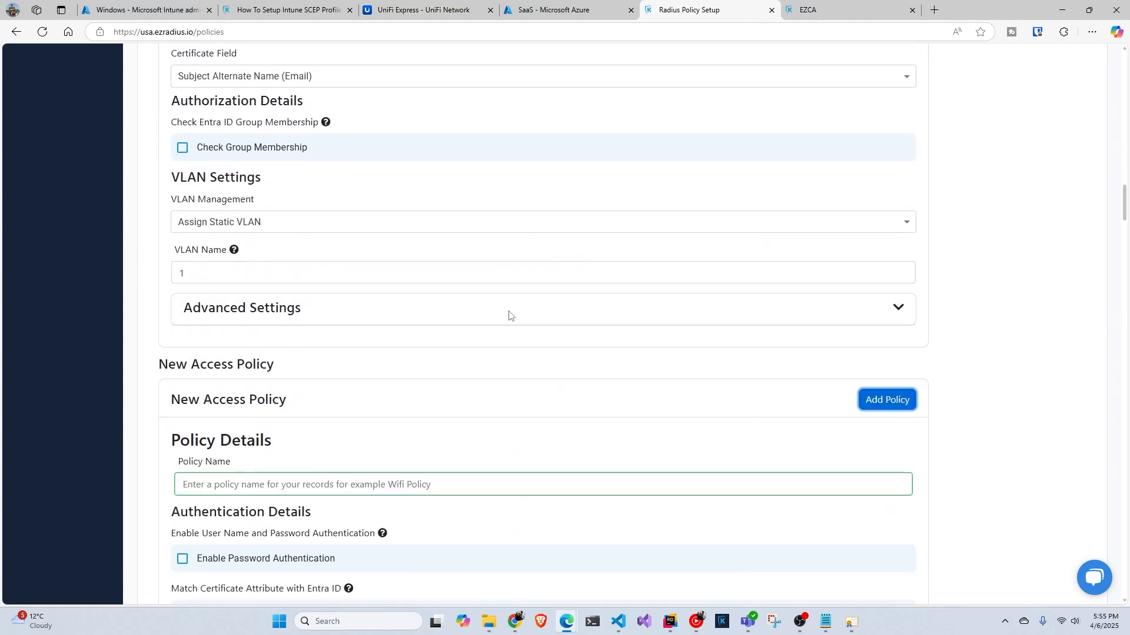
{"action": "scroll", "coordinate": [493, 321], "scroll_direction": "down", "scroll_amount": 2}
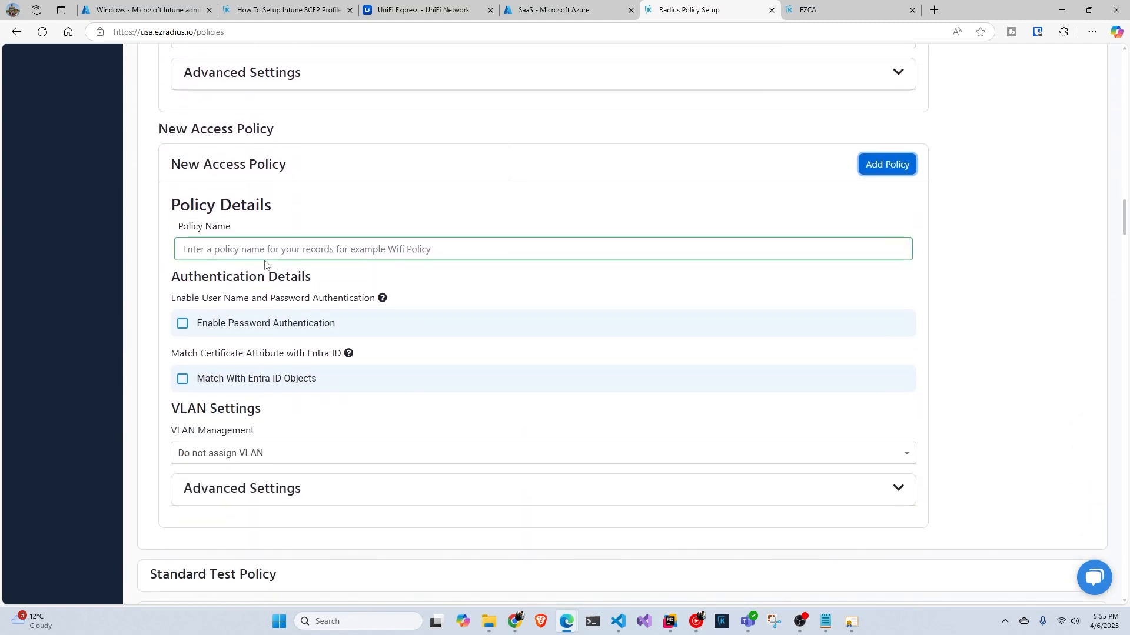
{"action": "left_click", "coordinate": [309, 245]}
{"action": "type", "text": "Device"}
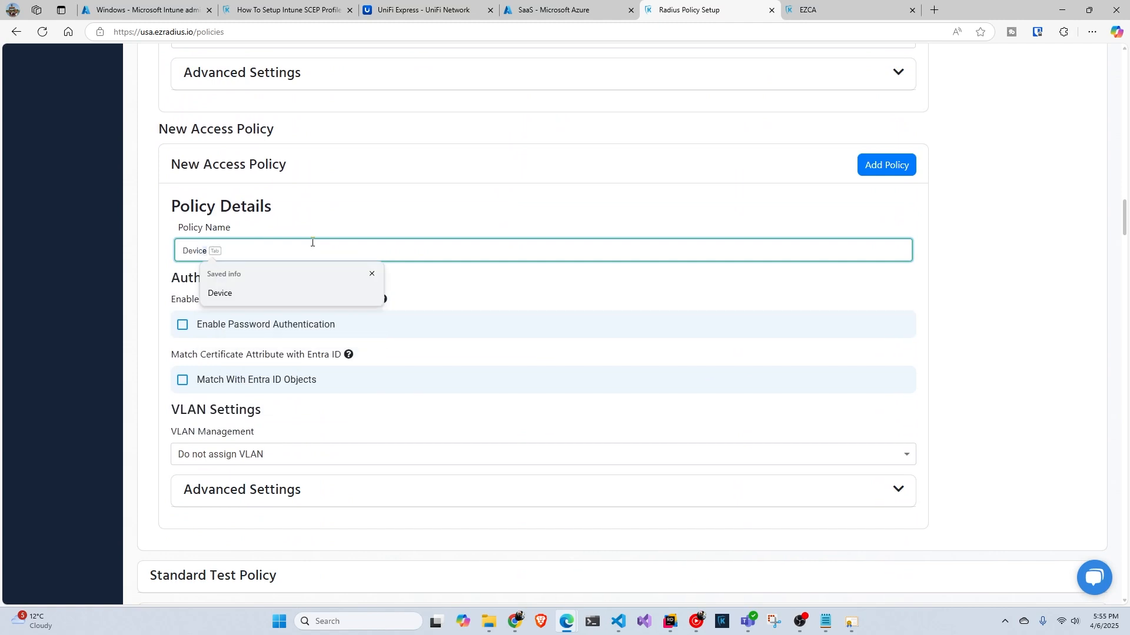
{"action": "key", "text": "Tab"}
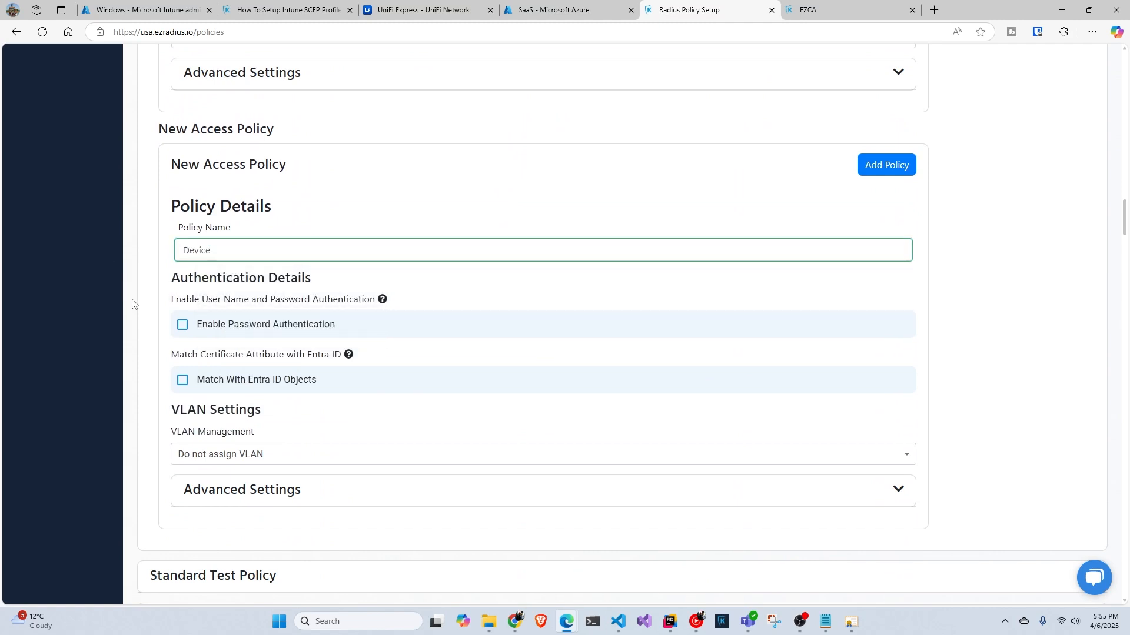
{"action": "left_click", "coordinate": [246, 384]}
{"action": "scroll", "coordinate": [246, 385], "scroll_direction": "up", "scroll_amount": 1}
{"action": "scroll", "coordinate": [245, 402], "scroll_direction": "down", "scroll_amount": 2}
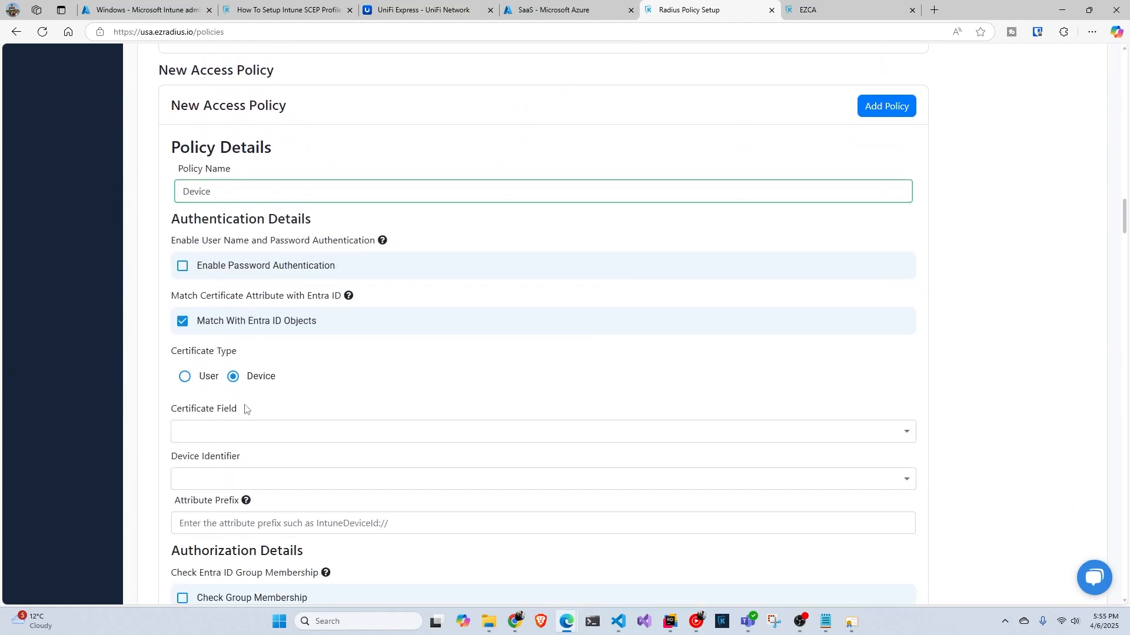
{"action": "scroll", "coordinate": [242, 423], "scroll_direction": "down", "scroll_amount": 2}
Step: Set the Device policy's certificate field to Subject Alternate Name (DNS) and its device identifier to Intune Device ID
{"action": "left_click", "coordinate": [246, 316]}
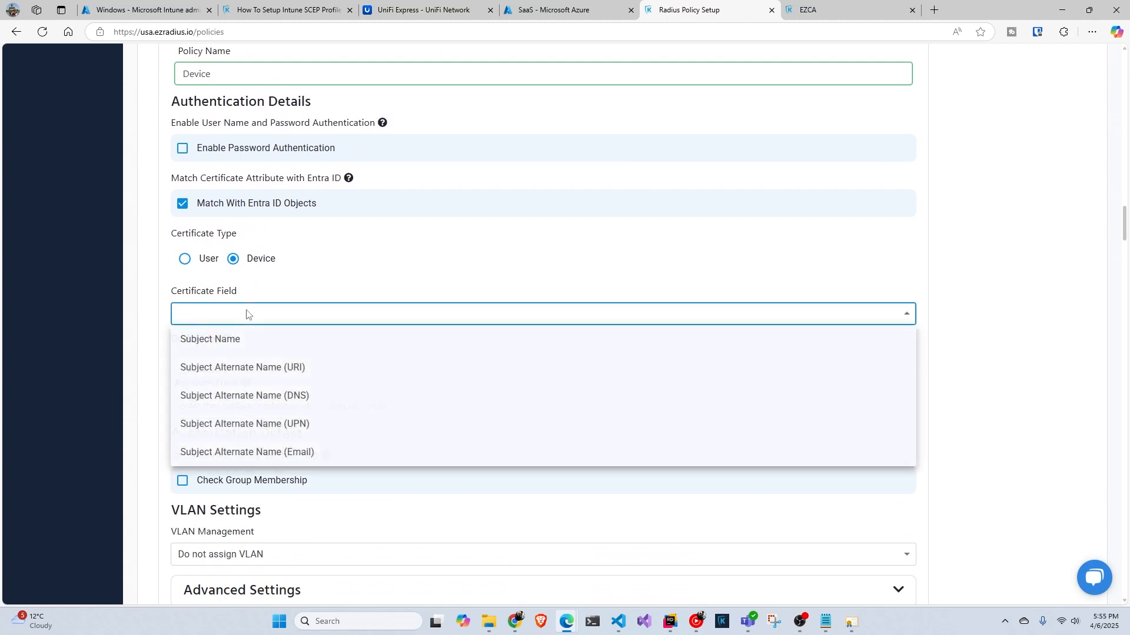
{"action": "left_click", "coordinate": [299, 402]}
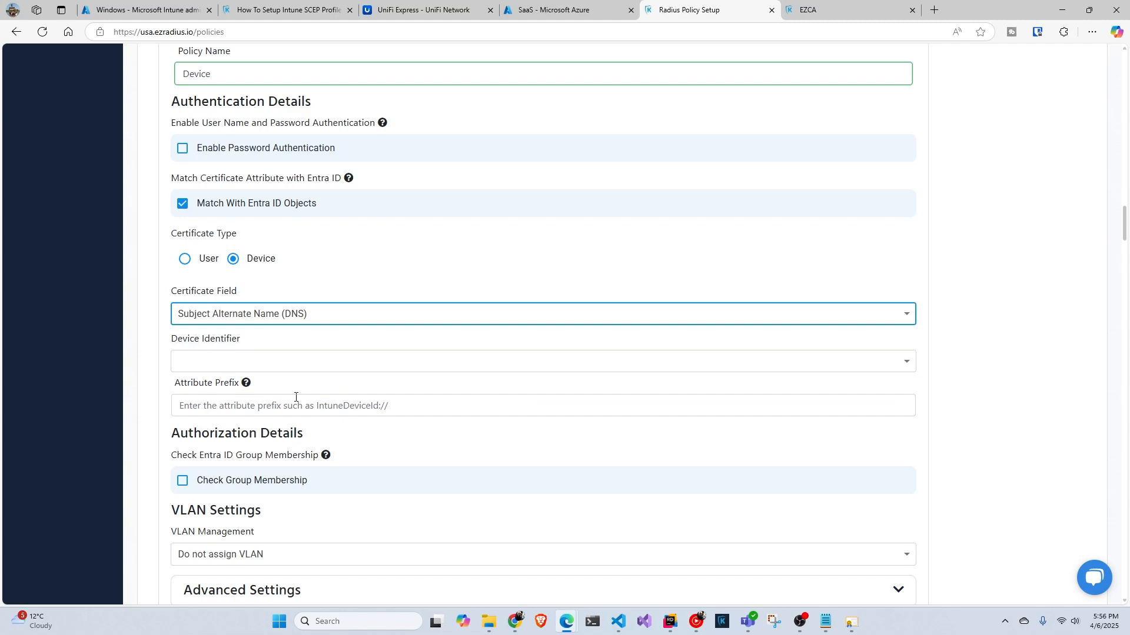
{"action": "left_click", "coordinate": [263, 369]}
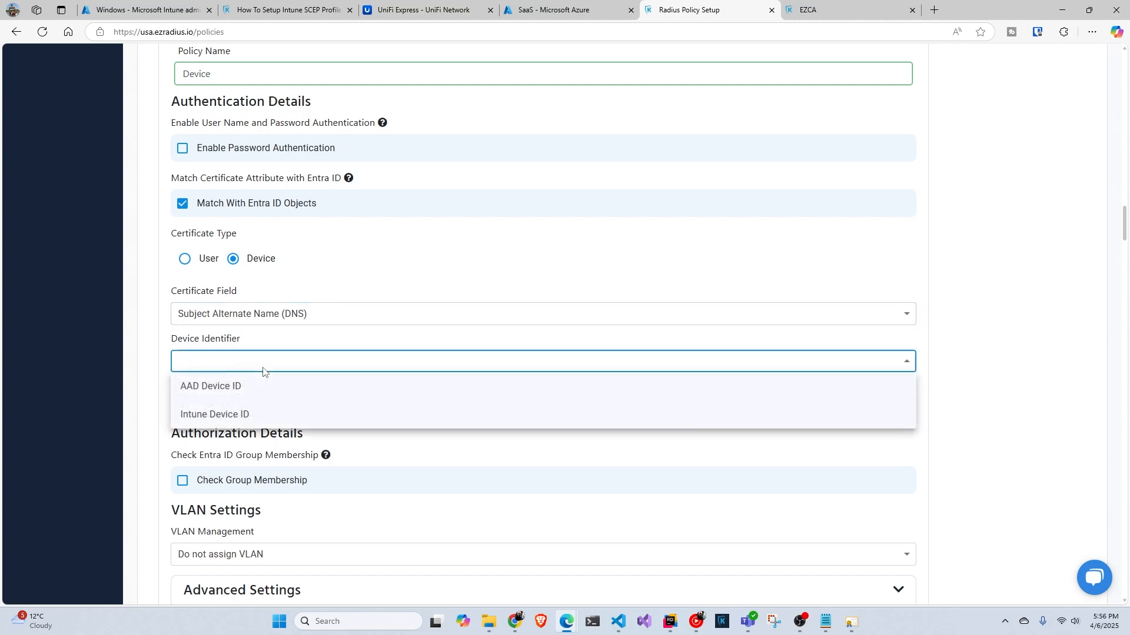
{"action": "left_click", "coordinate": [226, 415]}
Step: Check the subject name and DNS variables in Intune's SCEP Device Video profile, and set the Device policy's certificate field to Subject Name in EZRADIUS
{"action": "left_click", "coordinate": [270, 312]}
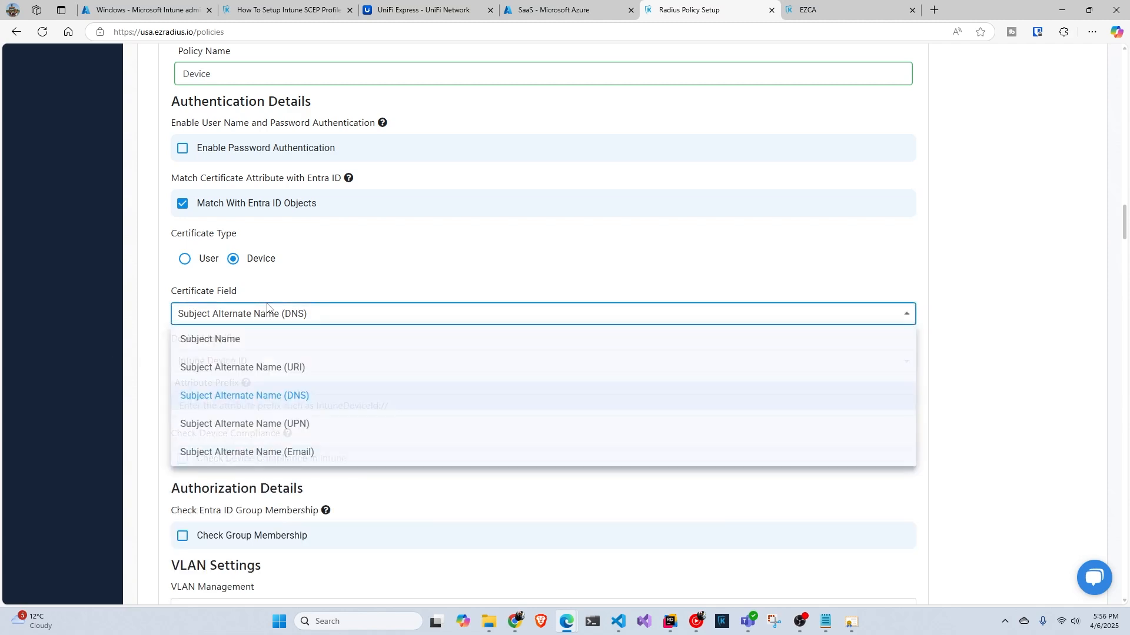
{"action": "left_click", "coordinate": [521, 10]}
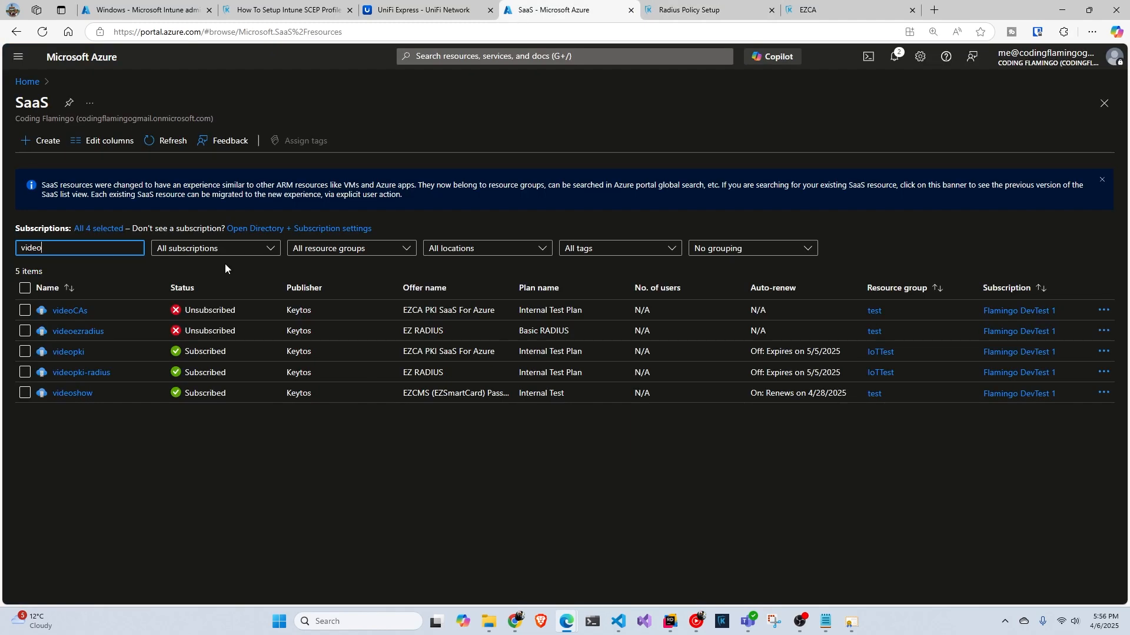
{"action": "left_click", "coordinate": [144, 10]}
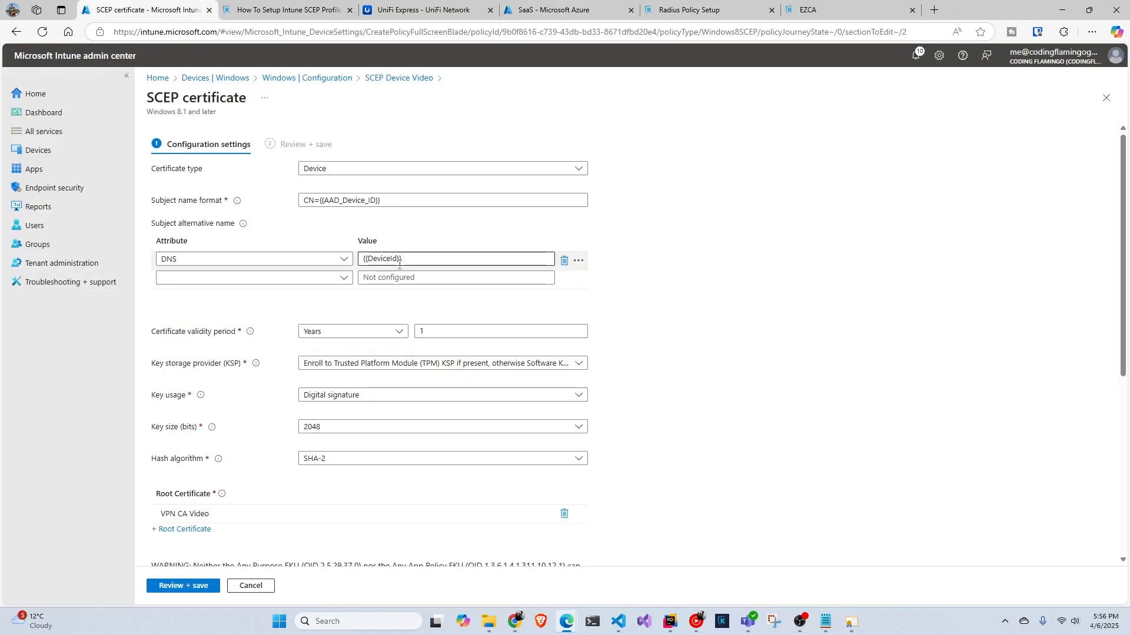
{"action": "double_click", "coordinate": [389, 261]}
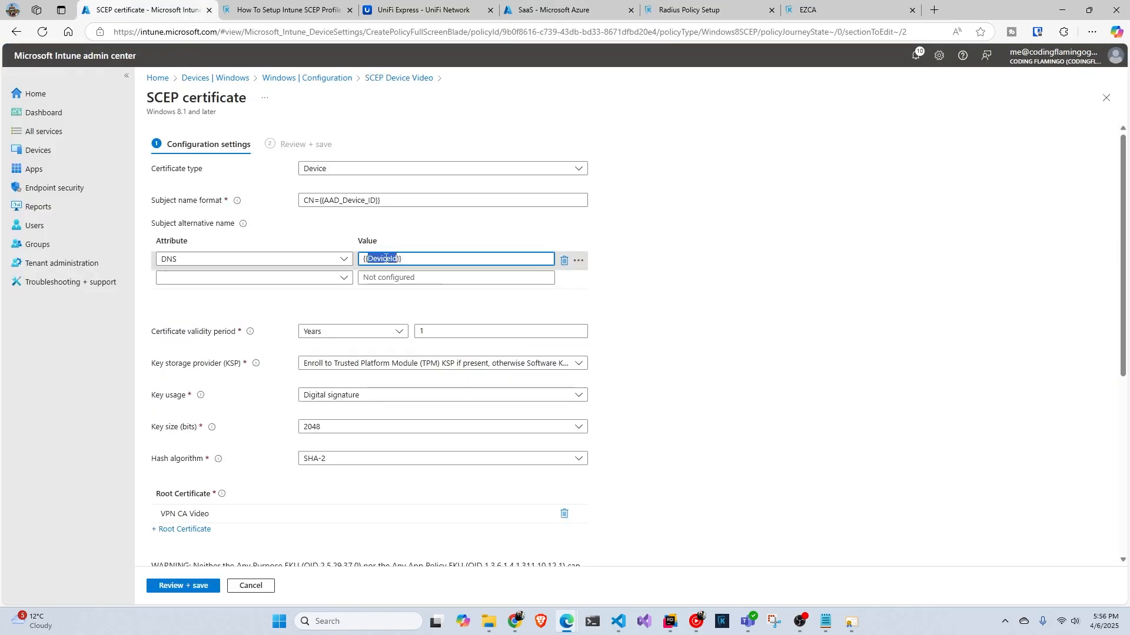
{"action": "left_click", "coordinate": [344, 207]}
{"action": "double_click", "coordinate": [341, 206]}
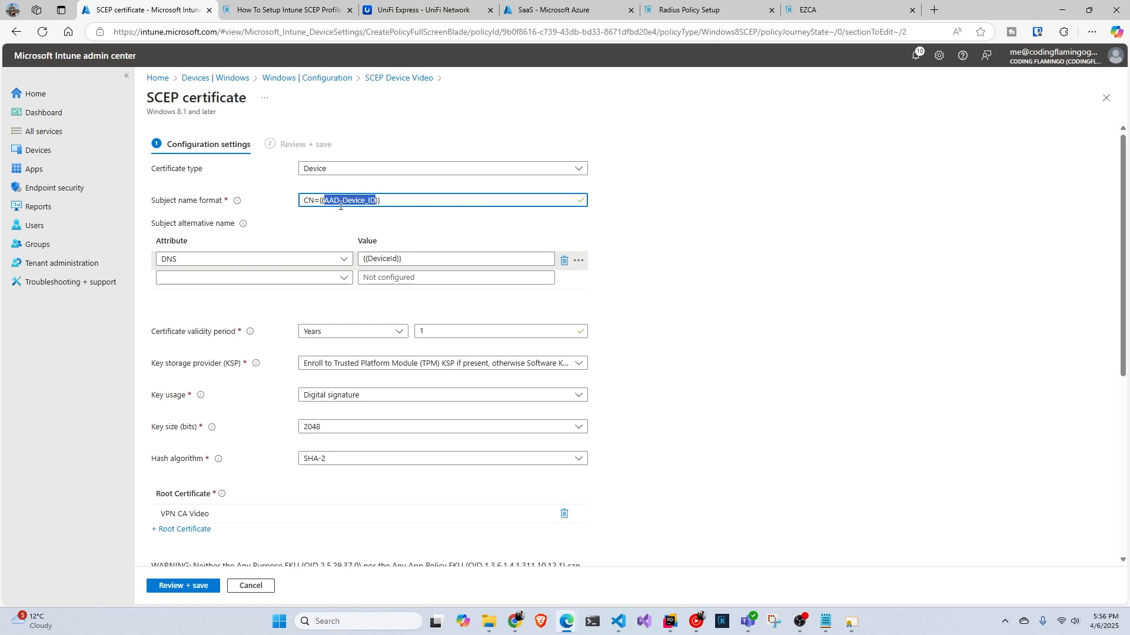
{"action": "left_click", "coordinate": [691, 11]}
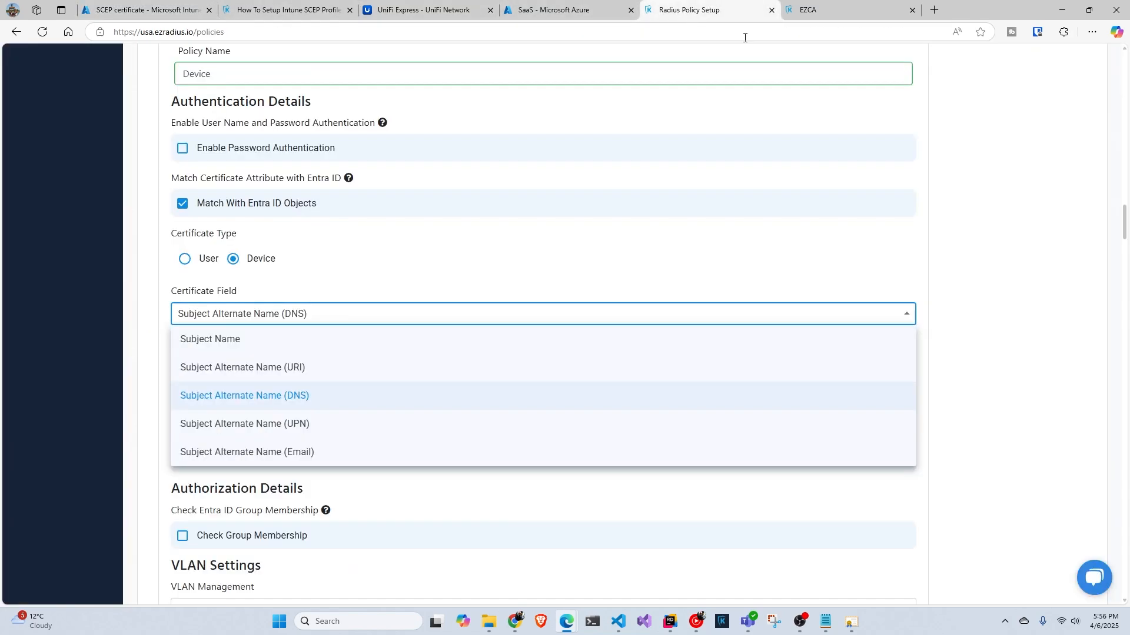
{"action": "left_click", "coordinate": [250, 340]}
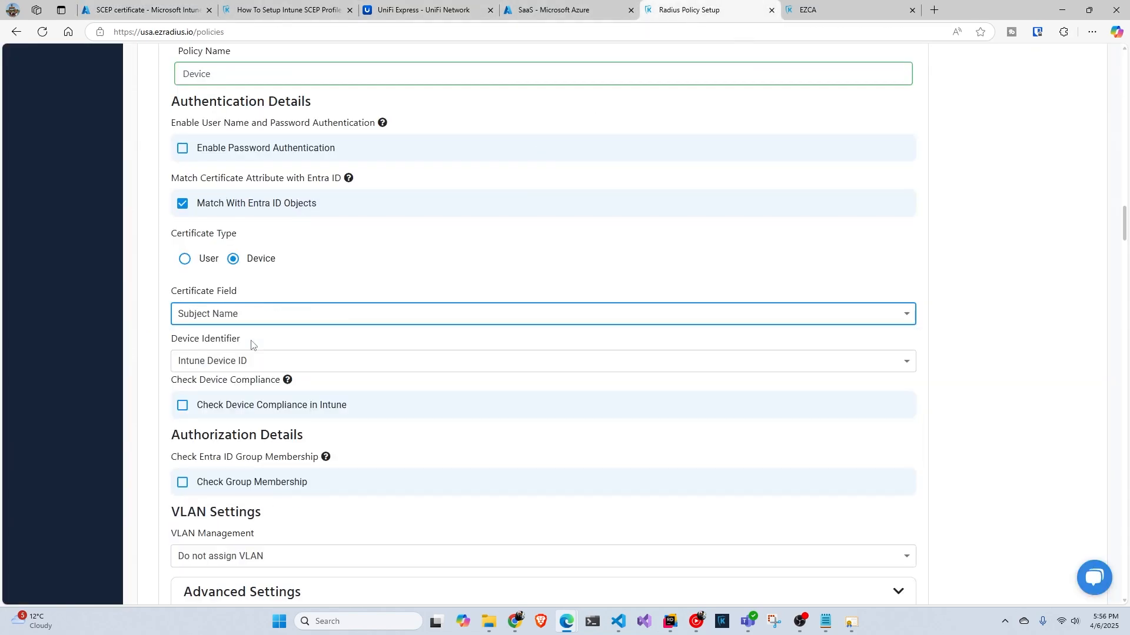
Step: Set the Device policy's certificate field to Subject Alternate Name (DNS), keeping Intune Device ID as the device identifier
{"action": "left_click", "coordinate": [238, 361]}
{"action": "left_click", "coordinate": [232, 387]}
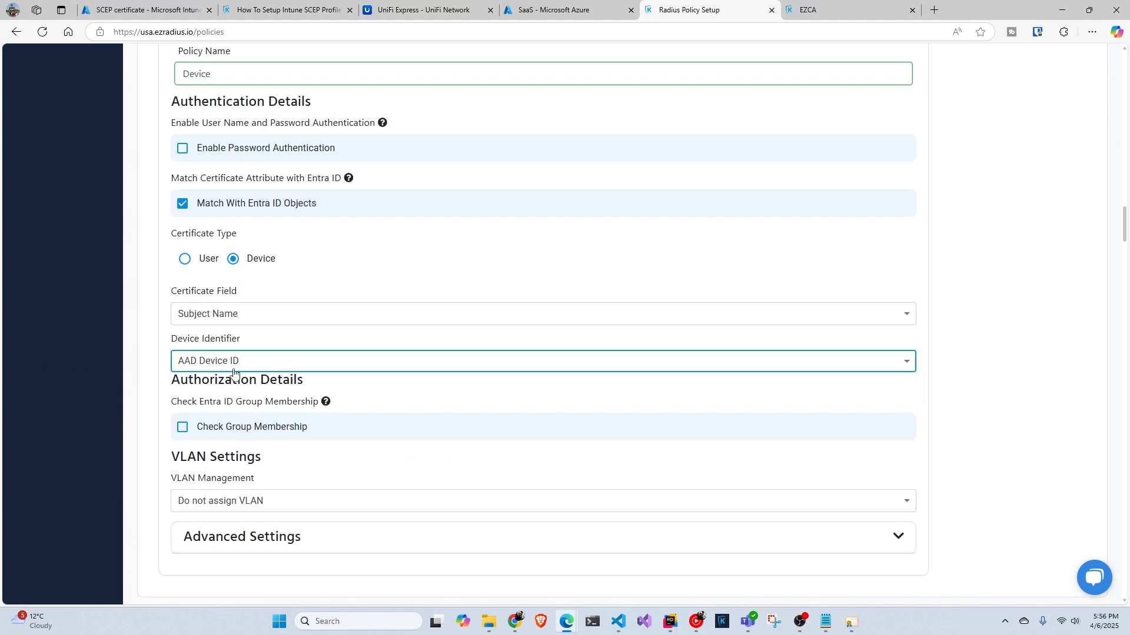
{"action": "left_click", "coordinate": [235, 363]}
{"action": "left_click", "coordinate": [230, 412]}
{"action": "left_click", "coordinate": [232, 316]}
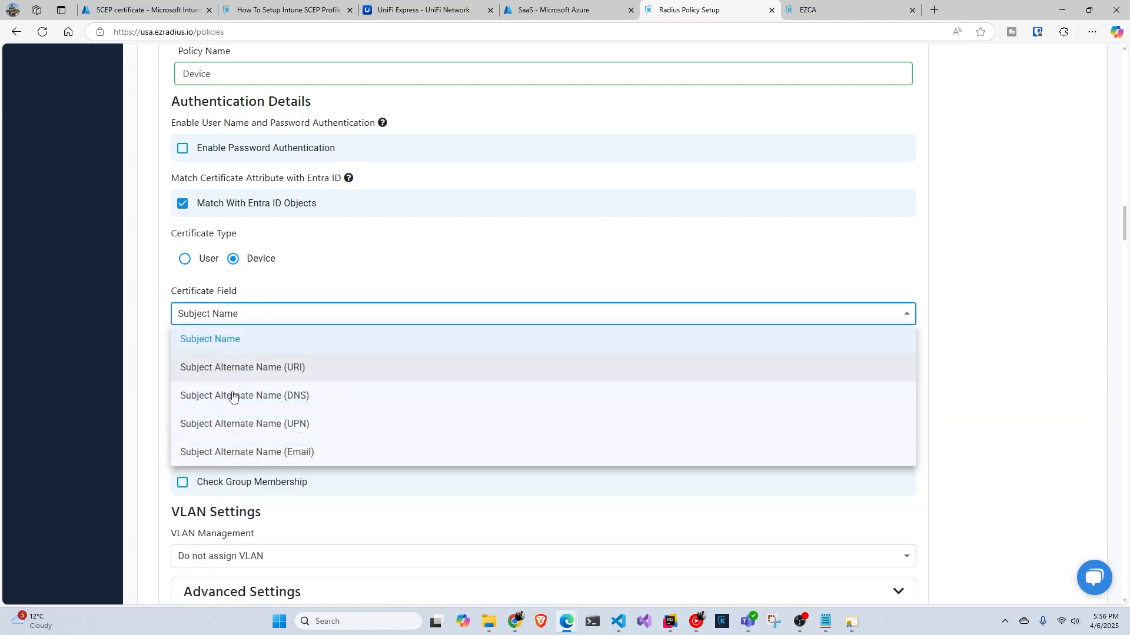
{"action": "left_click", "coordinate": [235, 396]}
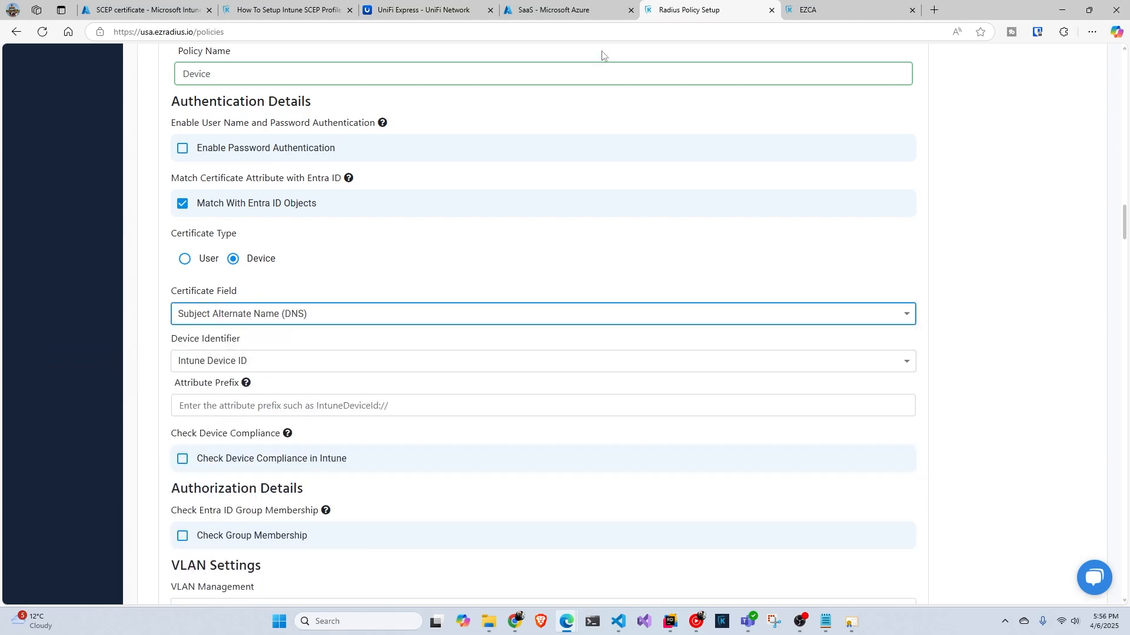
Step: Prefix the DNS value in Intune's SCEP Device Video profile with IntuneDevi:// and copy that prefix
{"action": "left_click", "coordinate": [818, 10]}
{"action": "left_click", "coordinate": [562, 10]}
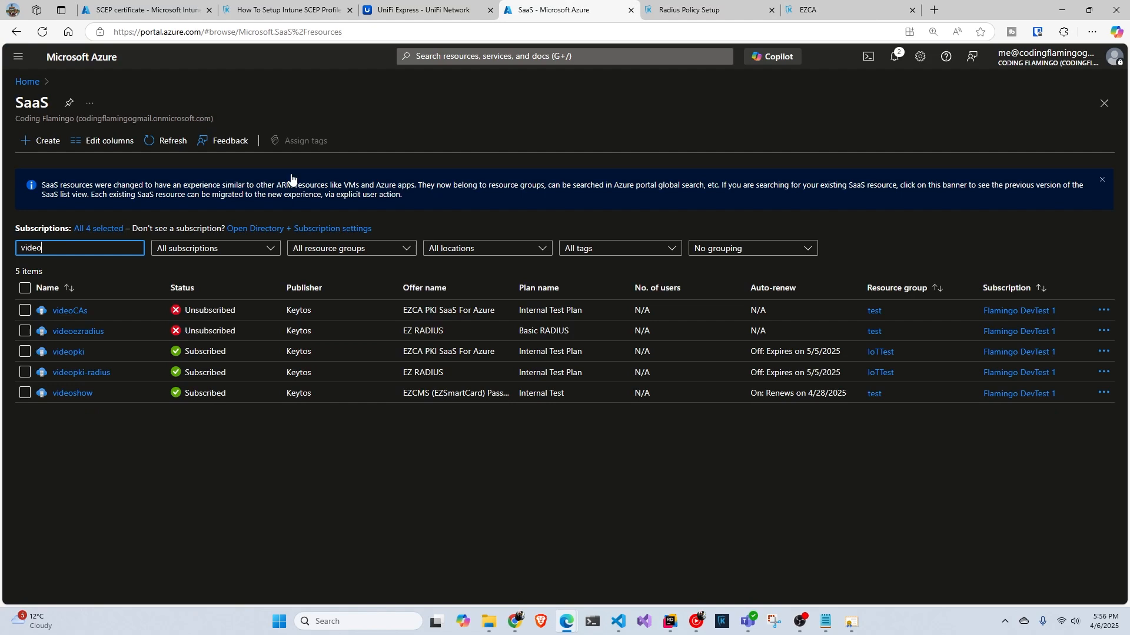
{"action": "left_click", "coordinate": [174, 13]}
{"action": "left_click", "coordinate": [424, 259]}
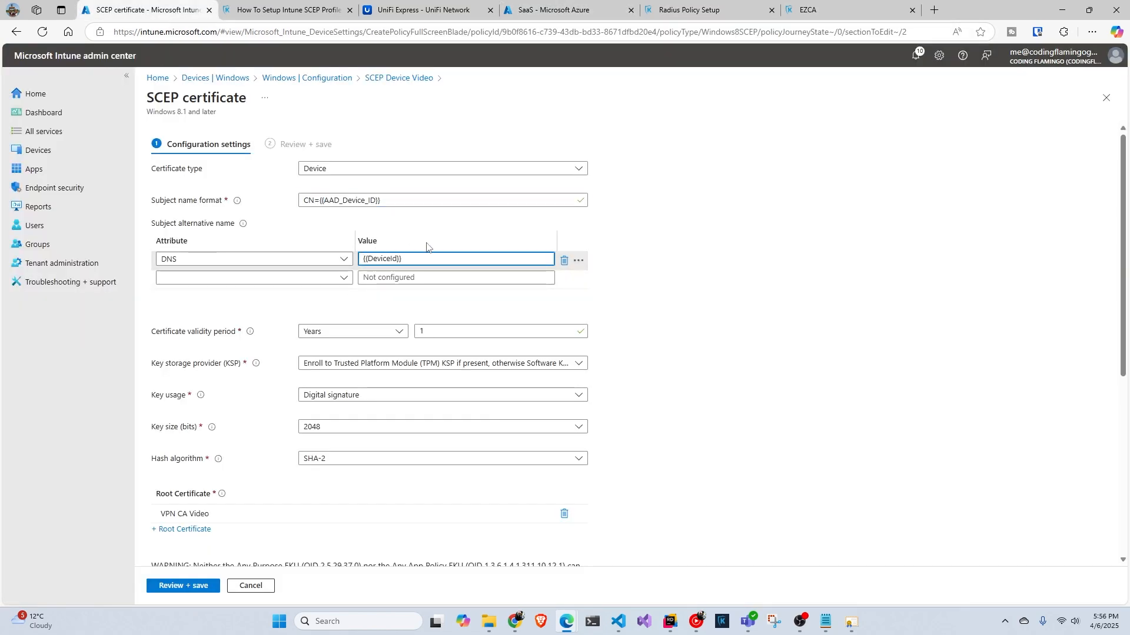
{"action": "key", "text": "Home"}
{"action": "type", "text": "Intune"}
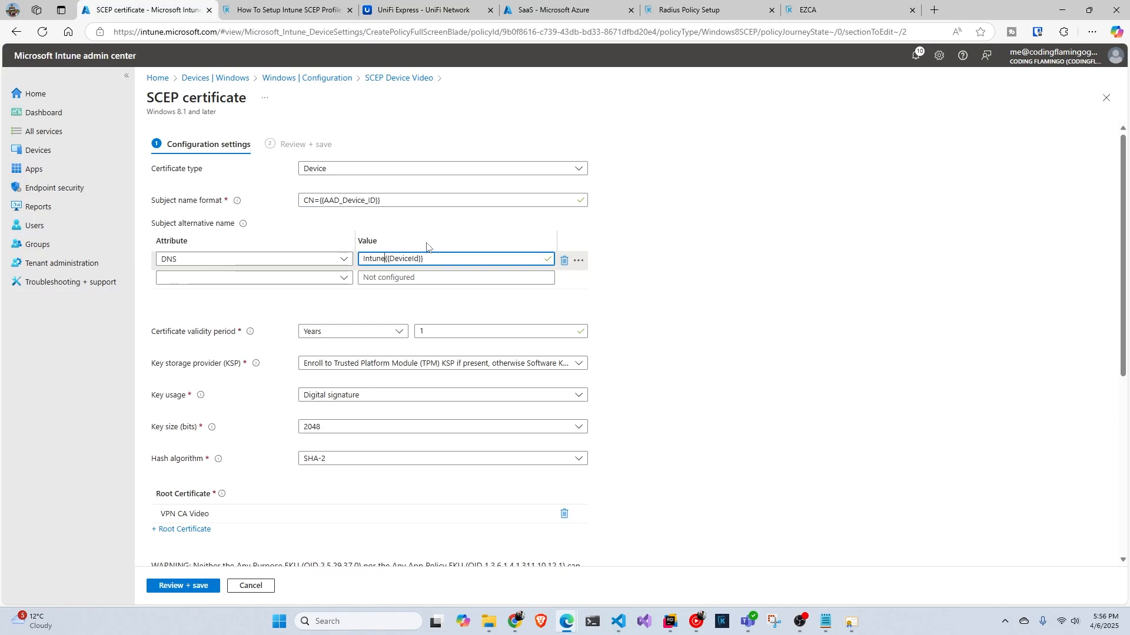
{"action": "type", "text": "Devid"}
{"action": "key", "text": "BackSpace"}
{"action": "type", "text": "://"}
{"action": "key", "text": "shift+Home"}
{"action": "key", "text": "ctrl+c"}
Step: Try IntuneDevi:// as the Device policy's attribute prefix in EZRADIUS and clear the field again
{"action": "left_click", "coordinate": [824, 10]}
{"action": "left_click", "coordinate": [748, 10]}
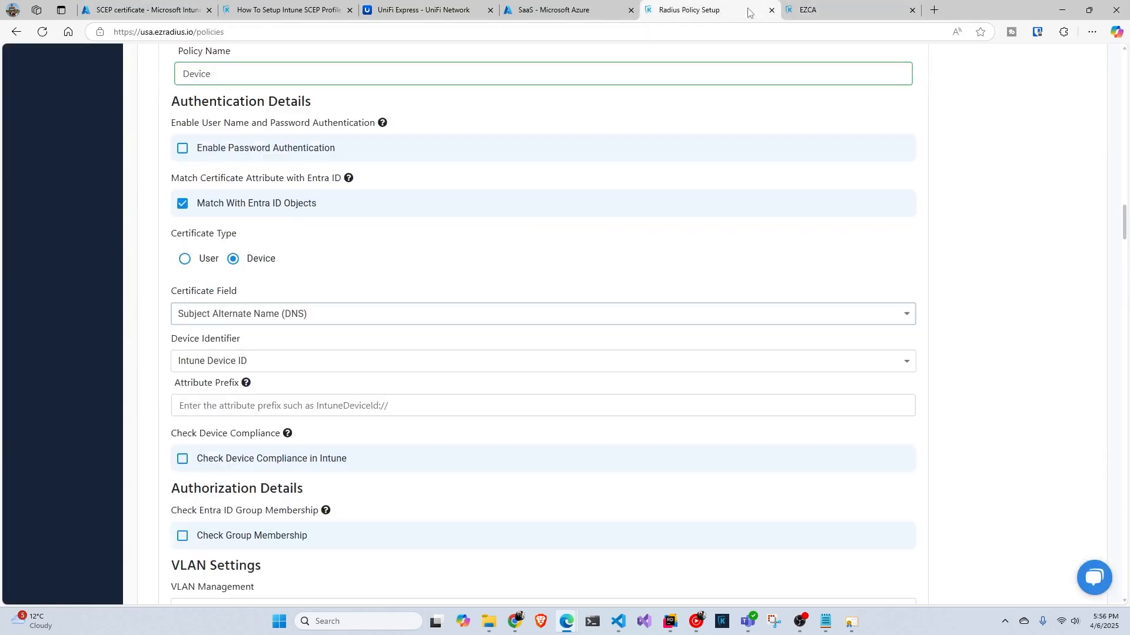
{"action": "left_click", "coordinate": [235, 406]}
{"action": "key", "text": "ctrl+v"}
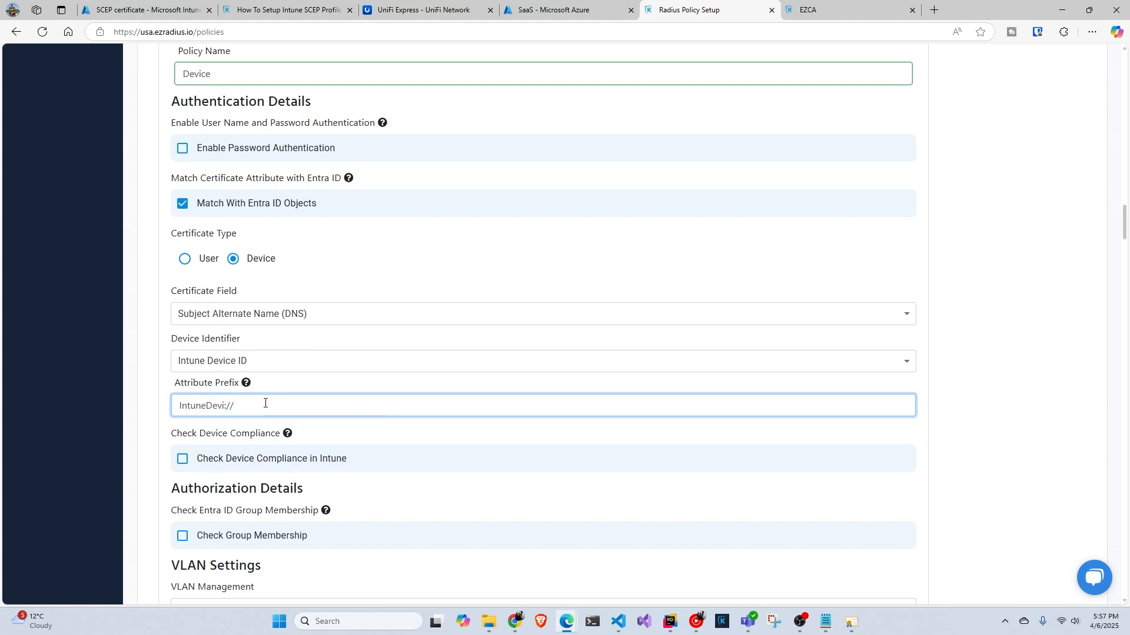
{"action": "left_click_drag", "start_coordinate": [265, 403], "coordinate": [91, 399]}
{"action": "key", "text": "BackSpace"}
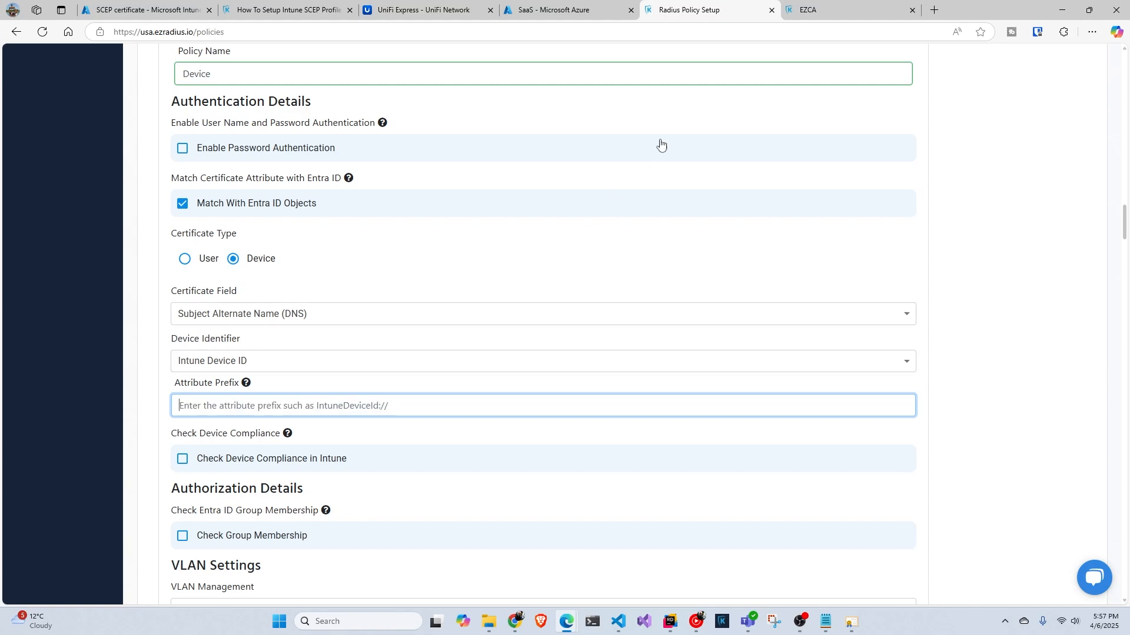
Step: Remove the IntuneDevi:// prefix from the DNS value in Intune's SCEP profile and return to the Device policy in EZRADIUS
{"action": "left_click", "coordinate": [805, 13]}
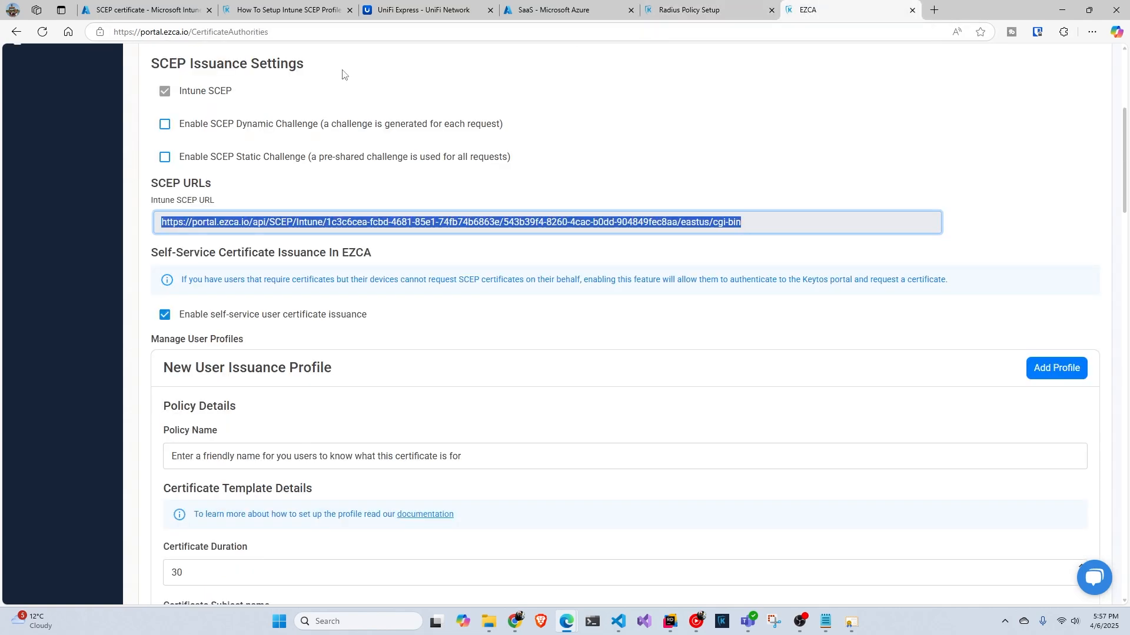
{"action": "left_click", "coordinate": [144, 10]}
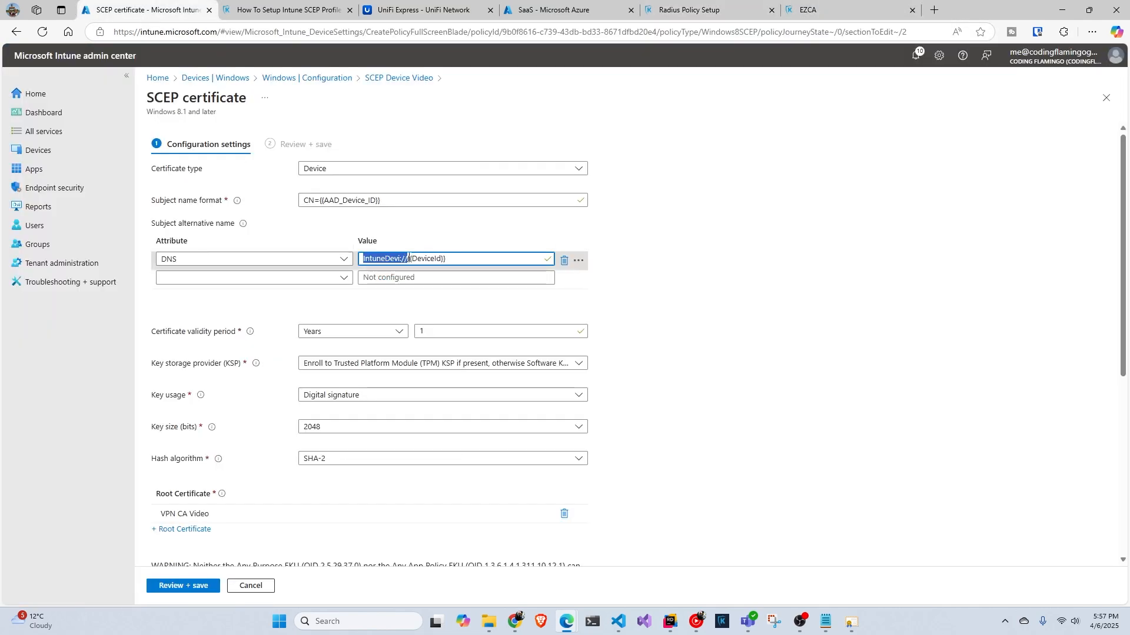
{"action": "left_click", "coordinate": [266, 260]}
{"action": "left_click_drag", "start_coordinate": [362, 259], "coordinate": [407, 260]}
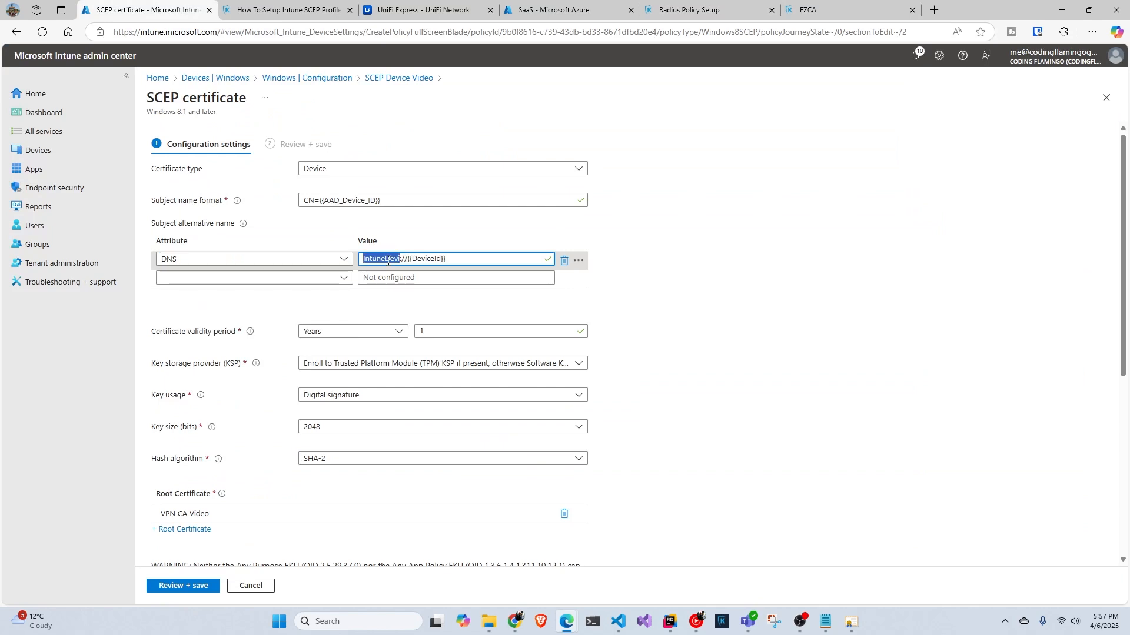
{"action": "key", "text": "BackSpace"}
{"action": "left_click", "coordinate": [712, 13]}
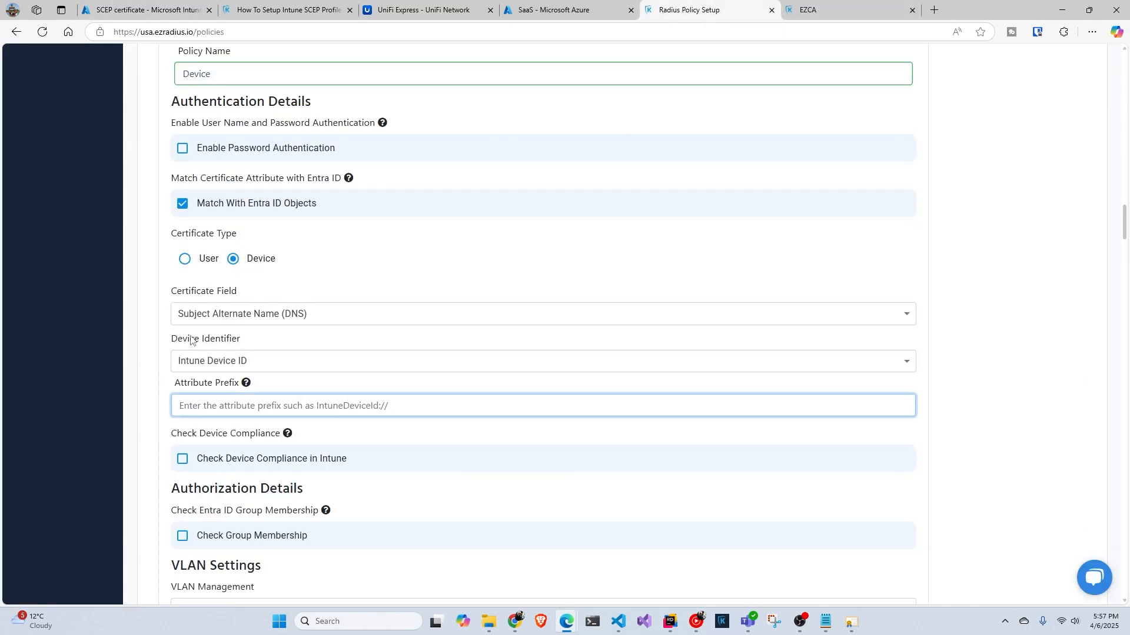
{"action": "left_click", "coordinate": [127, 397]}
{"action": "scroll", "coordinate": [138, 396], "scroll_direction": "down", "scroll_amount": 1}
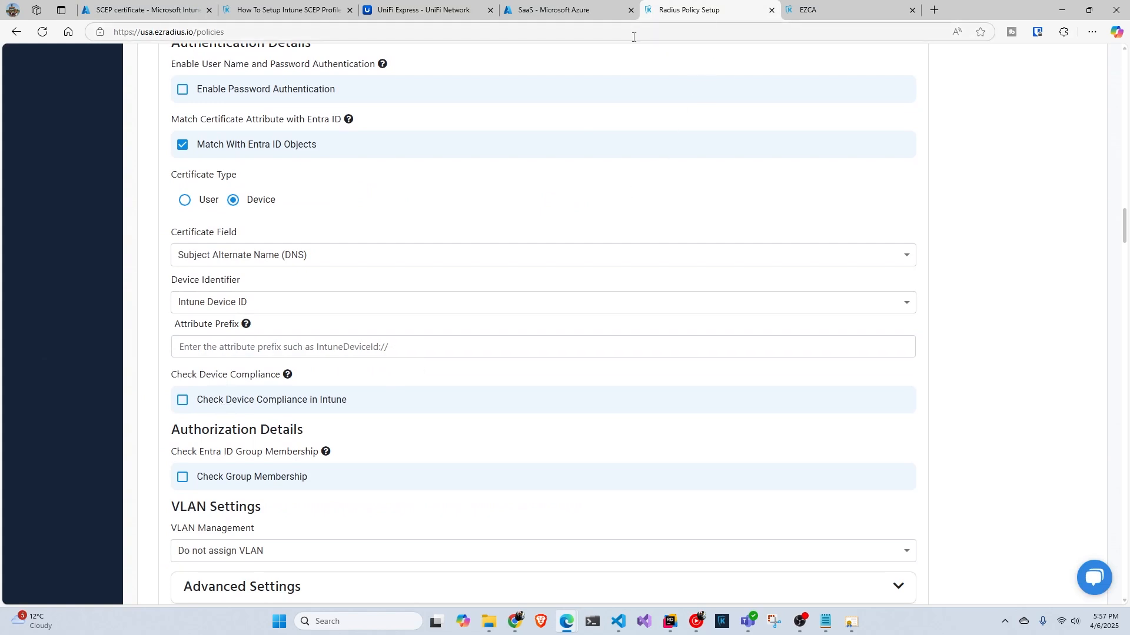
Step: Leave the SCEP certificate editor in Intune without saving and go back through the Windows configuration list to the Windows devices area
{"action": "left_click", "coordinate": [150, 10]}
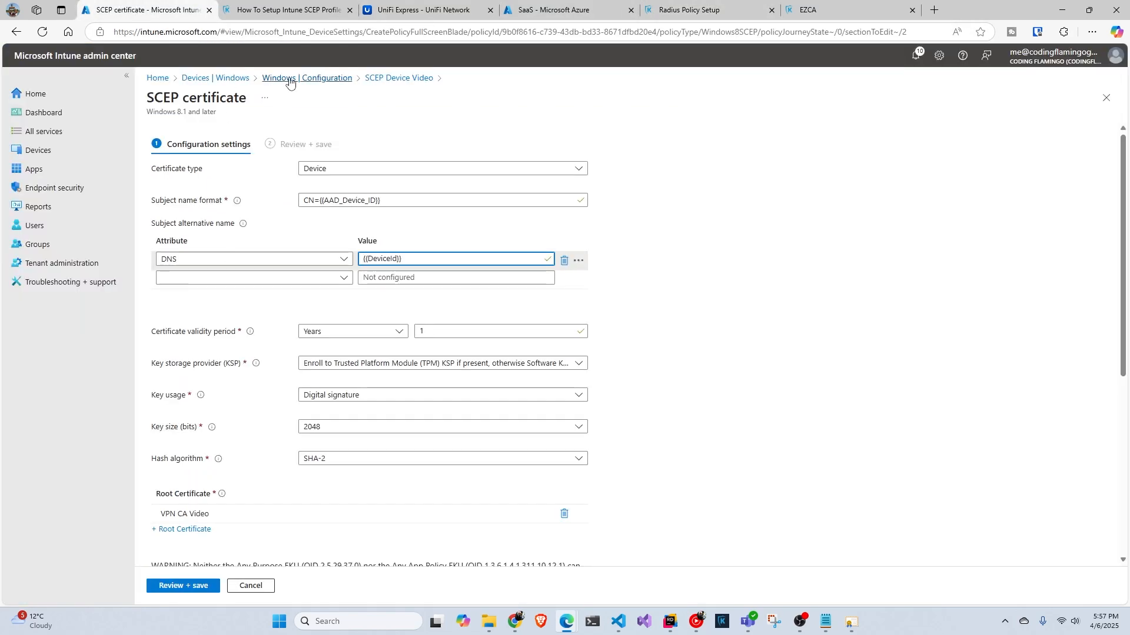
{"action": "left_click", "coordinate": [318, 78]}
{"action": "left_click", "coordinate": [624, 98]}
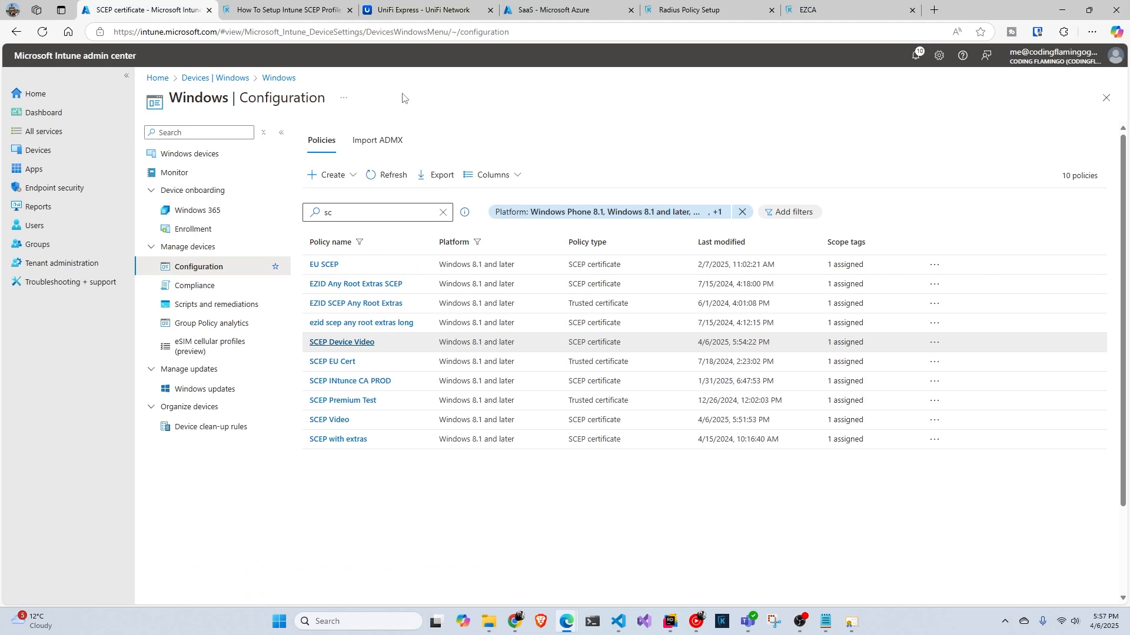
{"action": "left_click", "coordinate": [237, 80]}
{"action": "left_click", "coordinate": [200, 250]}
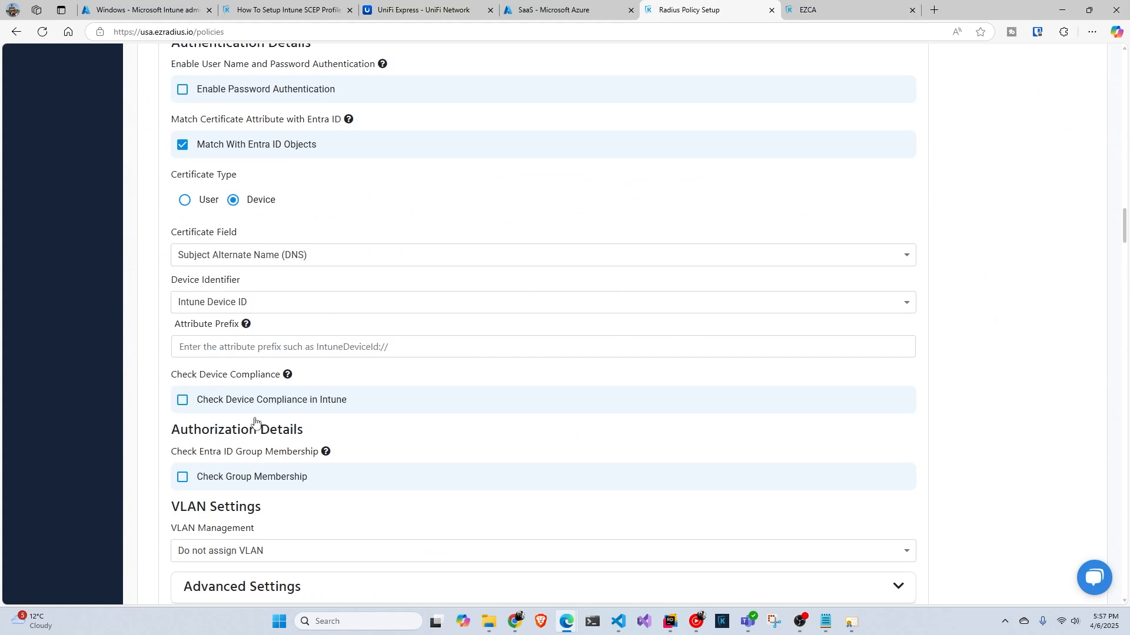
Step: Assign static VLAN 3 to the Device access policy in EZRADIUS and add the policy
{"action": "left_click", "coordinate": [266, 408]}
{"action": "scroll", "coordinate": [276, 400], "scroll_direction": "down", "scroll_amount": 3}
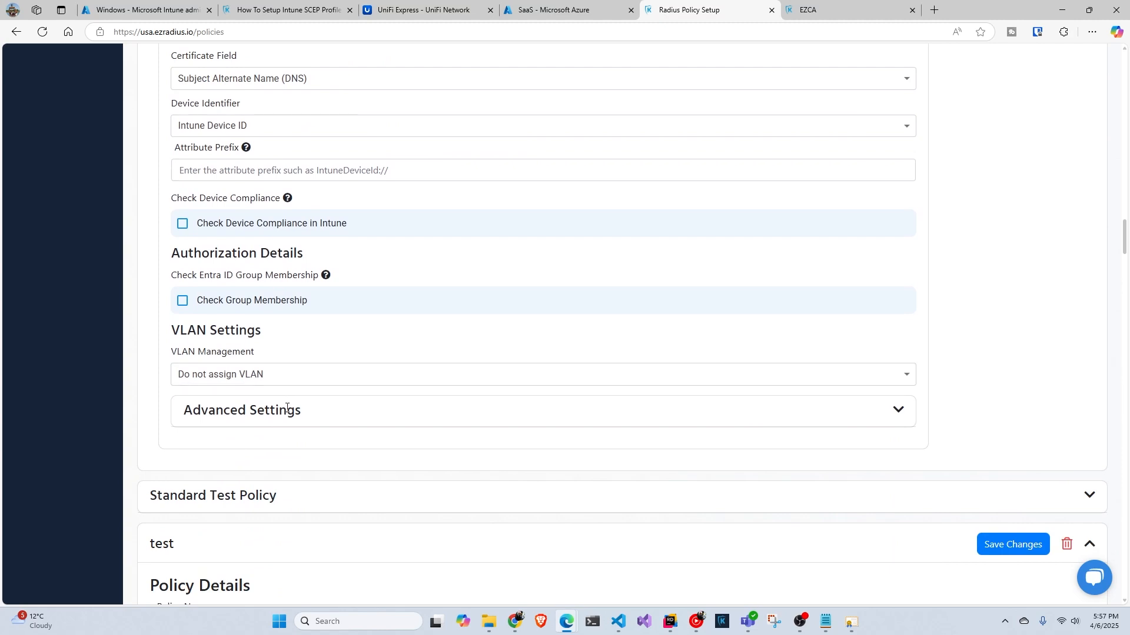
{"action": "scroll", "coordinate": [283, 407], "scroll_direction": "up", "scroll_amount": 3}
{"action": "scroll", "coordinate": [277, 408], "scroll_direction": "up", "scroll_amount": 1}
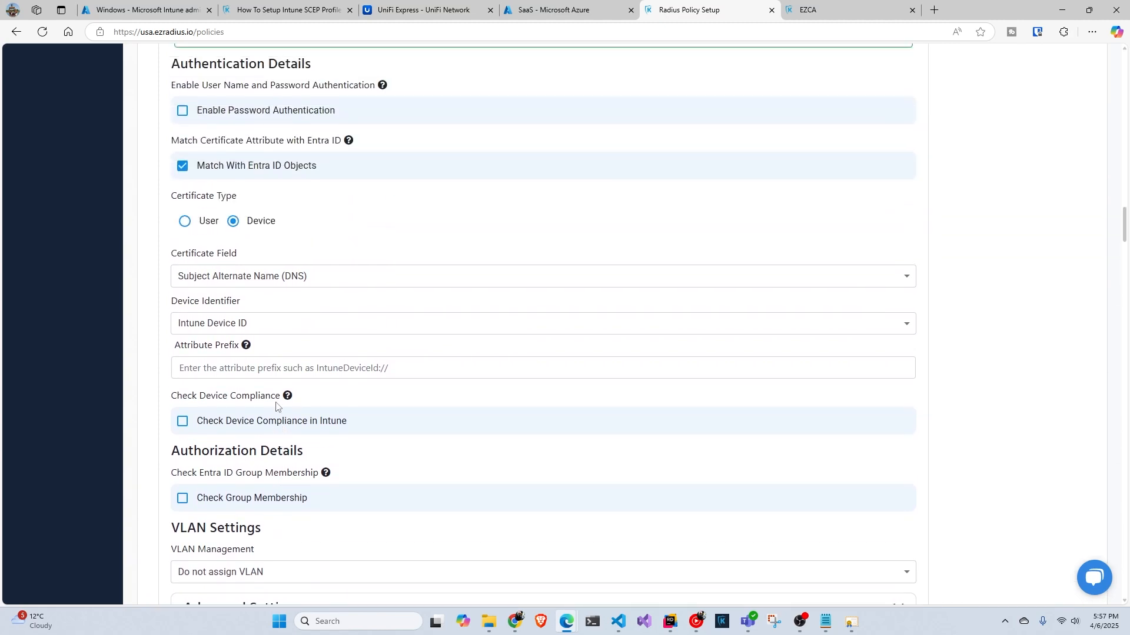
{"action": "scroll", "coordinate": [275, 412], "scroll_direction": "down", "scroll_amount": 3}
{"action": "left_click", "coordinate": [259, 433]}
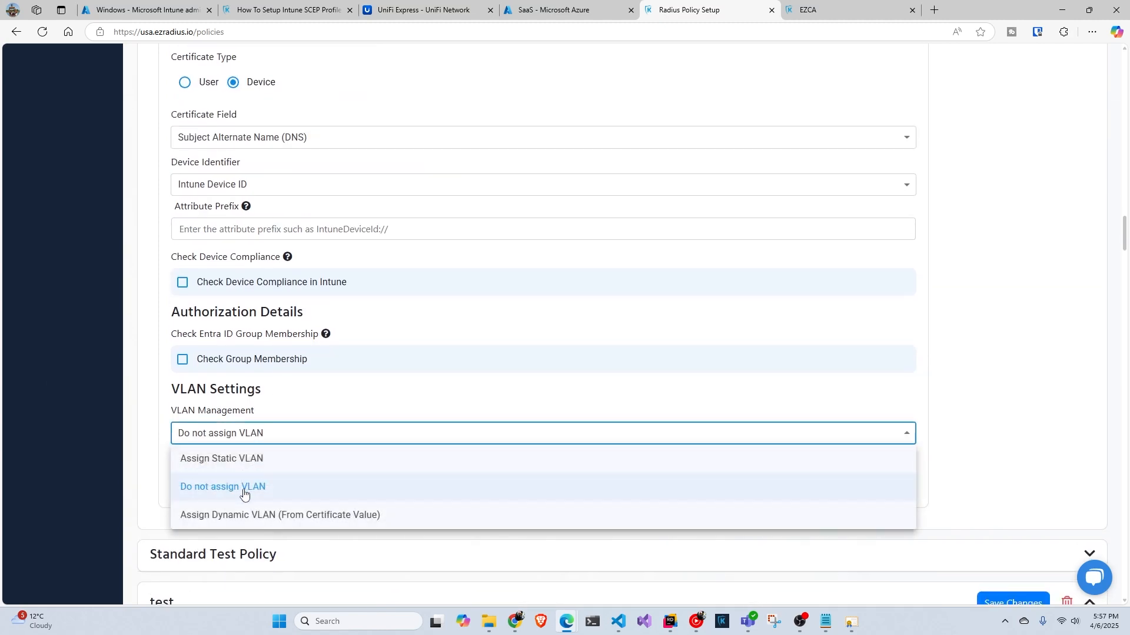
{"action": "left_click", "coordinate": [244, 458]}
{"action": "left_click", "coordinate": [168, 488]}
{"action": "type", "text": "3"}
{"action": "left_click", "coordinate": [127, 489]}
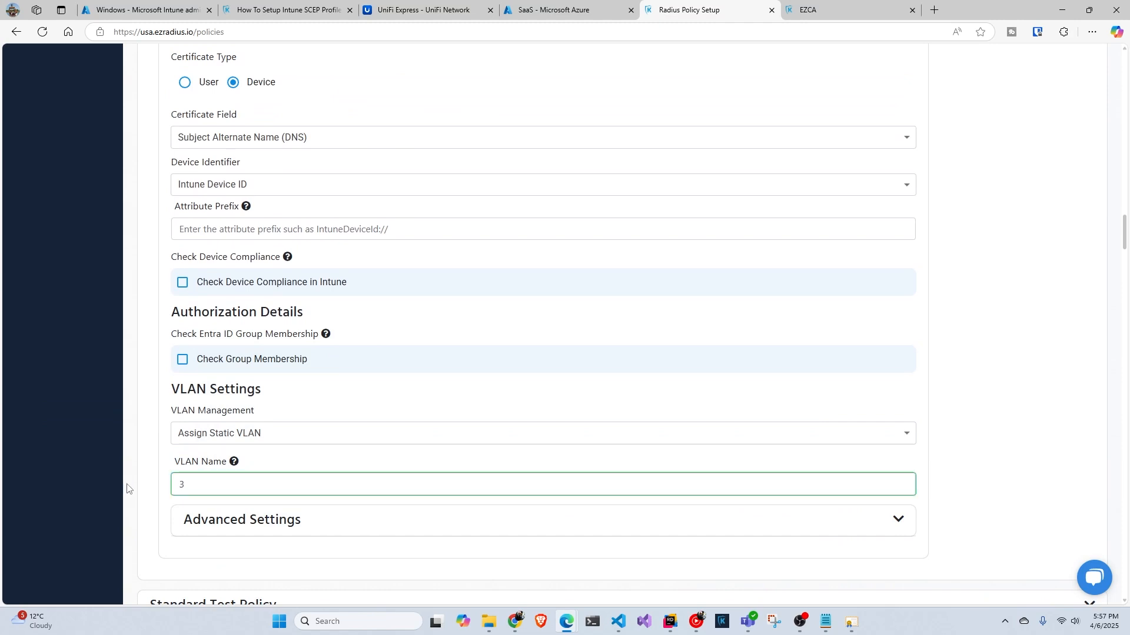
{"action": "scroll", "coordinate": [529, 453], "scroll_direction": "up", "scroll_amount": 8}
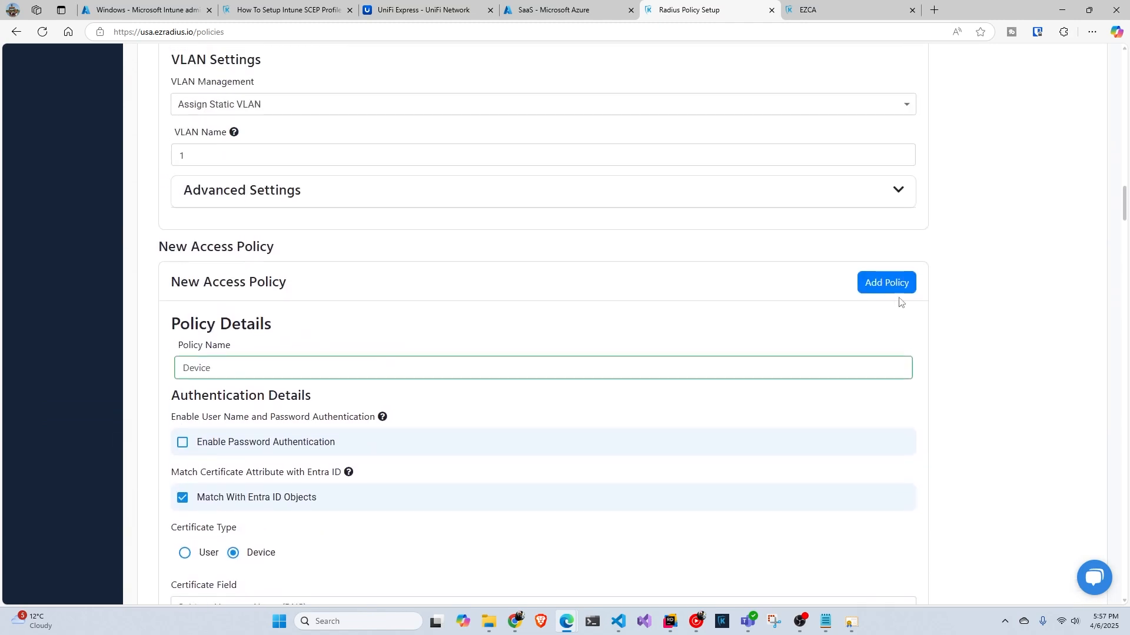
{"action": "left_click", "coordinate": [897, 285]}
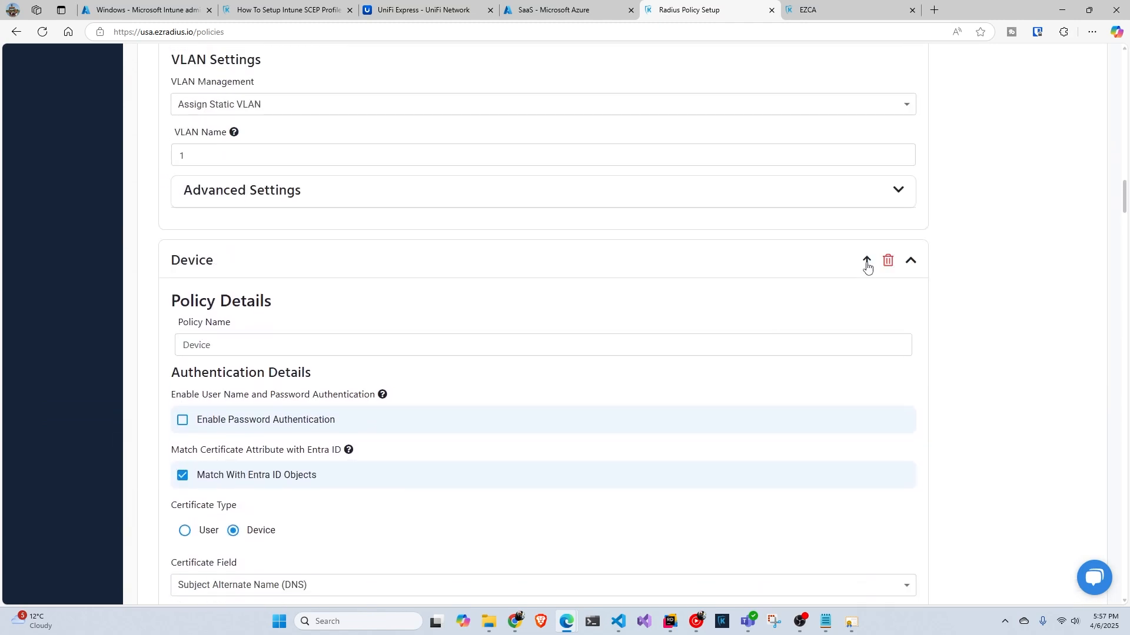
Step: Review the order and settings of the User and Device access policies
{"action": "scroll", "coordinate": [835, 291], "scroll_direction": "up", "scroll_amount": 10}
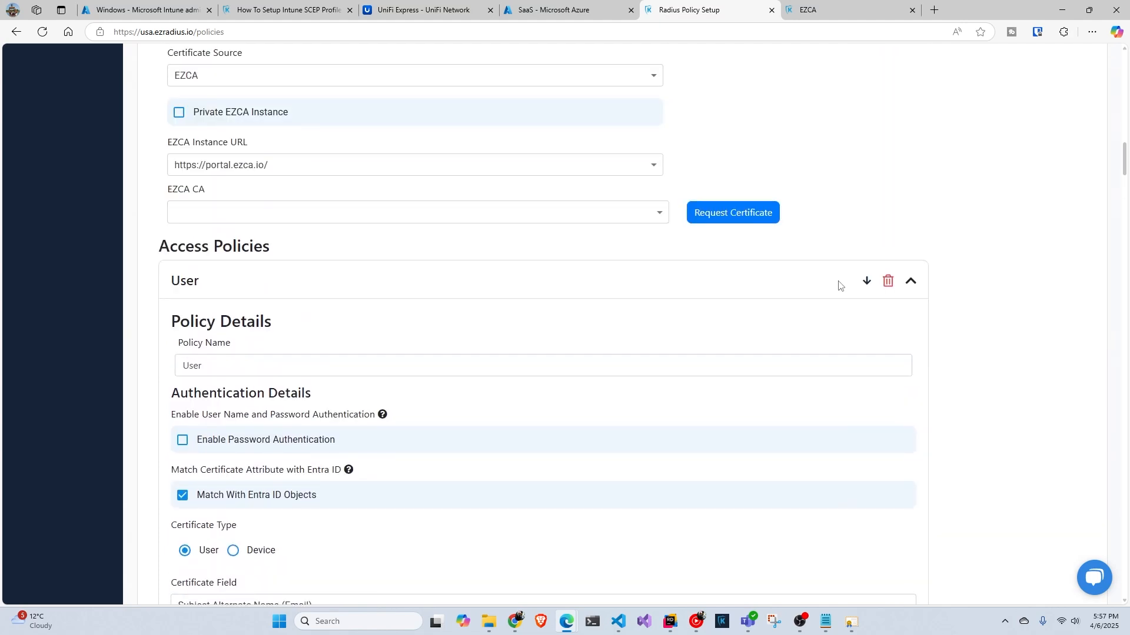
{"action": "scroll", "coordinate": [445, 302], "scroll_direction": "down", "scroll_amount": 1}
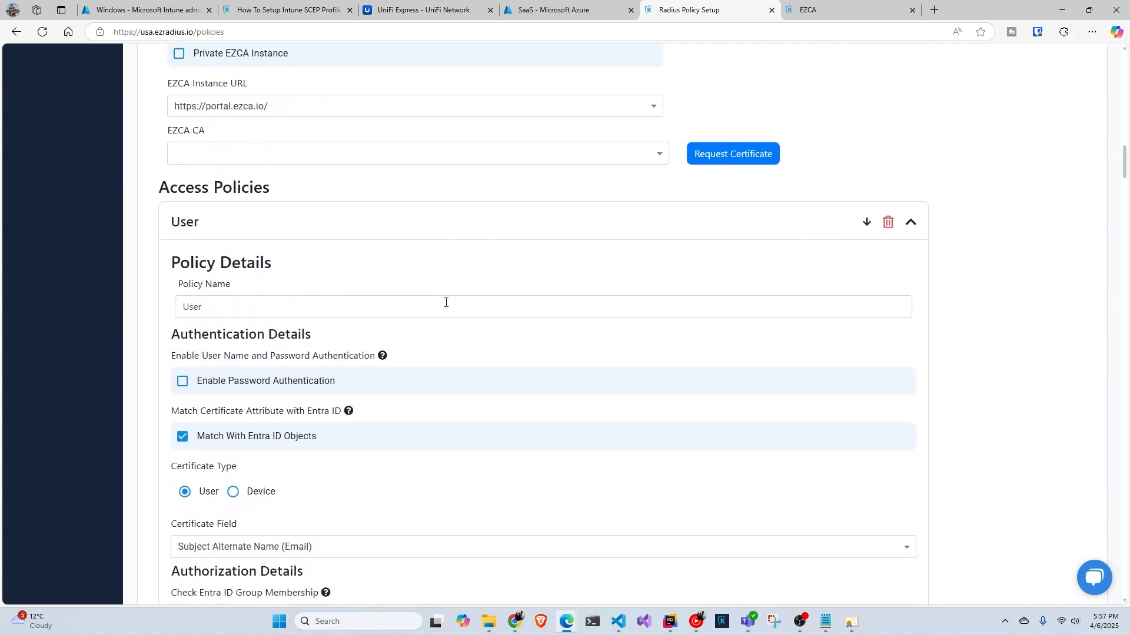
{"action": "scroll", "coordinate": [445, 303], "scroll_direction": "down", "scroll_amount": 13}
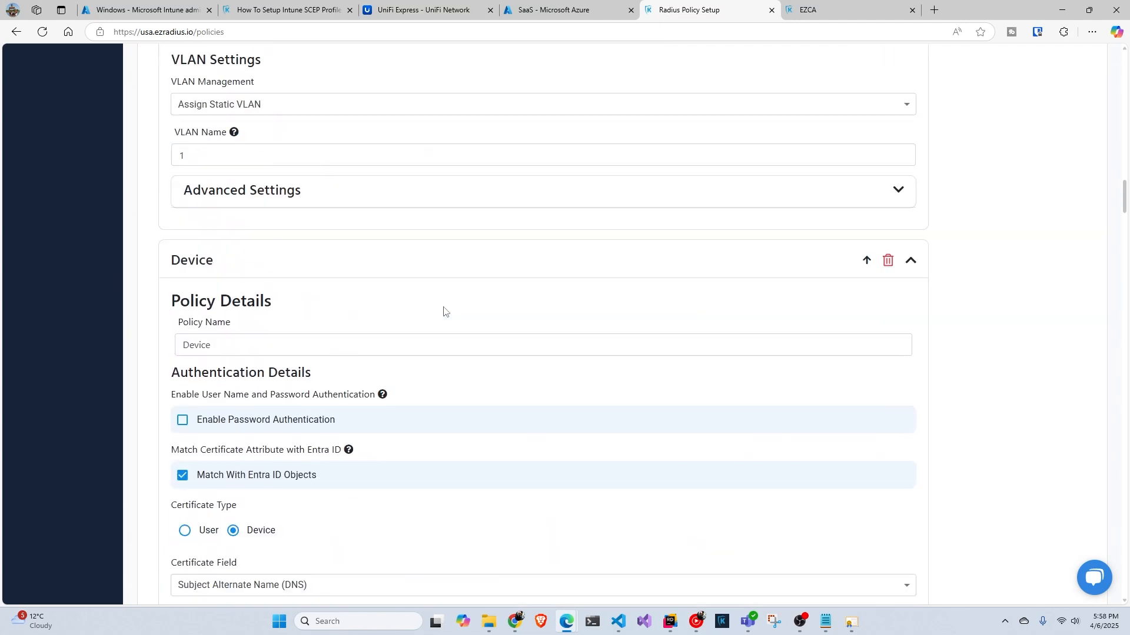
{"action": "scroll", "coordinate": [444, 314], "scroll_direction": "down", "scroll_amount": 10}
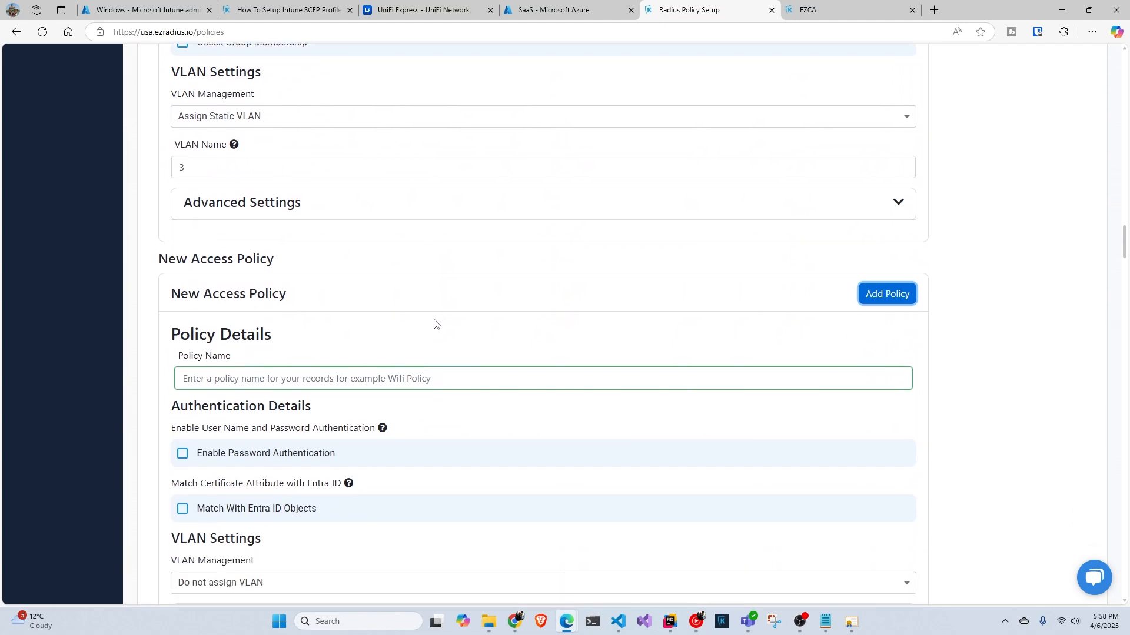
{"action": "scroll", "coordinate": [430, 328], "scroll_direction": "down", "scroll_amount": 4}
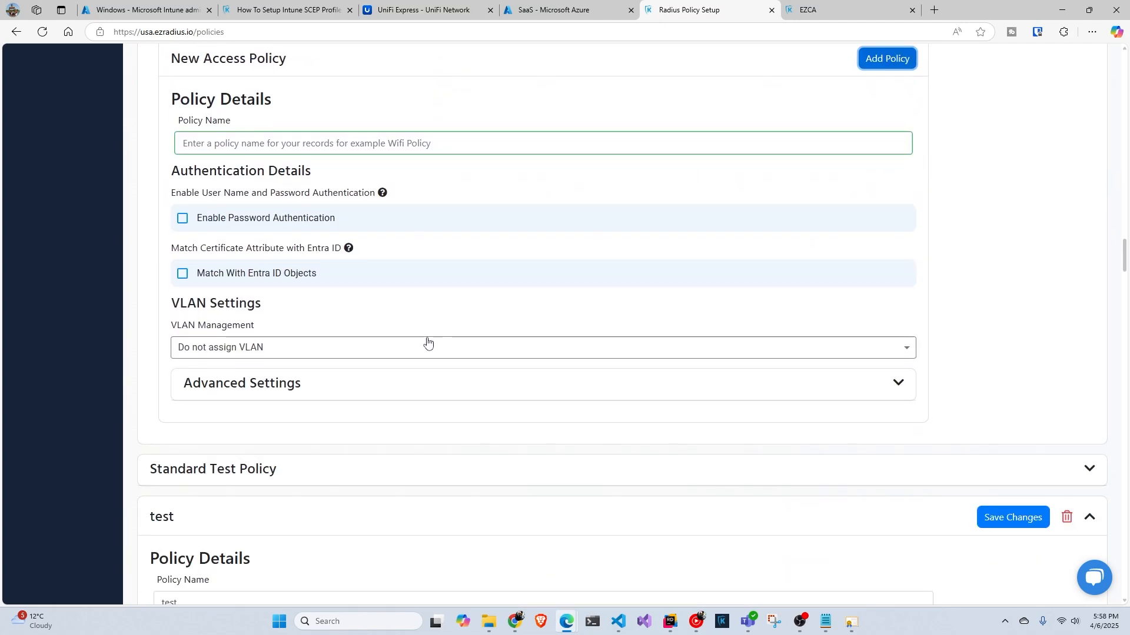
{"action": "scroll", "coordinate": [427, 342], "scroll_direction": "up", "scroll_amount": 17}
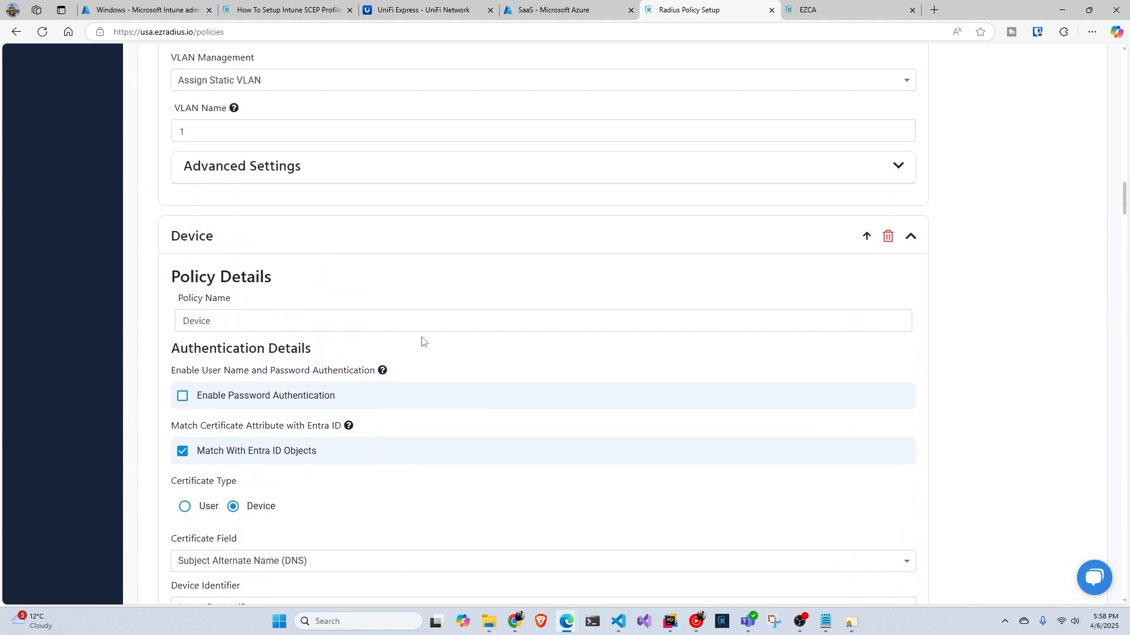
{"action": "scroll", "coordinate": [422, 342], "scroll_direction": "up", "scroll_amount": 11}
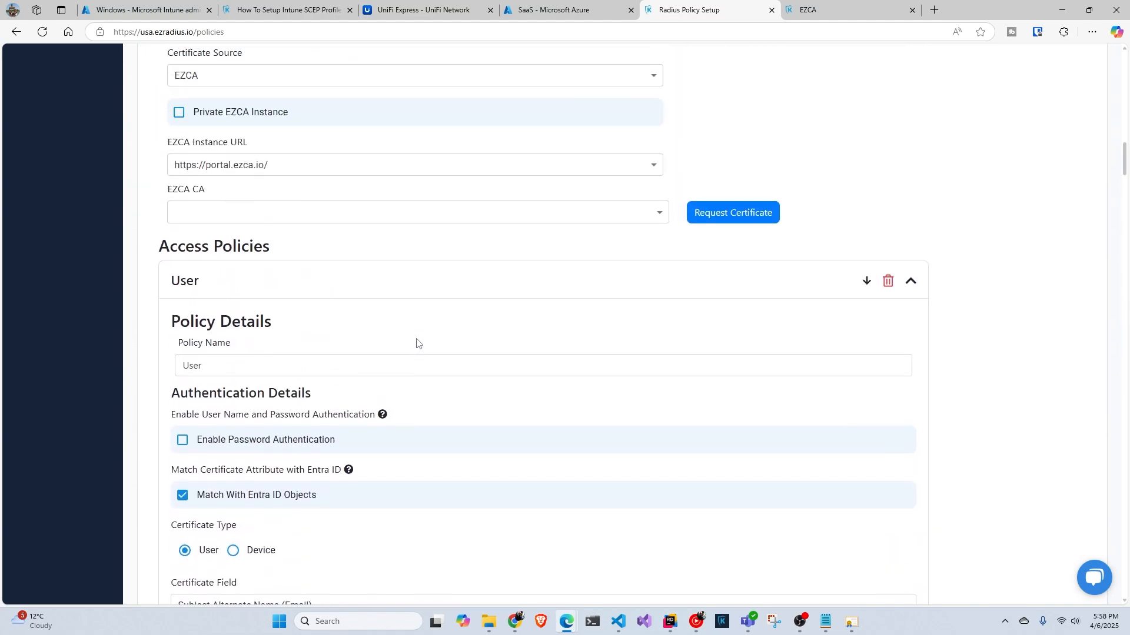
Step: Save the changes to the Cert Auth policy and look over the saved policy page
{"action": "scroll", "coordinate": [417, 343], "scroll_direction": "up", "scroll_amount": 20}
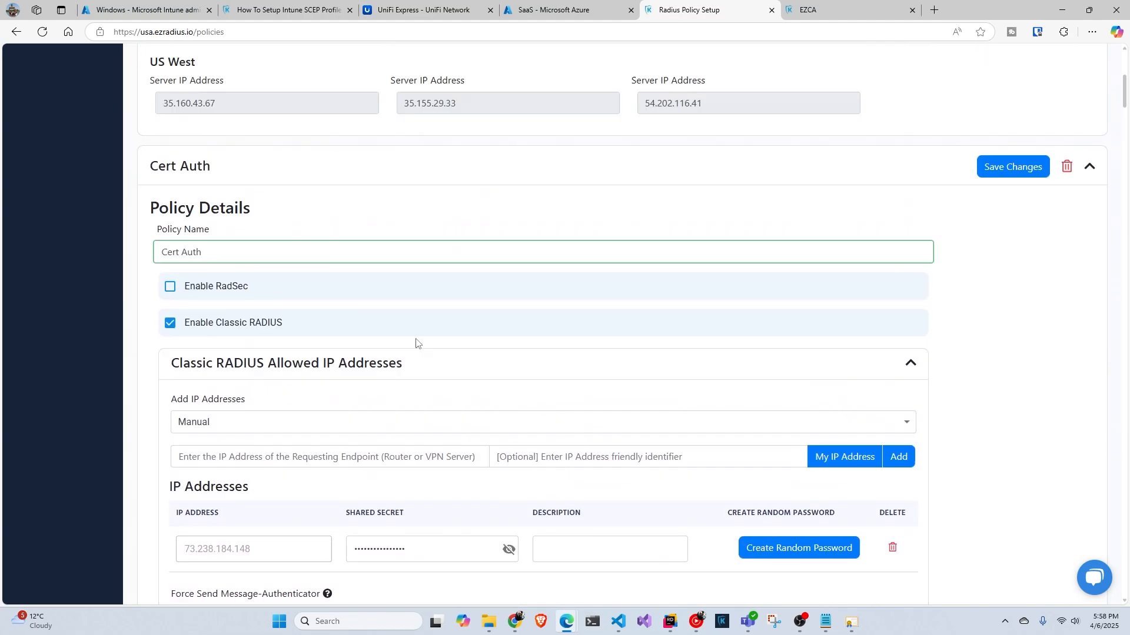
{"action": "scroll", "coordinate": [421, 343], "scroll_direction": "up", "scroll_amount": 5}
{"action": "left_click", "coordinate": [1003, 439]}
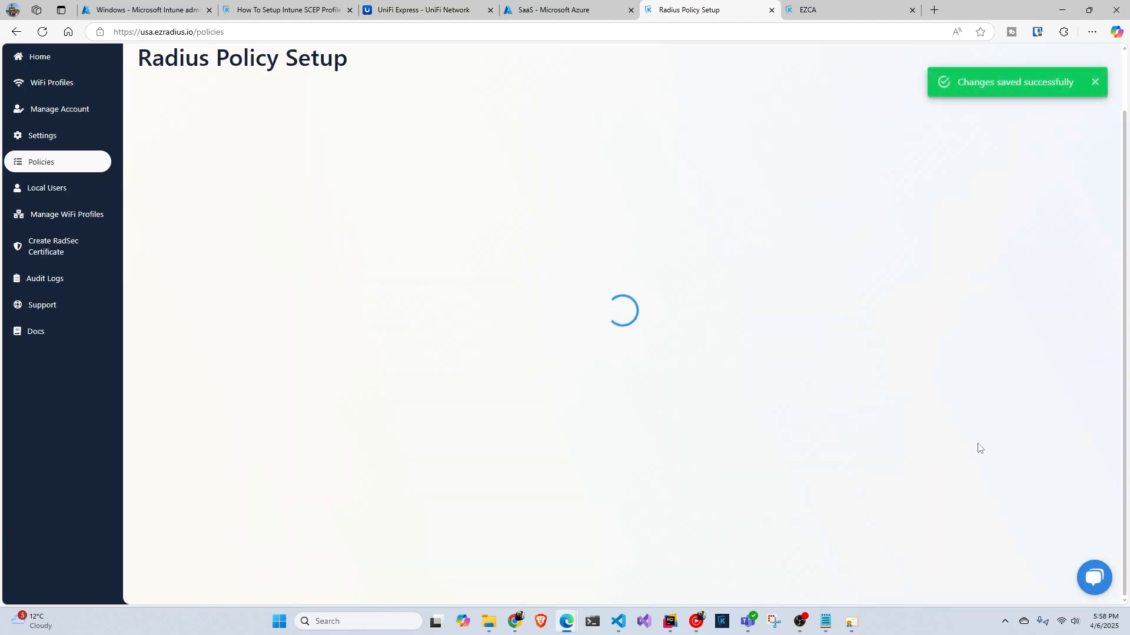
{"action": "scroll", "coordinate": [579, 403], "scroll_direction": "down", "scroll_amount": 1}
{"action": "scroll", "coordinate": [576, 402], "scroll_direction": "down", "scroll_amount": 16}
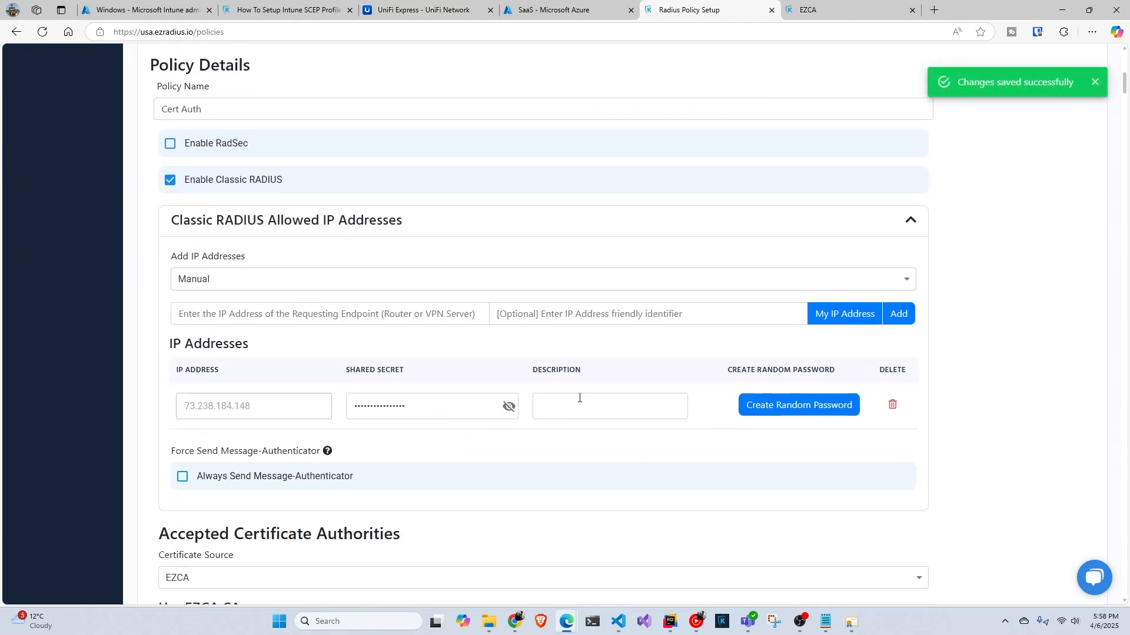
{"action": "scroll", "coordinate": [588, 402], "scroll_direction": "down", "scroll_amount": 10}
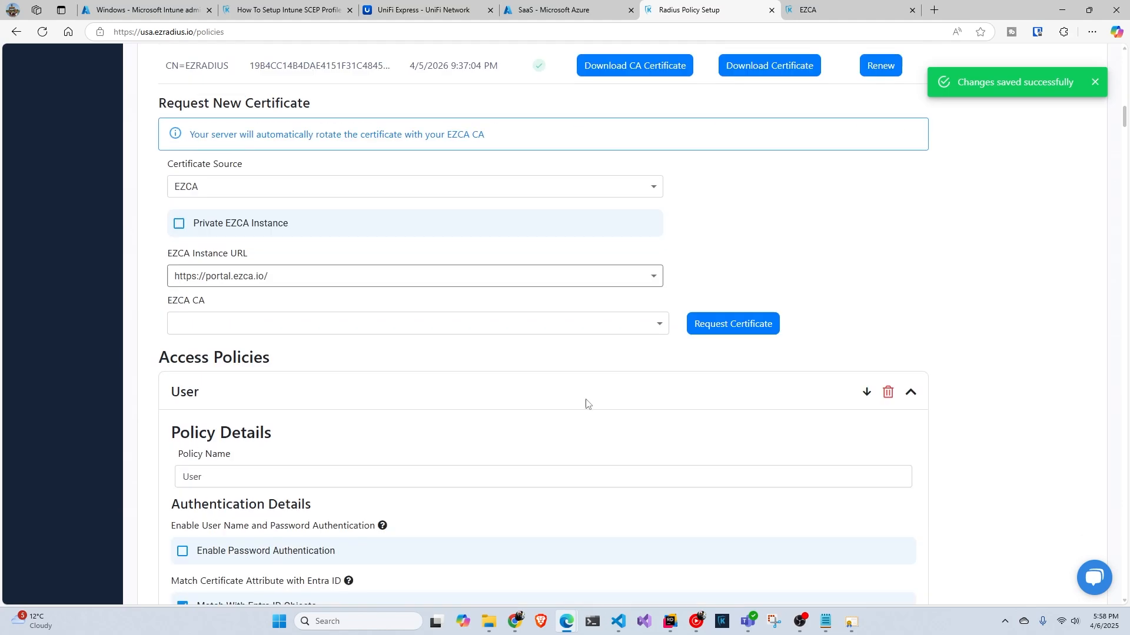
{"action": "scroll", "coordinate": [585, 403], "scroll_direction": "up", "scroll_amount": 20}
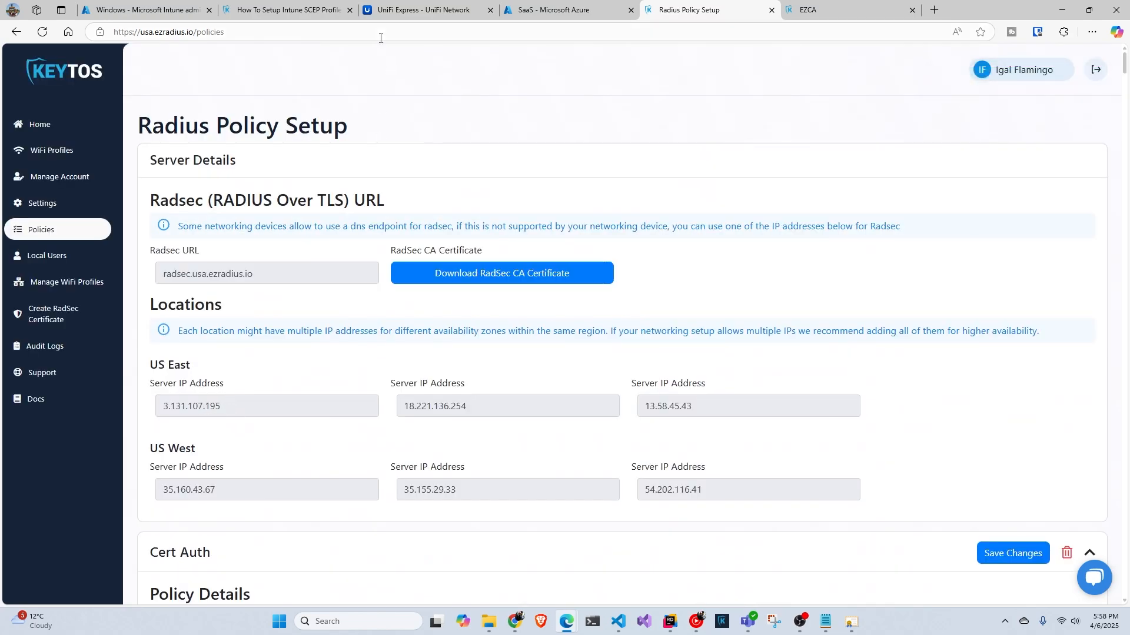
Step: Switch to UniFi Network and start a new RADIUS profile named Video RADIUS
{"action": "left_click", "coordinate": [422, 10]}
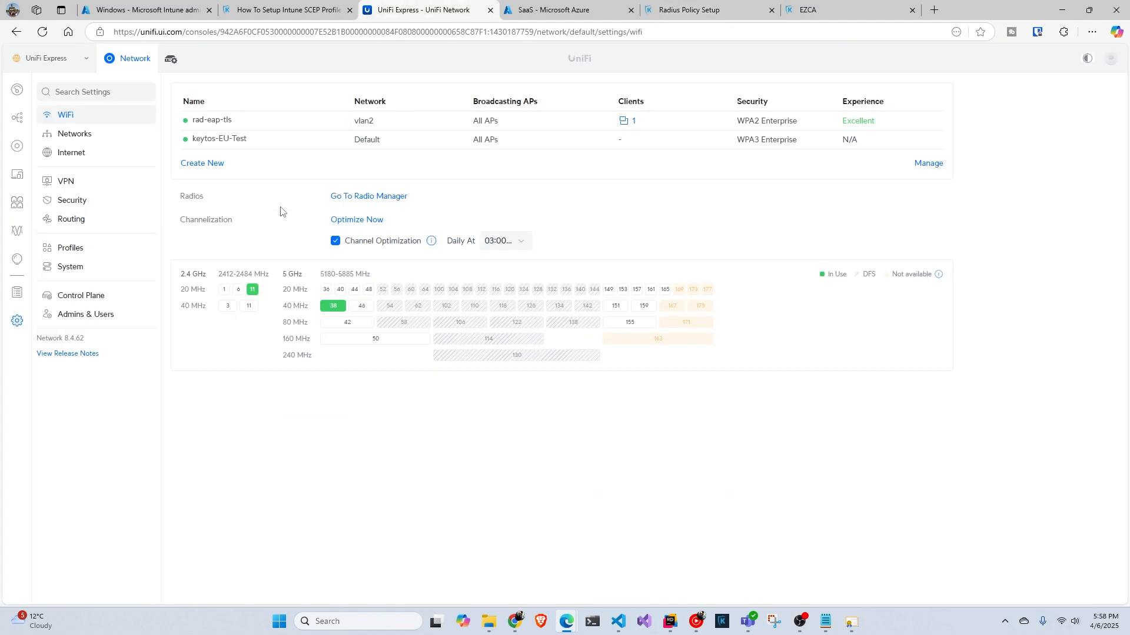
{"action": "left_click", "coordinate": [94, 252]}
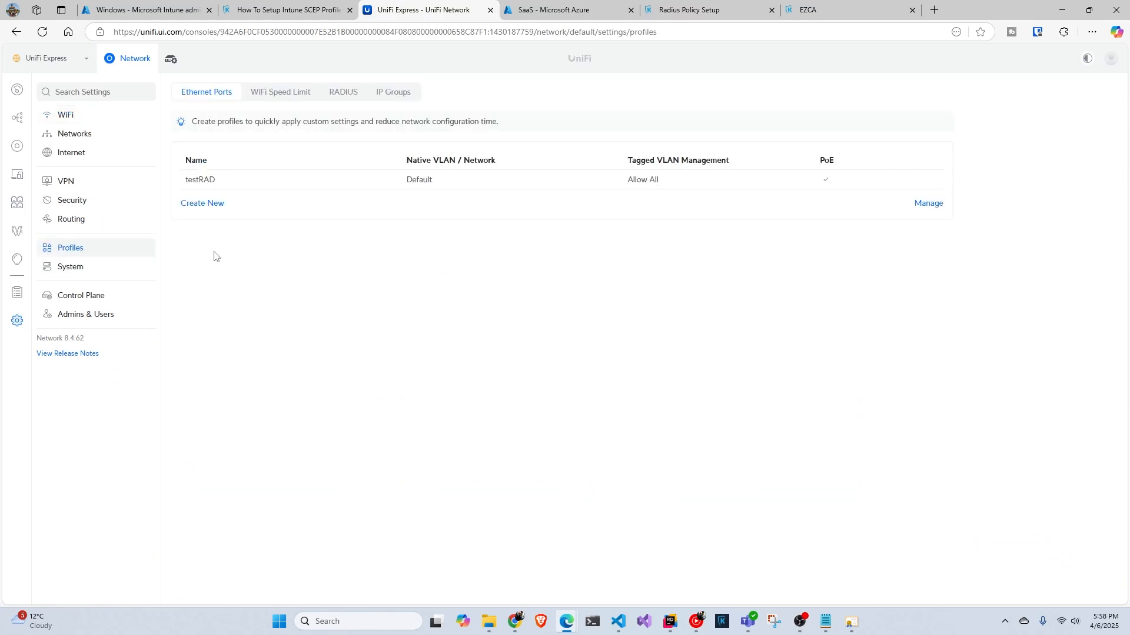
{"action": "left_click", "coordinate": [332, 94]}
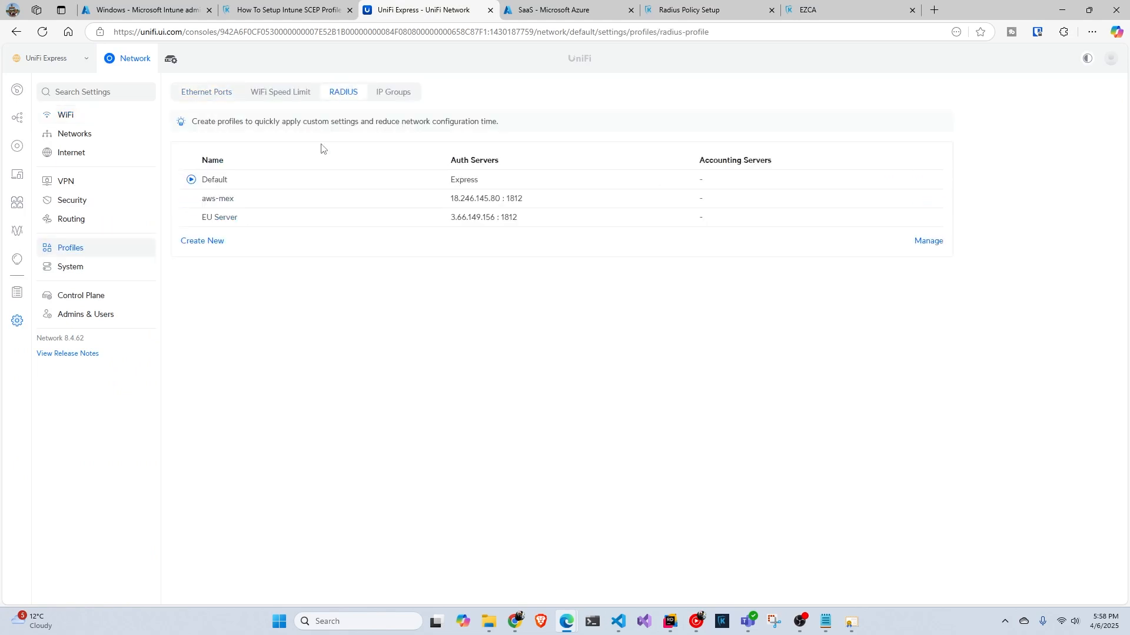
{"action": "left_click", "coordinate": [213, 241]}
{"action": "left_click", "coordinate": [377, 91]}
{"action": "type", "text": "Video Policy"}
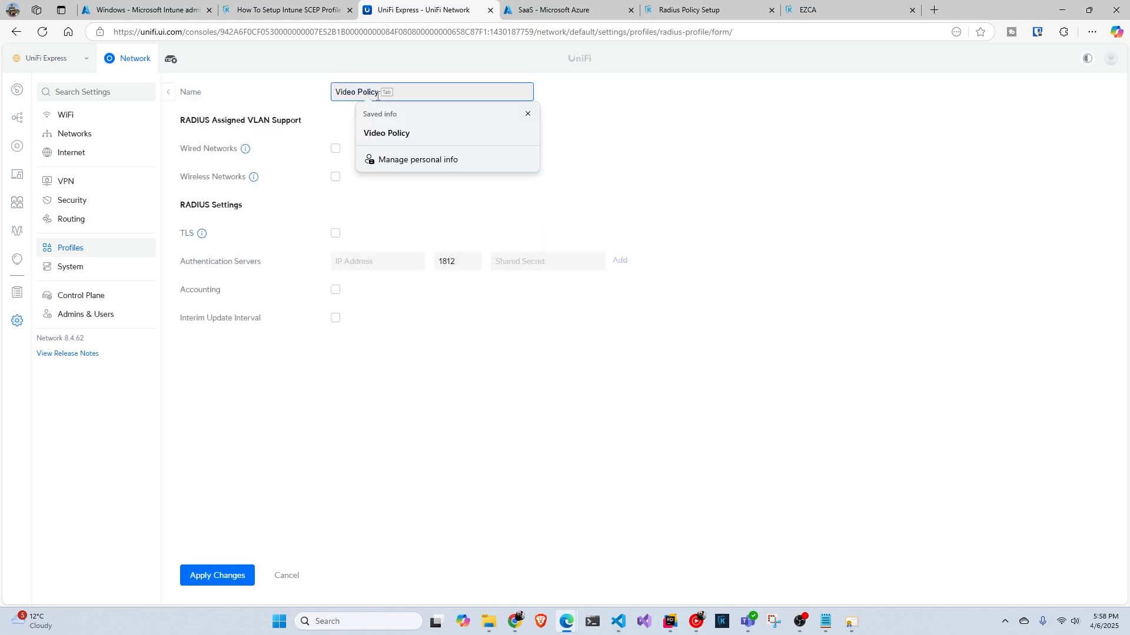
{"action": "key", "text": "BackSpace"}
{"action": "key", "text": "BackSpace"}
{"action": "key", "text": "BackSpace"}
{"action": "key", "text": "BackSpace"}
{"action": "key", "text": "BackSpace"}
{"action": "key", "text": "BackSpace"}
{"action": "type", "text": "RADIUS"}
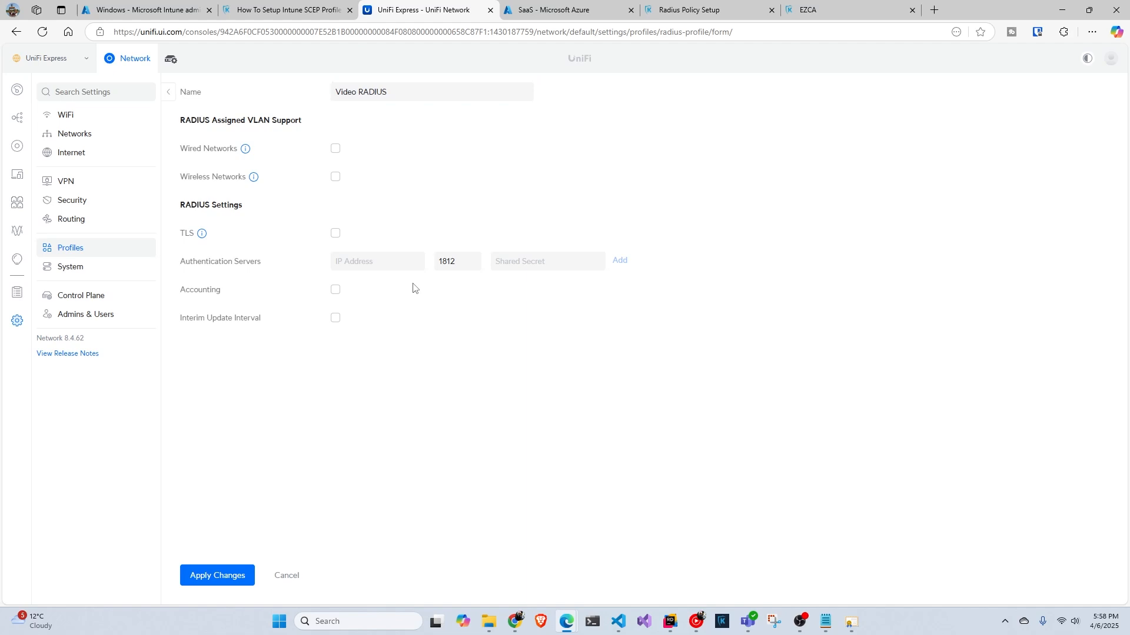
Step: Copy the first US East server IP 3.131.107.195 from EZRADIUS into the UniFi profile's authentication server address
{"action": "left_click", "coordinate": [384, 266]}
{"action": "left_click", "coordinate": [694, 10]}
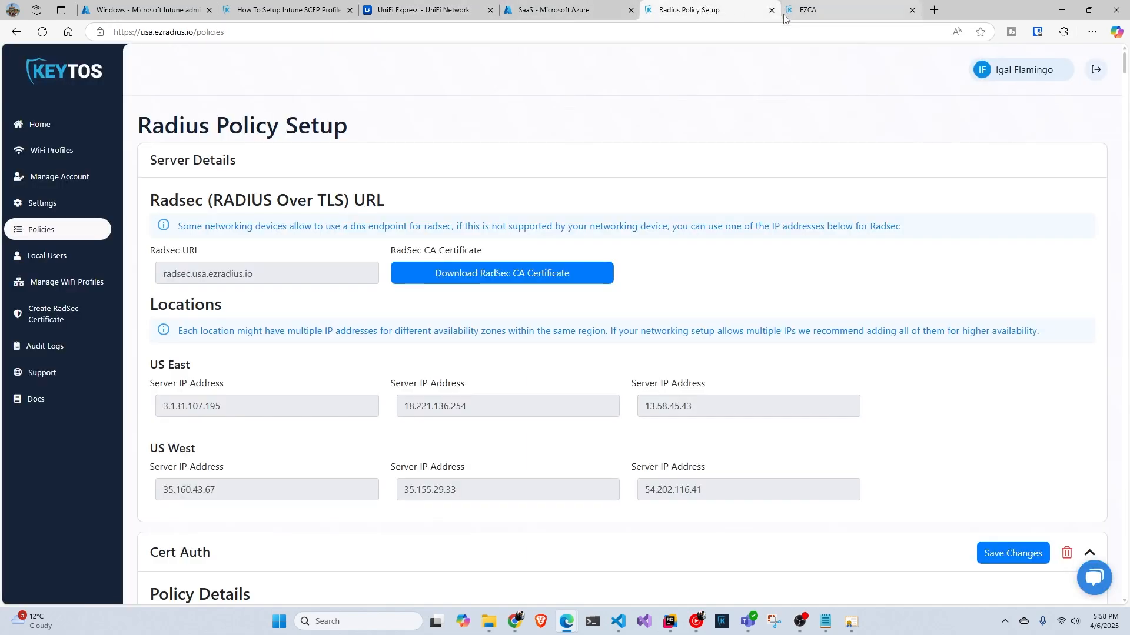
{"action": "double_click", "coordinate": [225, 414]}
{"action": "key", "text": "ctrl+c"}
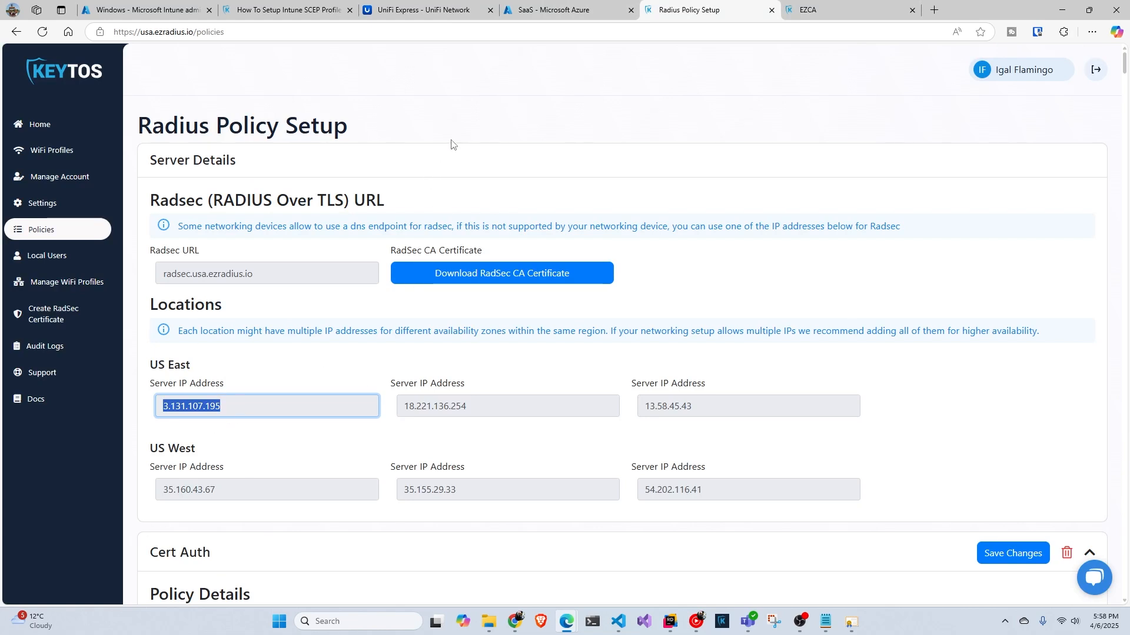
{"action": "left_click", "coordinate": [405, 10]}
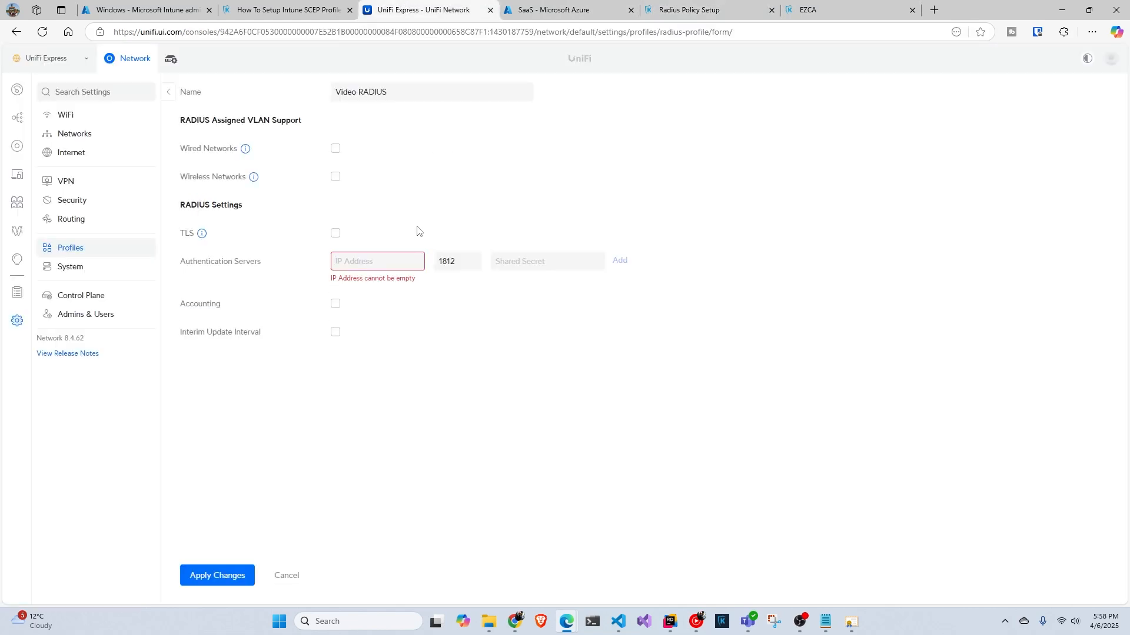
{"action": "key", "text": "ctrl+v"}
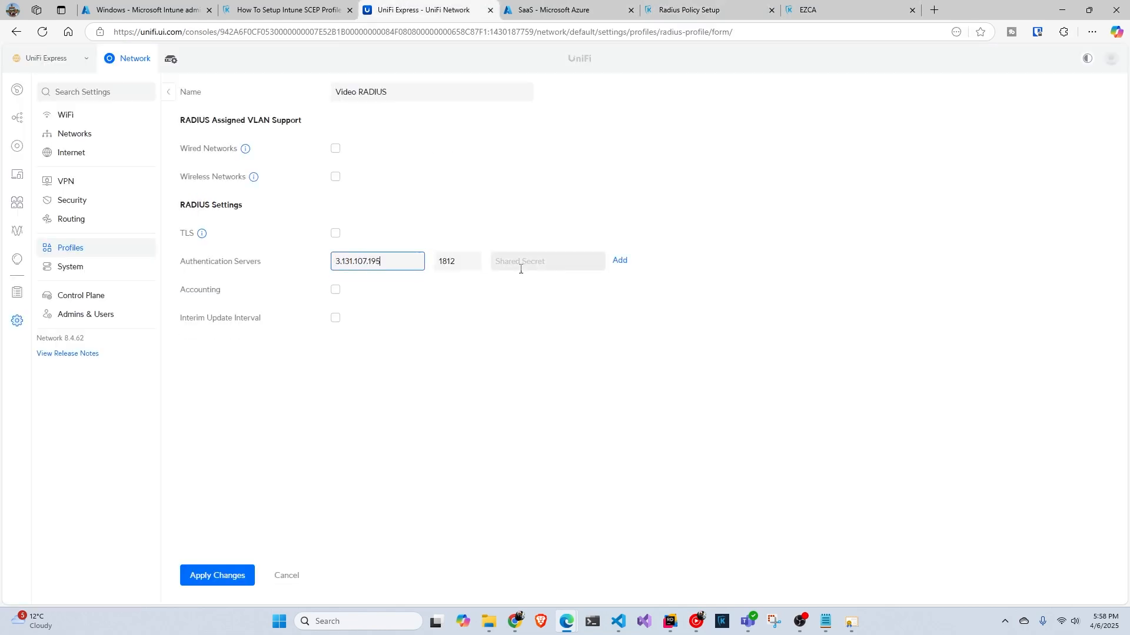
Step: Copy the Classic RADIUS shared secret from EZRADIUS into the UniFi profile and add the authentication server on port 1812
{"action": "left_click", "coordinate": [702, 10]}
{"action": "scroll", "coordinate": [428, 330], "scroll_direction": "down", "scroll_amount": 9}
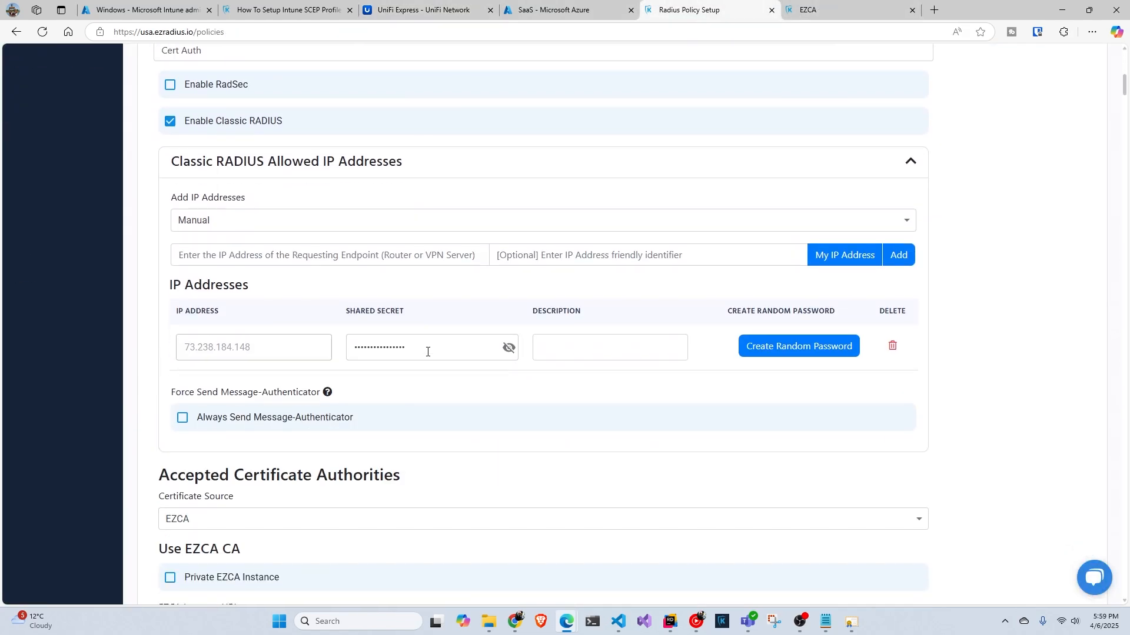
{"action": "left_click", "coordinate": [509, 348]}
{"action": "left_click_drag", "start_coordinate": [465, 348], "coordinate": [303, 354]}
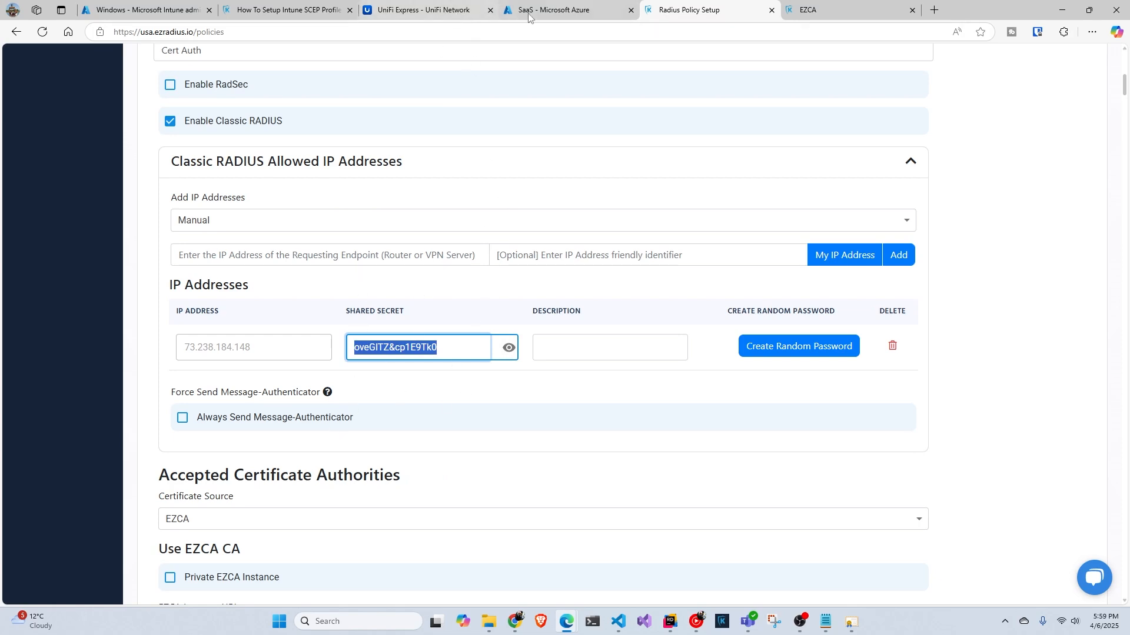
{"action": "left_click", "coordinate": [448, 11]}
{"action": "left_click", "coordinate": [527, 263]}
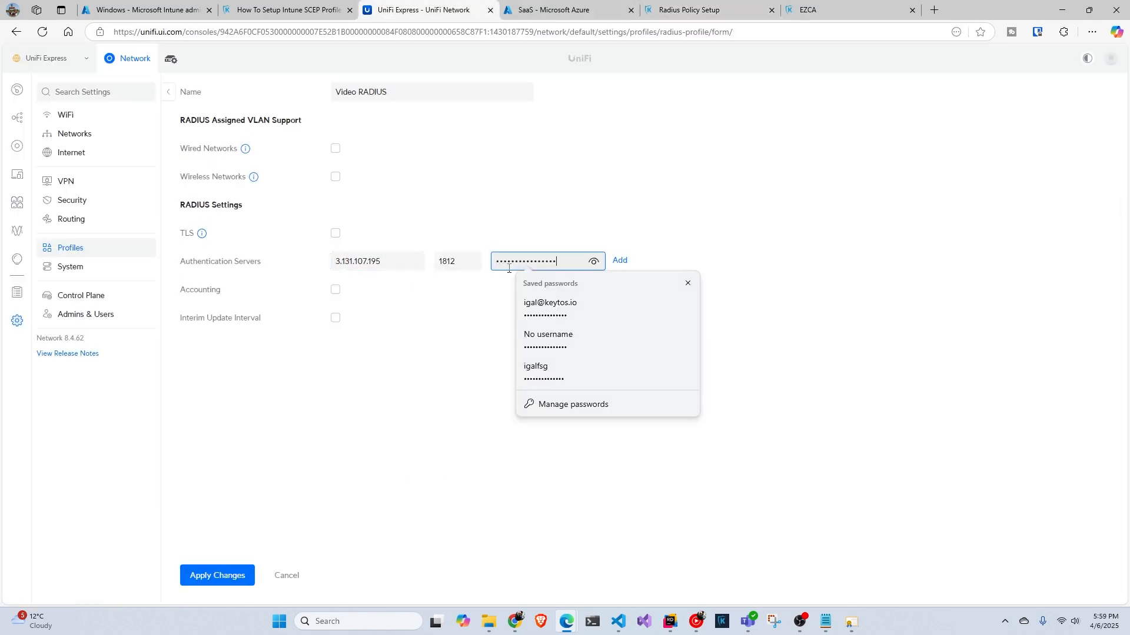
{"action": "key", "text": "ctrl+v"}
{"action": "left_click", "coordinate": [619, 260]}
Step: Add the US West server 35.160.43.67 from EZRADIUS with the same shared secret and save the RADIUS profile without storing the password in the browser
{"action": "left_click", "coordinate": [540, 267]}
{"action": "key", "text": "ctrl+v"}
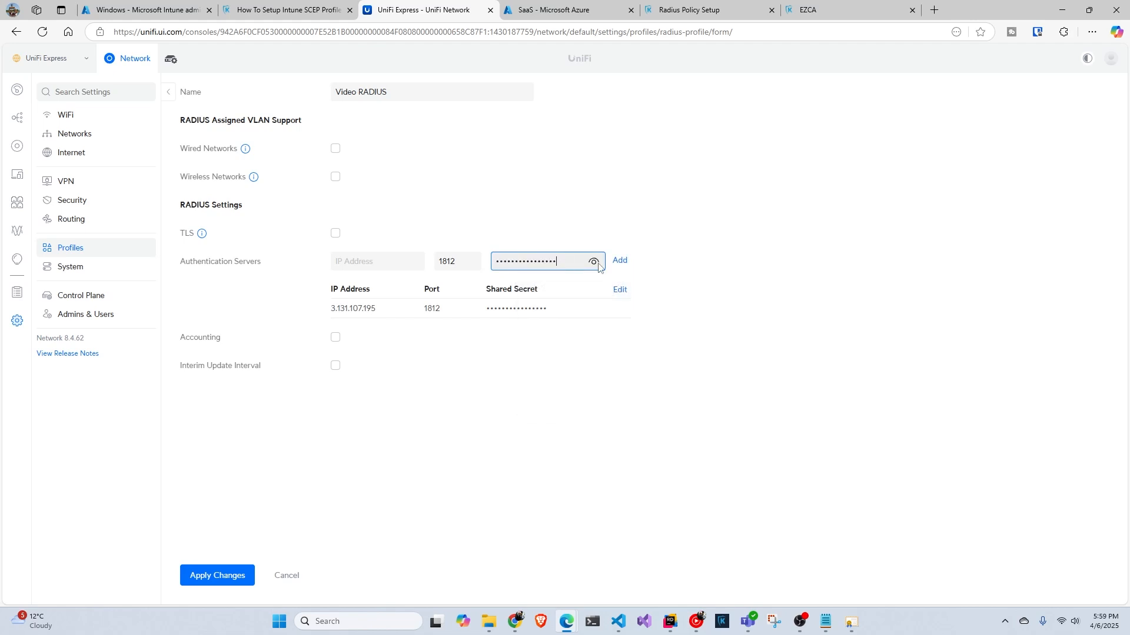
{"action": "left_click", "coordinate": [706, 11]}
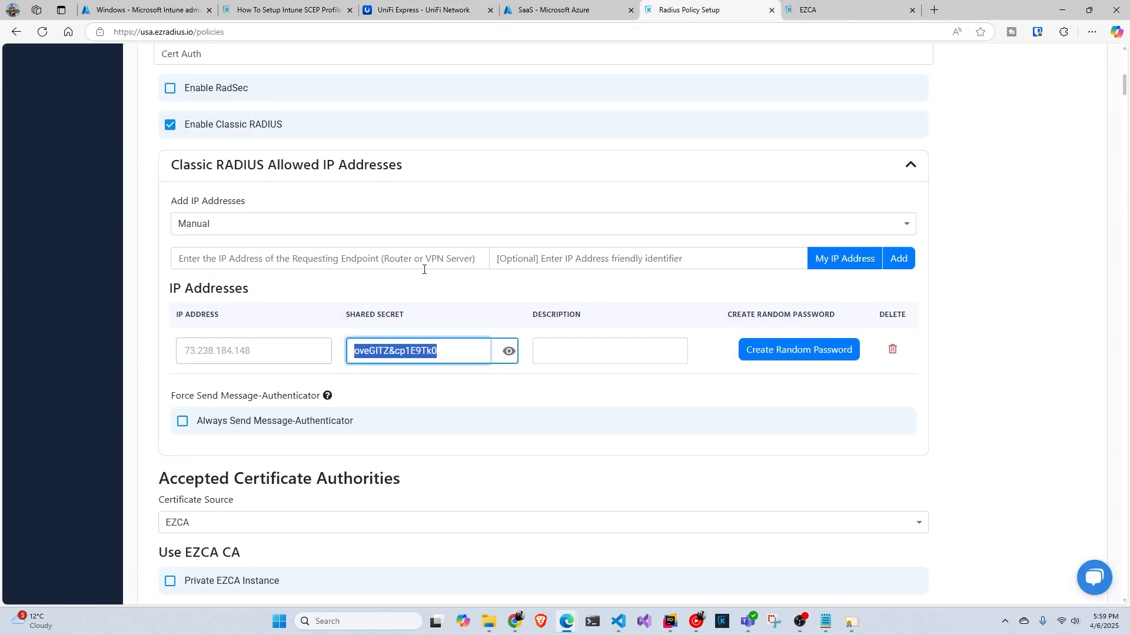
{"action": "scroll", "coordinate": [394, 272], "scroll_direction": "up", "scroll_amount": 9}
{"action": "double_click", "coordinate": [227, 431]}
{"action": "key", "text": "ctrl+c"}
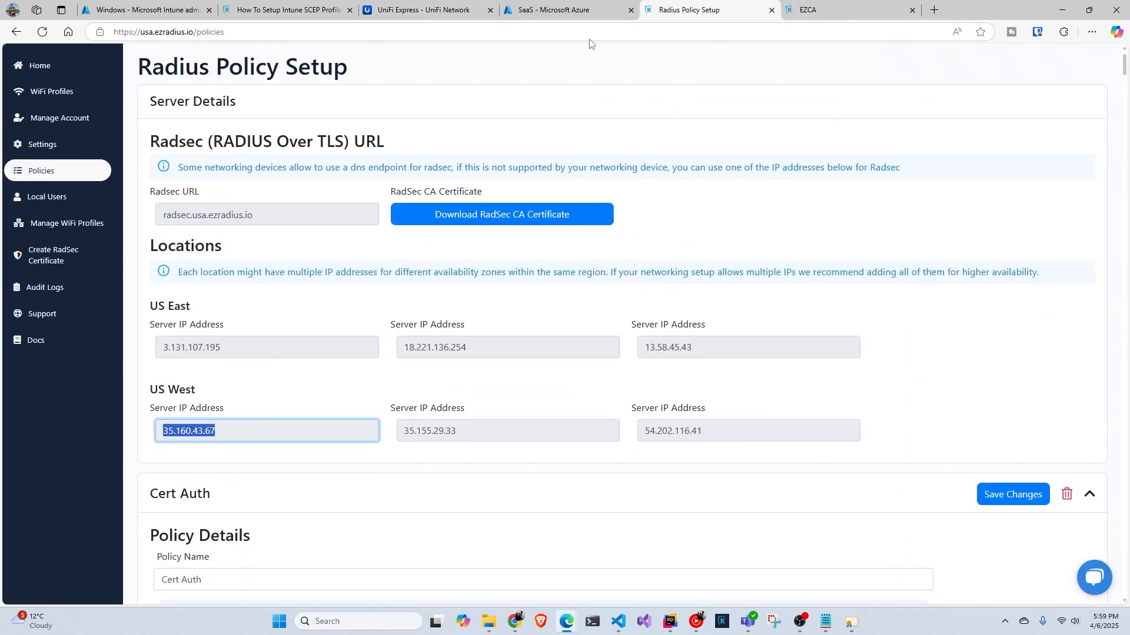
{"action": "left_click", "coordinate": [428, 13]}
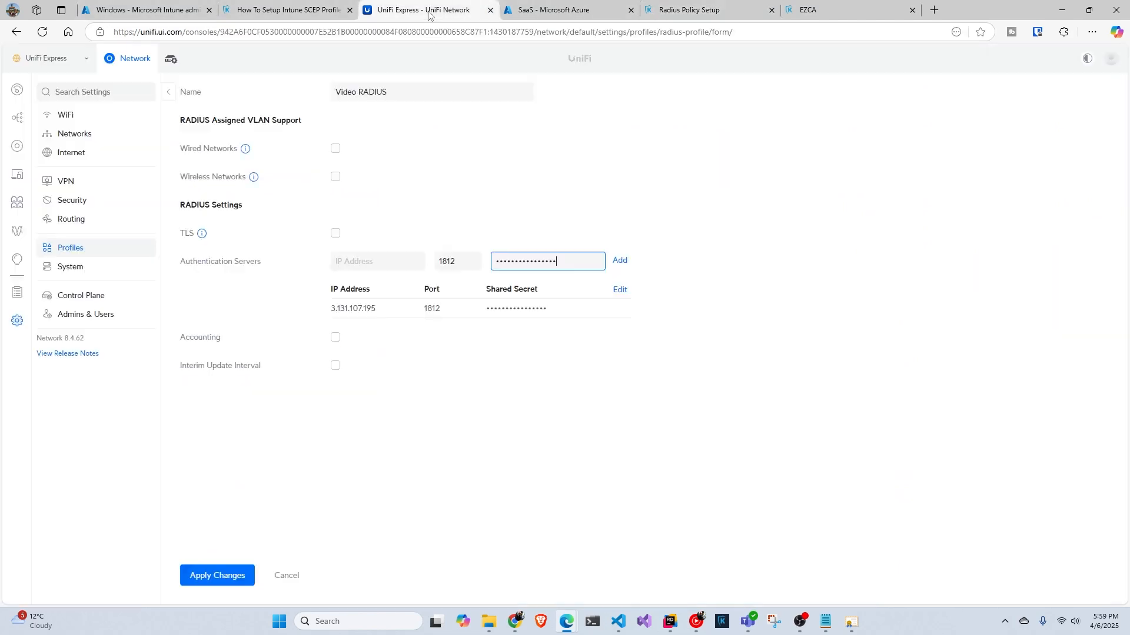
{"action": "left_click", "coordinate": [378, 268]}
{"action": "key", "text": "ctrl+v"}
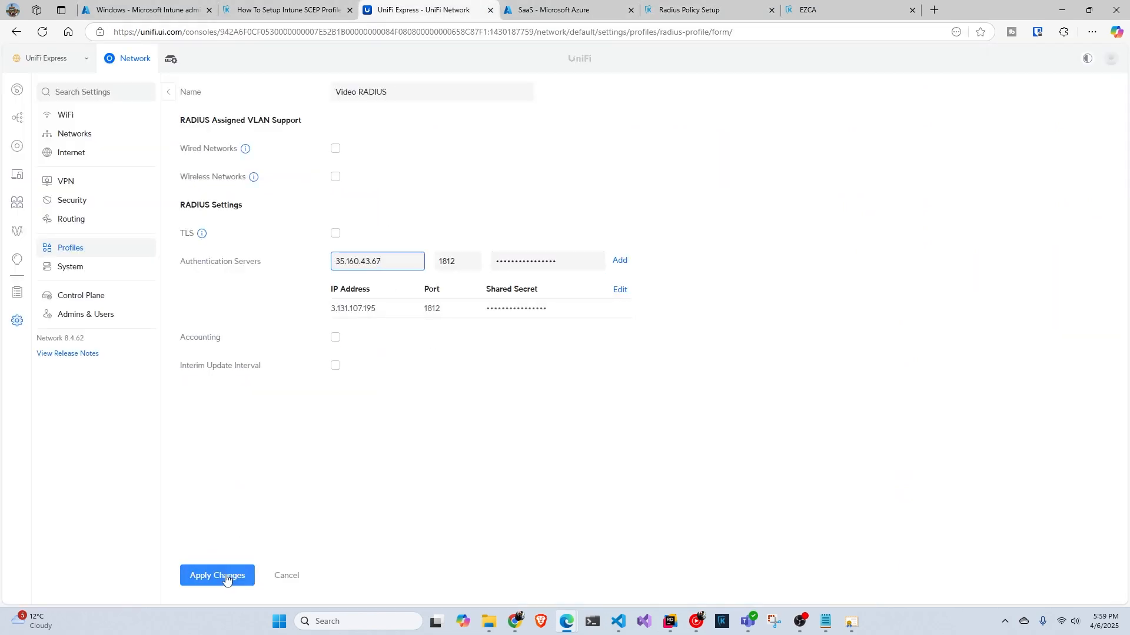
{"action": "left_click", "coordinate": [619, 261]}
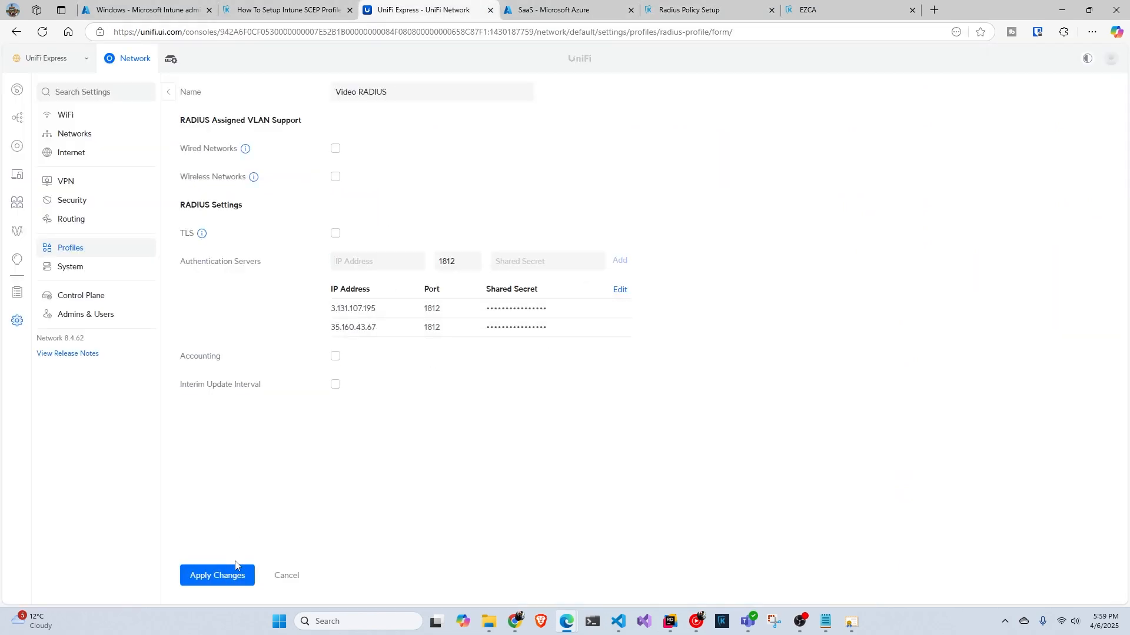
{"action": "left_click", "coordinate": [211, 571]}
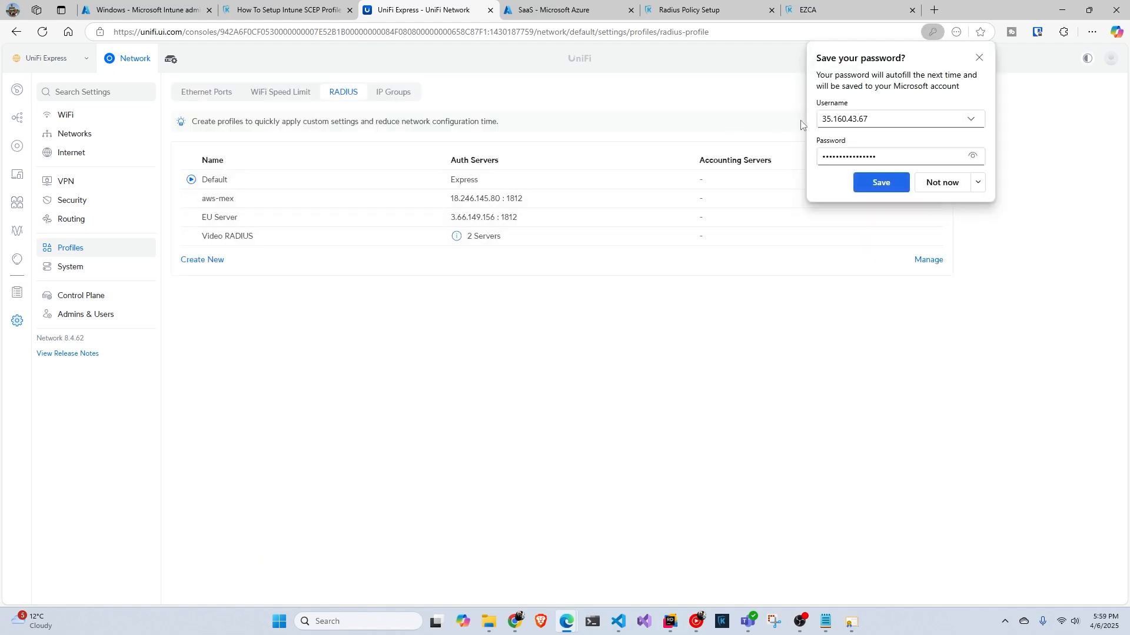
{"action": "left_click", "coordinate": [979, 58]}
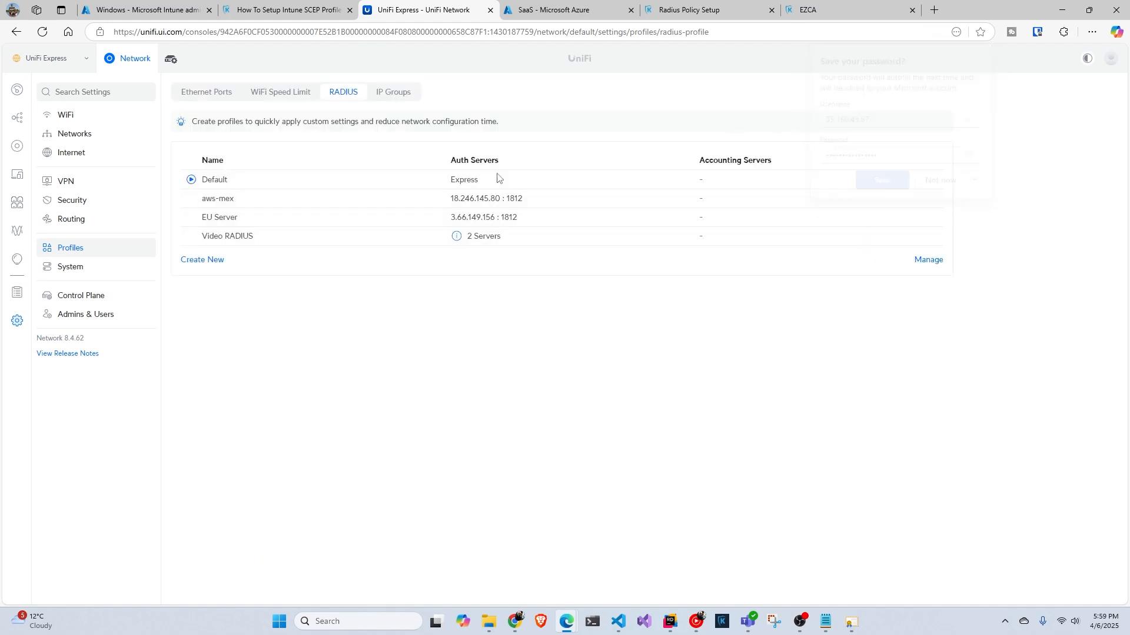
Step: Set the RADIUS profile of the rad-eap-tls WiFi network to Video RADIUS and apply the changes
{"action": "left_click", "coordinate": [68, 119]}
{"action": "left_click", "coordinate": [200, 119]}
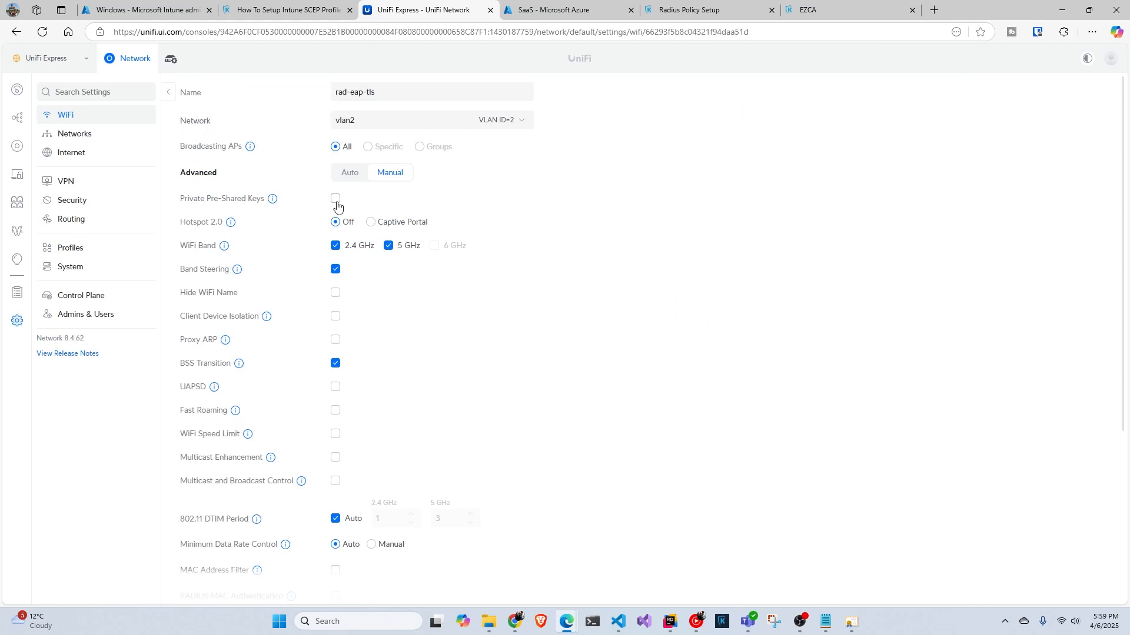
{"action": "scroll", "coordinate": [363, 311], "scroll_direction": "down", "scroll_amount": 1}
{"action": "scroll", "coordinate": [363, 312], "scroll_direction": "down", "scroll_amount": 3}
{"action": "left_click", "coordinate": [377, 403]}
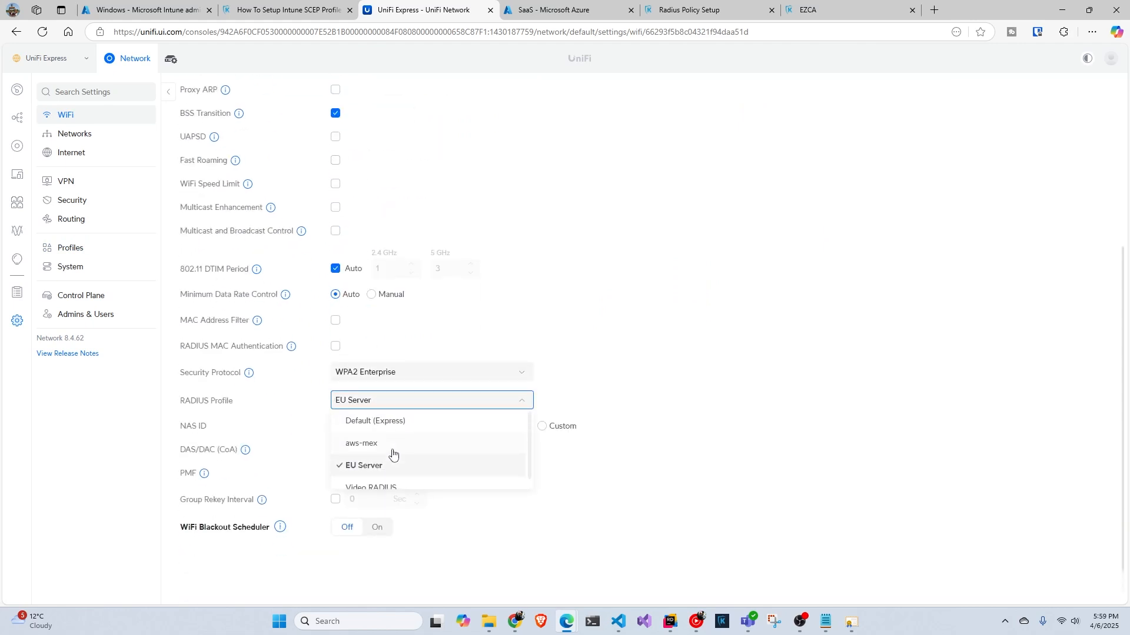
{"action": "scroll", "coordinate": [386, 456], "scroll_direction": "down", "scroll_amount": 1}
{"action": "left_click", "coordinate": [381, 476]}
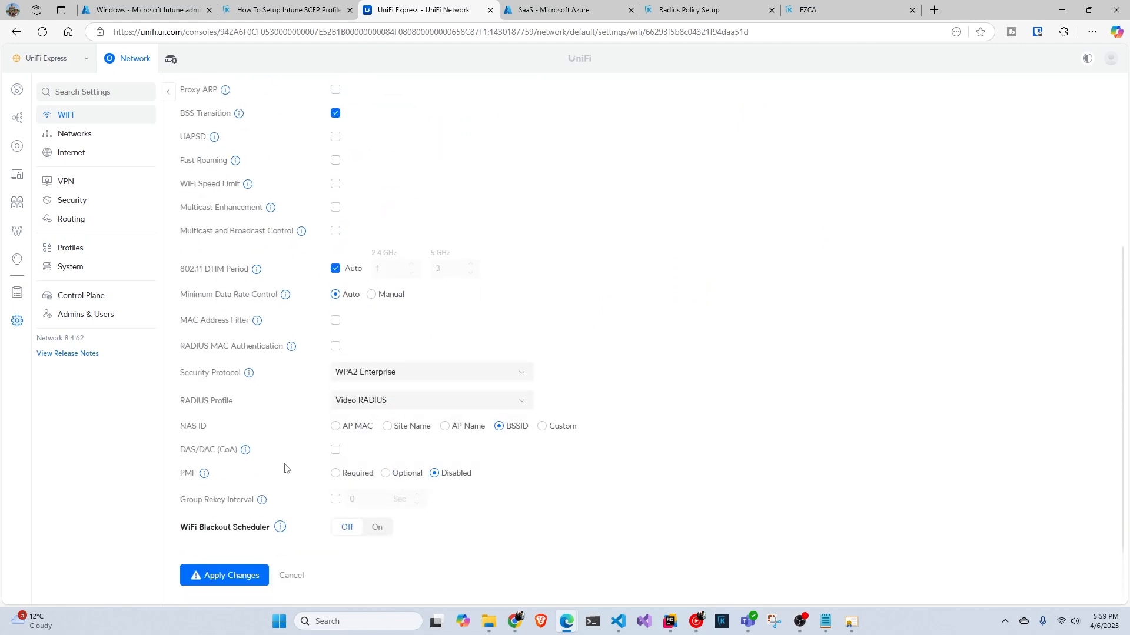
{"action": "left_click", "coordinate": [253, 576]}
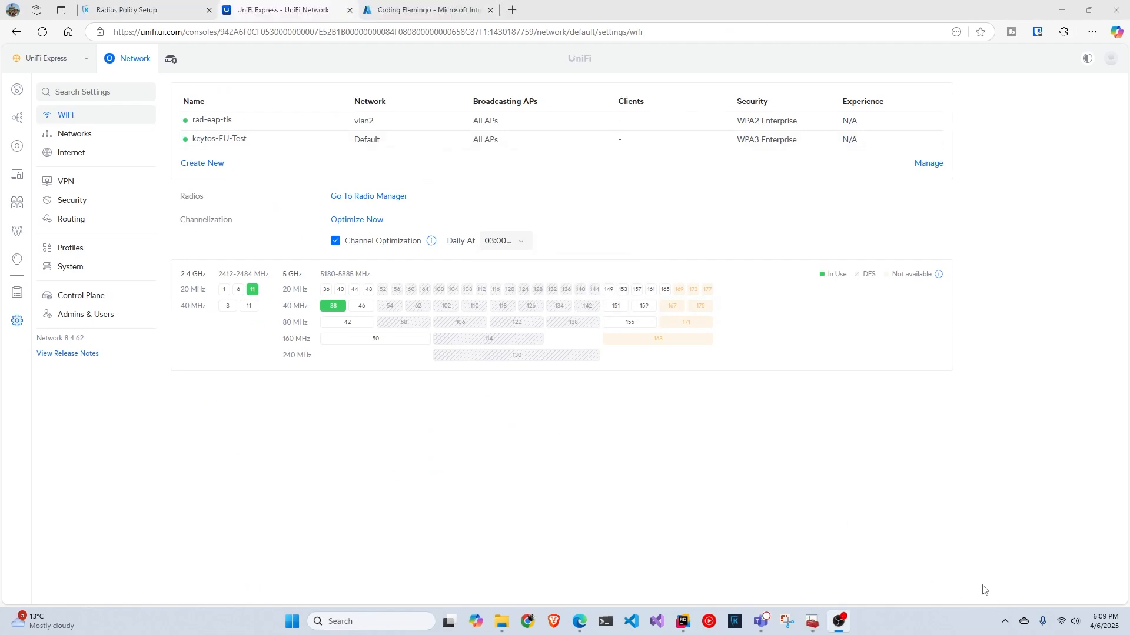
Step: Connect the computer to the rad-eap-tls Wi-Fi network using the user certificate and accept continuing the connection
{"action": "left_click", "coordinate": [1063, 622]}
{"action": "left_click", "coordinate": [974, 434]}
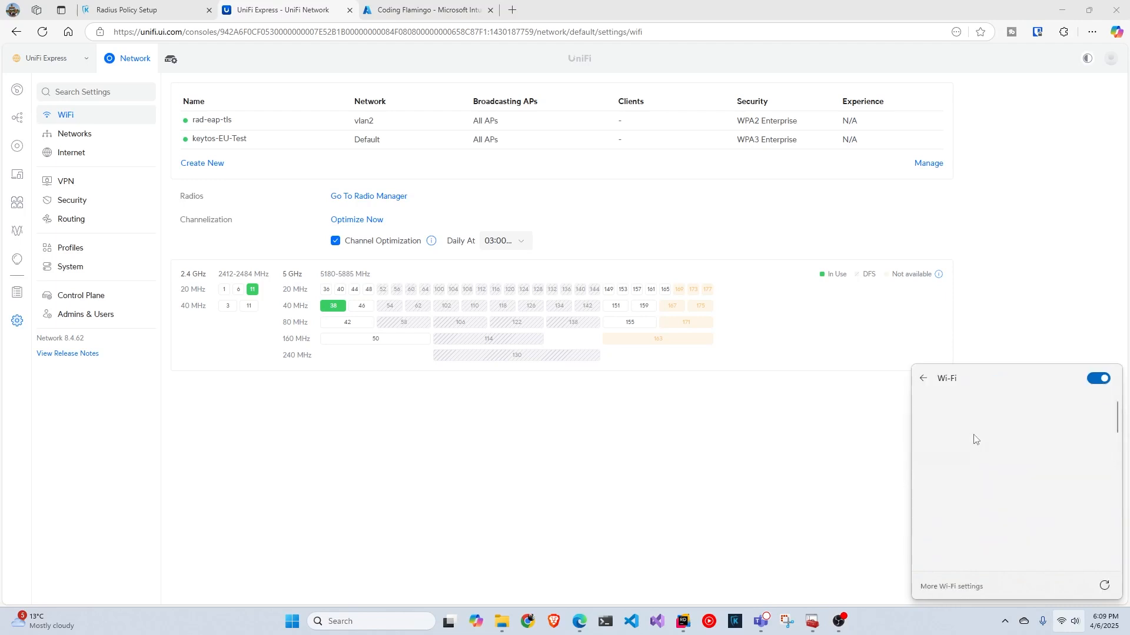
{"action": "scroll", "coordinate": [975, 476], "scroll_direction": "down", "scroll_amount": 1}
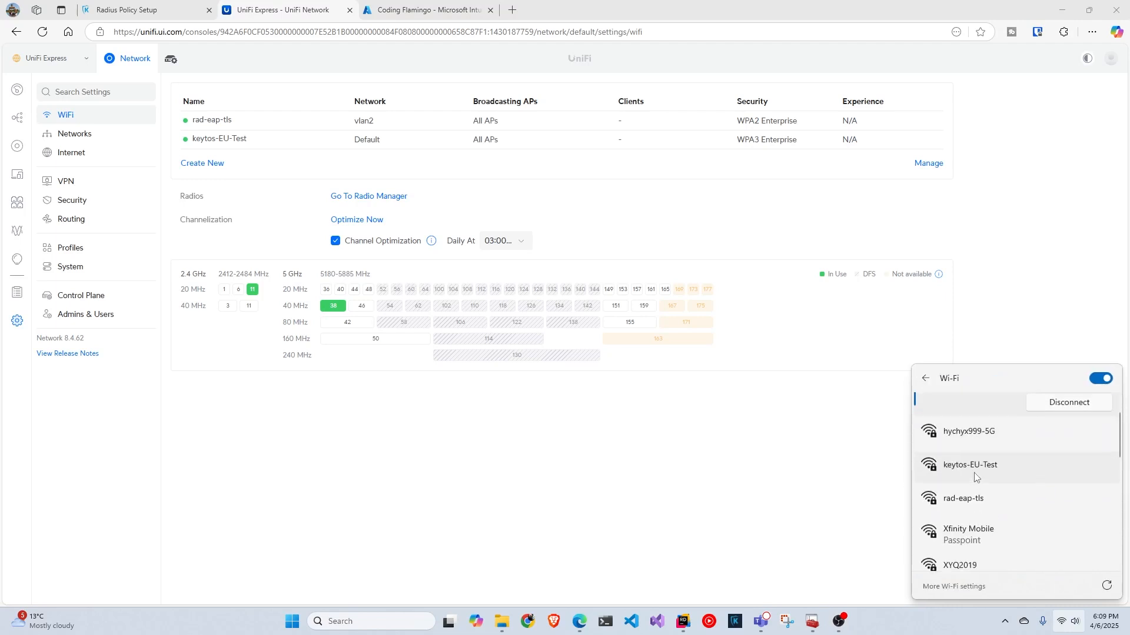
{"action": "left_click", "coordinate": [978, 497]}
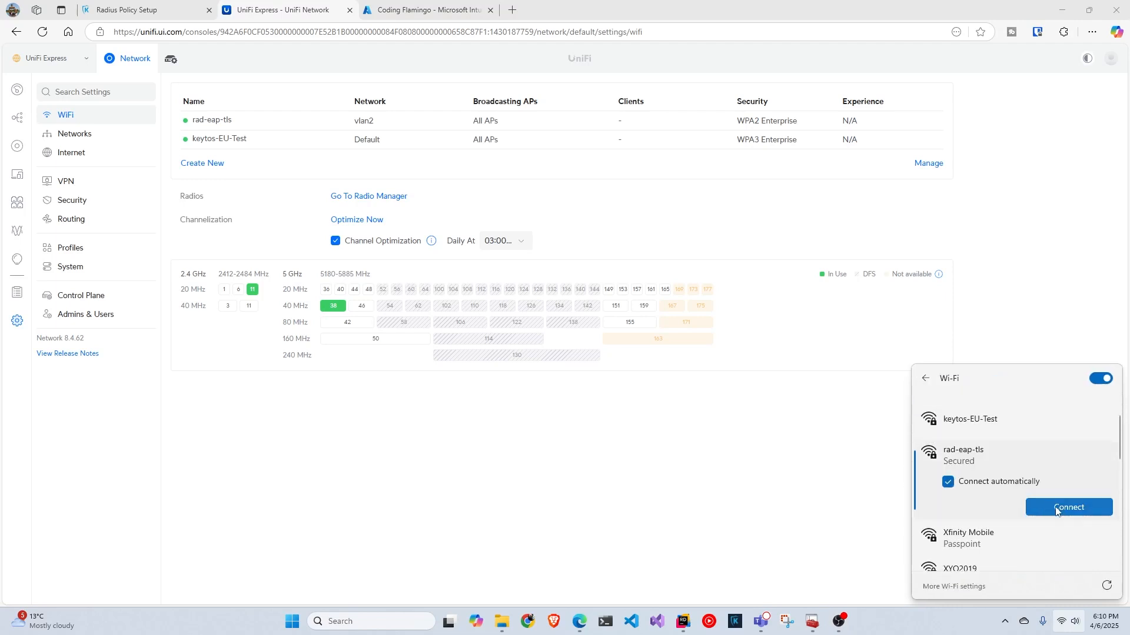
{"action": "left_click", "coordinate": [1056, 508]}
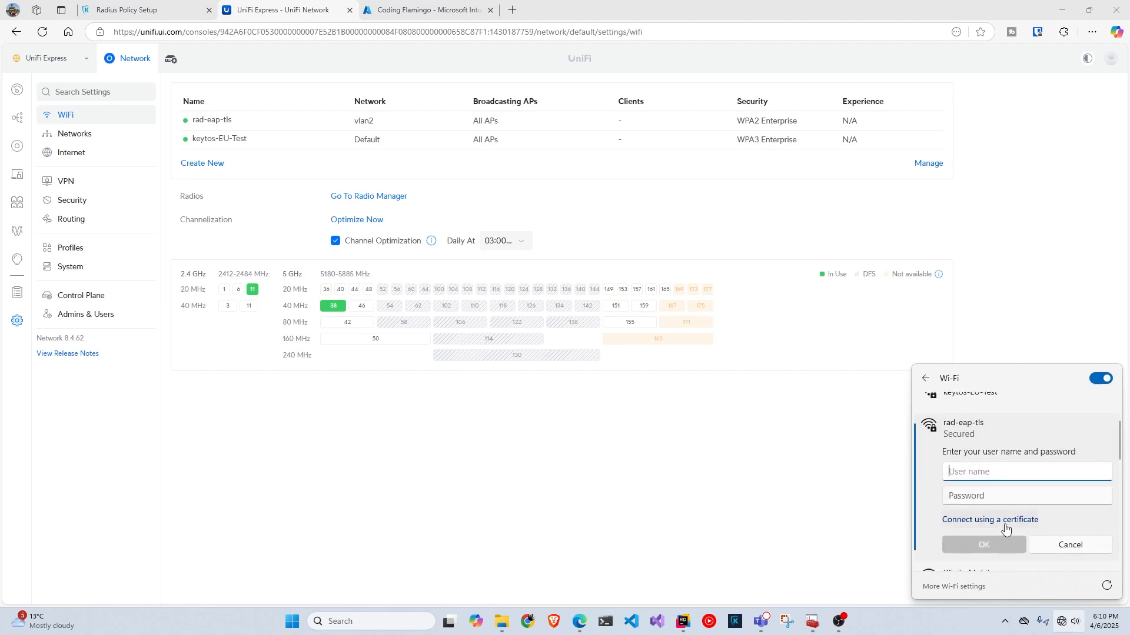
{"action": "left_click", "coordinate": [1005, 521]}
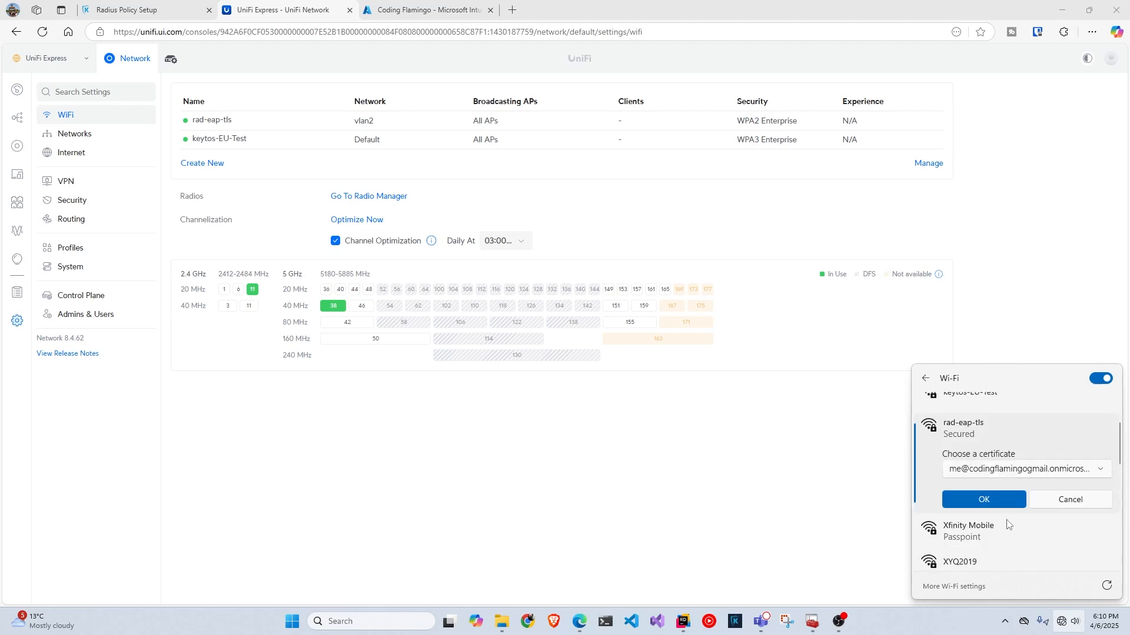
{"action": "left_click", "coordinate": [1001, 471]}
{"action": "left_click", "coordinate": [1000, 467]}
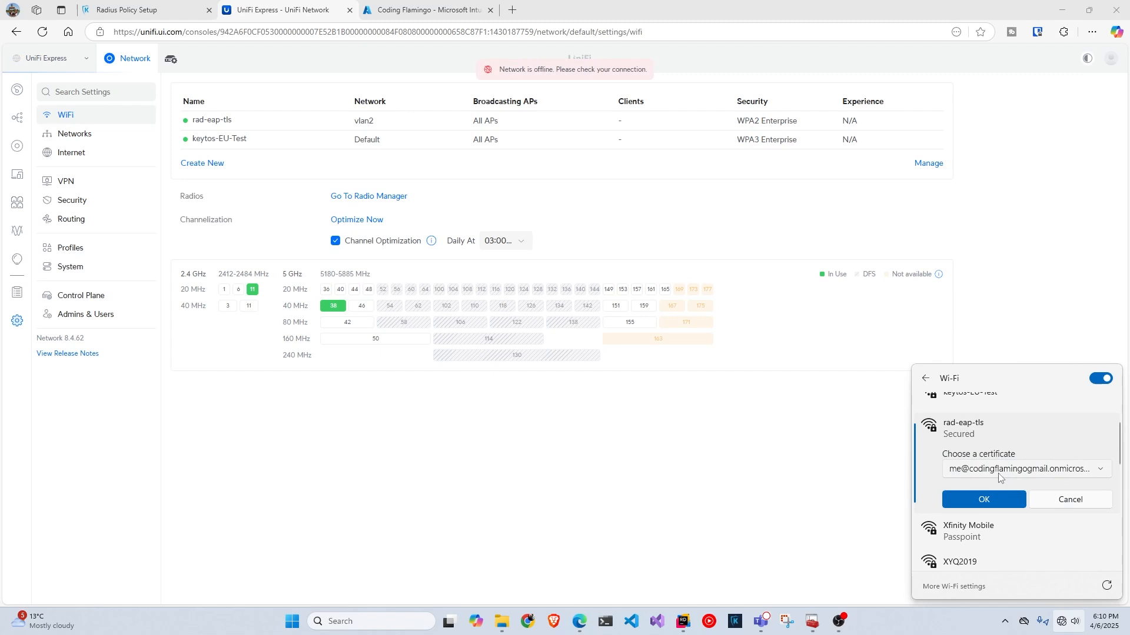
{"action": "left_click", "coordinate": [984, 500]}
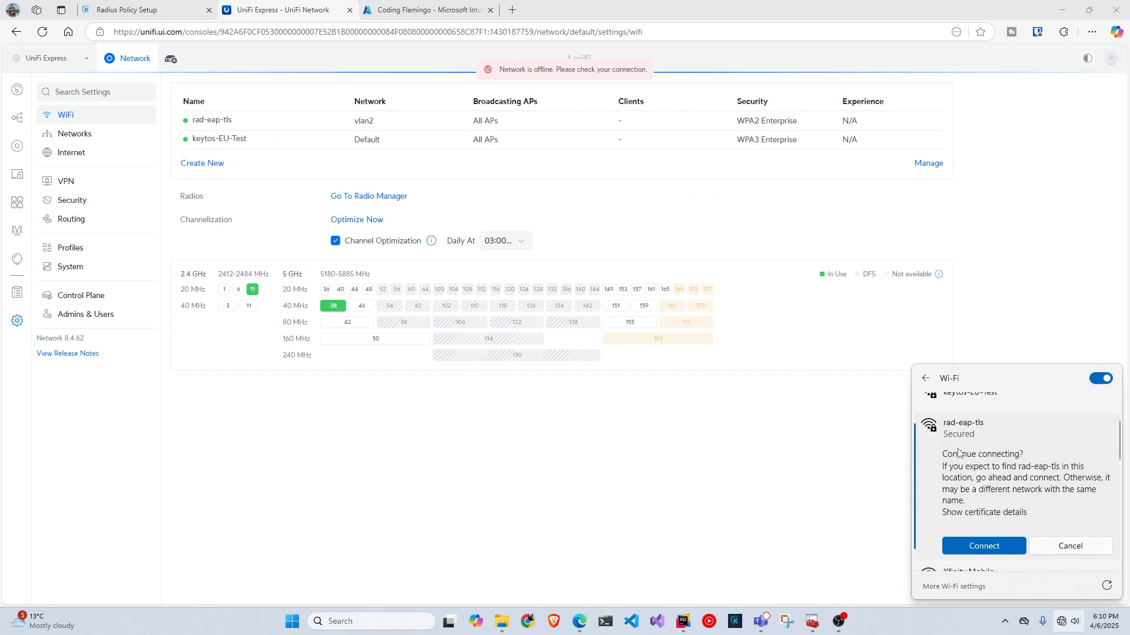
{"action": "left_click", "coordinate": [979, 549]}
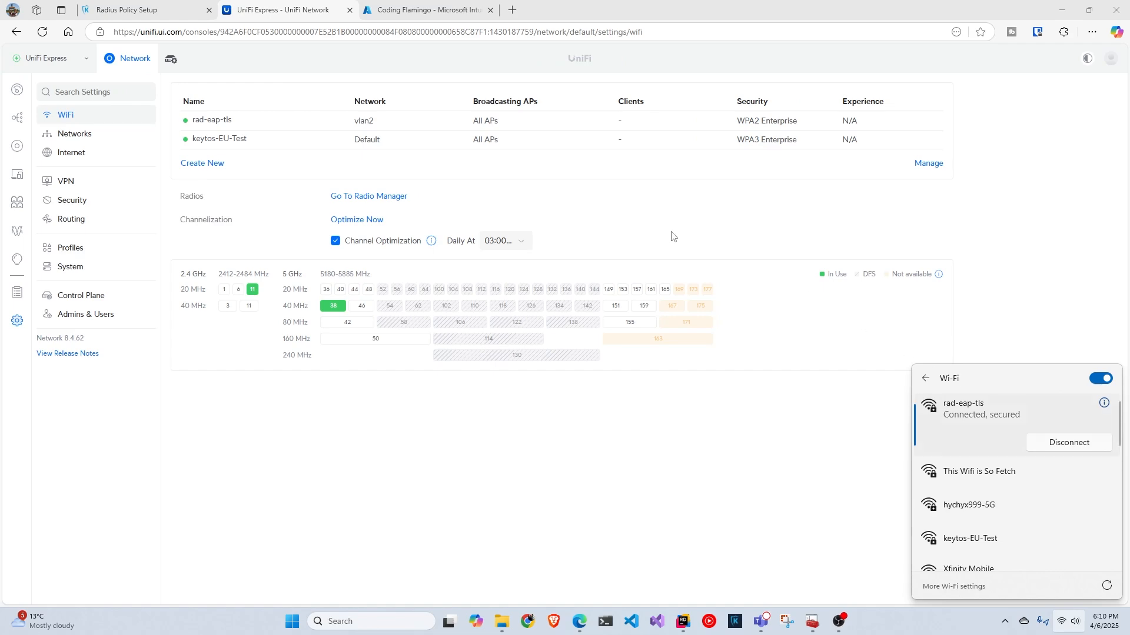
Step: Retrieve the authentication logs from the EZRADIUS audit logs and examine the recent connection attempts
{"action": "left_click", "coordinate": [117, 3]}
{"action": "scroll", "coordinate": [147, 279], "scroll_direction": "up", "scroll_amount": 10}
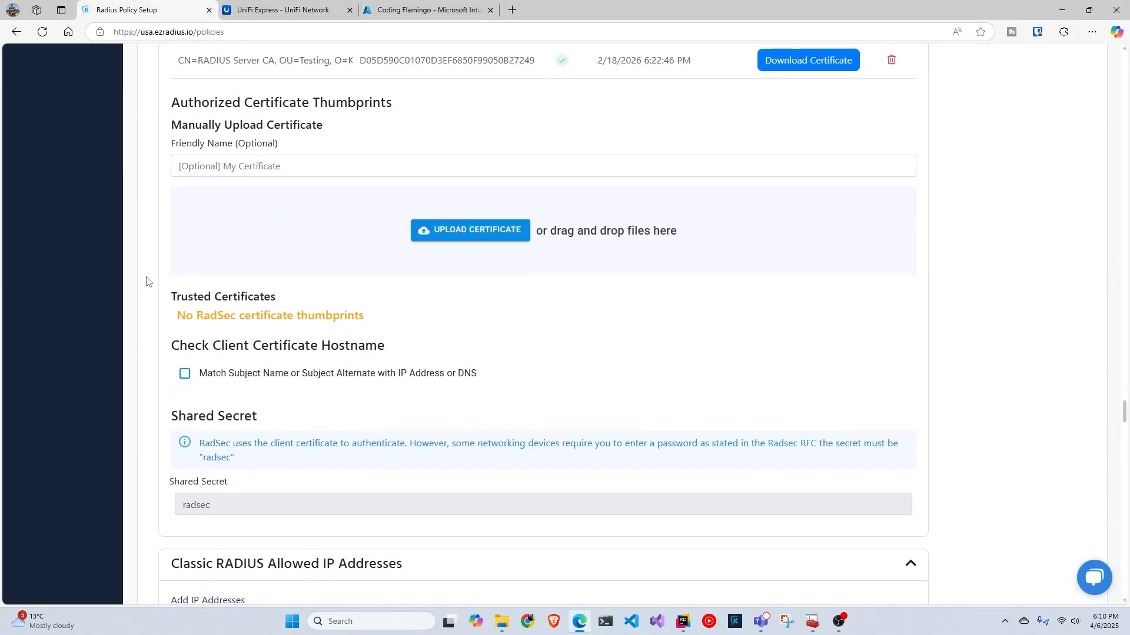
{"action": "scroll", "coordinate": [138, 280], "scroll_direction": "up", "scroll_amount": 15}
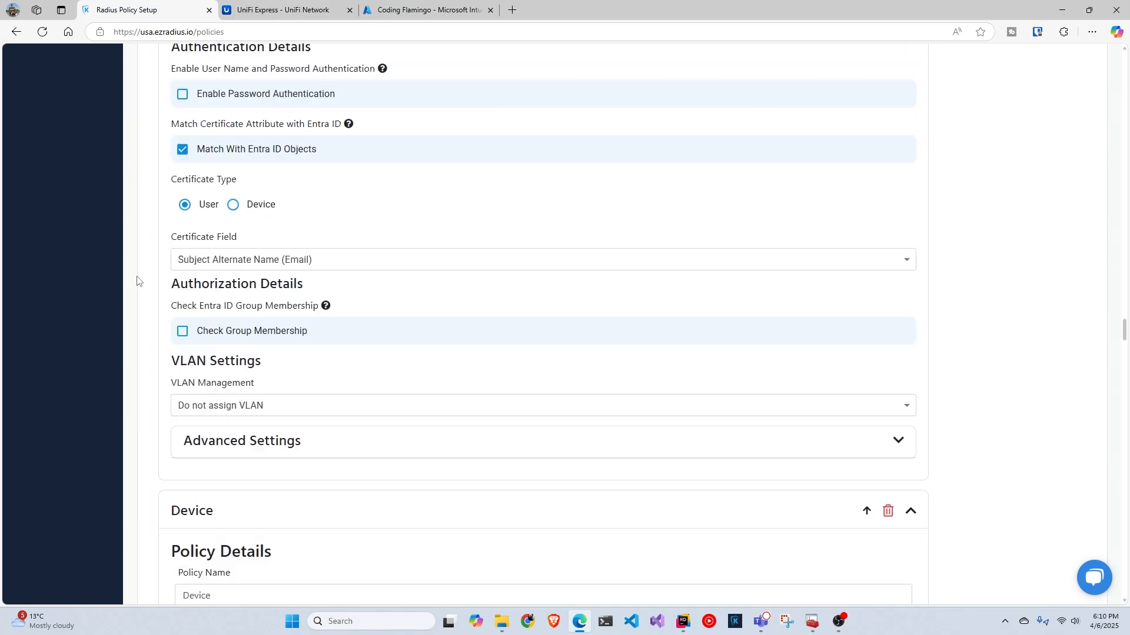
{"action": "scroll", "coordinate": [140, 282], "scroll_direction": "up", "scroll_amount": 15}
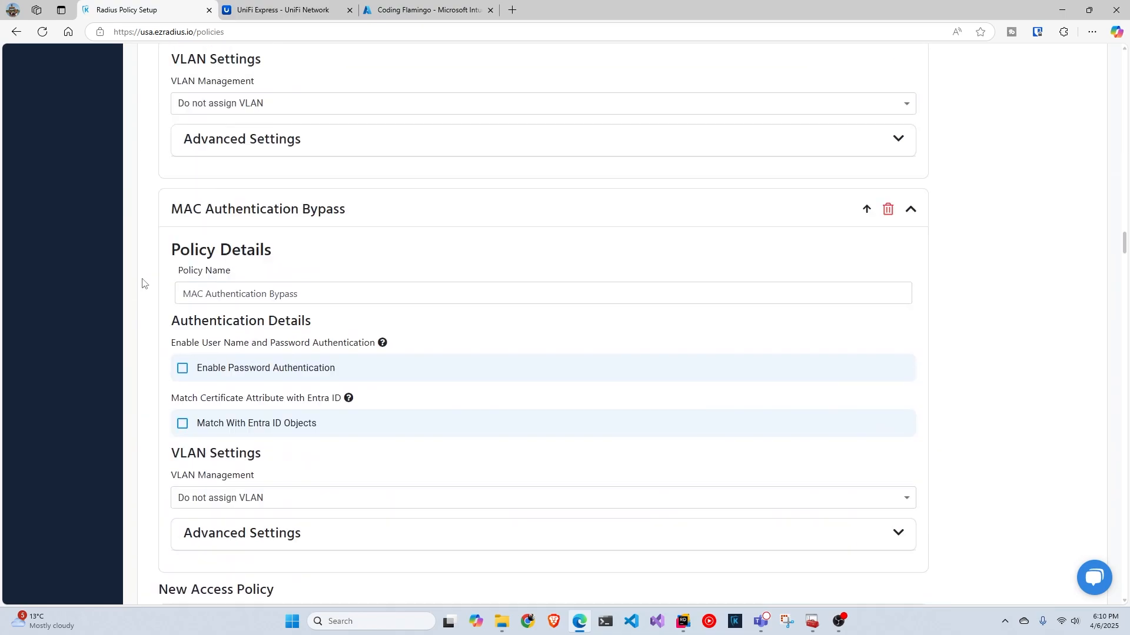
{"action": "scroll", "coordinate": [144, 277], "scroll_direction": "up", "scroll_amount": 15}
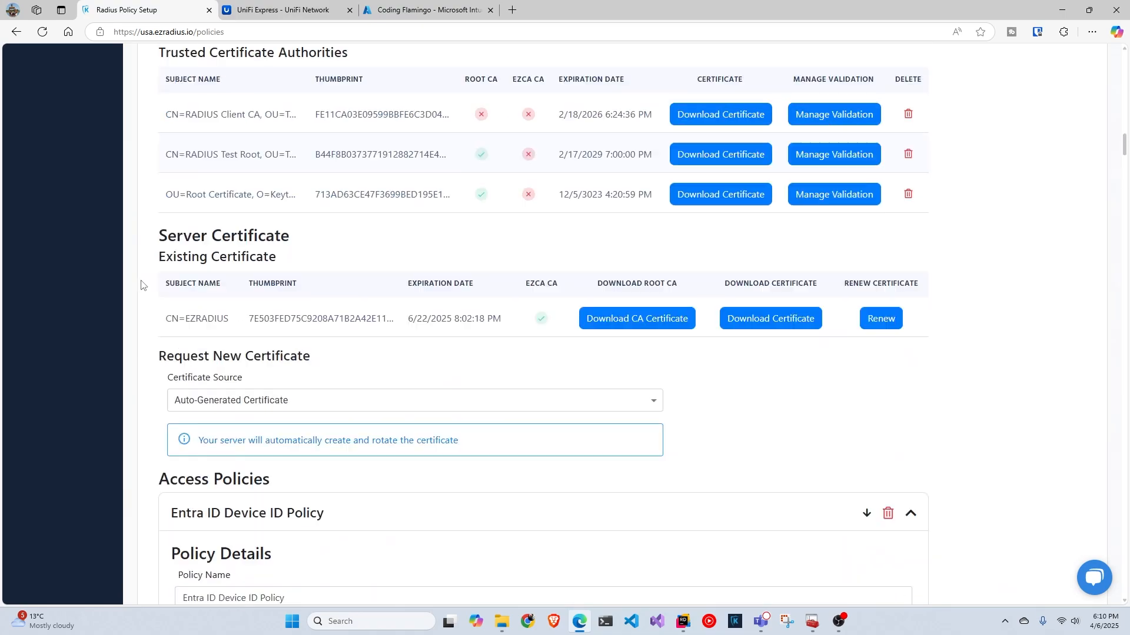
{"action": "scroll", "coordinate": [140, 287], "scroll_direction": "up", "scroll_amount": 15}
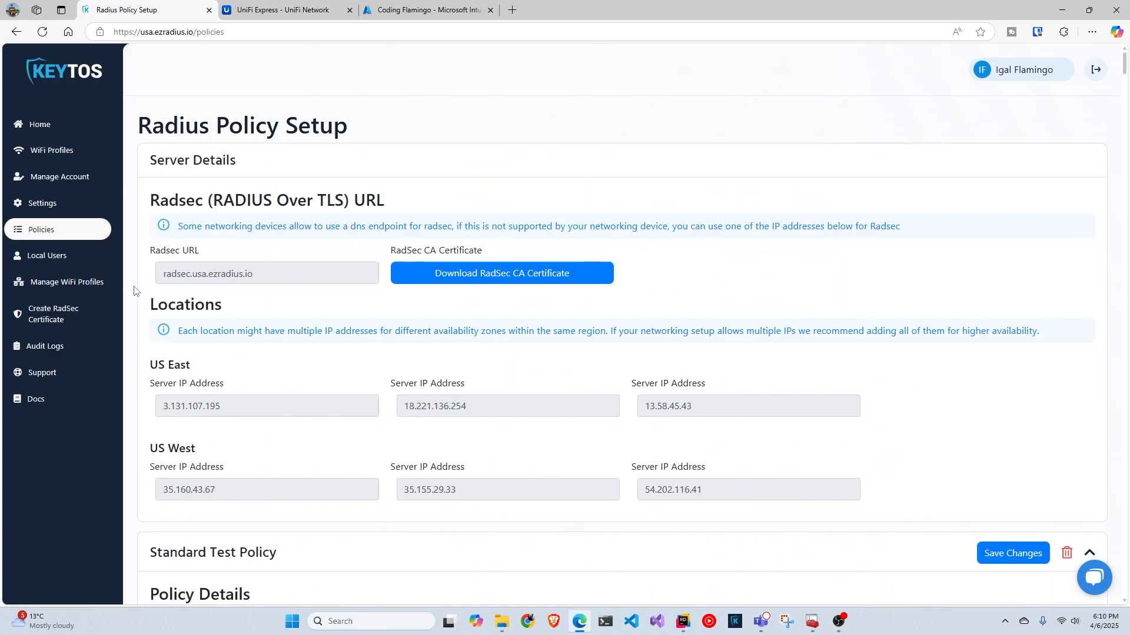
{"action": "left_click", "coordinate": [69, 344]}
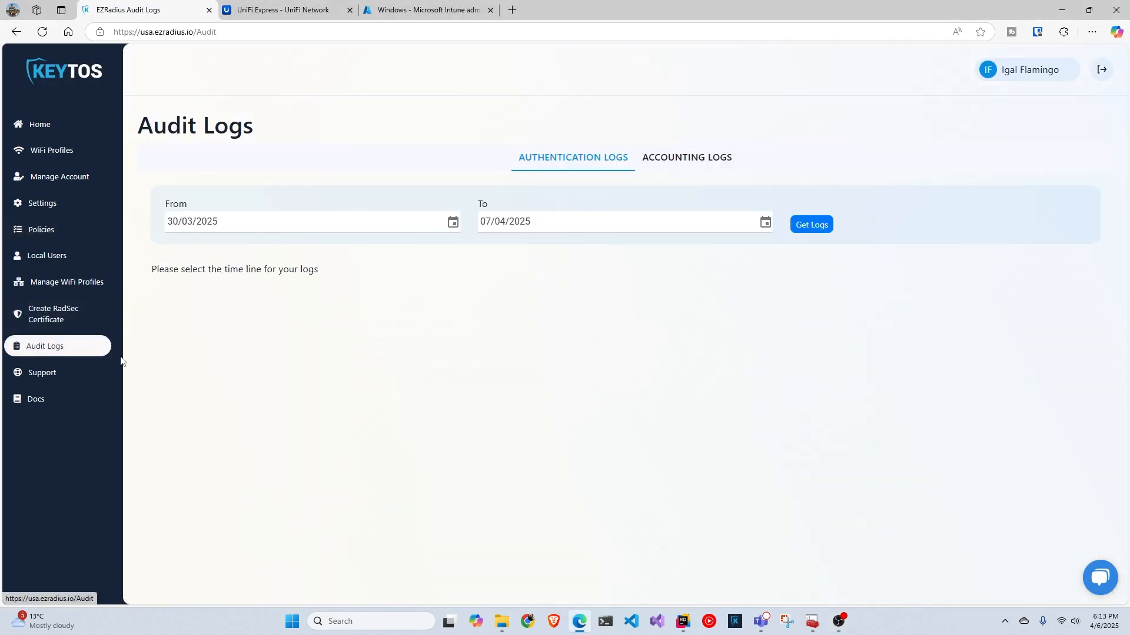
{"action": "left_click", "coordinate": [807, 227]}
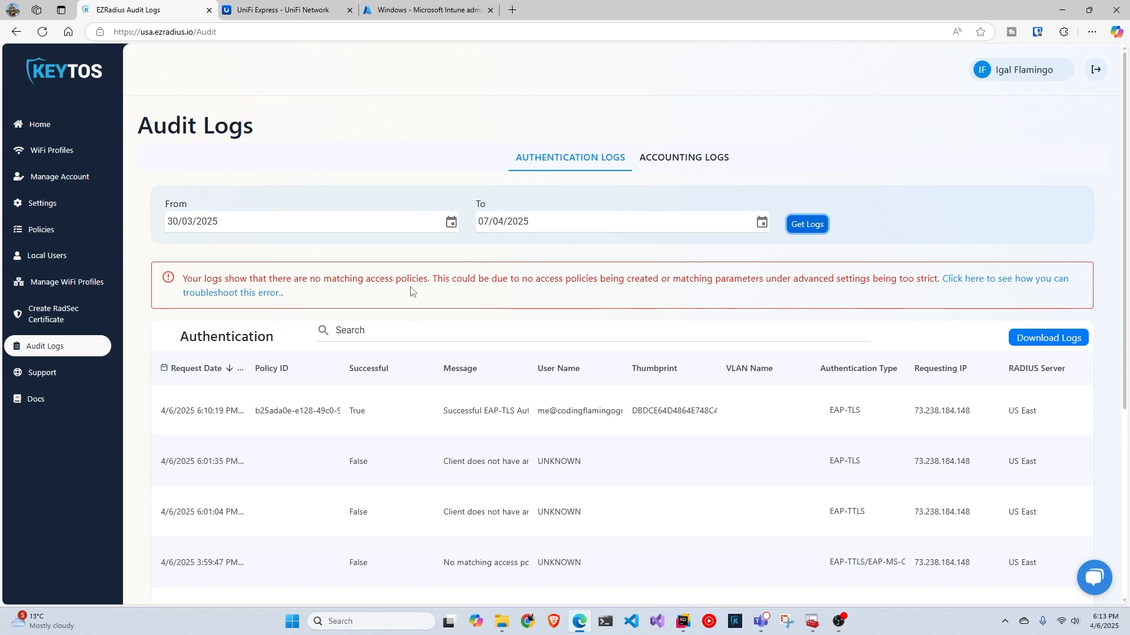
{"action": "scroll", "coordinate": [415, 368], "scroll_direction": "down", "scroll_amount": 1}
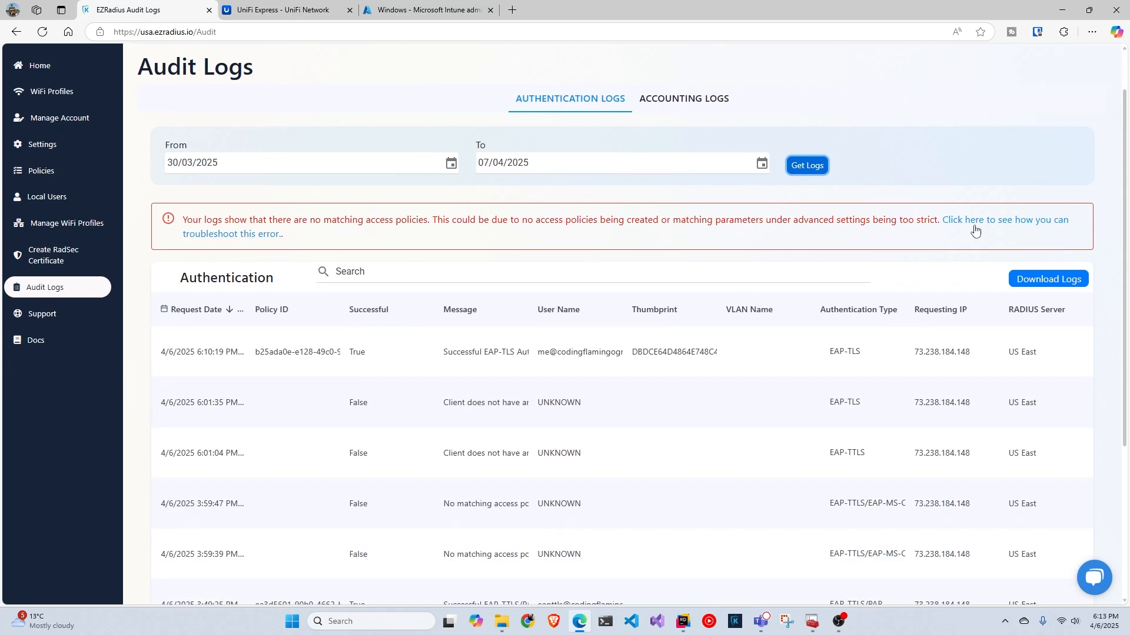
{"action": "scroll", "coordinate": [924, 244], "scroll_direction": "down", "scroll_amount": 2}
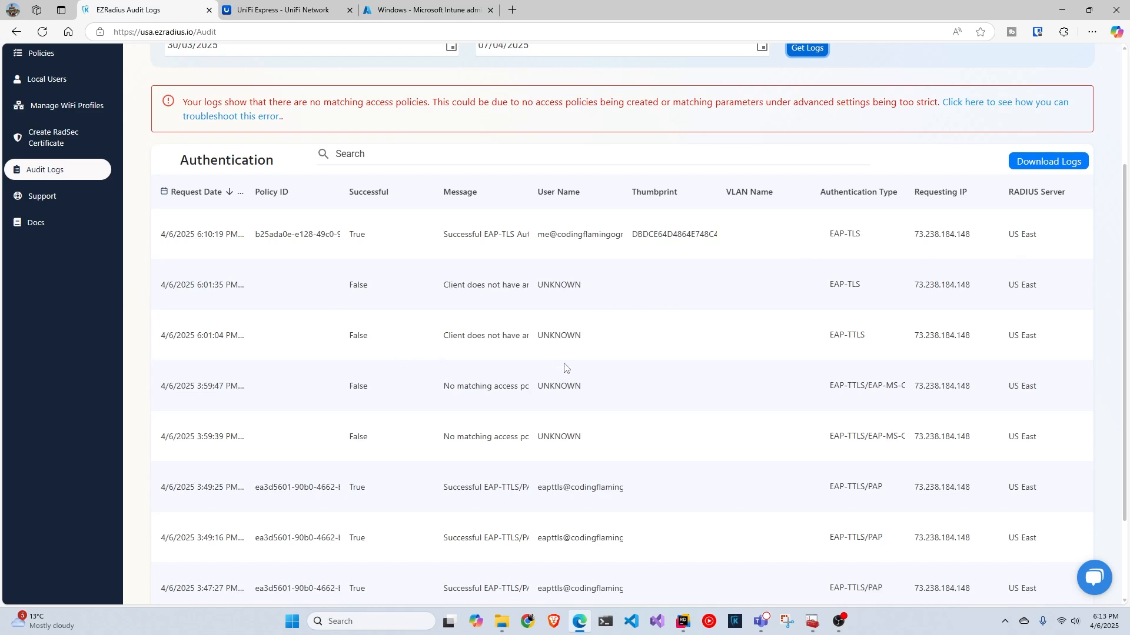
{"action": "scroll", "coordinate": [553, 362], "scroll_direction": "up", "scroll_amount": 3}
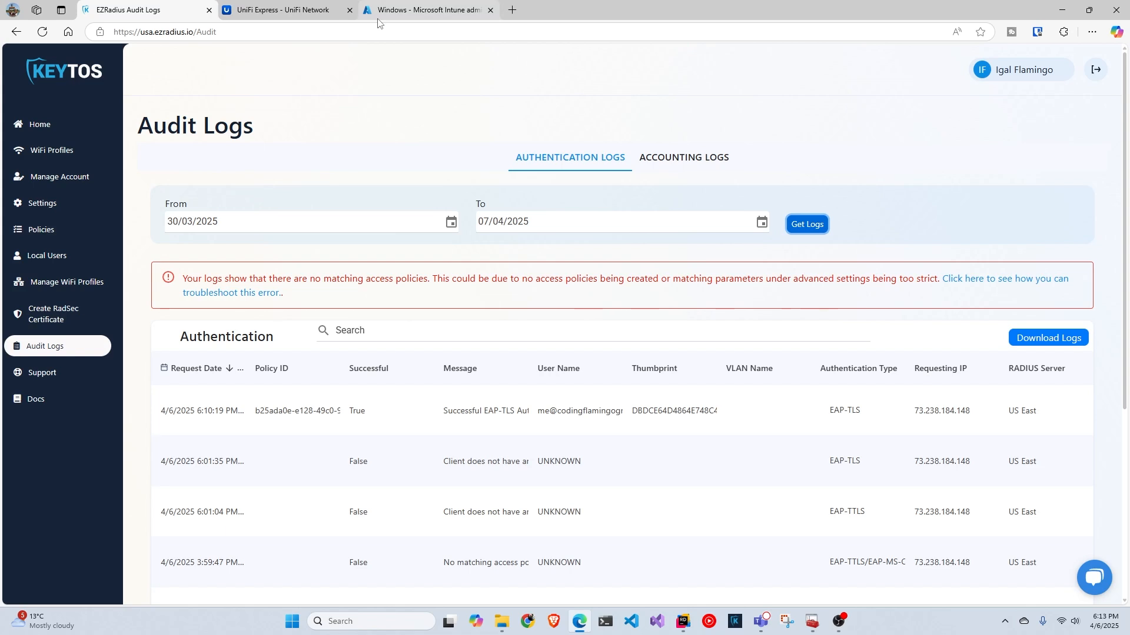
{"action": "mouse_move", "coordinate": [378, 22]}
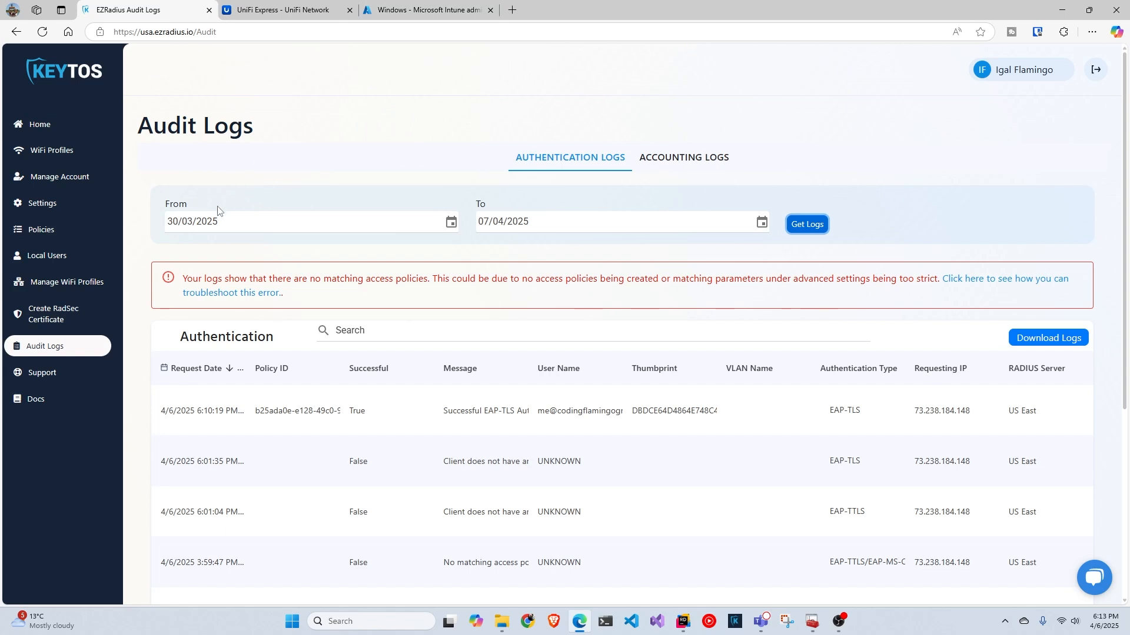
Step: Open the EZRADIUS policies page, and in Intune create a Windows 10 and later profile from the Wi-Fi template
{"action": "left_click", "coordinate": [65, 235]}
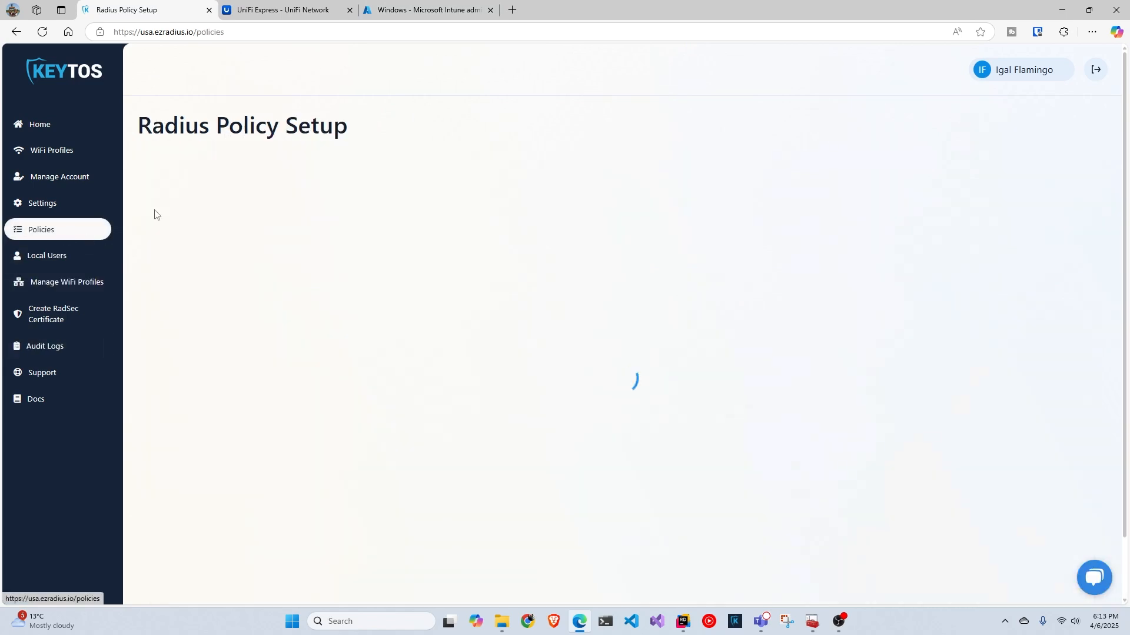
{"action": "left_click", "coordinate": [436, 10]}
{"action": "left_click", "coordinate": [326, 177]}
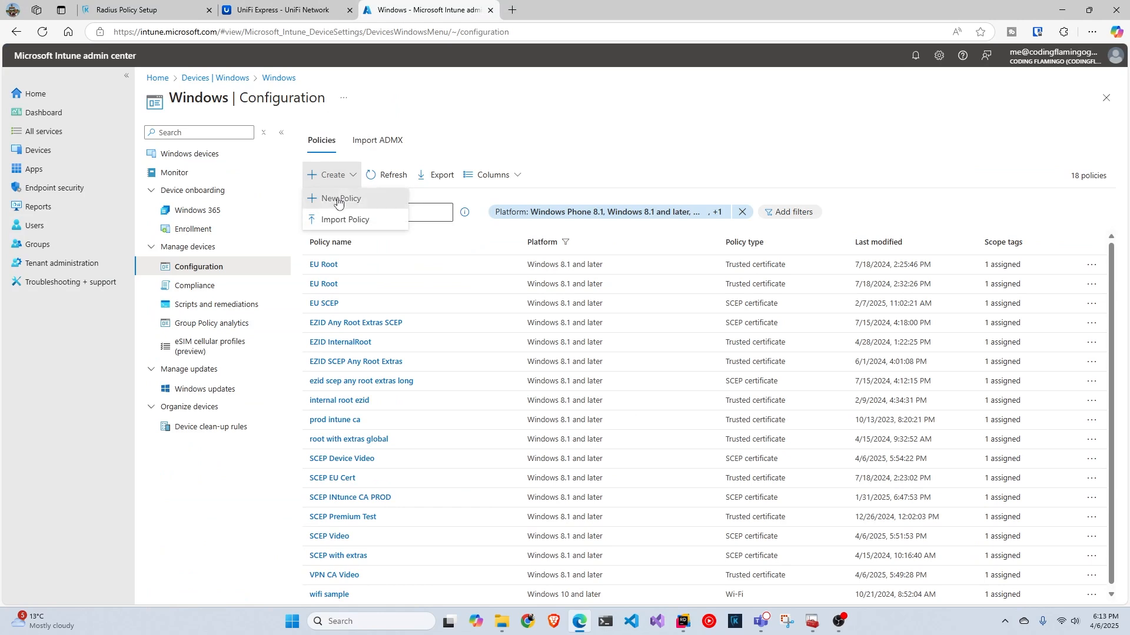
{"action": "left_click", "coordinate": [330, 198]}
{"action": "left_click", "coordinate": [823, 136]}
{"action": "left_click", "coordinate": [824, 154]}
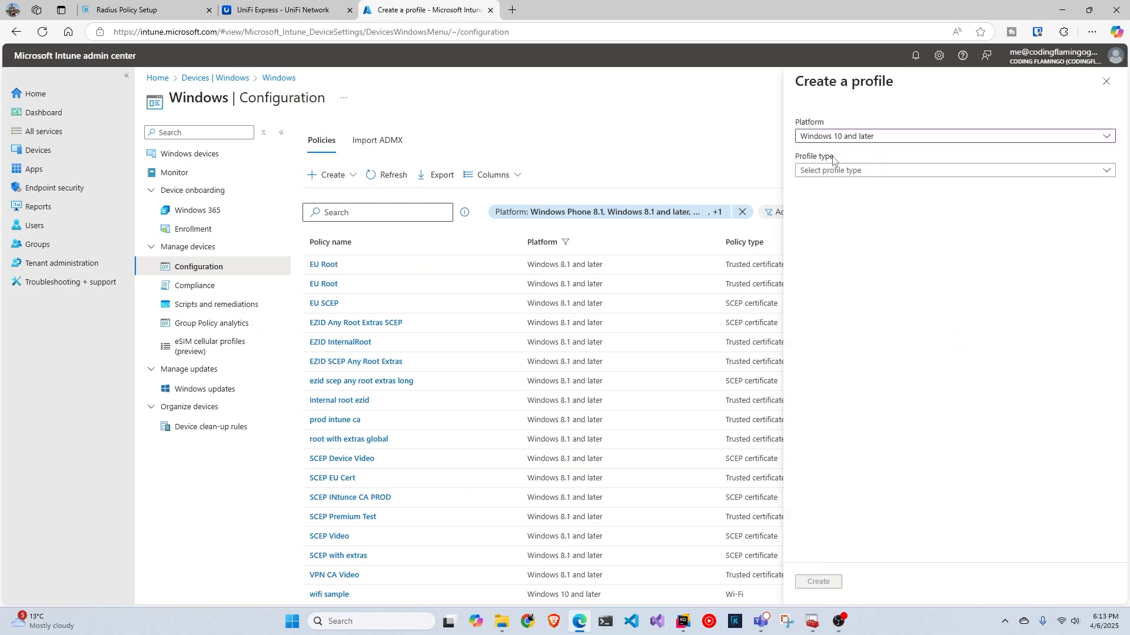
{"action": "left_click", "coordinate": [836, 170]}
{"action": "left_click", "coordinate": [841, 222]}
{"action": "left_click", "coordinate": [841, 234]}
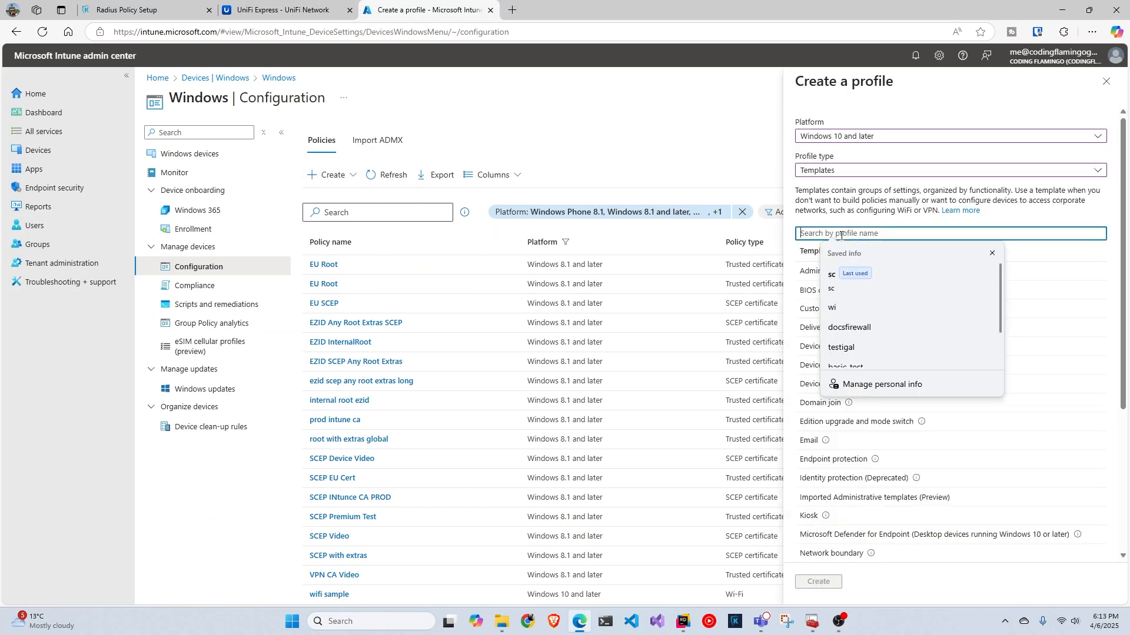
{"action": "type", "text": "wi"}
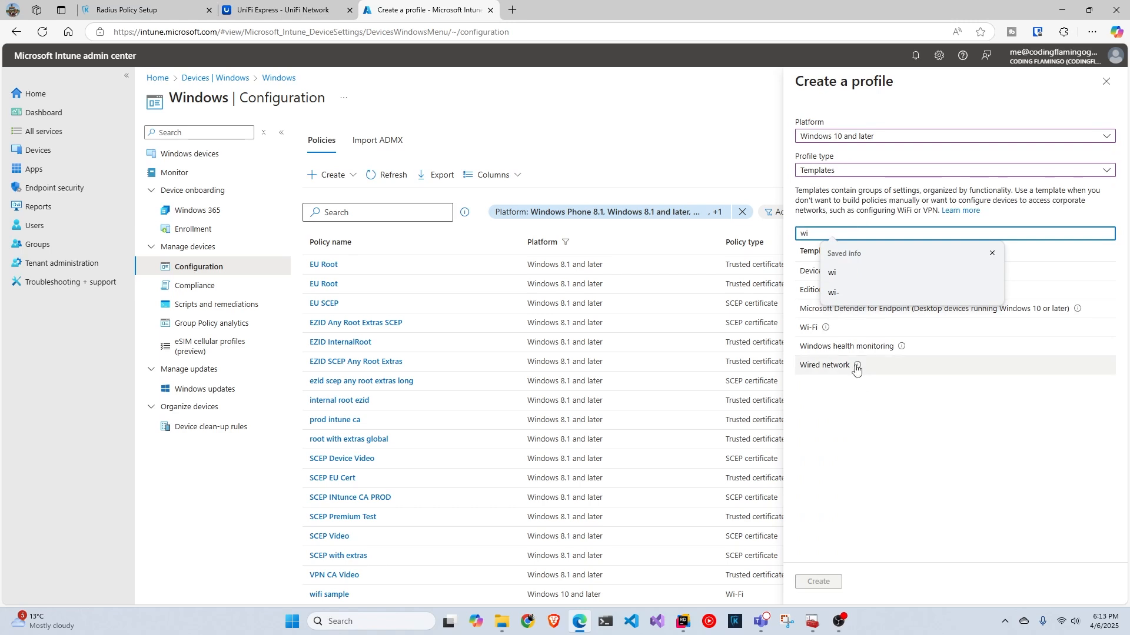
{"action": "left_click", "coordinate": [804, 329]}
{"action": "left_click", "coordinate": [818, 581]}
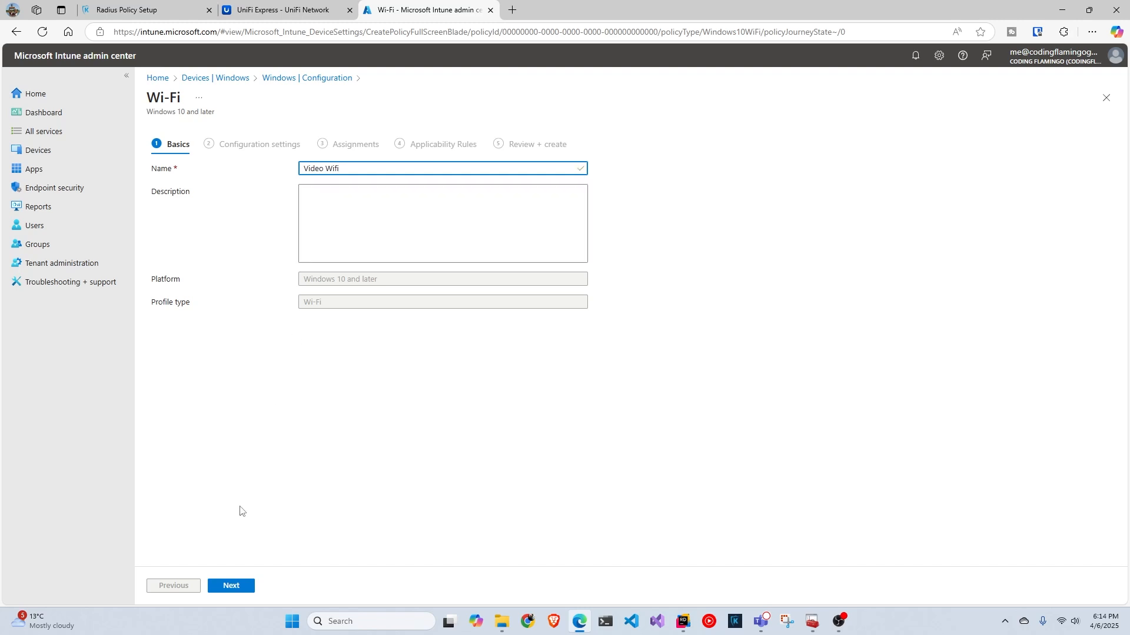
Step: Name the profile Video Wifi and set its Wi-Fi type to Enterprise
{"action": "left_click", "coordinate": [238, 591]}
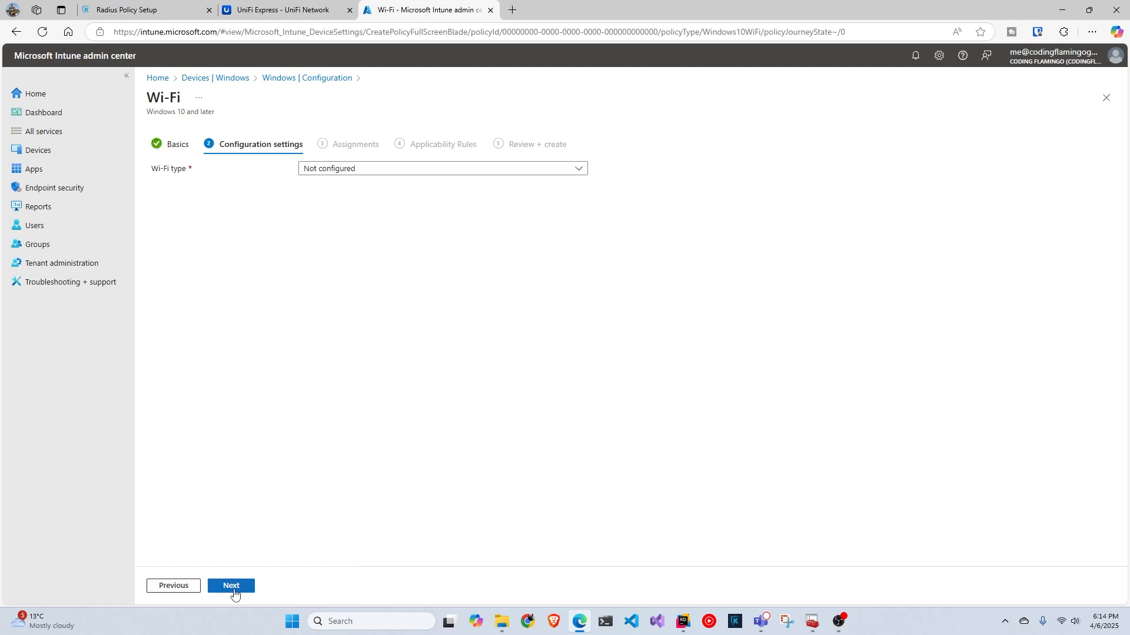
{"action": "left_click", "coordinate": [327, 170]}
{"action": "left_click", "coordinate": [322, 222]}
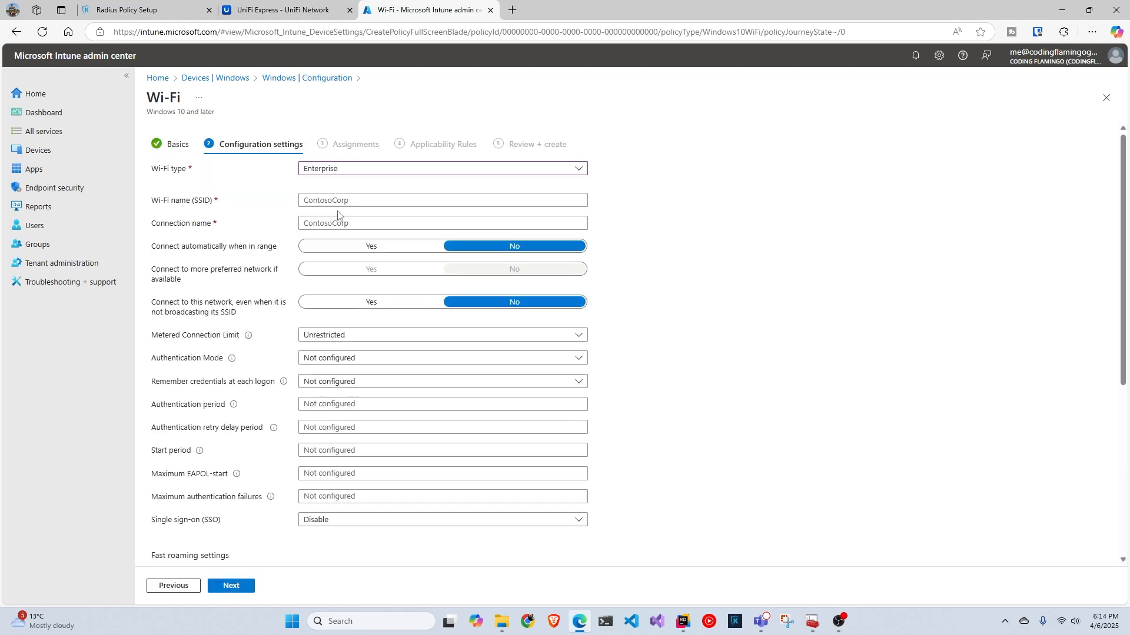
Step: Check the connected network's name in the Windows Wi-Fi list and set the profile's Wi-Fi name (SSID) to rad-eap-tls
{"action": "left_click", "coordinate": [342, 201]}
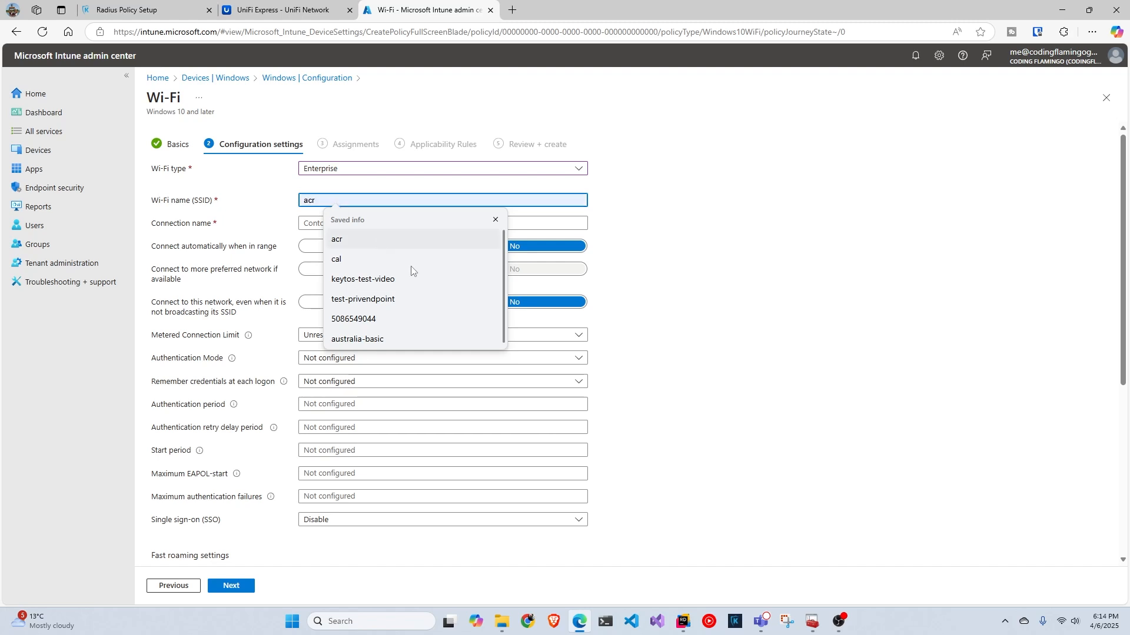
{"action": "left_click", "coordinate": [1066, 621]}
{"action": "left_click", "coordinate": [967, 431]}
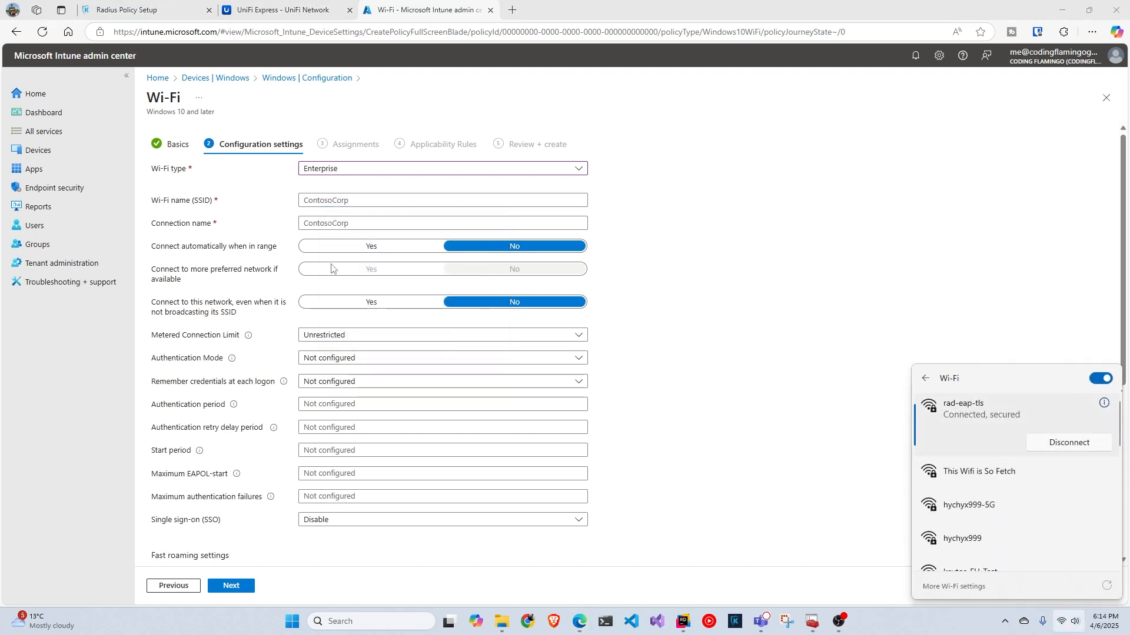
{"action": "left_click", "coordinate": [345, 201]}
{"action": "key", "text": "ctrl+a"}
{"action": "type", "text": "ra"}
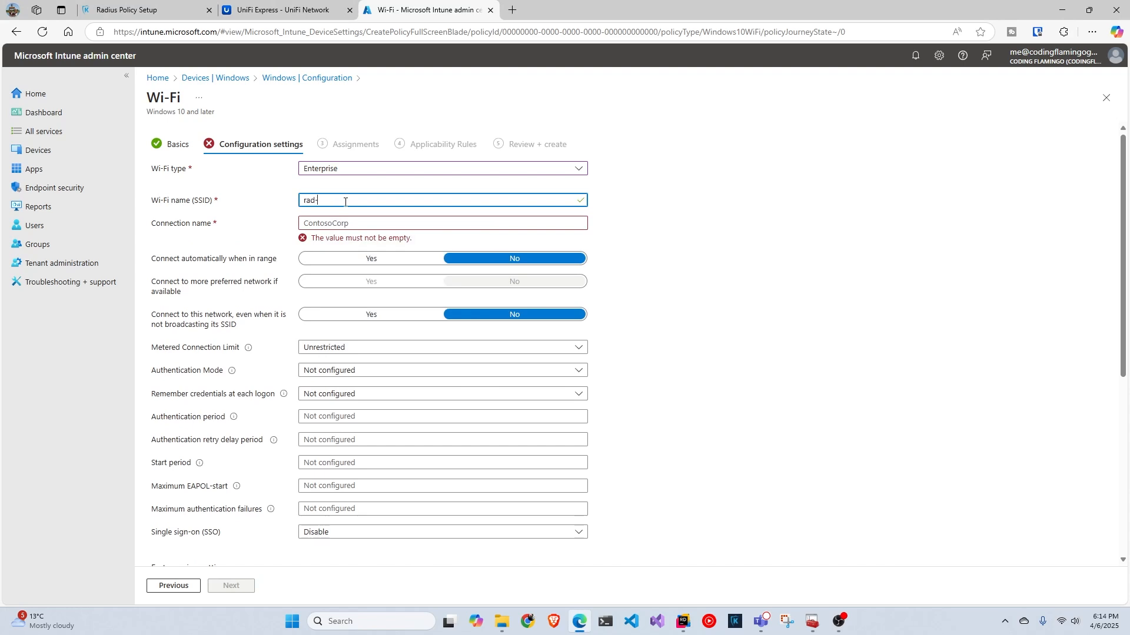
{"action": "key", "text": "BackSpace"}
{"action": "key", "text": "BackSpace"}
{"action": "type", "text": "ls"}
Step: Copy the SSID rad-eap-tls into the connection name and enable connecting automatically when in range
{"action": "key", "text": "ctrl+a"}
{"action": "key", "text": "ctrl+c"}
{"action": "left_click", "coordinate": [372, 223]}
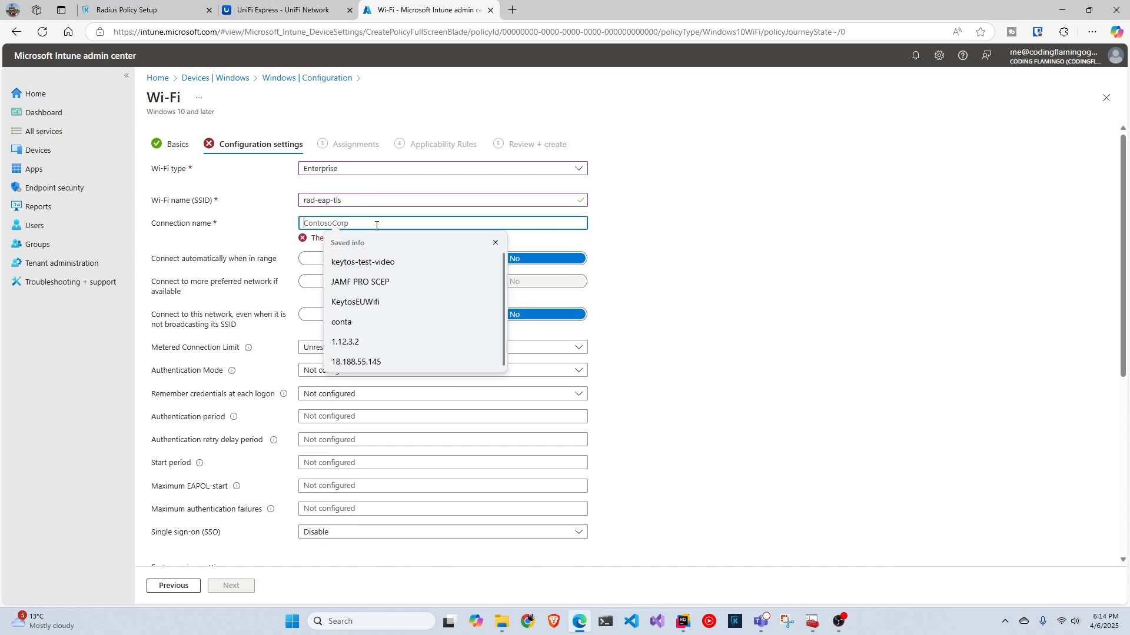
{"action": "key", "text": "ctrl+v"}
{"action": "left_click", "coordinate": [355, 248]}
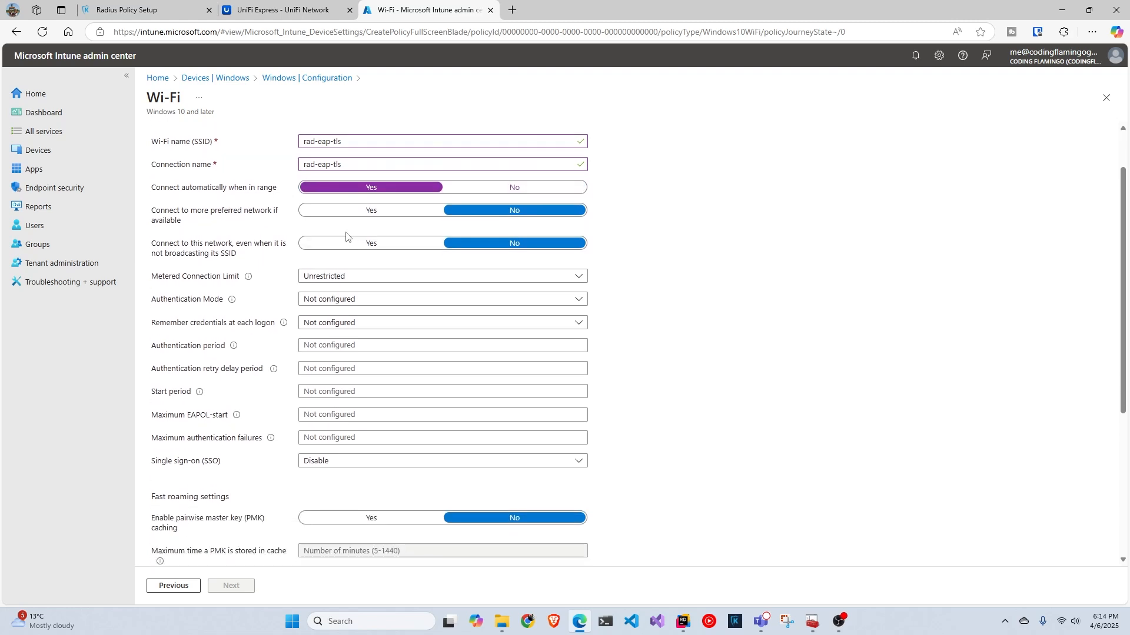
Step: Set the authentication mode to User and enable remembering credentials at each logon
{"action": "scroll", "coordinate": [345, 239], "scroll_direction": "down", "scroll_amount": 3}
{"action": "left_click", "coordinate": [324, 184]}
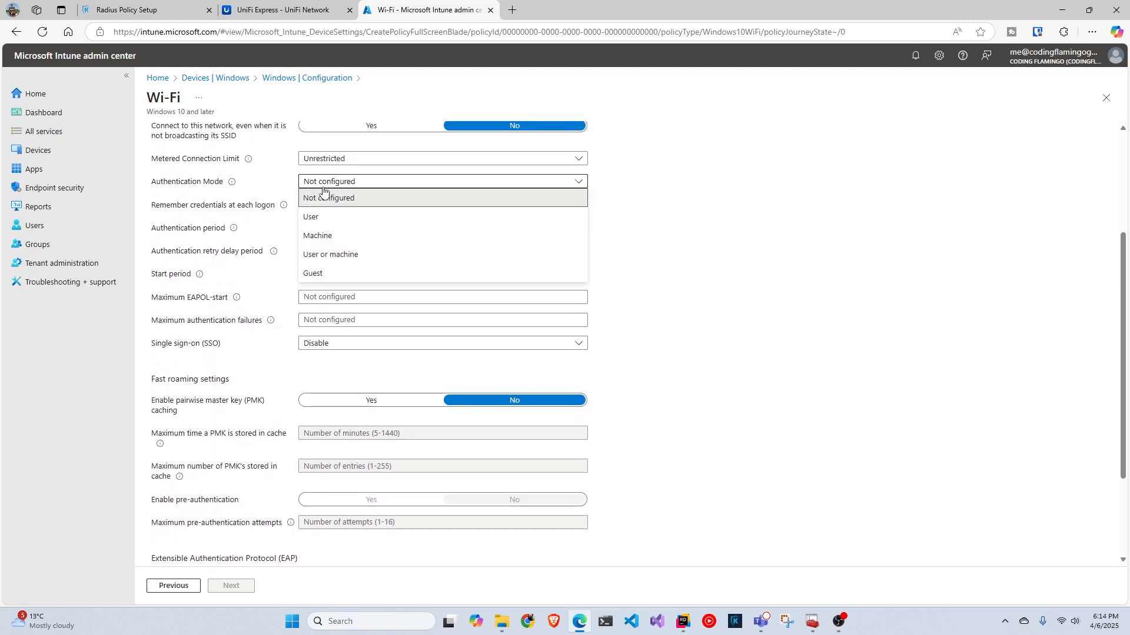
{"action": "left_click", "coordinate": [324, 224]}
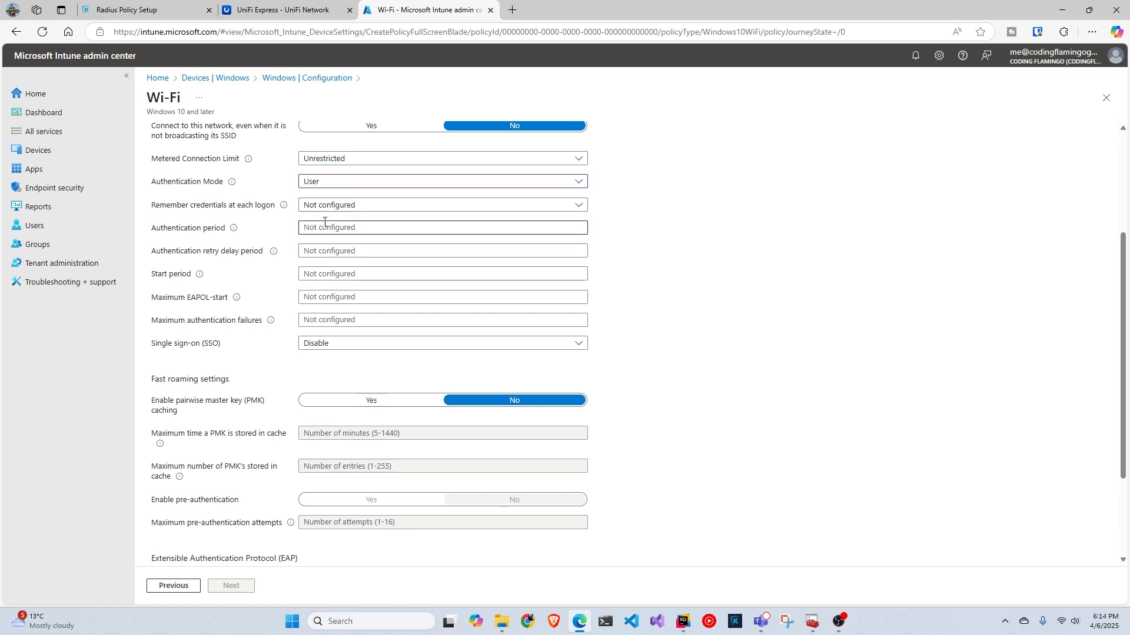
{"action": "left_click", "coordinate": [334, 206]}
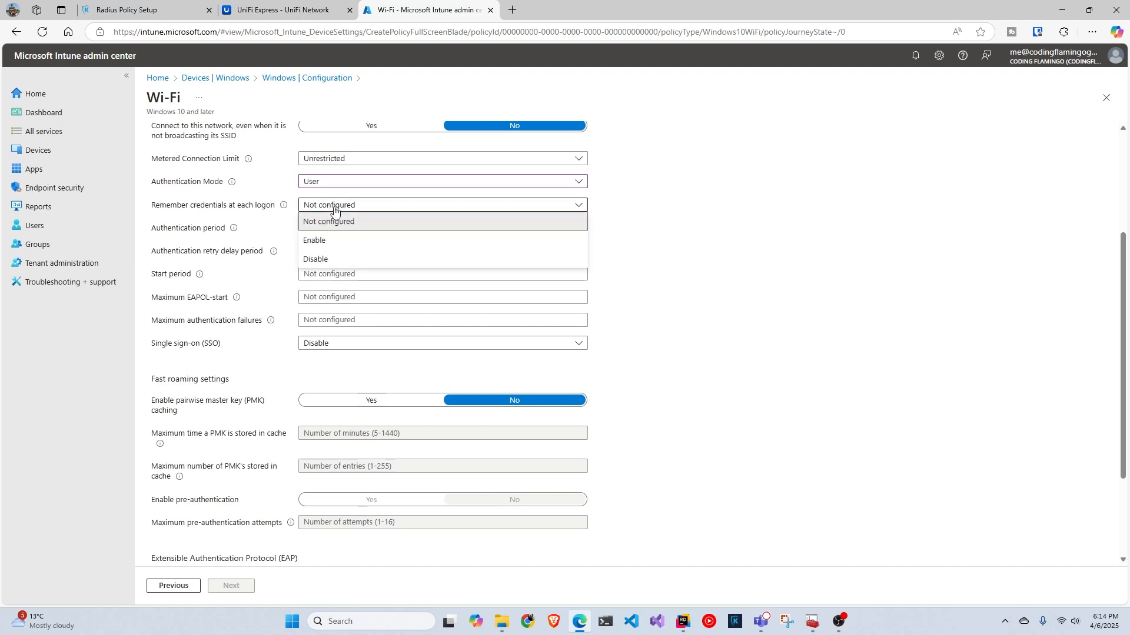
{"action": "left_click", "coordinate": [330, 243]}
Step: Set the authentication period to 30, the authentication retry delay period to 5 and the maximum authentication failures to 10
{"action": "left_click", "coordinate": [330, 227]}
{"action": "type", "text": "30"}
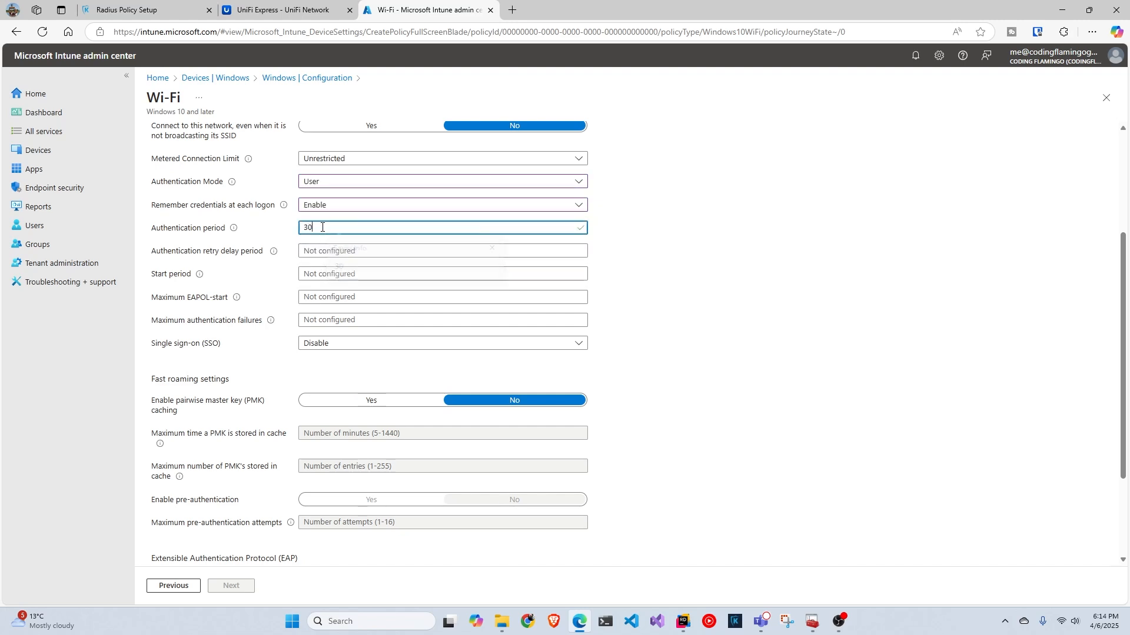
{"action": "left_click", "coordinate": [315, 251]}
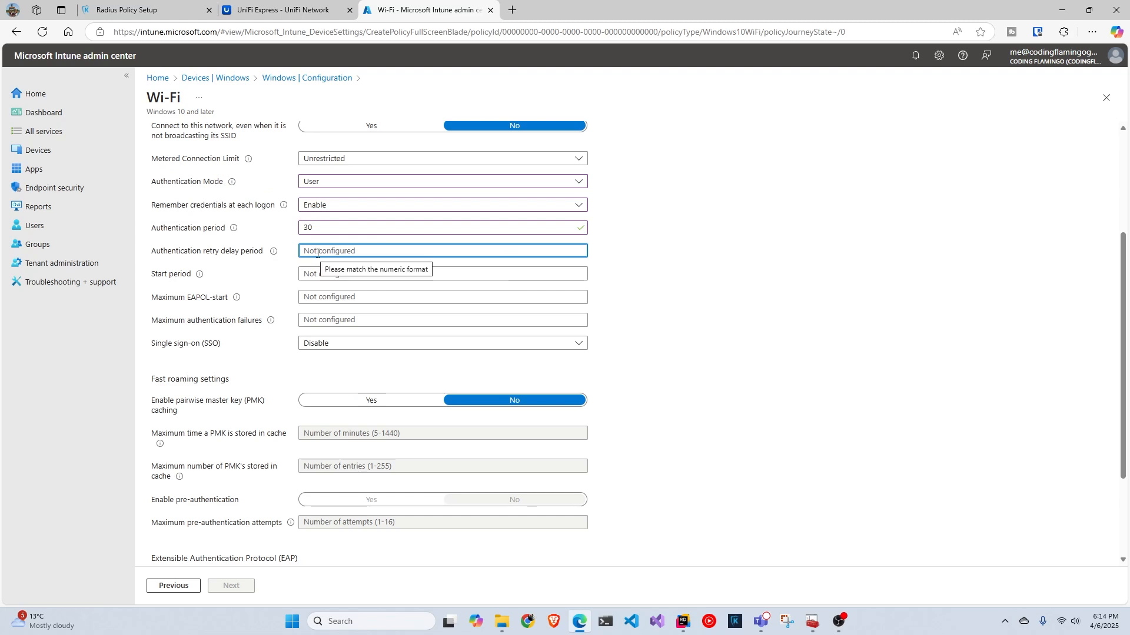
{"action": "type", "text": "5"}
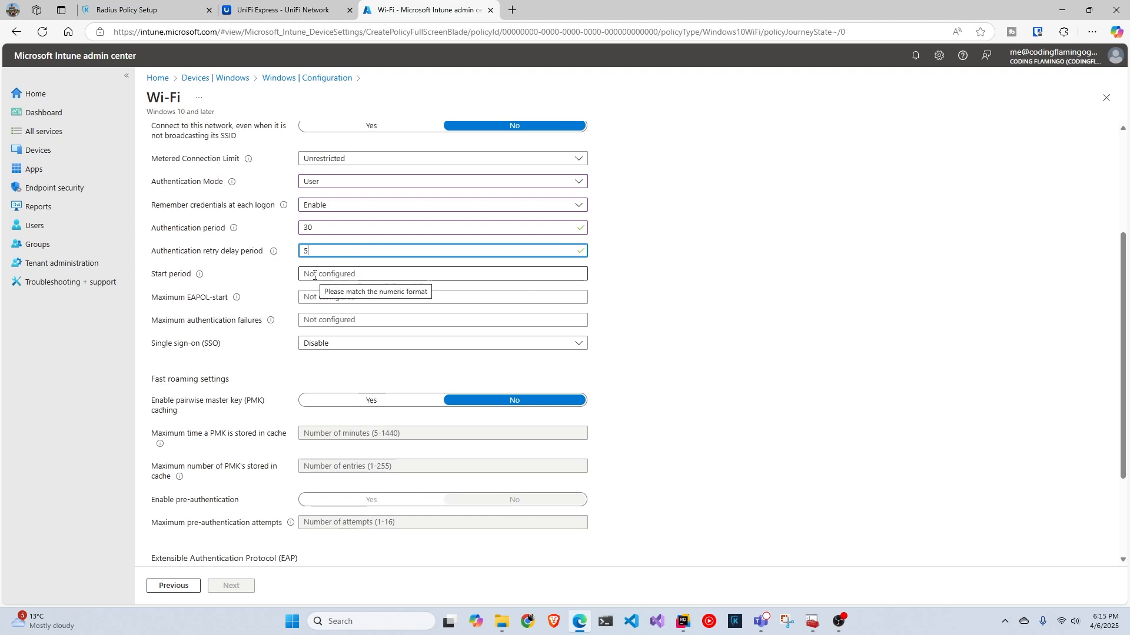
{"action": "scroll", "coordinate": [329, 270], "scroll_direction": "down", "scroll_amount": 1}
{"action": "left_click", "coordinate": [337, 263]}
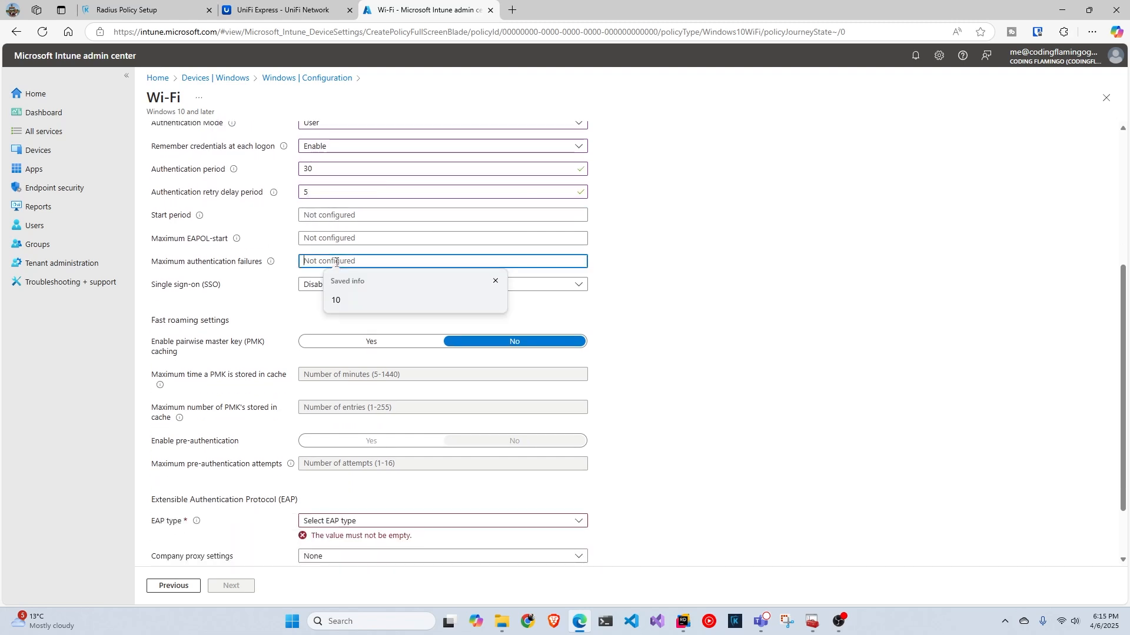
{"action": "left_click", "coordinate": [345, 297]}
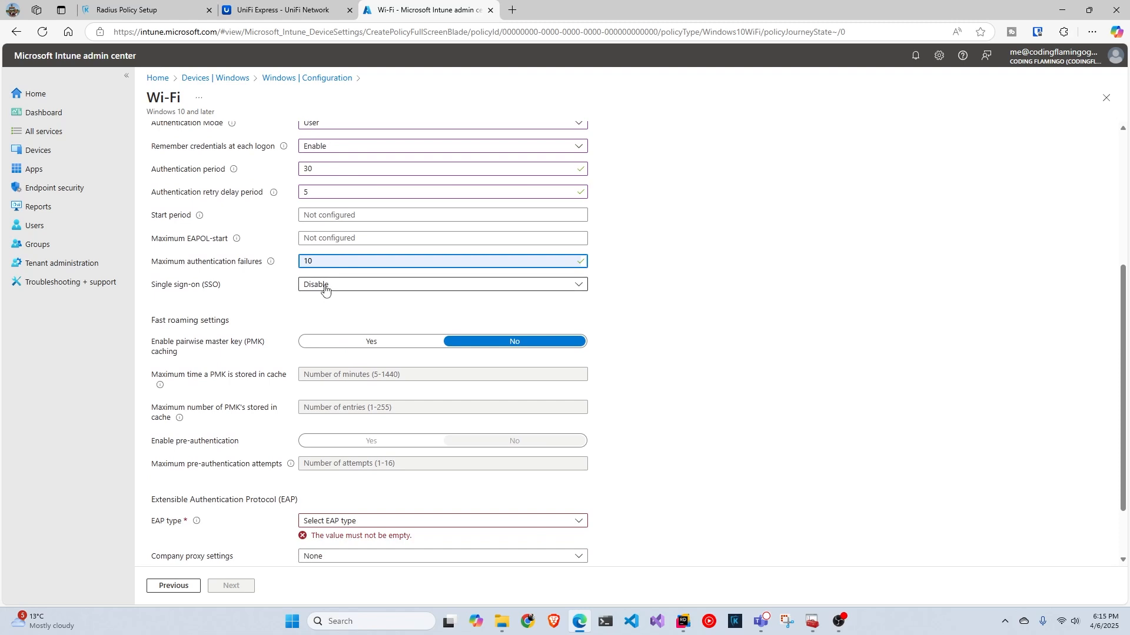
Step: Set the EAP type to EAP - TLS and show its server trust and client authentication settings
{"action": "scroll", "coordinate": [327, 291], "scroll_direction": "down", "scroll_amount": 1}
{"action": "left_click", "coordinate": [377, 449]}
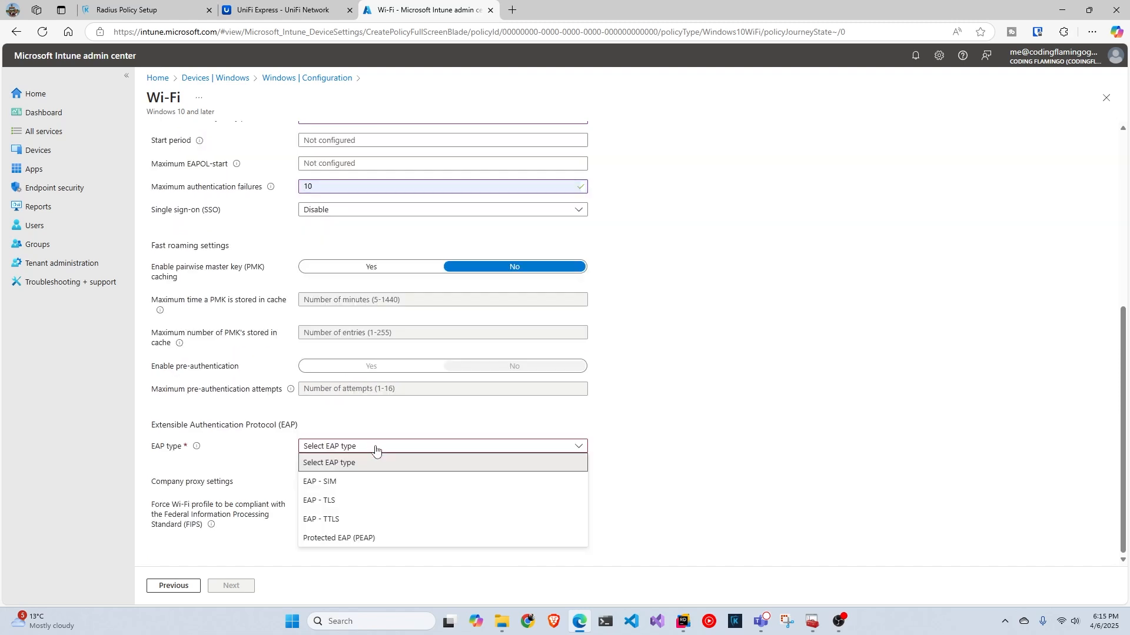
{"action": "left_click", "coordinate": [368, 501]}
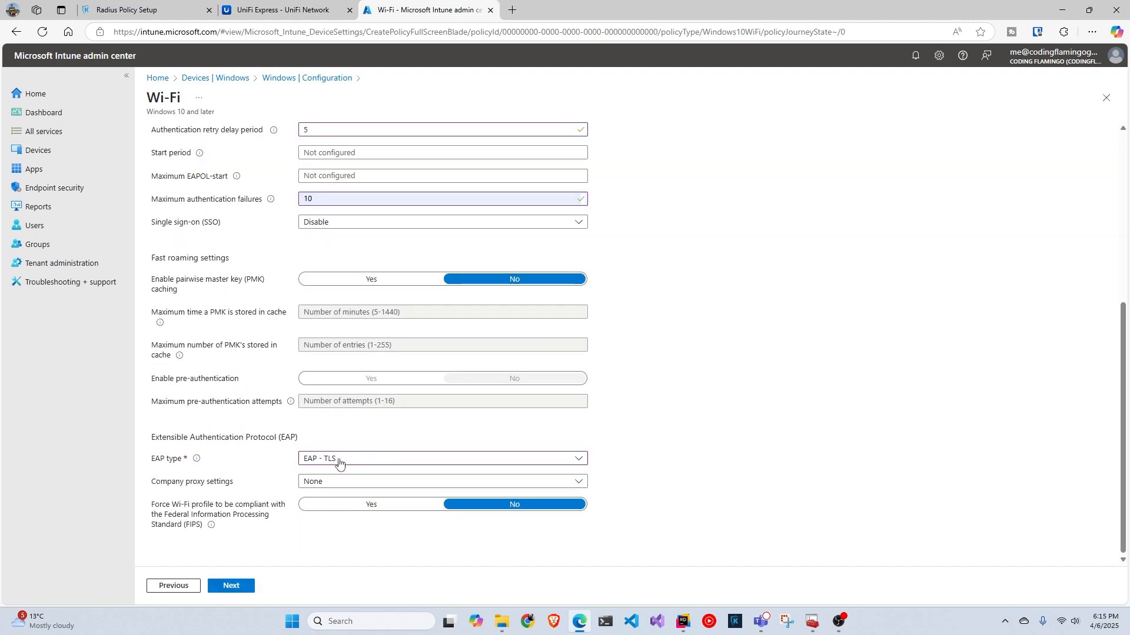
{"action": "scroll", "coordinate": [338, 462], "scroll_direction": "down", "scroll_amount": 2}
{"action": "scroll", "coordinate": [264, 363], "scroll_direction": "down", "scroll_amount": 1}
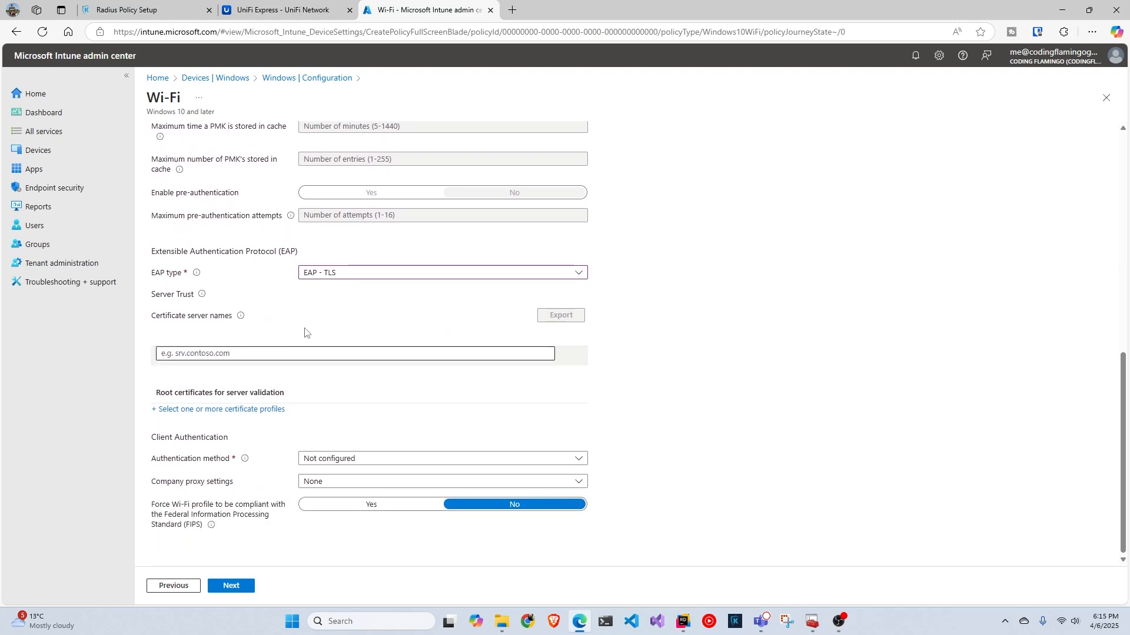
Step: Switch to EZRADIUS, download the server certificate of the Cert Auth policy and open Server.cer
{"action": "left_click", "coordinate": [142, 9]}
{"action": "scroll", "coordinate": [318, 370], "scroll_direction": "down", "scroll_amount": 7}
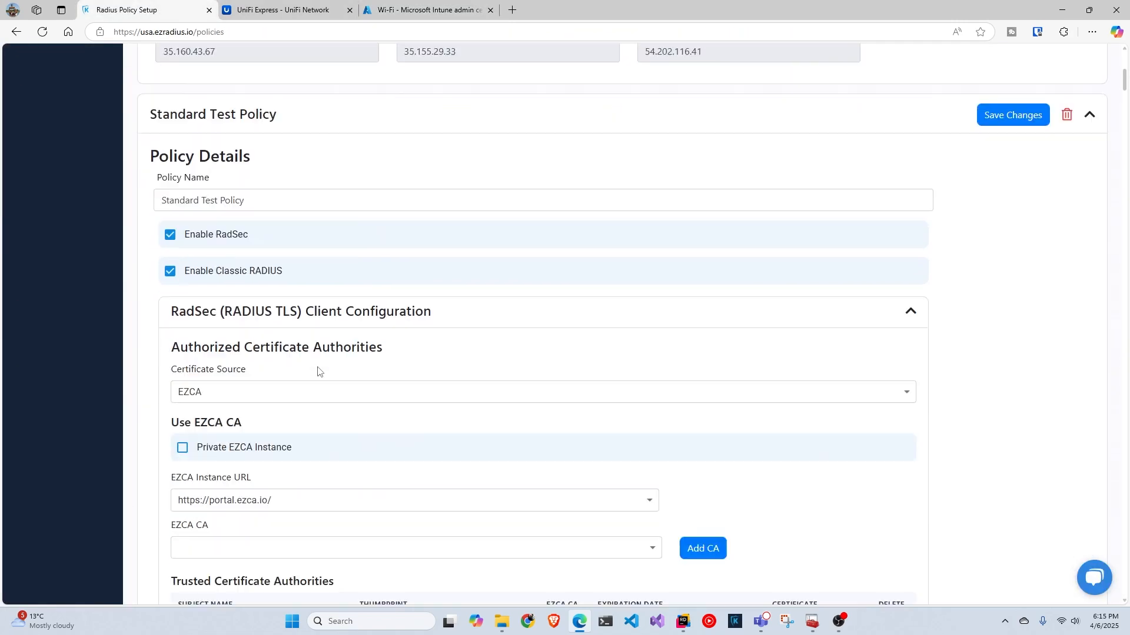
{"action": "scroll", "coordinate": [744, 241], "scroll_direction": "up", "scroll_amount": 3}
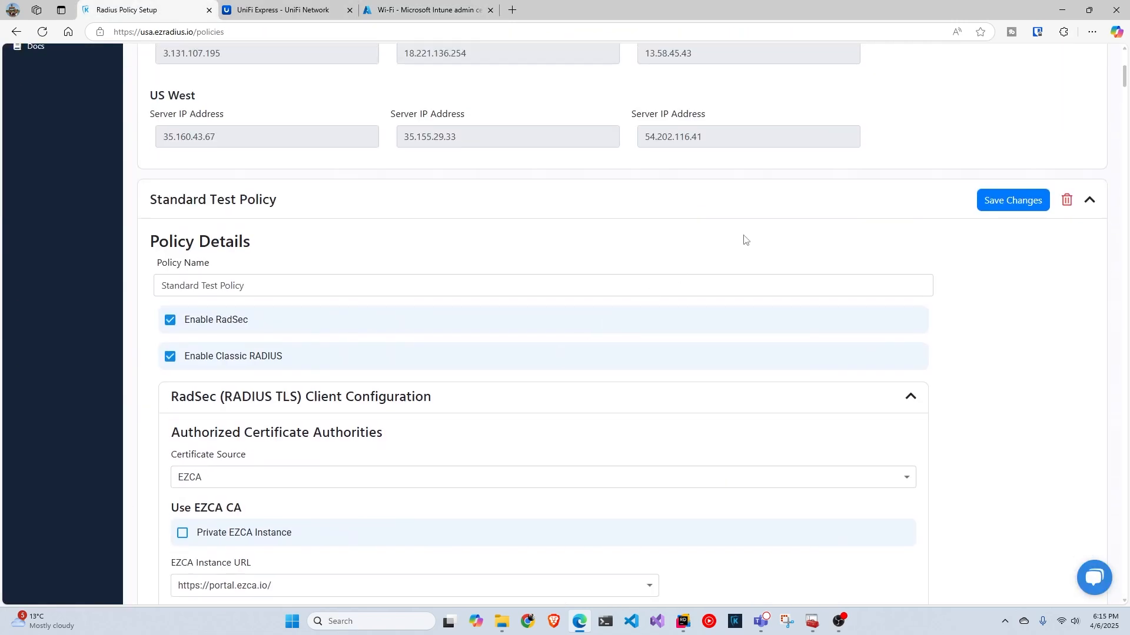
{"action": "left_click", "coordinate": [1089, 202]}
{"action": "scroll", "coordinate": [434, 323], "scroll_direction": "down", "scroll_amount": 4}
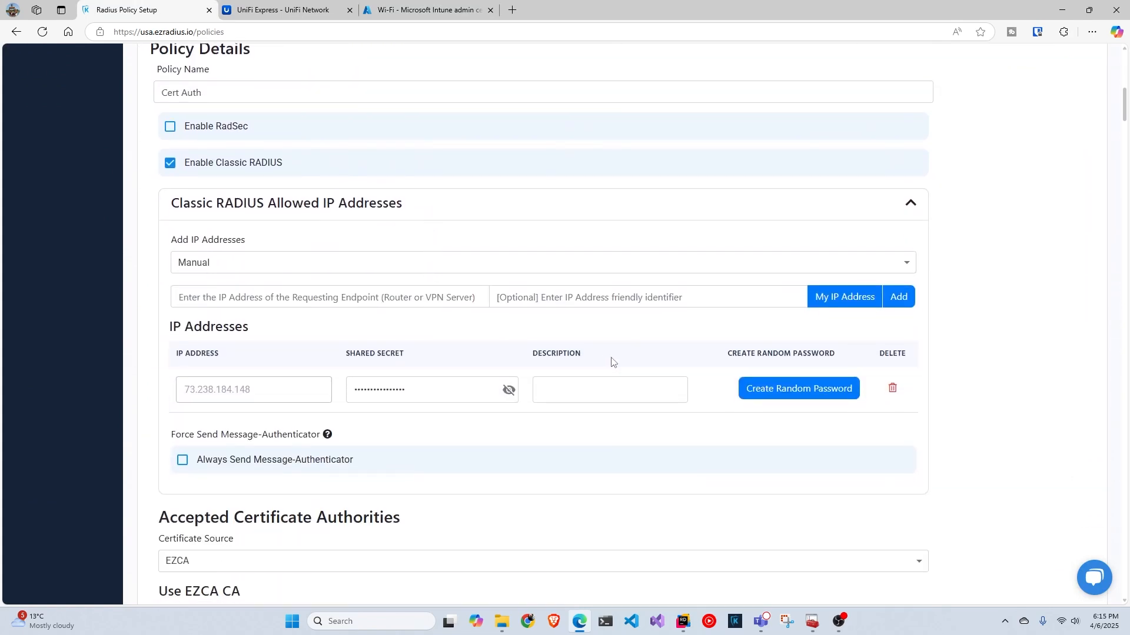
{"action": "scroll", "coordinate": [612, 361], "scroll_direction": "down", "scroll_amount": 12}
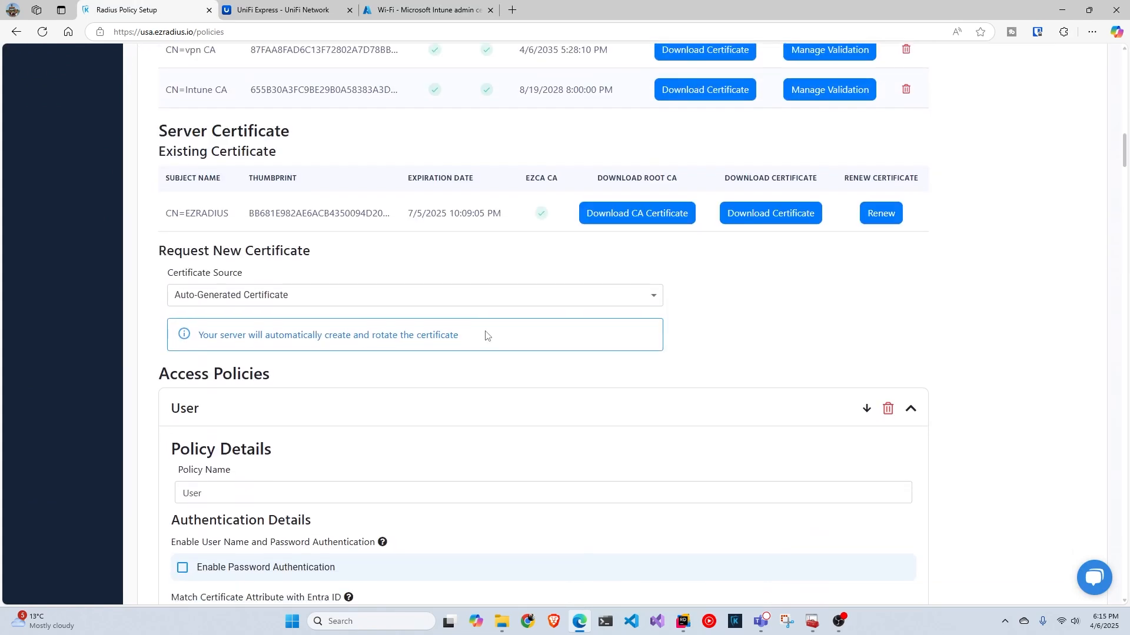
{"action": "left_click", "coordinate": [783, 217]}
{"action": "left_click", "coordinate": [943, 110]}
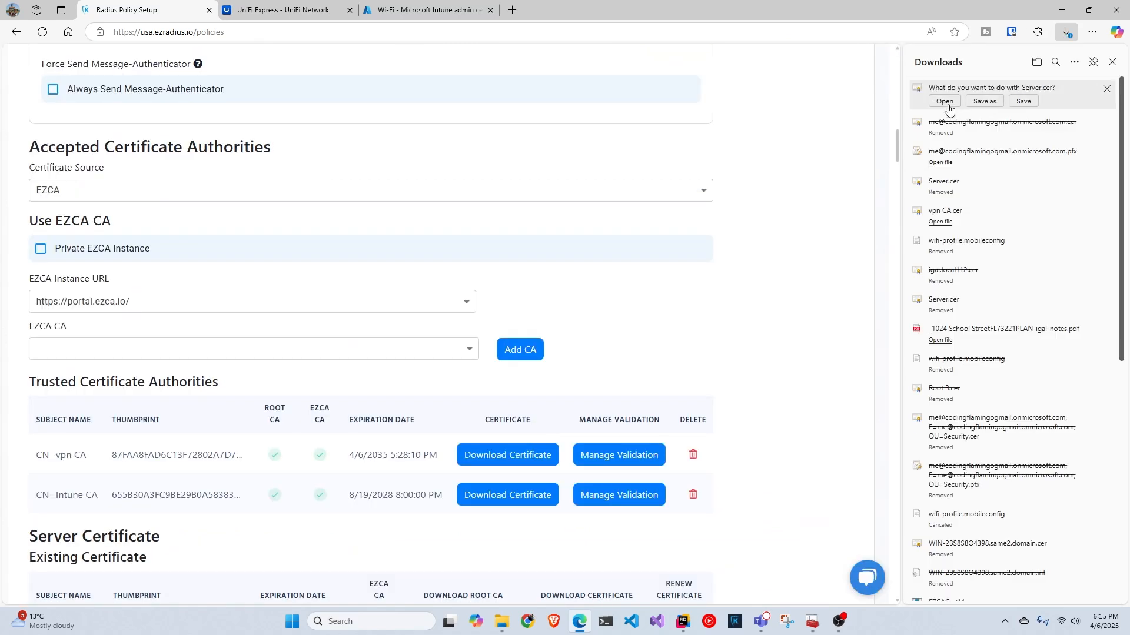
{"action": "left_click", "coordinate": [945, 101]}
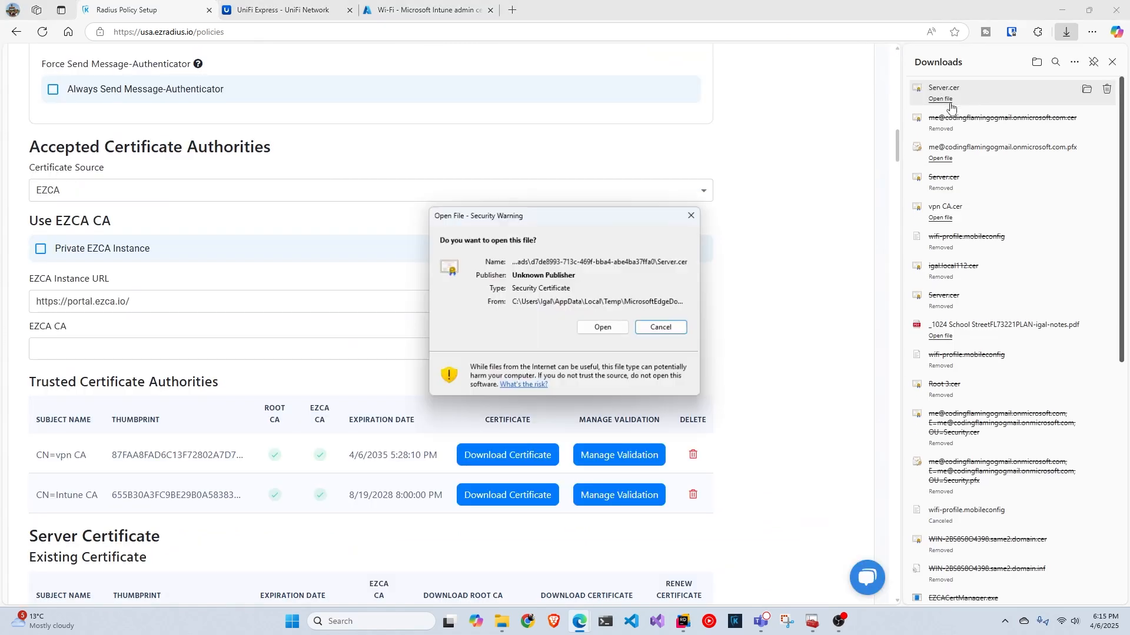
{"action": "left_click", "coordinate": [599, 326]}
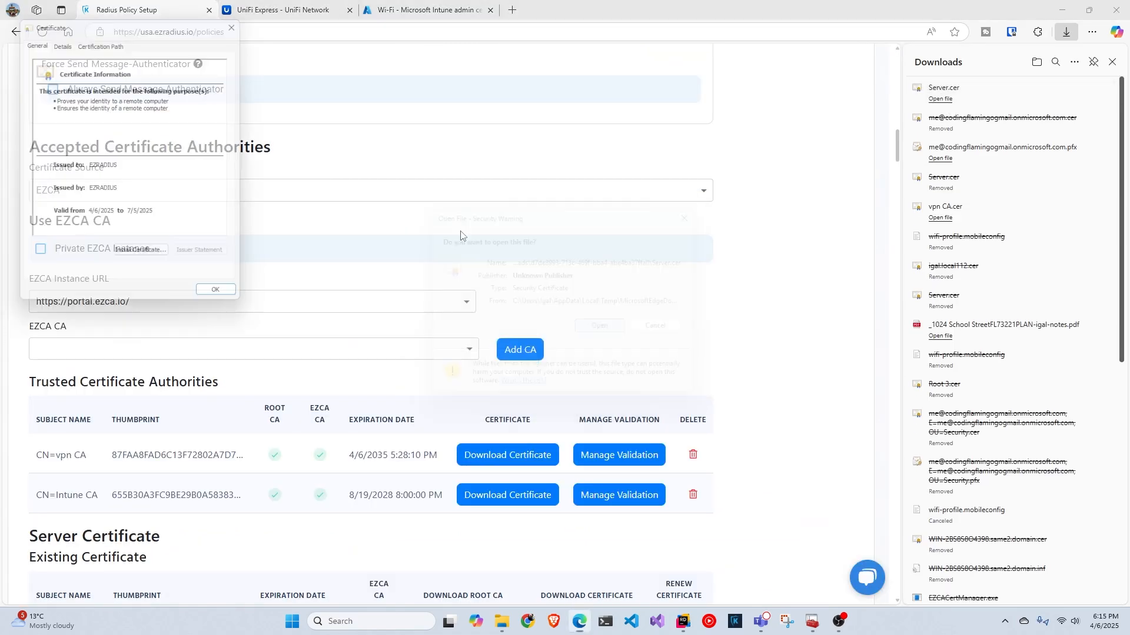
Step: Show the certificate's details and copy the common name EZRADIUS from its Subject field
{"action": "left_click", "coordinate": [60, 38]}
{"action": "scroll", "coordinate": [121, 131], "scroll_direction": "down", "scroll_amount": 2}
{"action": "scroll", "coordinate": [123, 130], "scroll_direction": "up", "scroll_amount": 1}
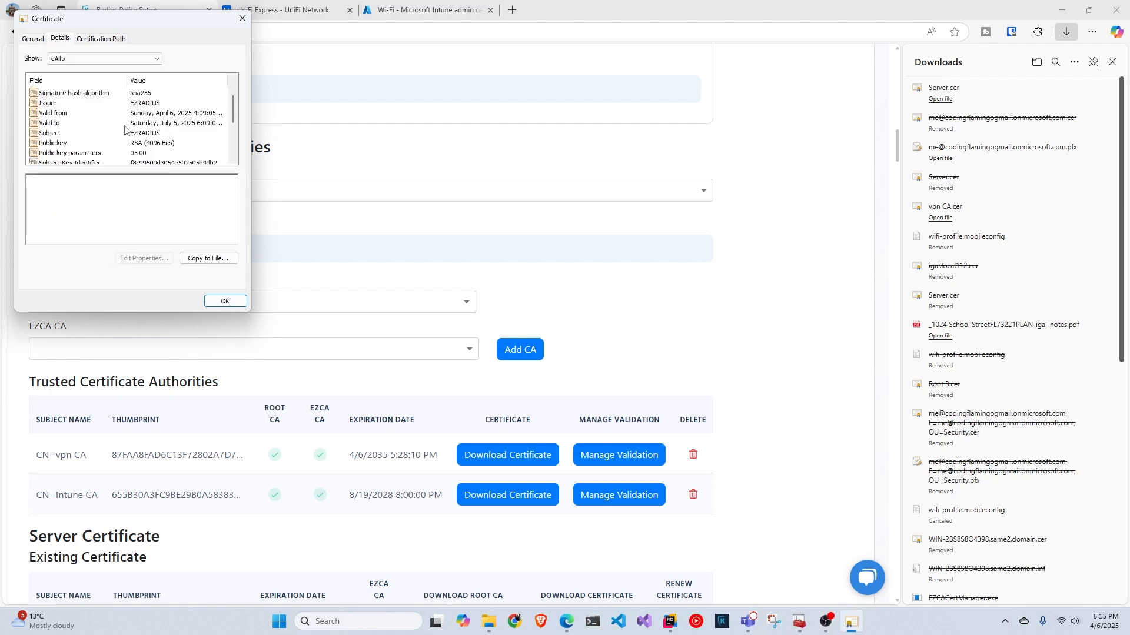
{"action": "left_click", "coordinate": [147, 103]}
{"action": "left_click", "coordinate": [146, 134]}
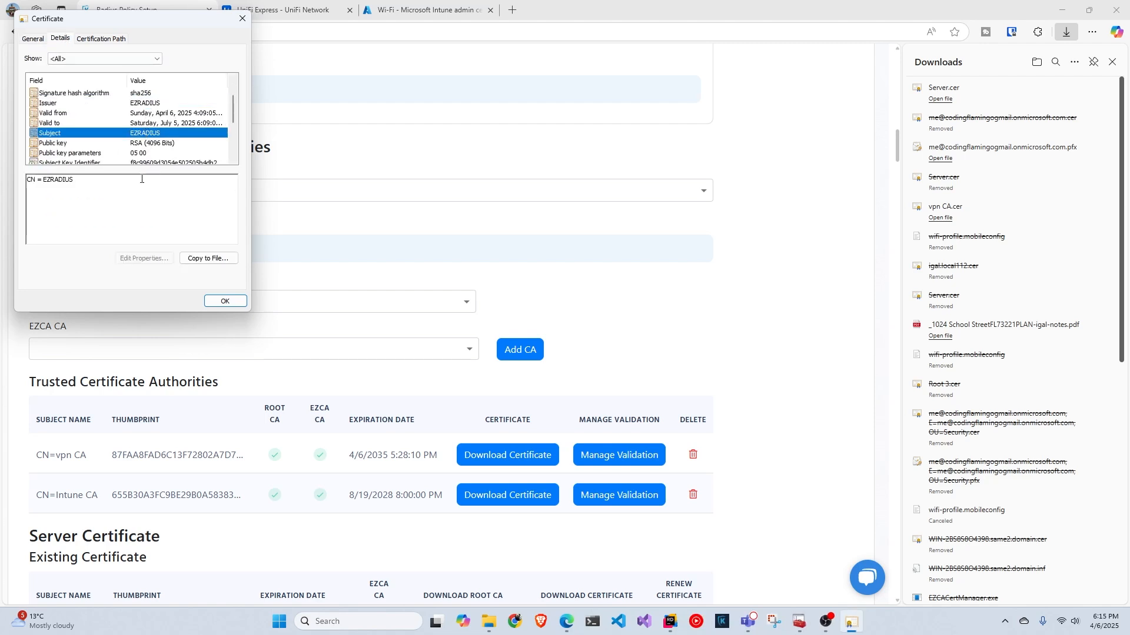
{"action": "double_click", "coordinate": [64, 181]}
{"action": "key", "text": "ctrl+c"}
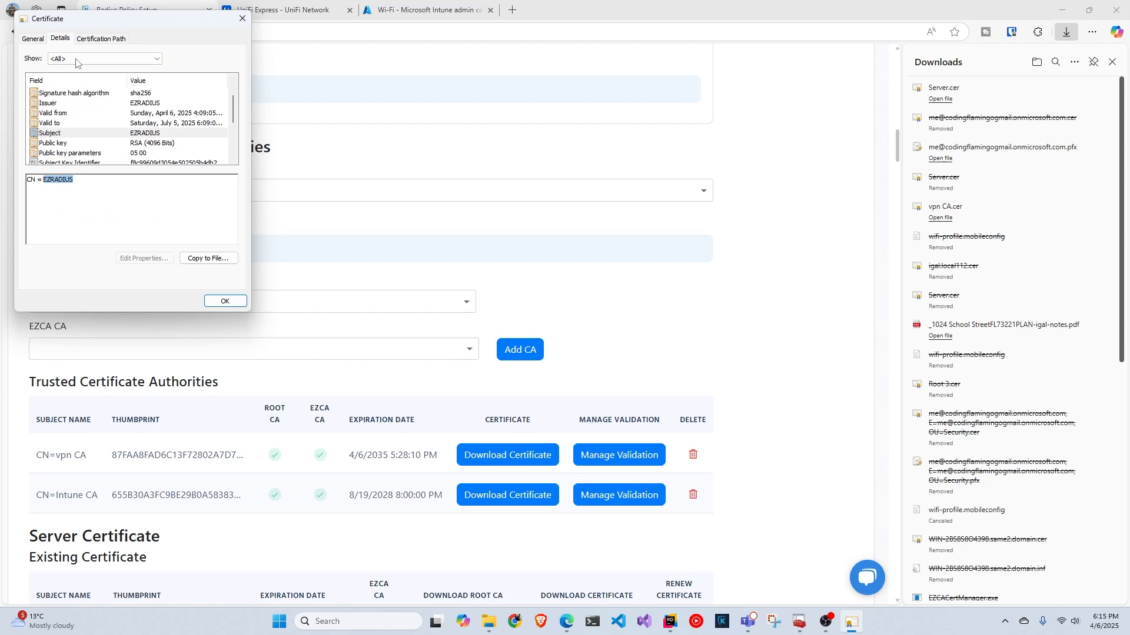
Step: Arrange the browser beside the certificate window and add EZRADIUS to the Intune Wi-Fi profile's certificate server names
{"action": "left_click_drag", "start_coordinate": [106, 17], "coordinate": [798, 114]}
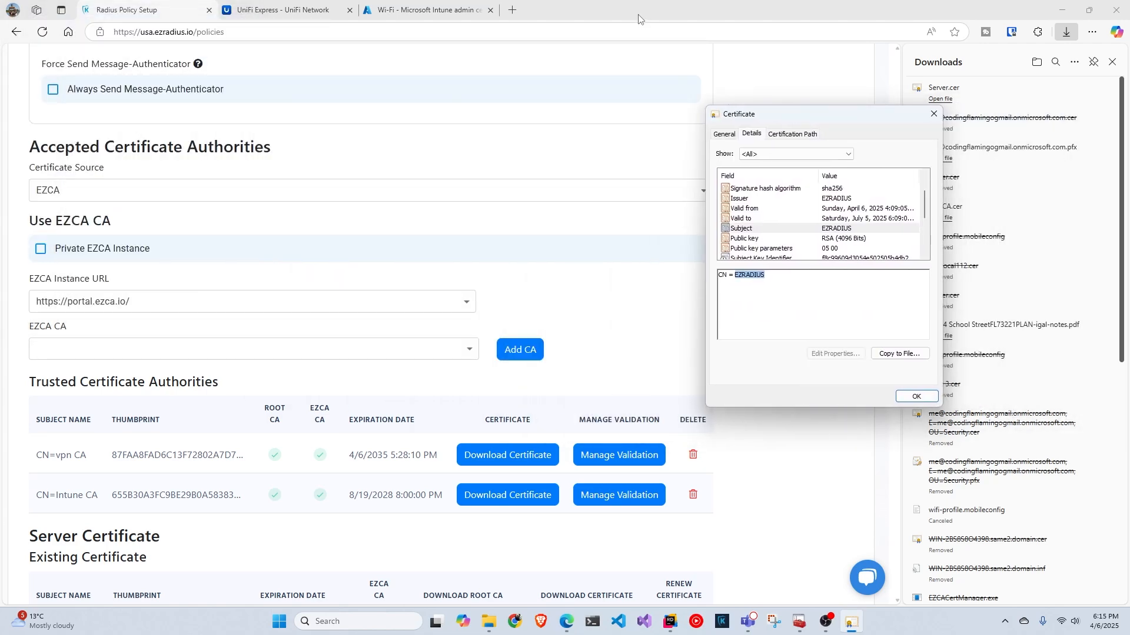
{"action": "left_click_drag", "start_coordinate": [639, 18], "coordinate": [15, 194]}
{"action": "left_click", "coordinate": [370, 13]}
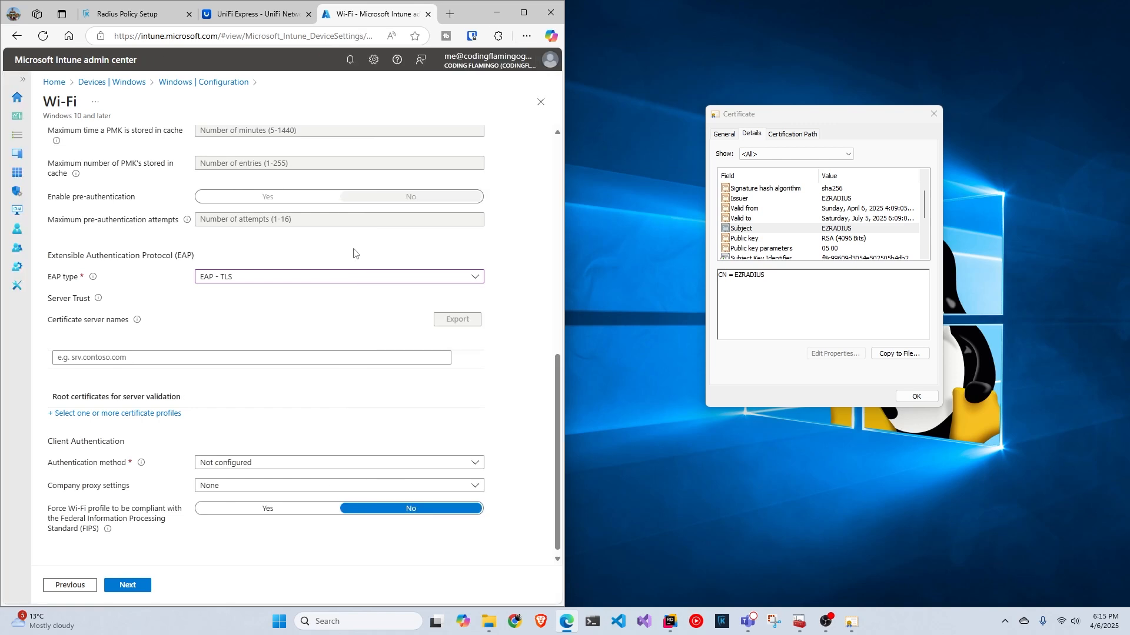
{"action": "left_click", "coordinate": [210, 357]}
{"action": "key", "text": "ctrl+v"}
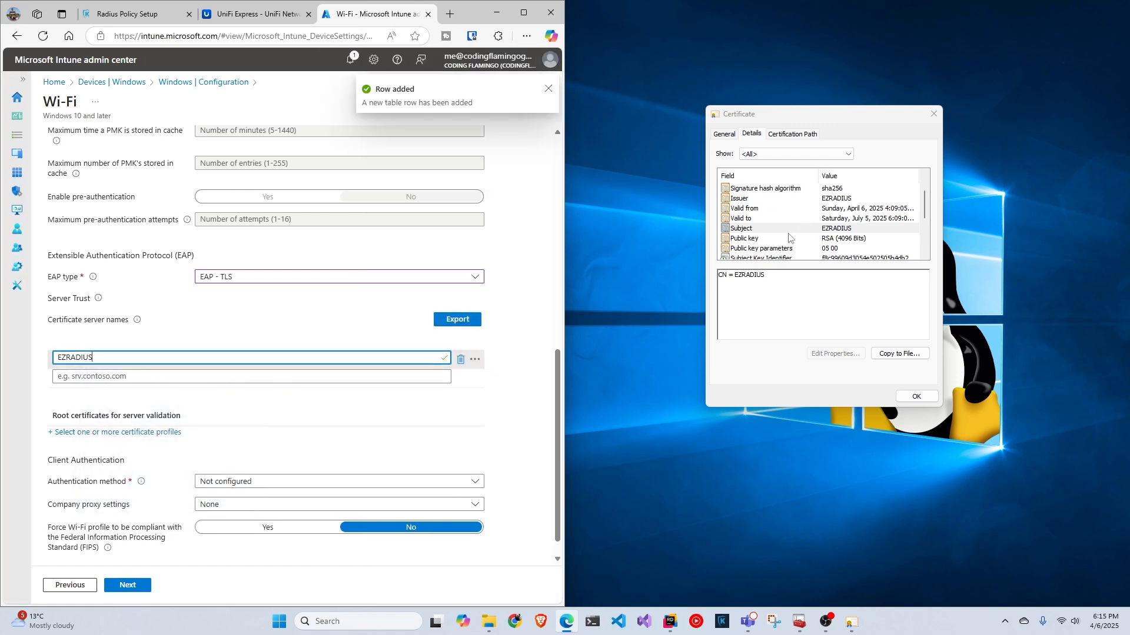
Step: Copy 3.131.107.195 from the certificate's Subject Alternative Name into a new certificate server name row
{"action": "scroll", "coordinate": [788, 238], "scroll_direction": "down", "scroll_amount": 2}
{"action": "left_click", "coordinate": [781, 239]}
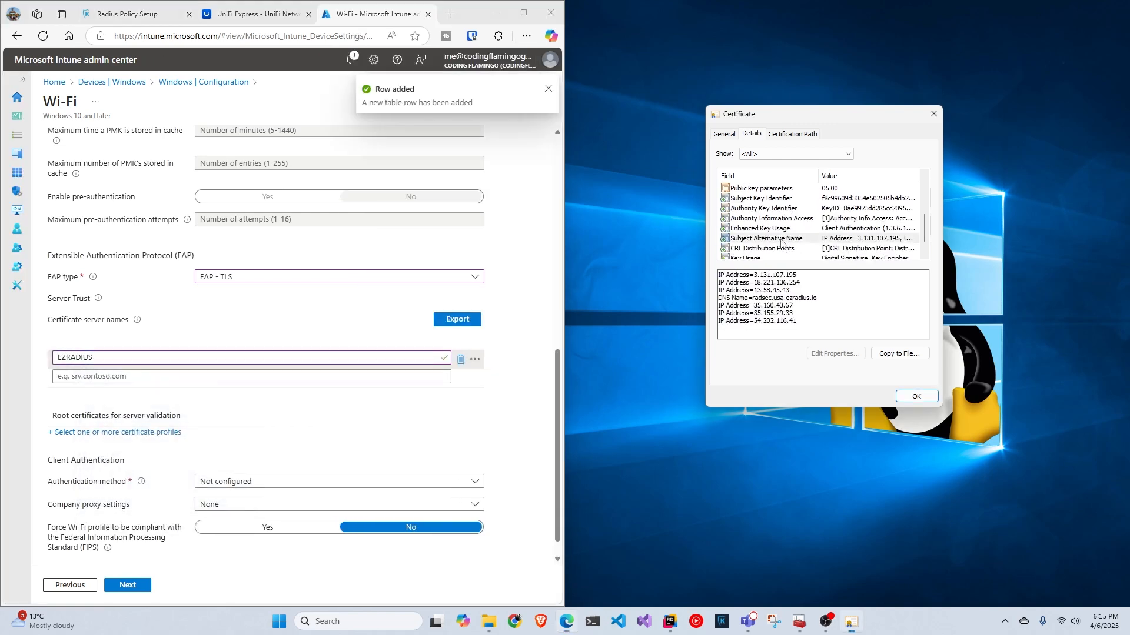
{"action": "left_click_drag", "start_coordinate": [754, 275], "coordinate": [798, 274]}
{"action": "key", "text": "ctrl+c"}
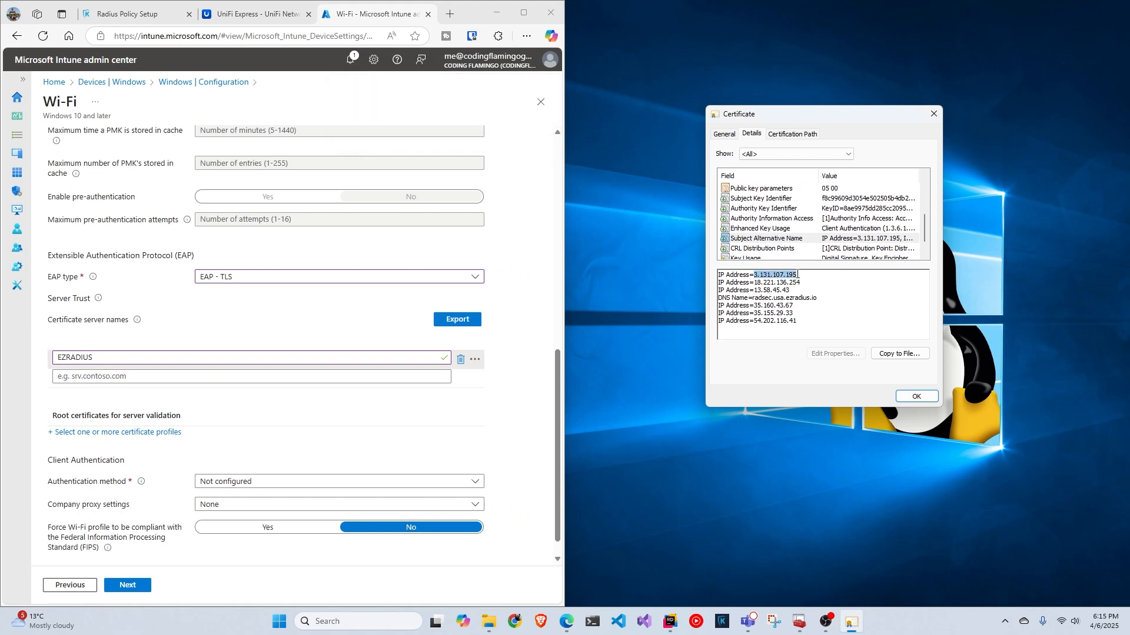
{"action": "left_click", "coordinate": [94, 377]}
{"action": "key", "text": "ctrl+v"}
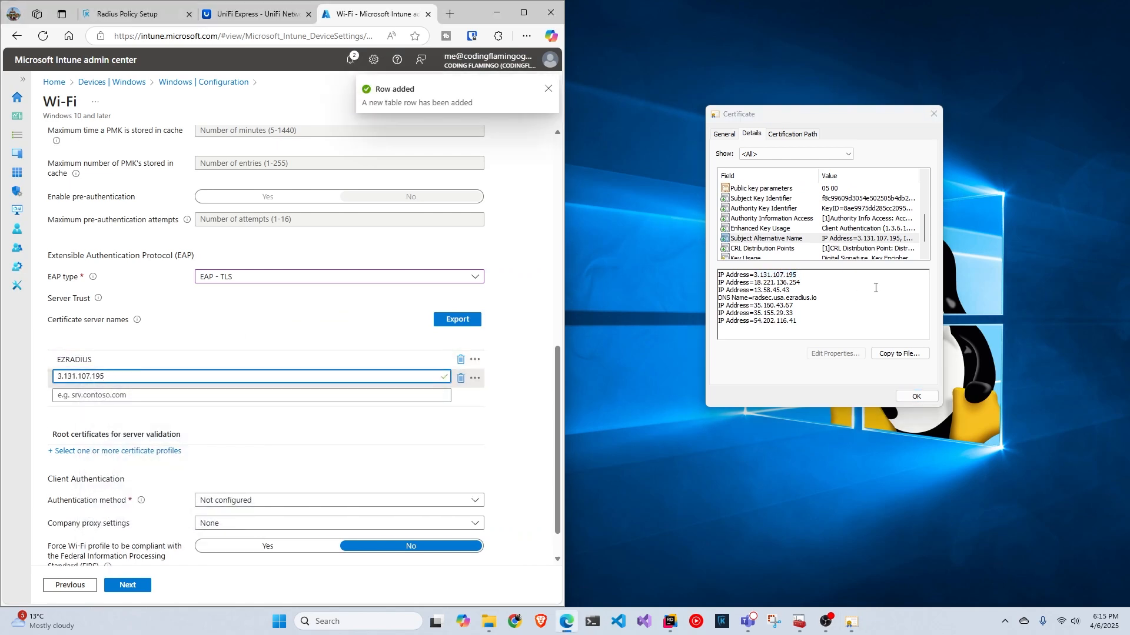
Step: Add the alternative-name IP addresses 18.221.136.254 and 13.58.45.43 to the certificate server names
{"action": "left_click", "coordinate": [757, 287]}
{"action": "left_click_drag", "start_coordinate": [802, 283], "coordinate": [751, 283]}
{"action": "key", "text": "ctrl+c"}
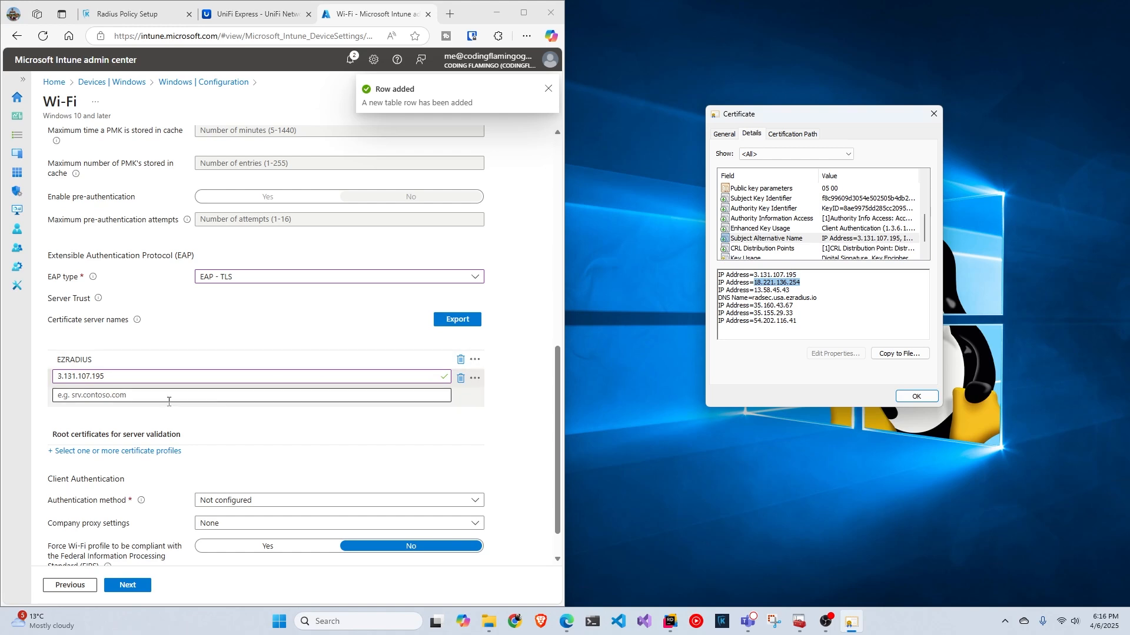
{"action": "left_click", "coordinate": [189, 396]}
{"action": "key", "text": "ctrl+v"}
{"action": "left_click", "coordinate": [760, 291]}
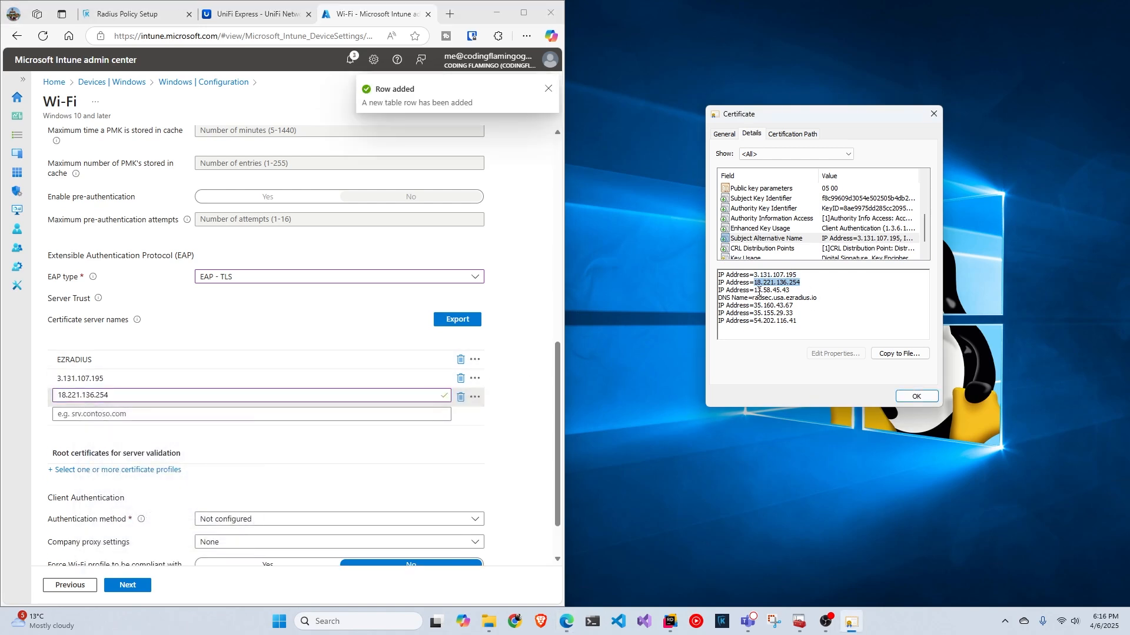
{"action": "left_click_drag", "start_coordinate": [790, 290], "coordinate": [759, 291]}
{"action": "key", "text": "ctrl+c"}
{"action": "left_click", "coordinate": [127, 413]}
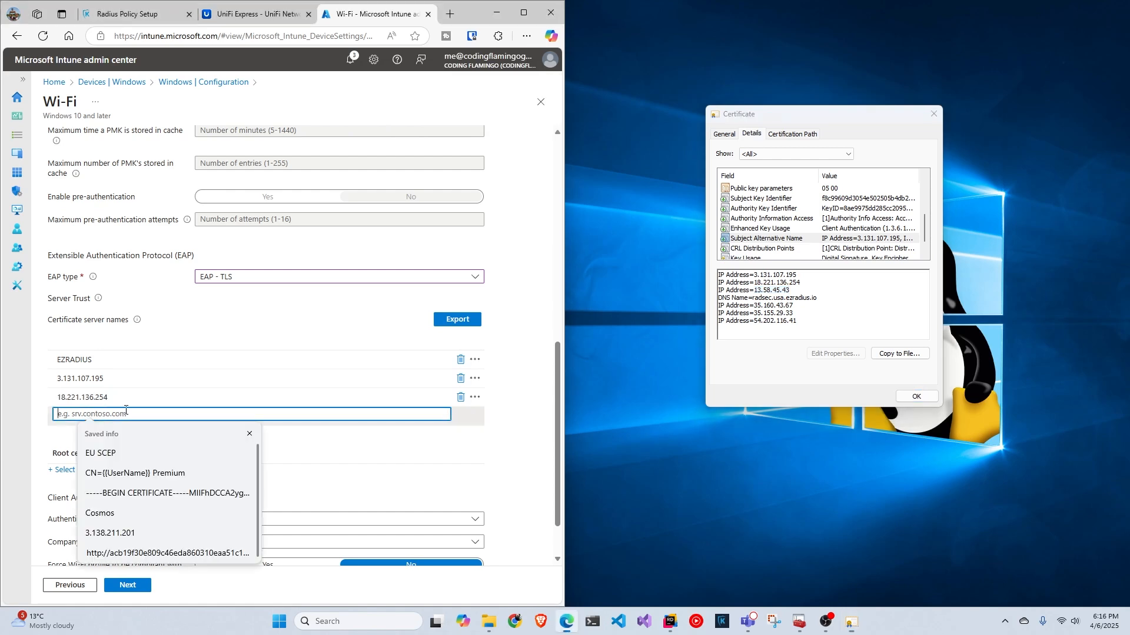
{"action": "key", "text": "ctrl+v"}
Step: Copy the DNS name radsec.usa.ezradius.io from the certificate into the next certificate server name row
{"action": "left_click", "coordinate": [767, 304]}
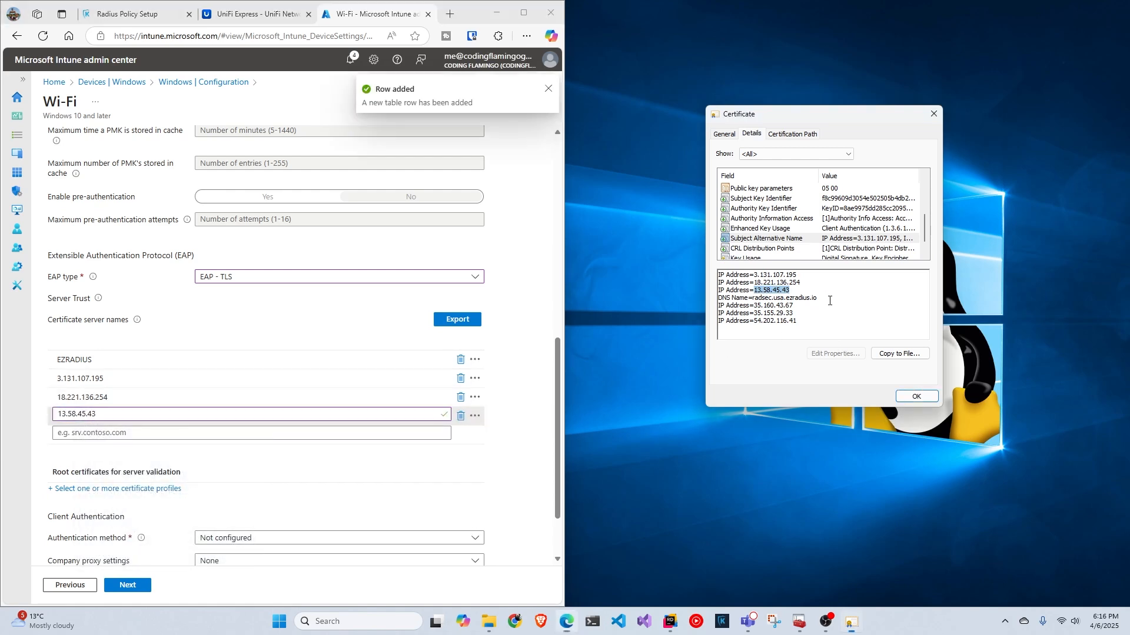
{"action": "left_click_drag", "start_coordinate": [754, 298], "coordinate": [819, 298]}
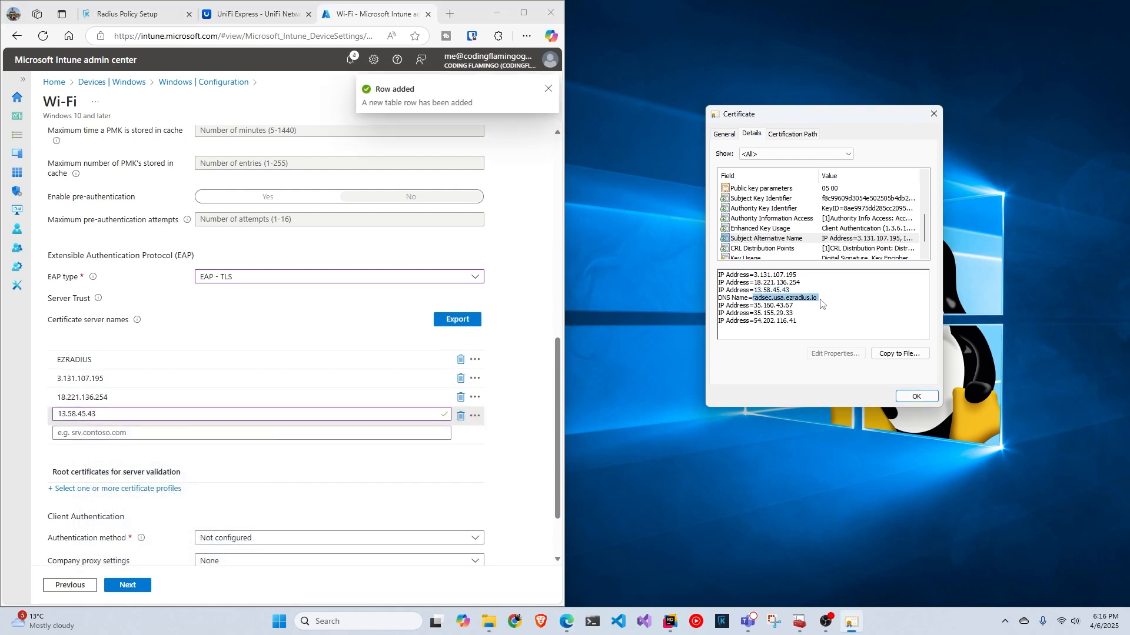
{"action": "key", "text": "ctrl+c"}
{"action": "left_click", "coordinate": [97, 432]}
{"action": "key", "text": "ctrl+v"}
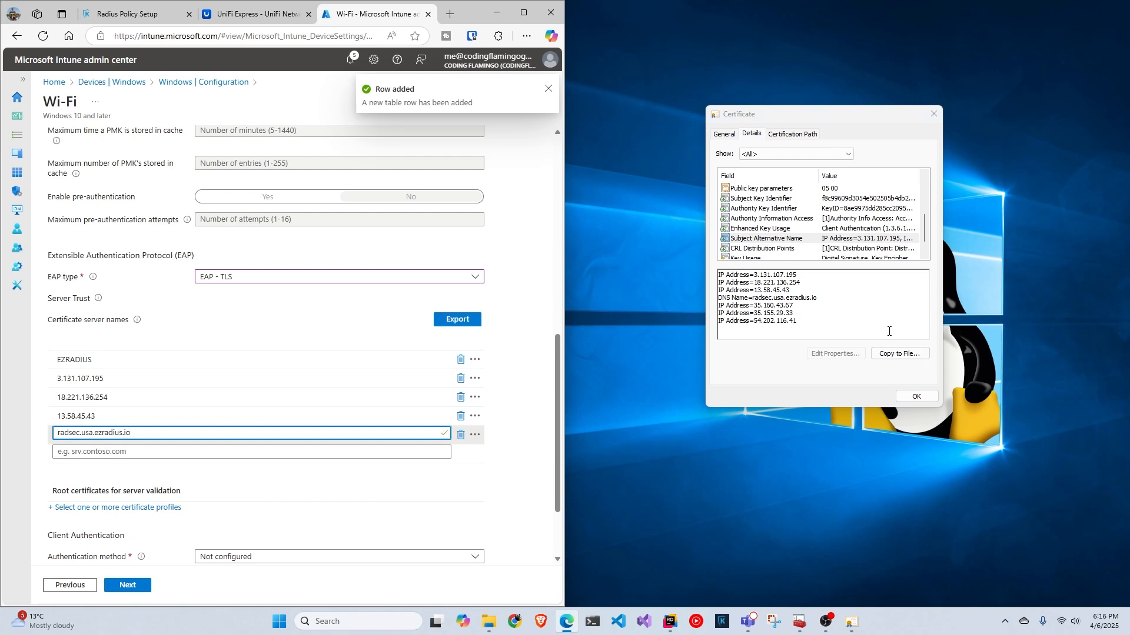
Step: Add the remaining certificate IP addresses 35.160.43.67, 35.155.29.33 and 54.202.116.41 to the certificate server names
{"action": "left_click_drag", "start_coordinate": [754, 306], "coordinate": [797, 320]}
{"action": "key", "text": "ctrl+c"}
{"action": "left_click", "coordinate": [412, 452]}
{"action": "key", "text": "ctrl+v"}
{"action": "key", "text": "ctrl+c"}
{"action": "left_click", "coordinate": [121, 471]}
{"action": "key", "text": "ctrl+v"}
{"action": "key", "text": "ctrl+c"}
{"action": "left_click", "coordinate": [122, 492]}
{"action": "key", "text": "ctrl+v"}
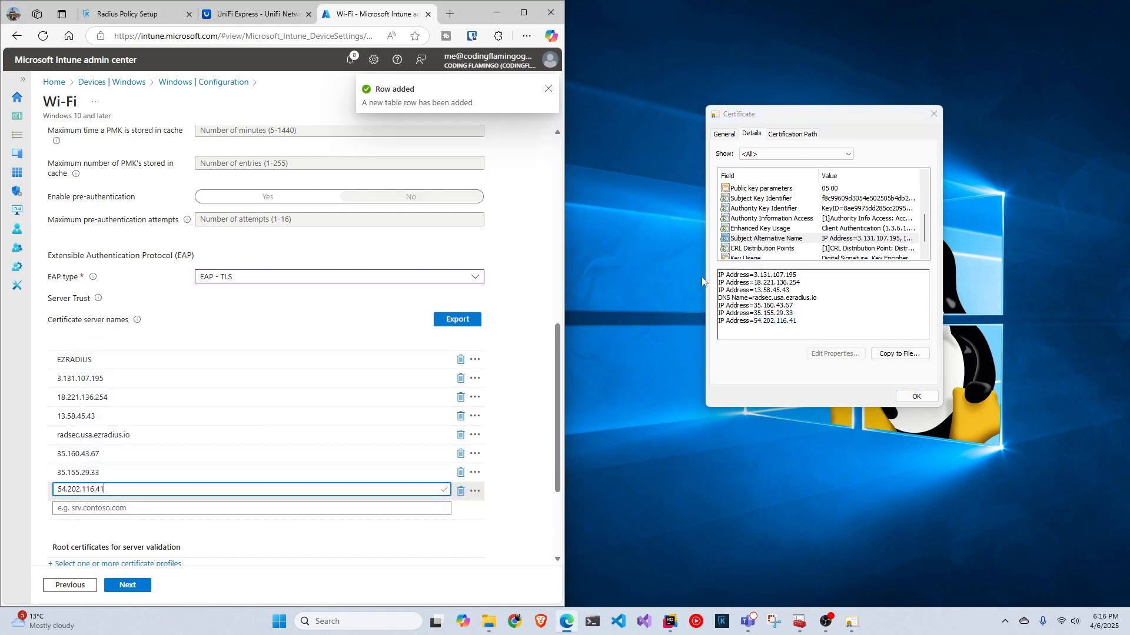
{"action": "left_click", "coordinate": [759, 240]}
{"action": "scroll", "coordinate": [766, 234], "scroll_direction": "up", "scroll_amount": 2}
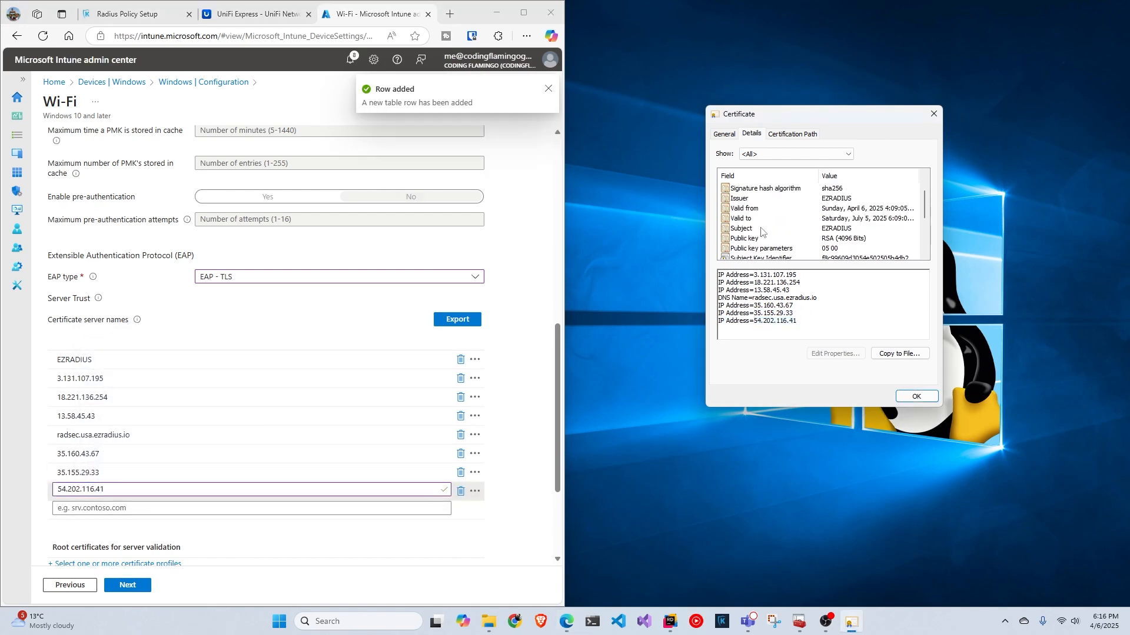
Step: Select the VPN CA Video profile as the root certificate for server validation
{"action": "scroll", "coordinate": [147, 465], "scroll_direction": "down", "scroll_amount": 3}
{"action": "left_click", "coordinate": [118, 446]}
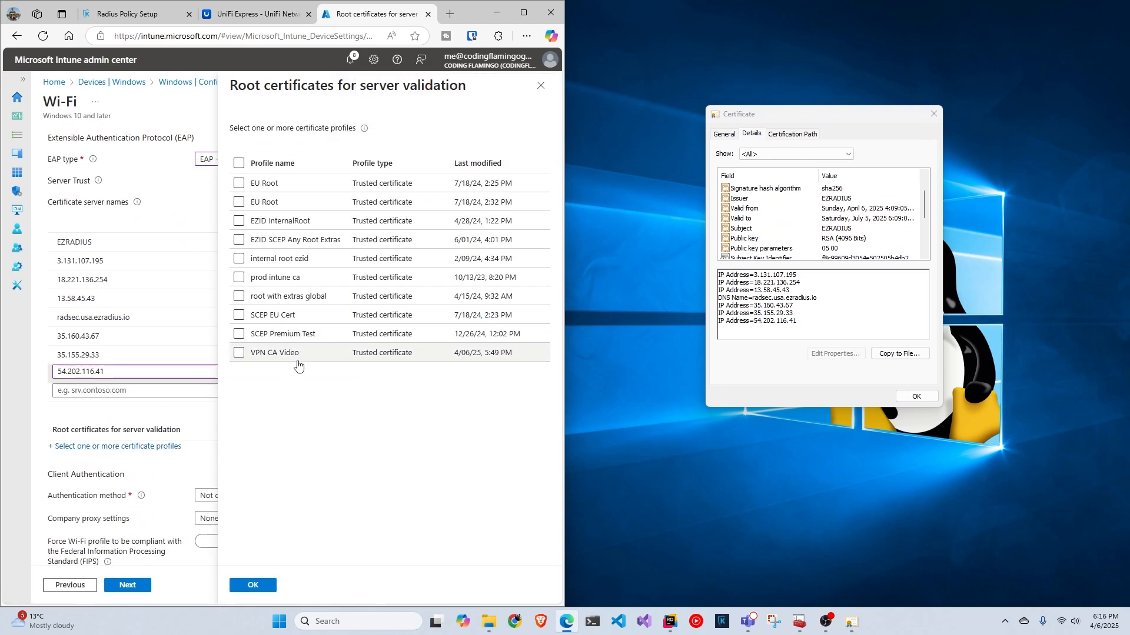
{"action": "left_click", "coordinate": [262, 354]}
{"action": "left_click", "coordinate": [252, 586]}
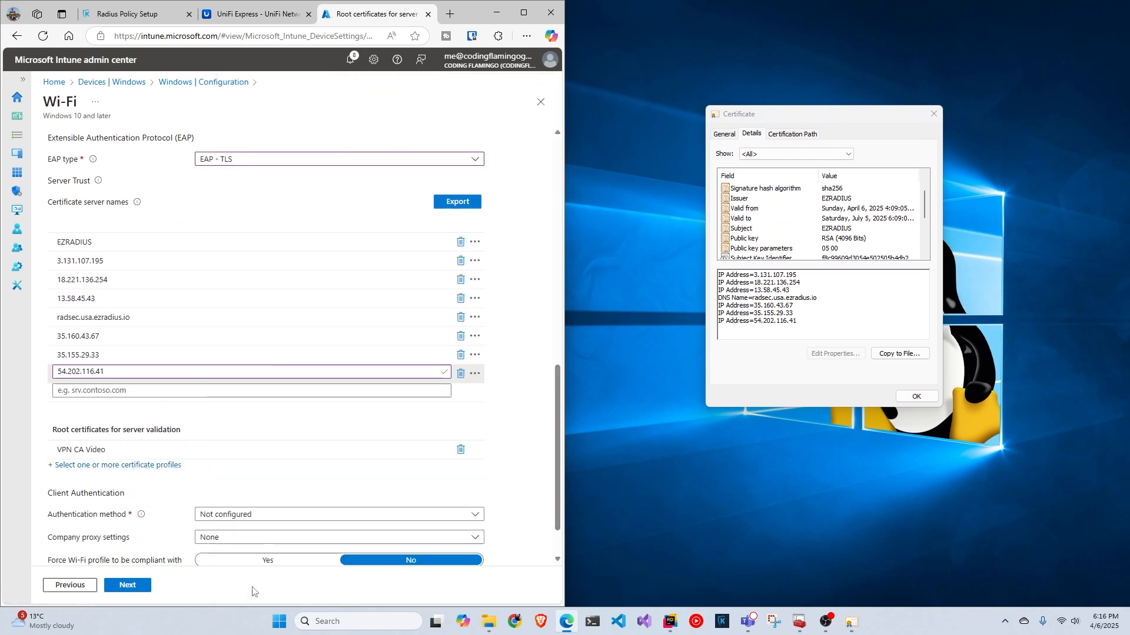
Step: Set client authentication to SCEP certificate with the SCEP Video profile and continue to the assignments
{"action": "scroll", "coordinate": [206, 493], "scroll_direction": "down", "scroll_amount": 1}
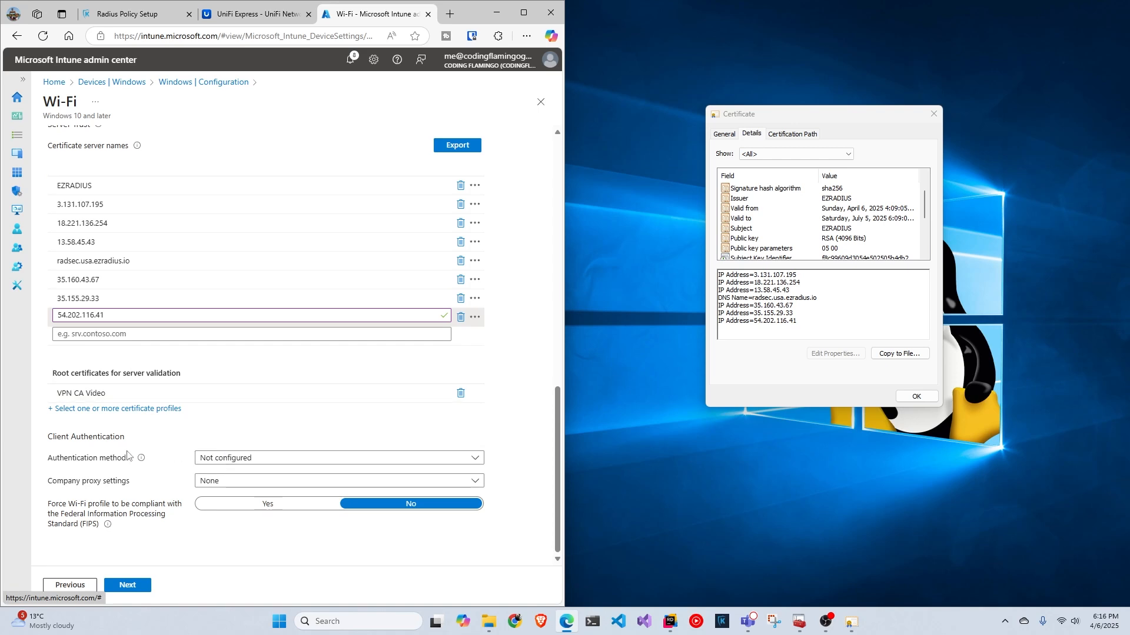
{"action": "left_click", "coordinate": [285, 463]}
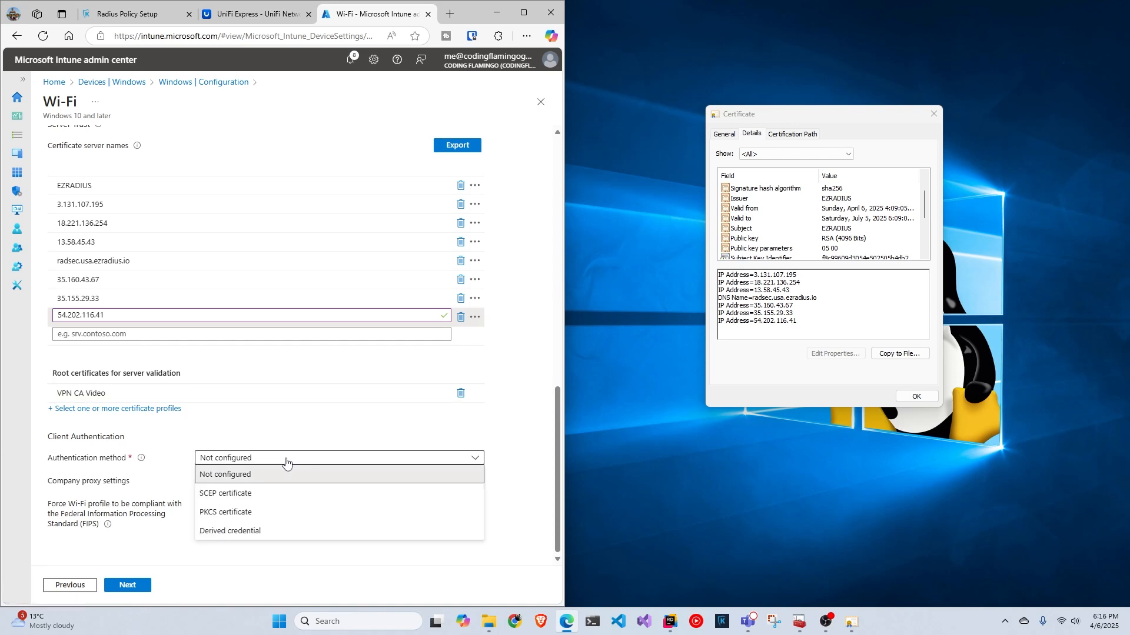
{"action": "left_click", "coordinate": [264, 499]}
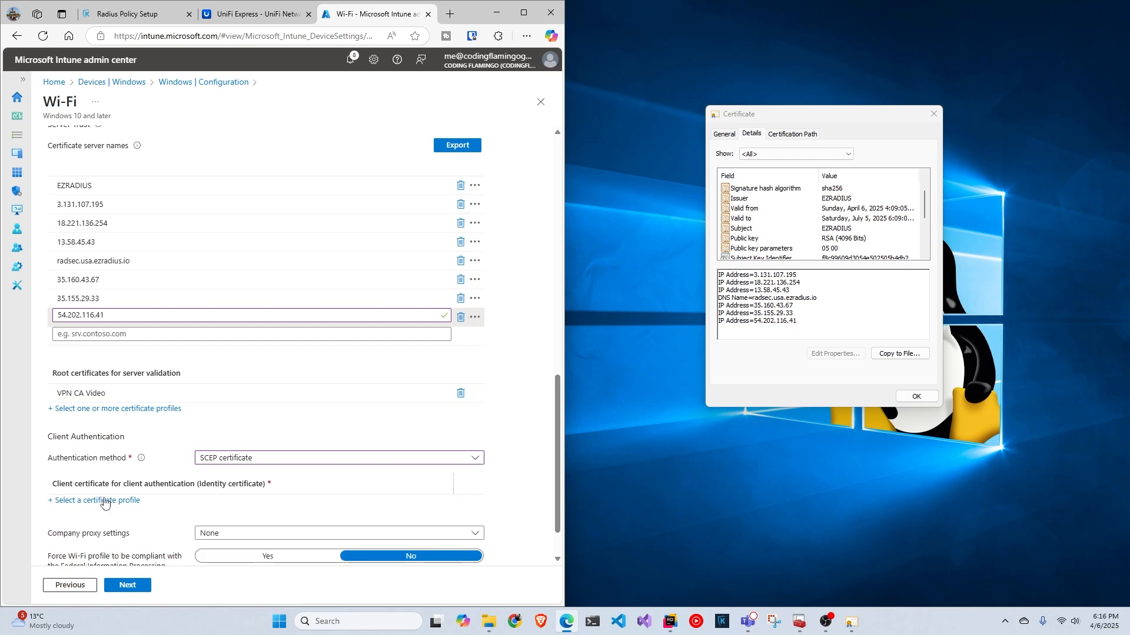
{"action": "left_click", "coordinate": [104, 500]}
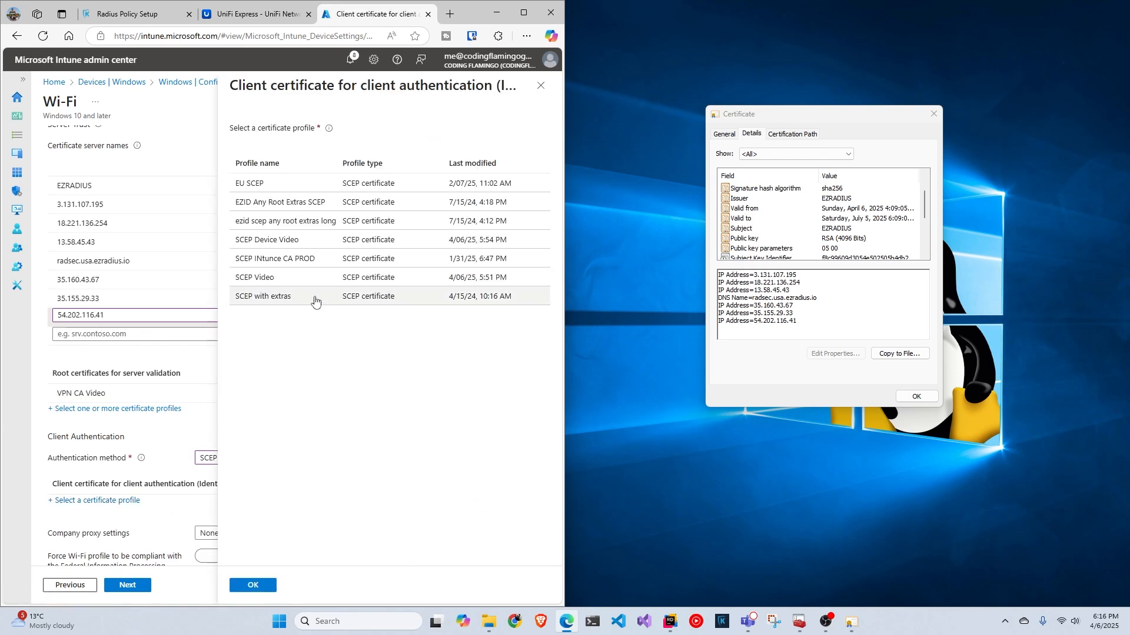
{"action": "left_click", "coordinate": [252, 281]}
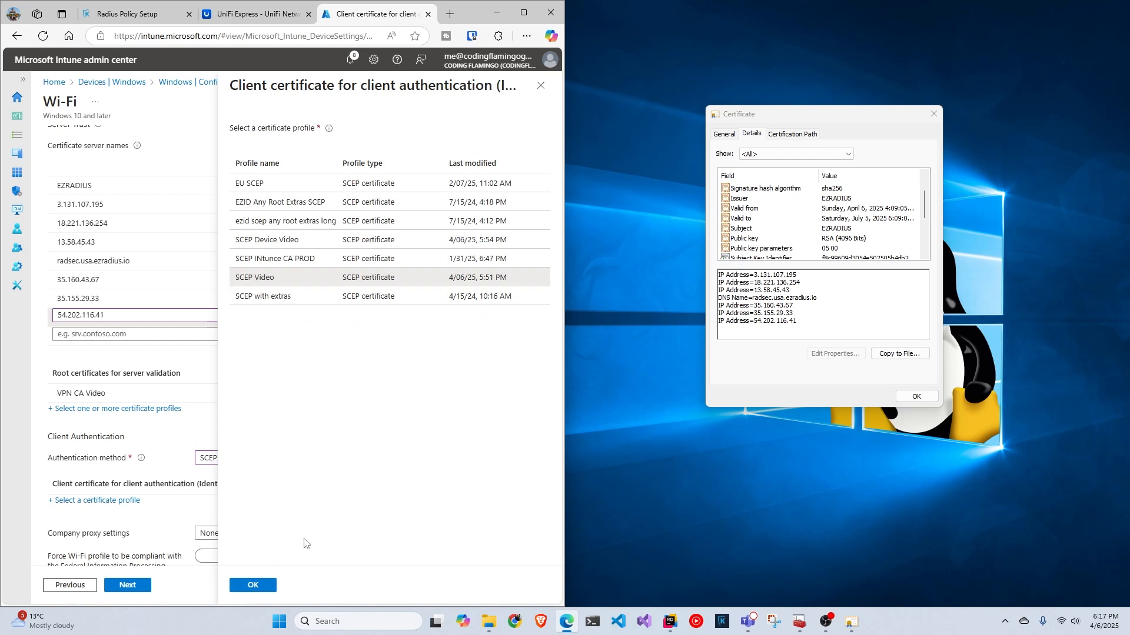
{"action": "left_click", "coordinate": [253, 585]}
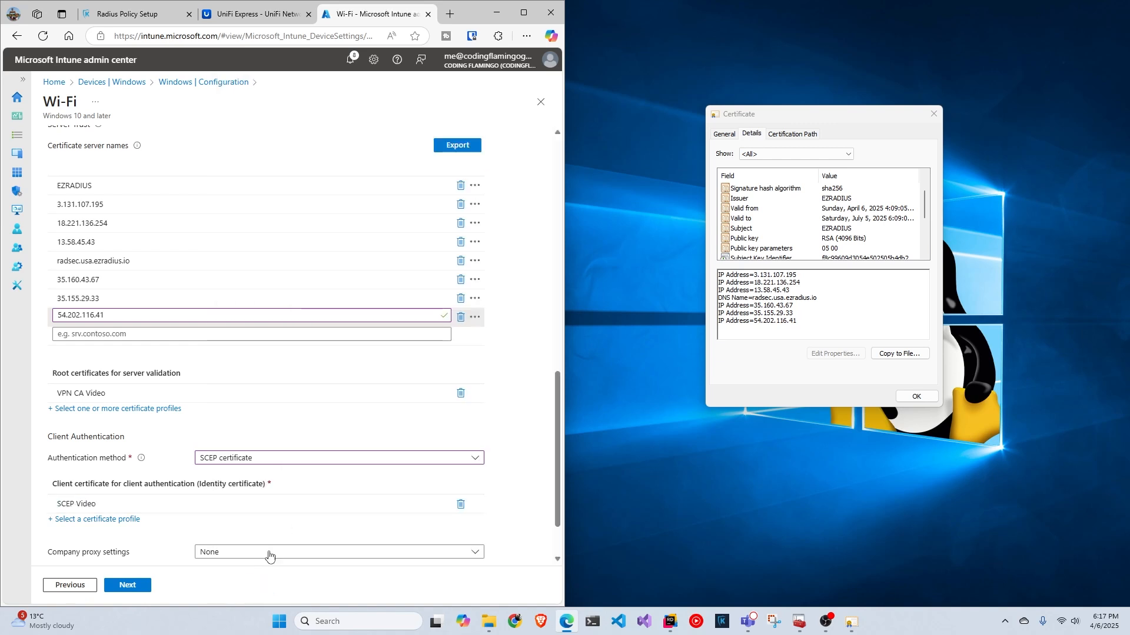
{"action": "scroll", "coordinate": [157, 573], "scroll_direction": "down", "scroll_amount": 1}
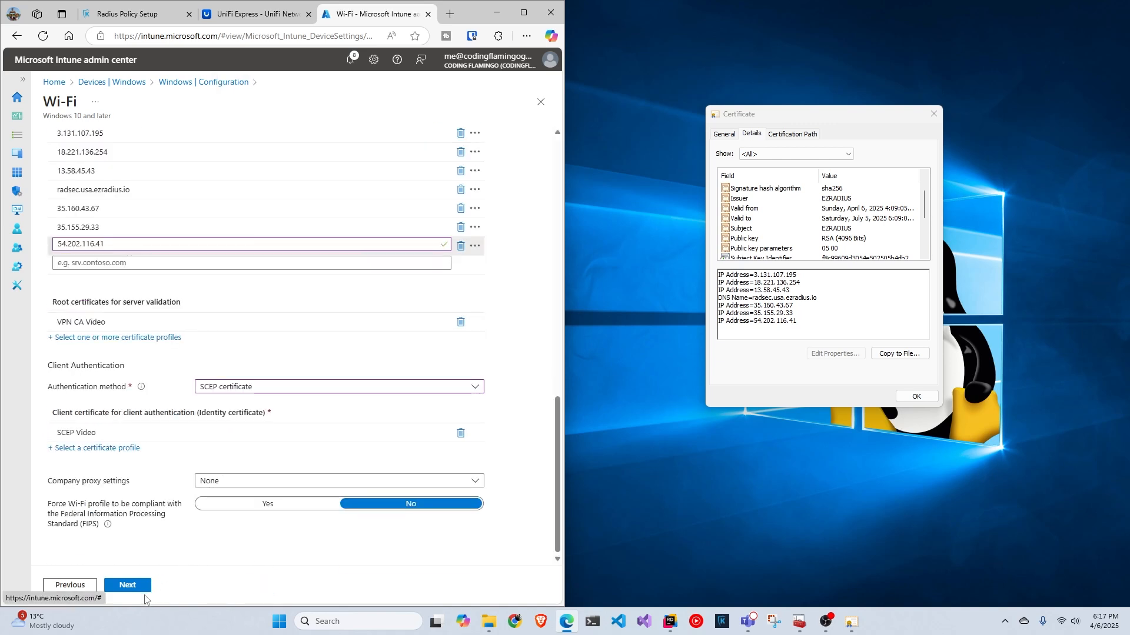
{"action": "left_click", "coordinate": [127, 585]}
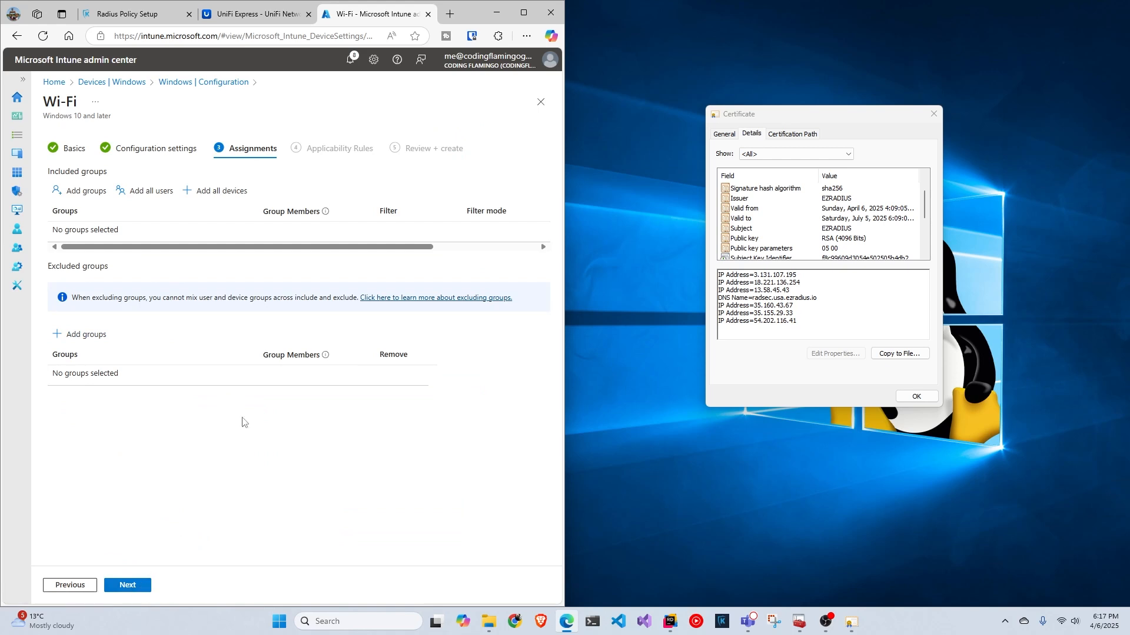
Step: Assign the Wi-Fi profile to all users and all devices, and continue to the final review without applicability rules
{"action": "left_click", "coordinate": [152, 190]}
{"action": "left_click", "coordinate": [214, 190]}
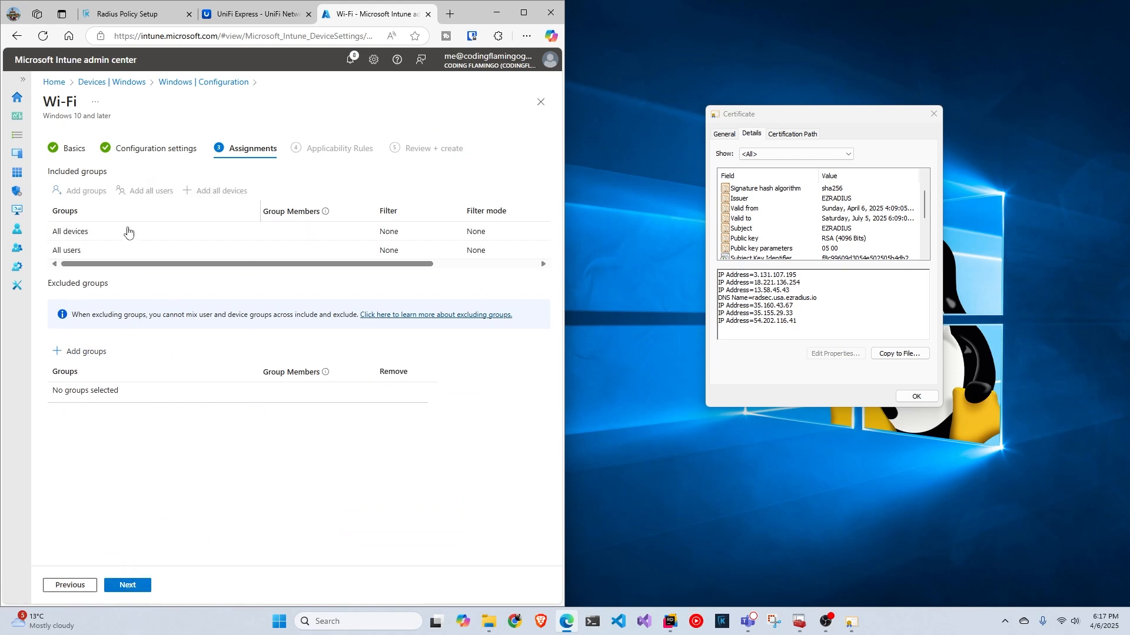
{"action": "left_click", "coordinate": [133, 586]}
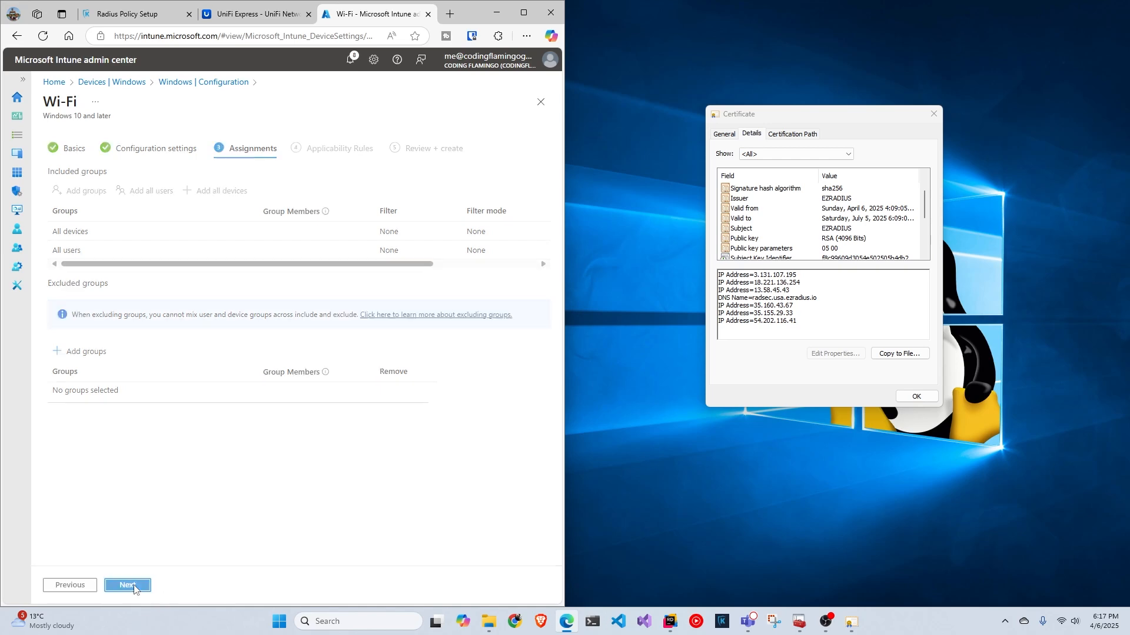
{"action": "left_click", "coordinate": [134, 589]}
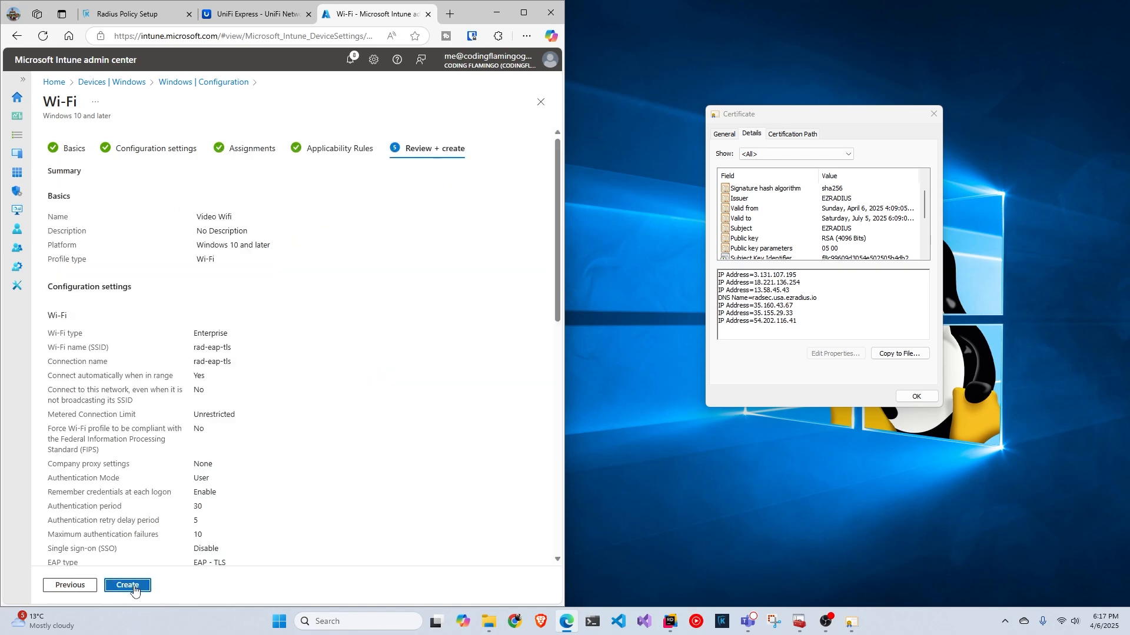
Step: Review the Video Wifi profile summary, create the profile and maximize the browser window
{"action": "scroll", "coordinate": [181, 493], "scroll_direction": "down", "scroll_amount": 1}
{"action": "scroll", "coordinate": [181, 493], "scroll_direction": "down", "scroll_amount": 3}
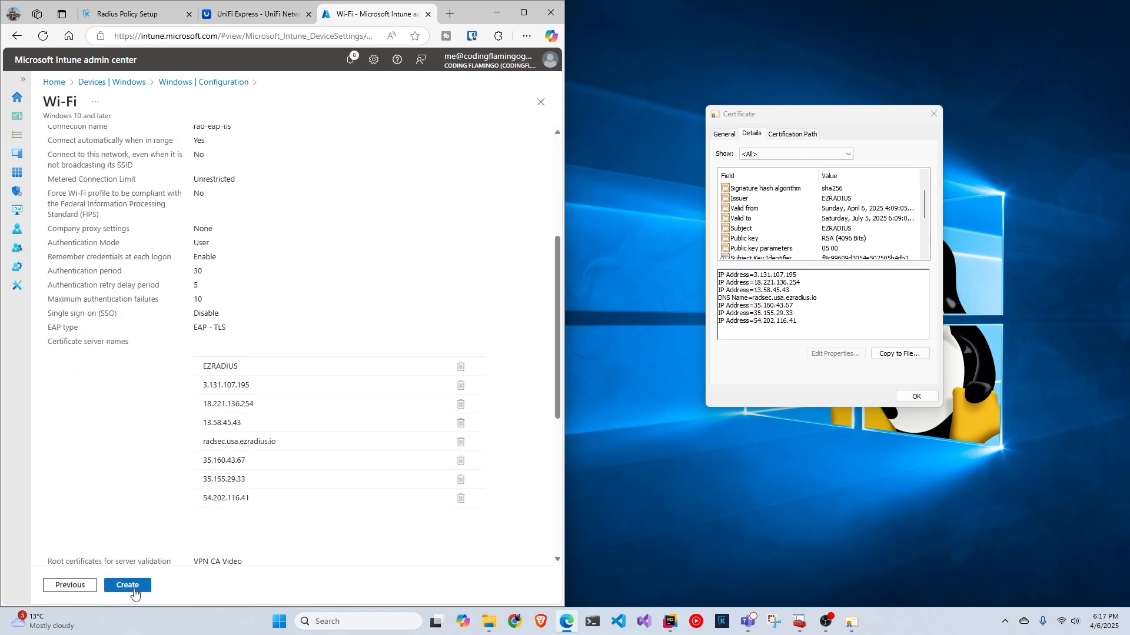
{"action": "left_click", "coordinate": [134, 589]}
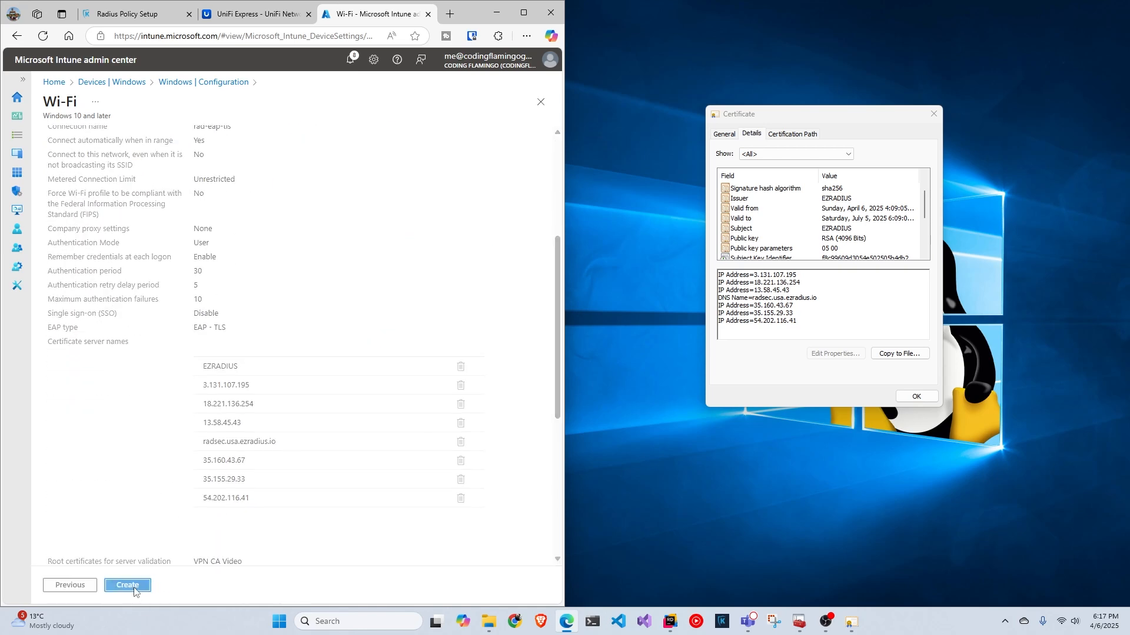
{"action": "left_click", "coordinate": [526, 18]}
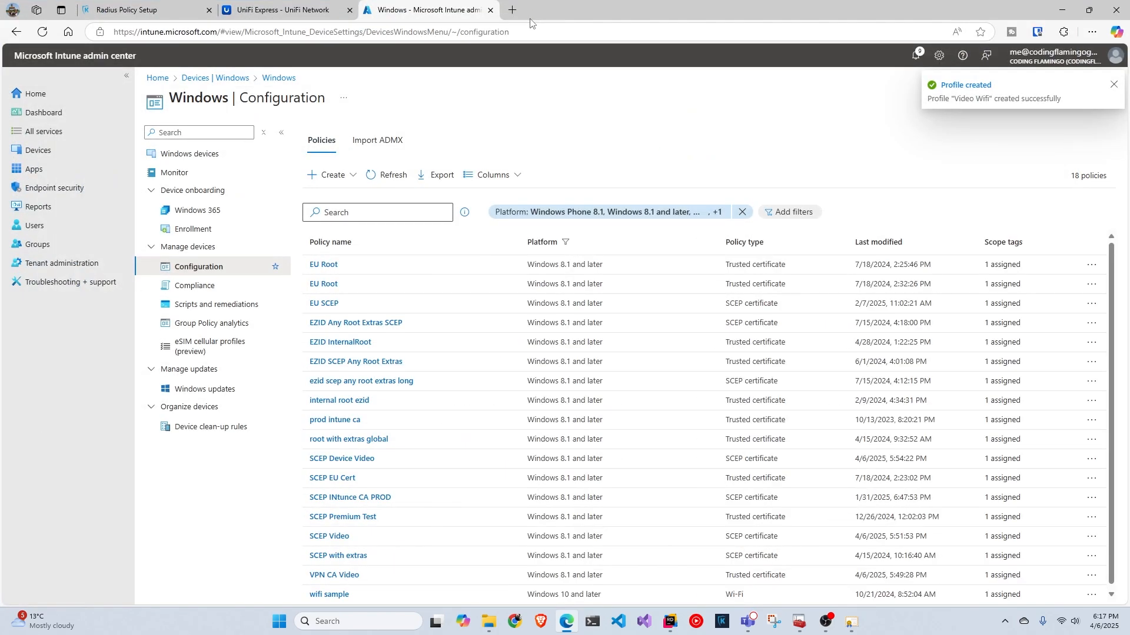